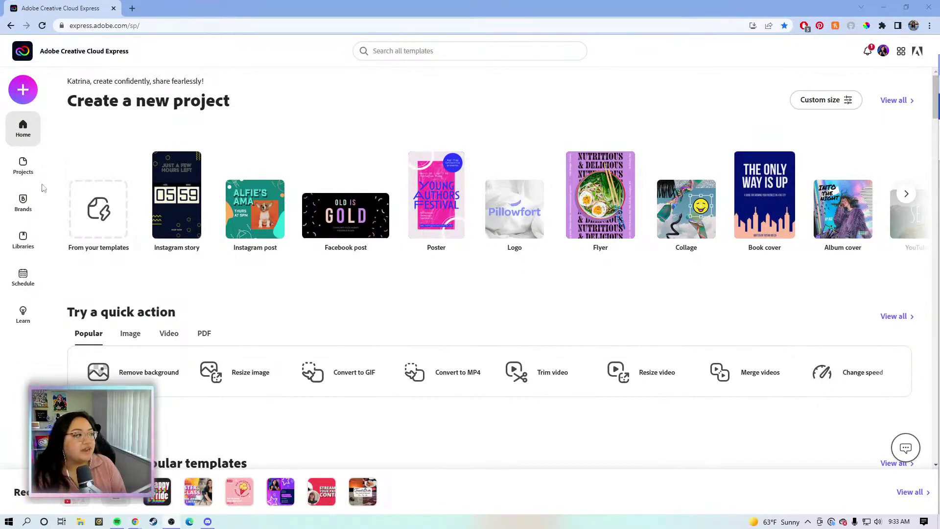
# Open the Schedule calendar and compare its week and month views for June 2022.
pyautogui.click(22, 283)
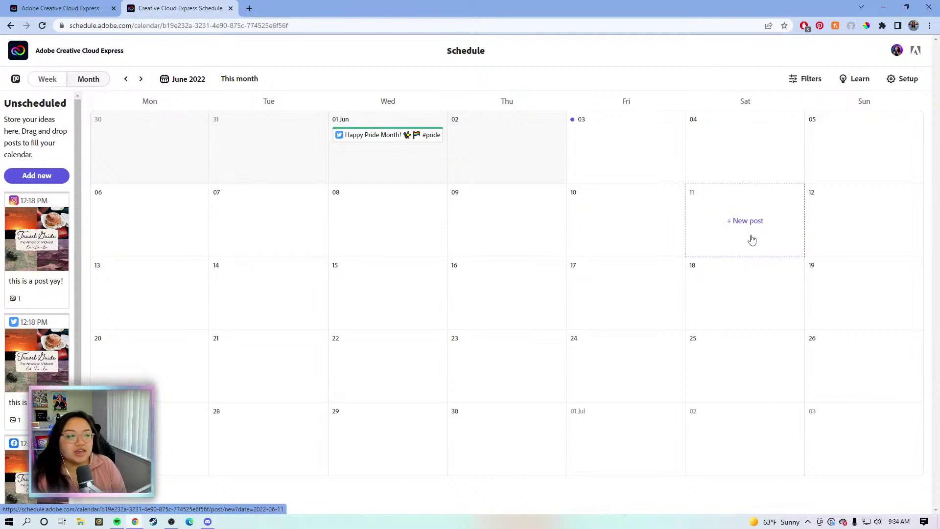
pyautogui.click(60, 84)
pyautogui.click(80, 81)
pyautogui.click(55, 84)
pyautogui.click(83, 86)
pyautogui.click(63, 84)
pyautogui.click(92, 84)
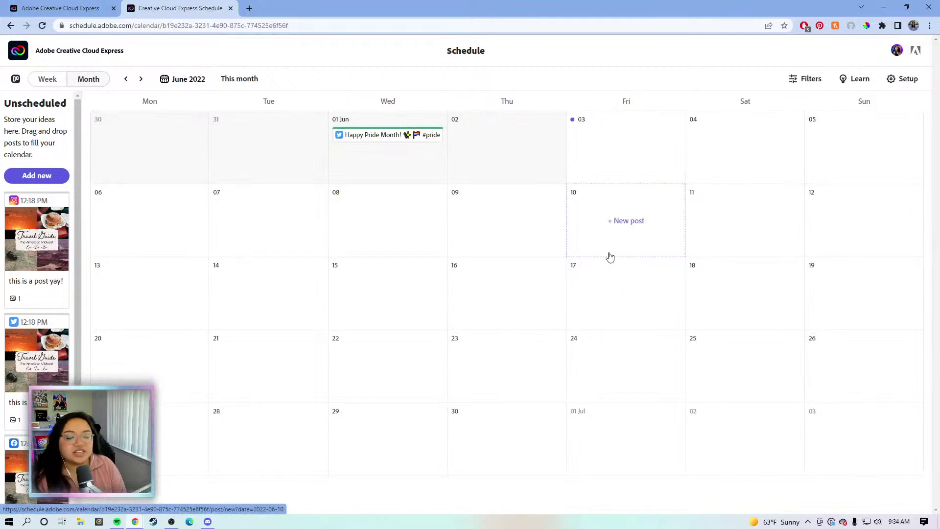
# Review the connected Twitter, Facebook and Instagram channels in the calendar setup, closing the setup afterwards.
pyautogui.click(906, 81)
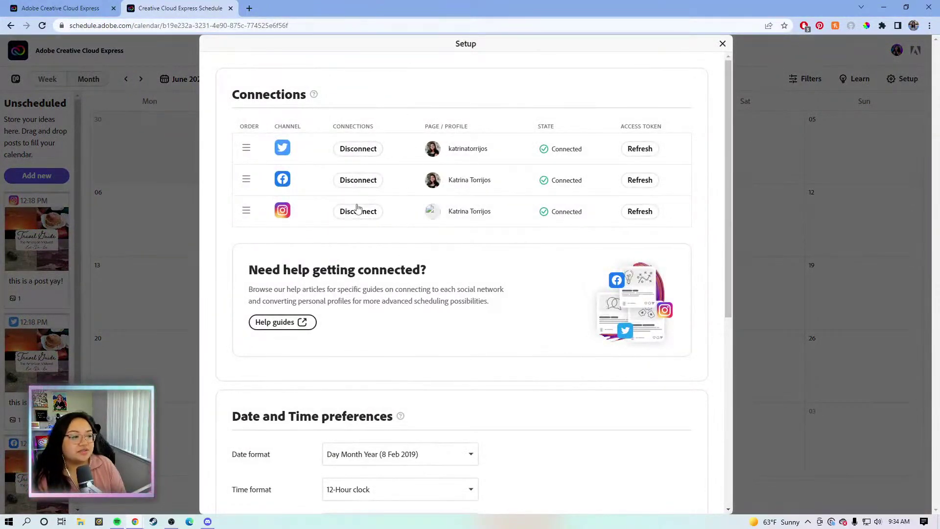
pyautogui.click(722, 45)
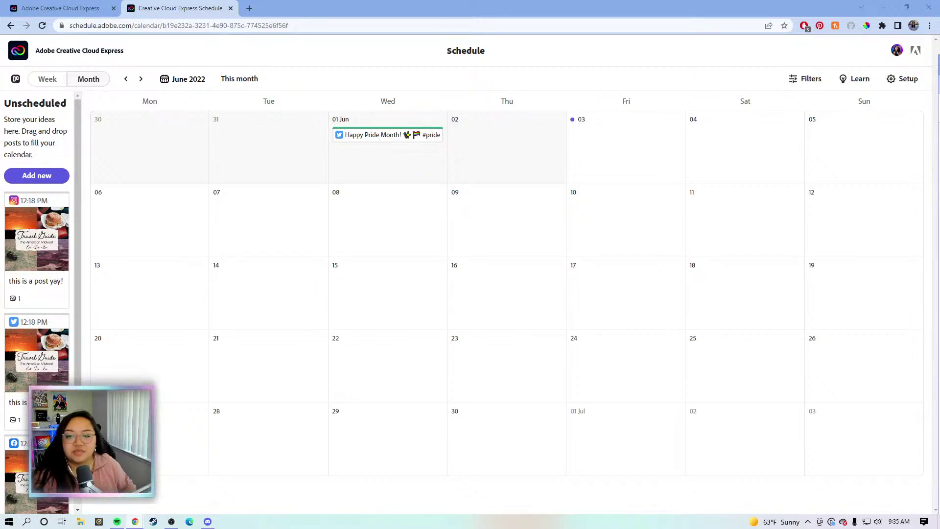
# Bring the Instagram profile window over the calendar and narrow it so both remain in view.
pyautogui.moveTo(939, 127); pyautogui.dragTo(630, 61)
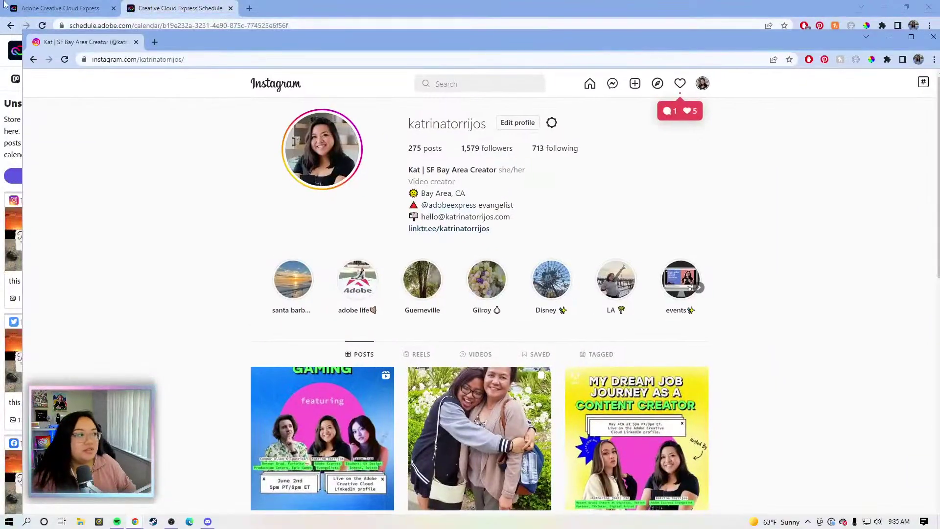
pyautogui.moveTo(22, 105); pyautogui.dragTo(486, 105)
pyautogui.moveTo(715, 44); pyautogui.dragTo(677, 29)
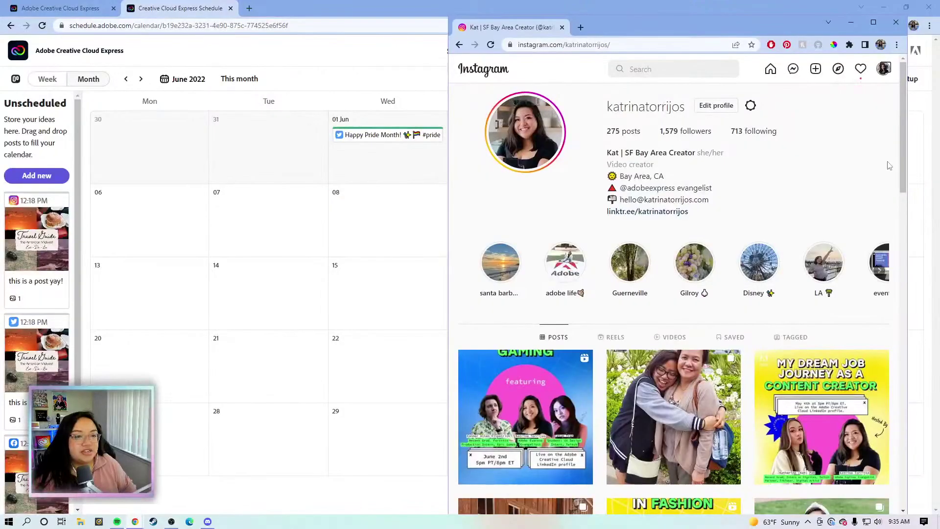
pyautogui.moveTo(905, 165); pyautogui.dragTo(774, 158)
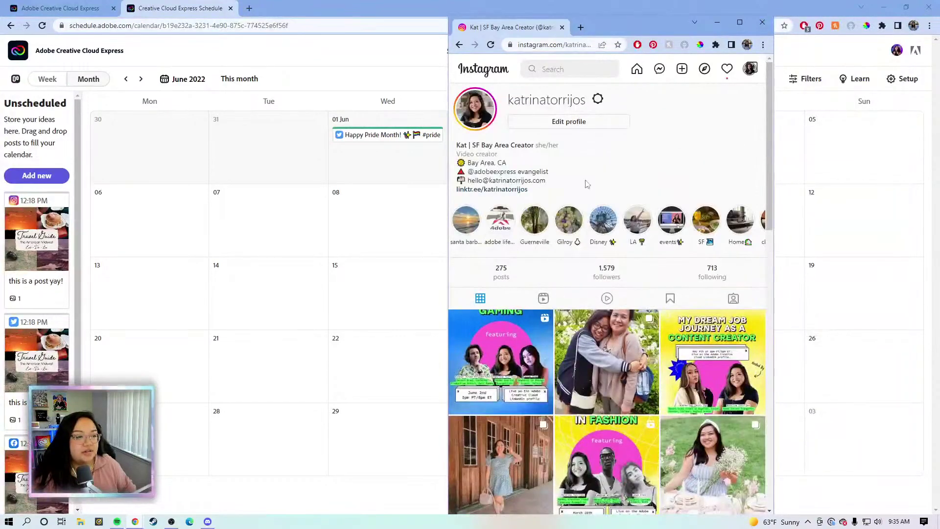
# Look through the post grid of the Instagram profile, and close both the Instagram window and the Schedule page.
pyautogui.scroll(-1, 638, 176)
pyautogui.scroll(-1, 637, 176)
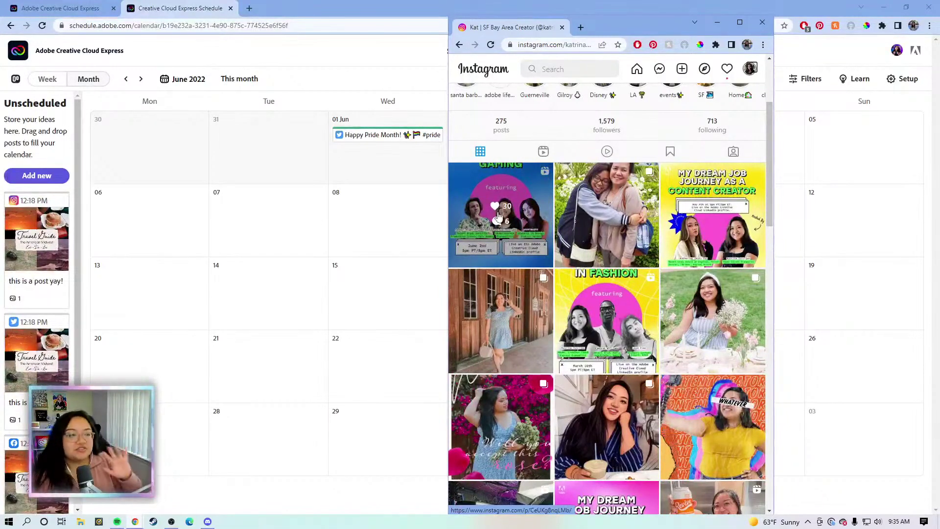
pyautogui.scroll(-2, 507, 210)
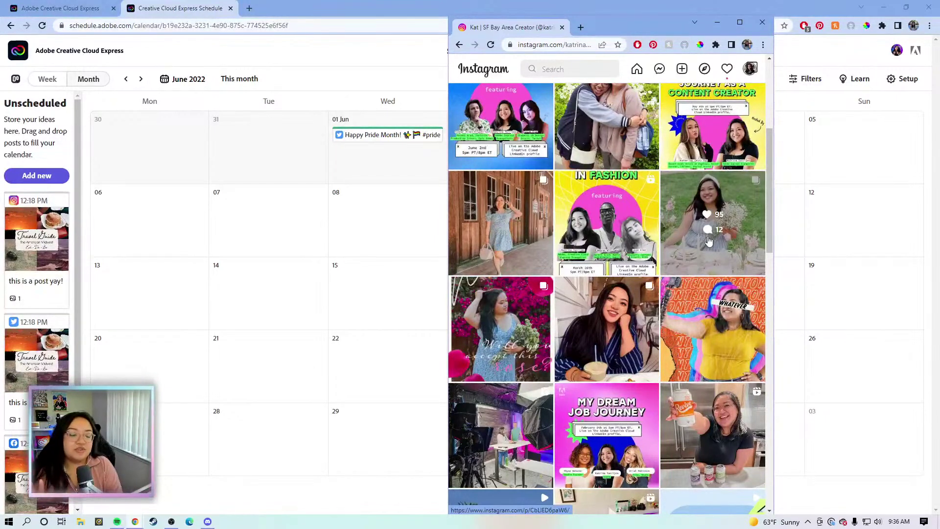
pyautogui.scroll(2, 708, 241)
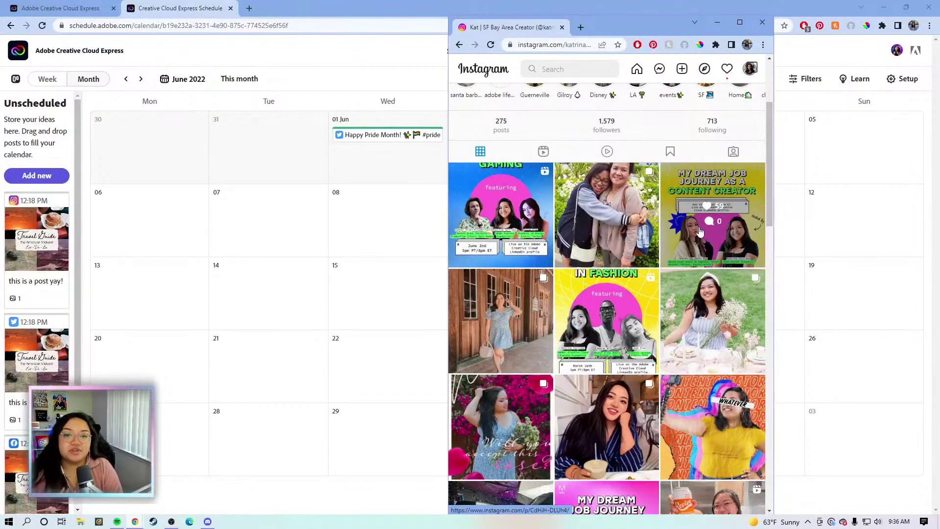
pyautogui.click(766, 22)
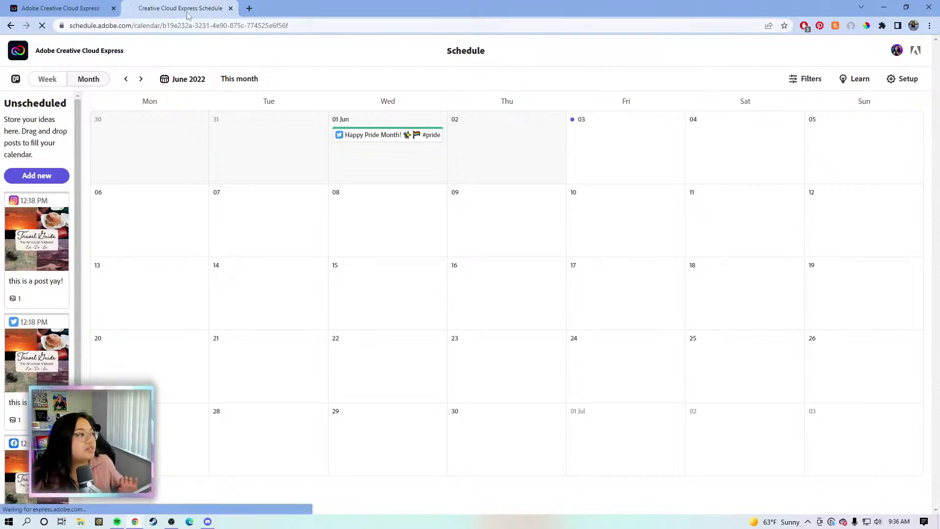
pyautogui.click(230, 9)
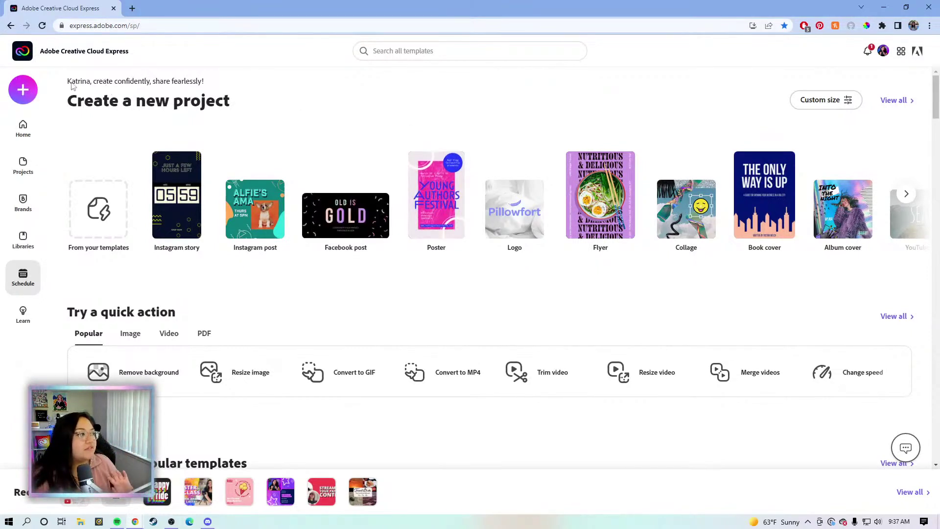
# Start a blank Instagram post project and dismiss the template suggestions.
pyautogui.click(23, 89)
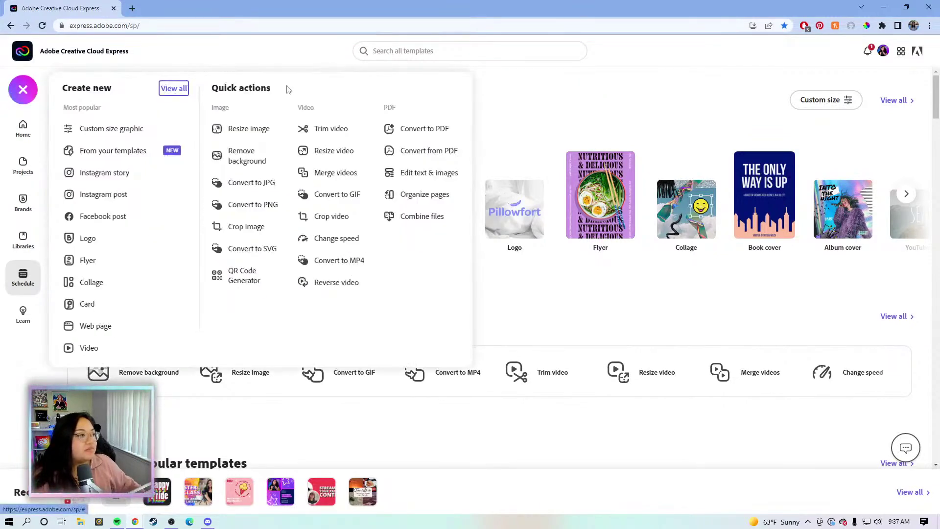
pyautogui.click(590, 113)
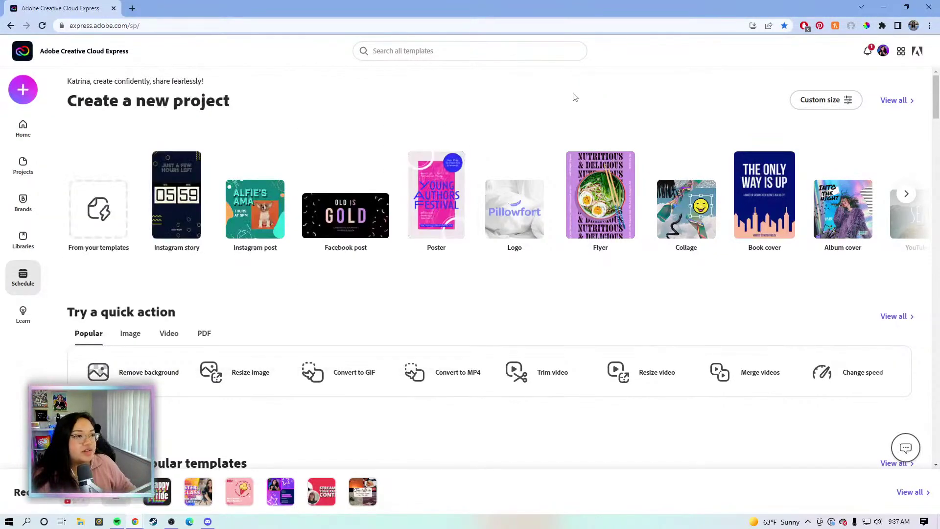
pyautogui.scroll(-5, 492, 102)
pyautogui.scroll(4, 492, 104)
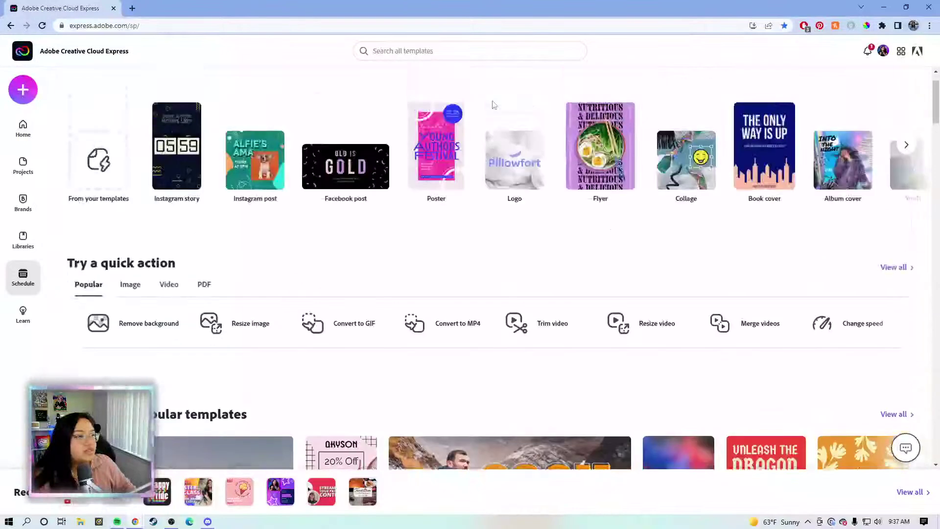
pyautogui.scroll(1, 493, 105)
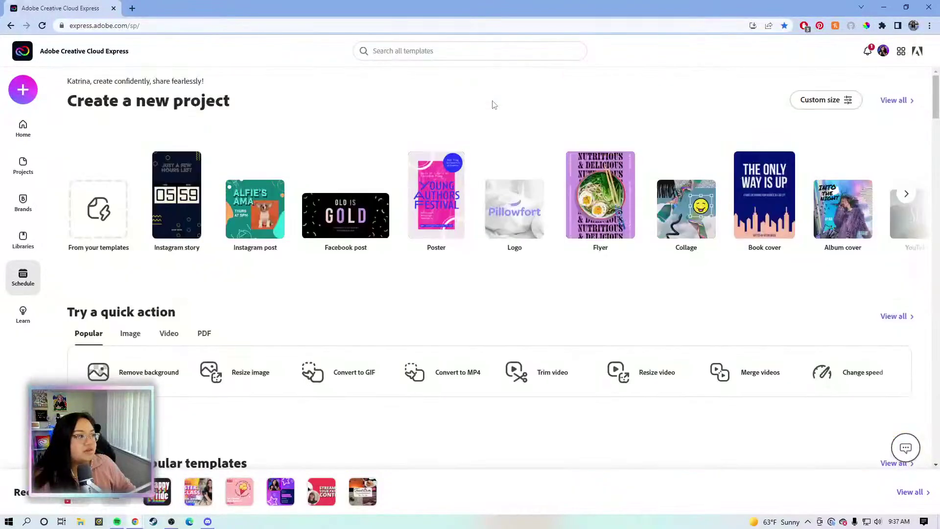
pyautogui.click(244, 205)
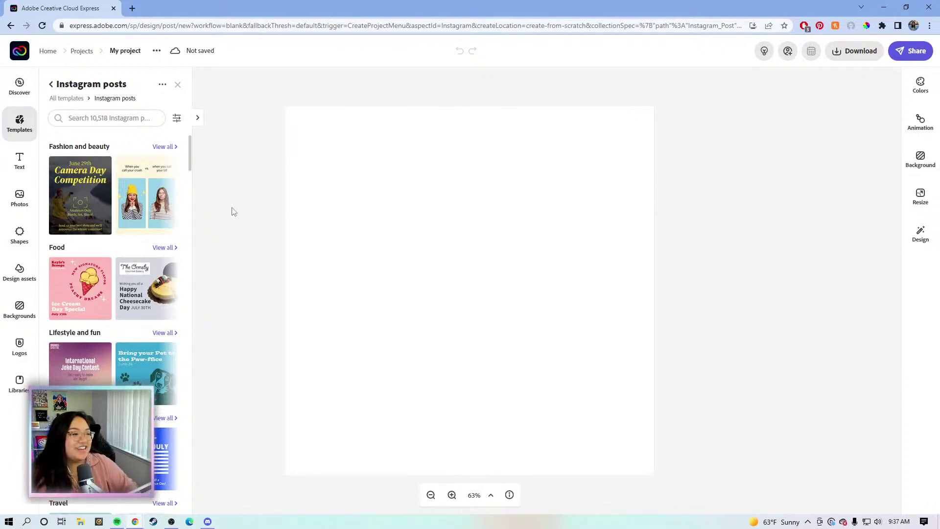
pyautogui.click(800, 151)
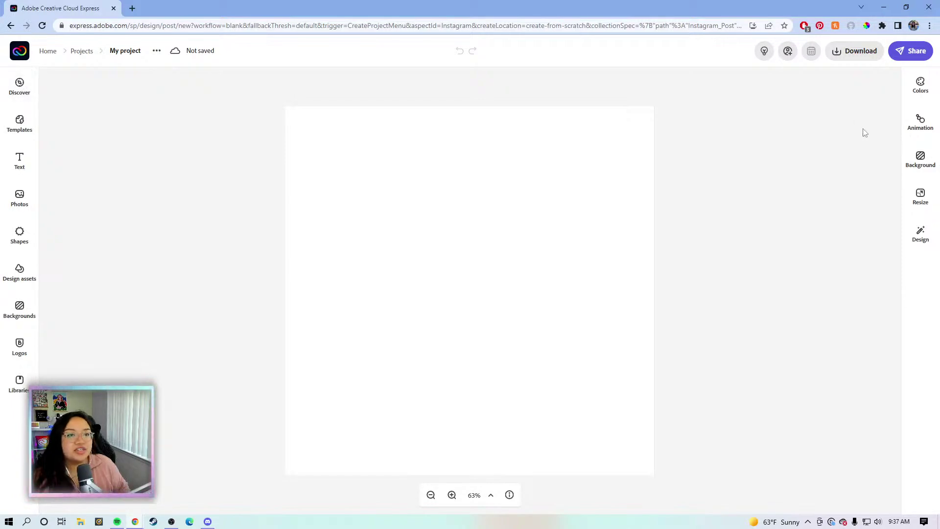
# Resize the blank canvas to the Instagram portrait format.
pyautogui.click(918, 195)
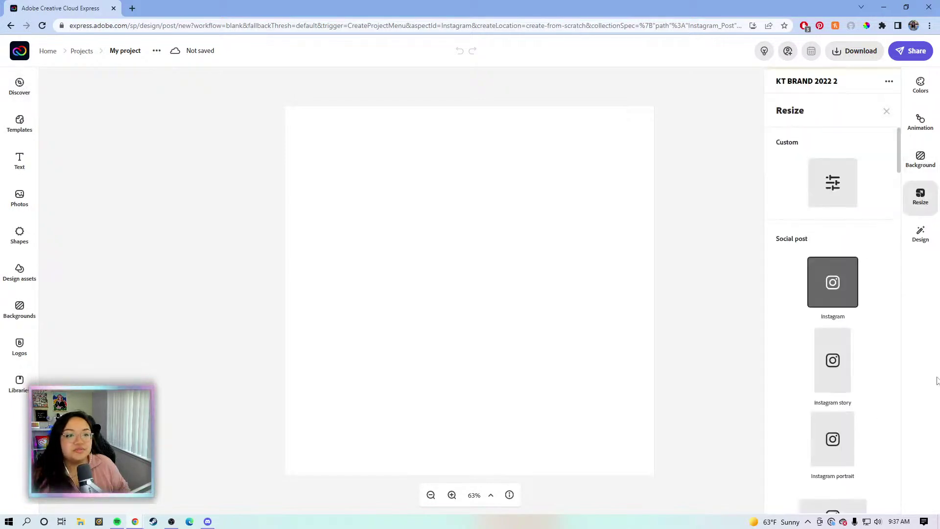
pyautogui.click(852, 424)
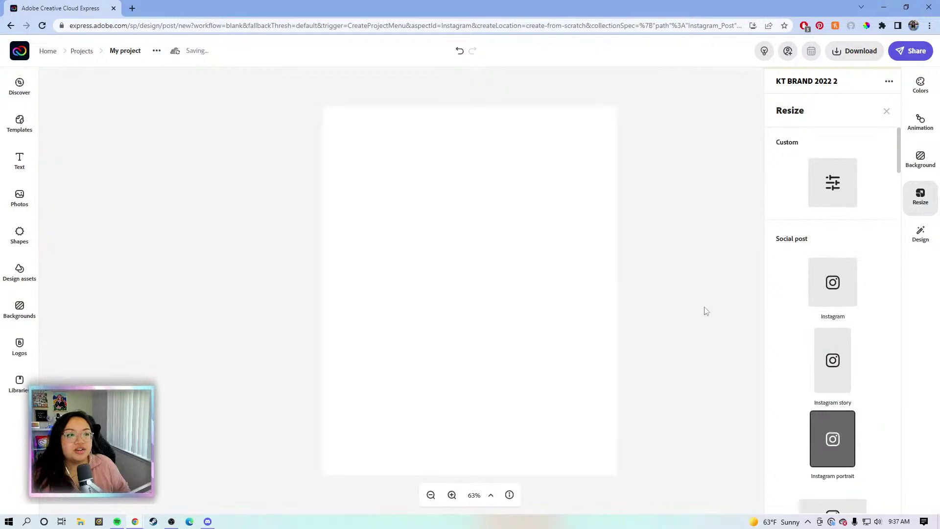
pyautogui.click(703, 311)
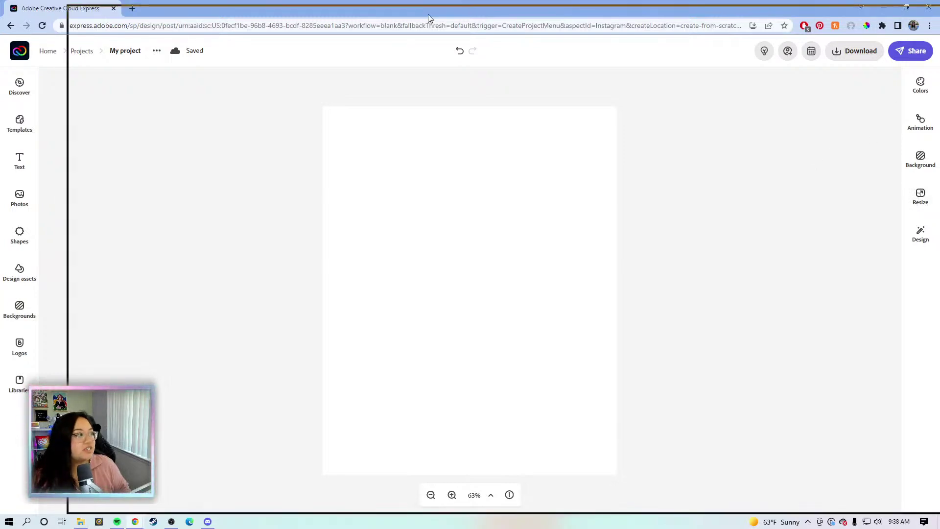
# Uncover the desktop by narrowing the browser and minimizing the music player, move the Recycle Bin icon away, and maximize the browser.
pyautogui.moveTo(363, 16); pyautogui.dragTo(368, 16)
pyautogui.moveTo(5, 141); pyautogui.dragTo(240, 142)
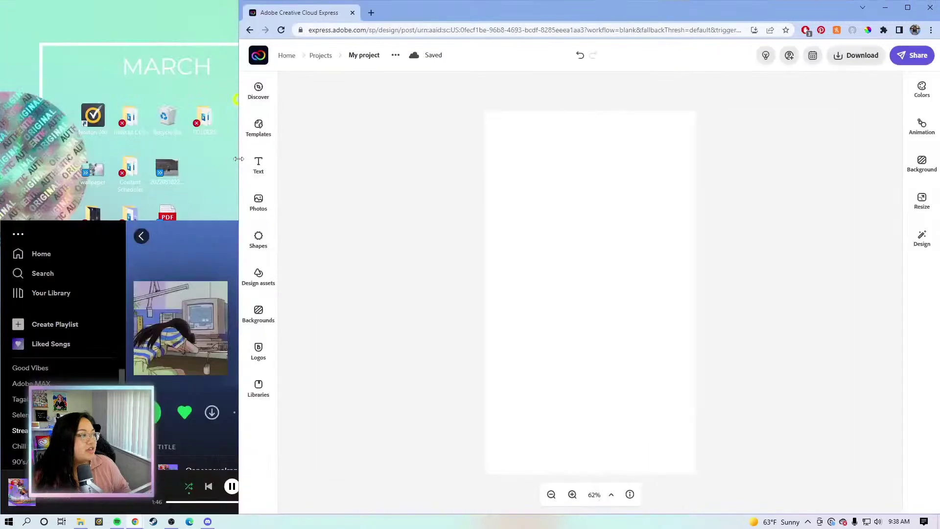
pyautogui.click(194, 233)
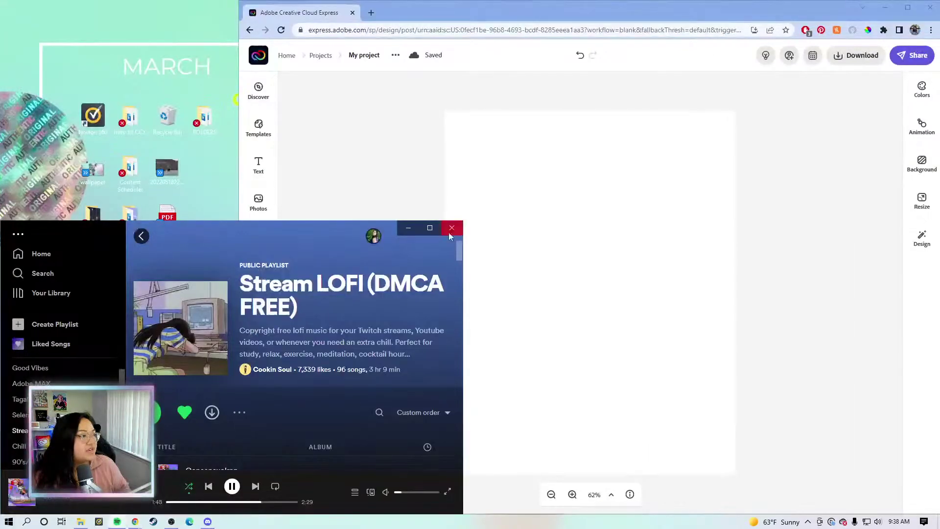
pyautogui.click(409, 229)
pyautogui.moveTo(240, 214); pyautogui.dragTo(287, 210)
pyautogui.click(230, 204)
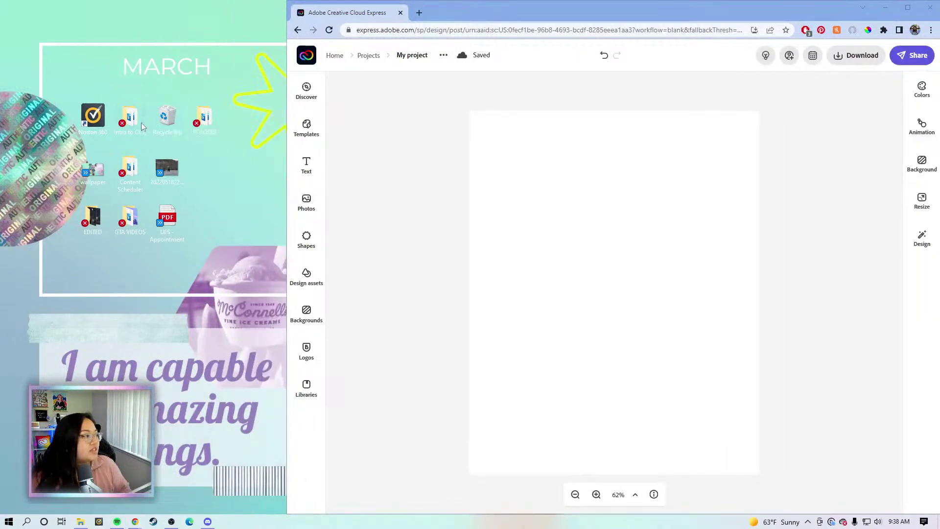
pyautogui.moveTo(166, 116); pyautogui.dragTo(730, 138)
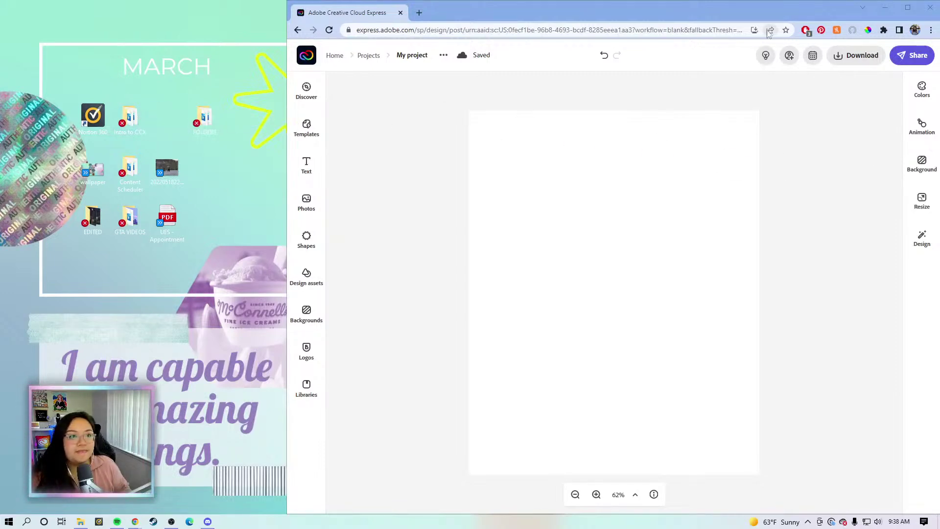
pyautogui.click(907, 7)
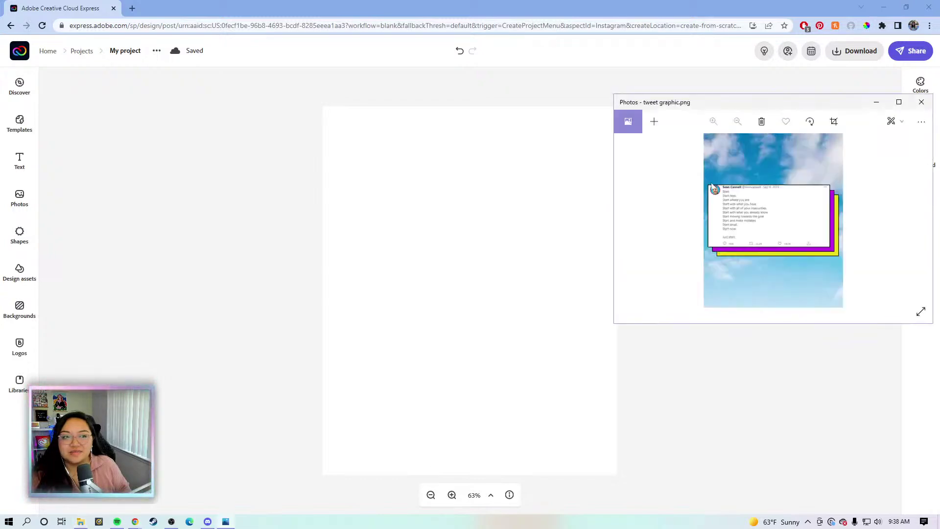
# Examine tweet graphic.png and Twitter Screencap.png in the Photos viewer, closing each image.
pyautogui.click(923, 101)
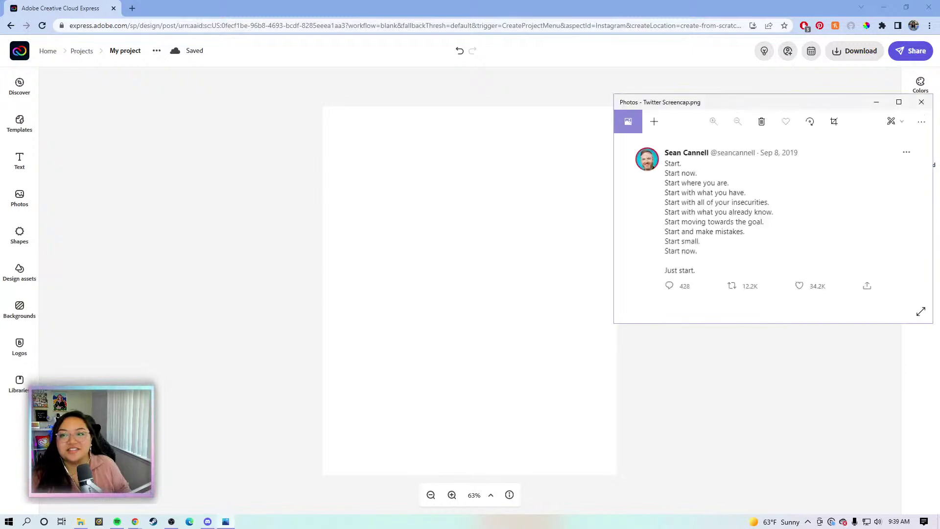
pyautogui.moveTo(756, 102); pyautogui.dragTo(499, 159)
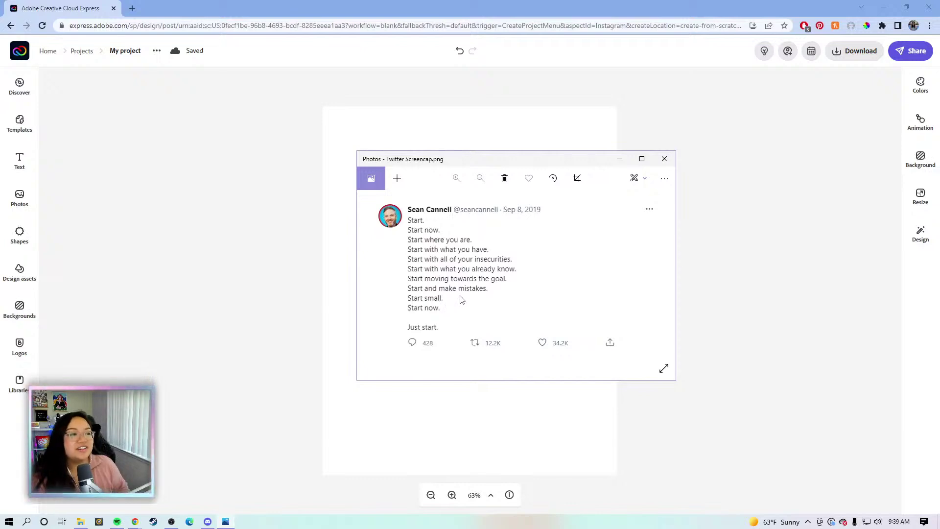
pyautogui.click(664, 159)
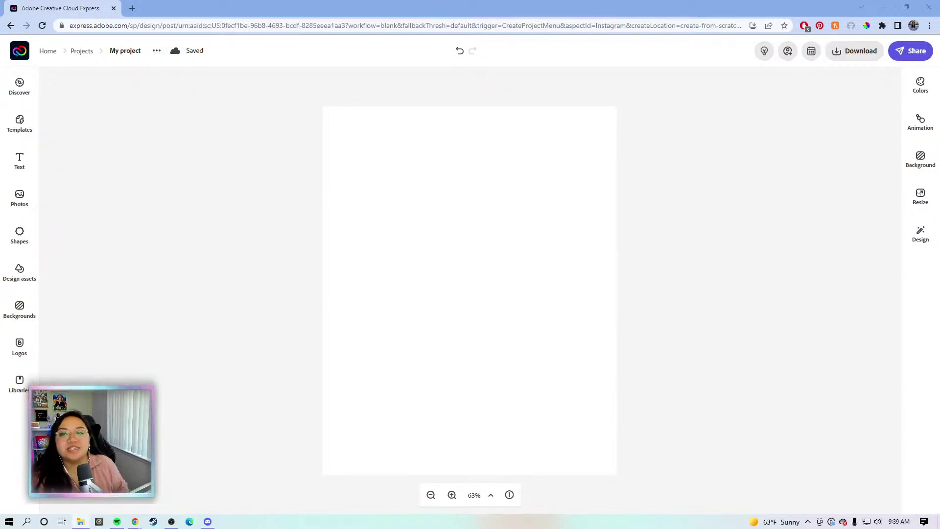
# Add the tweet screenshot image to the portrait canvas and enlarge it near the middle.
pyautogui.moveTo(939, 295); pyautogui.dragTo(489, 300)
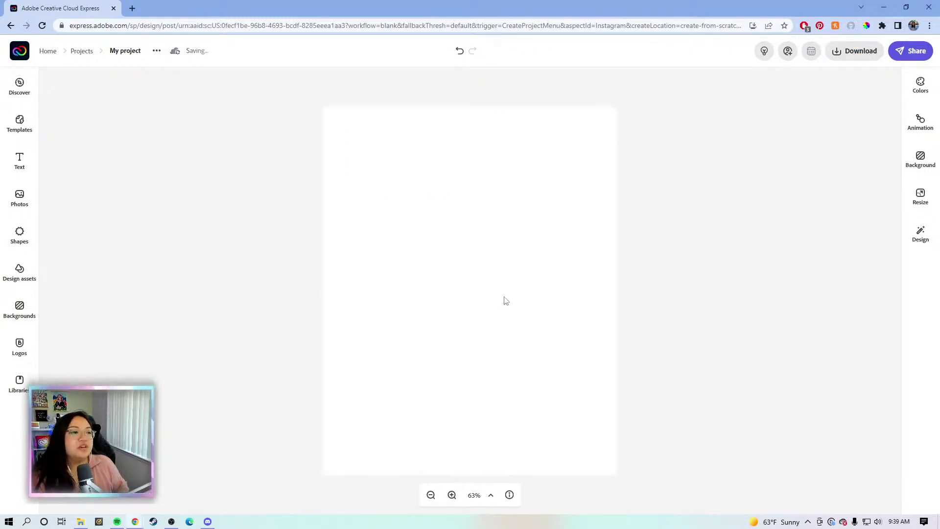
pyautogui.click(491, 302)
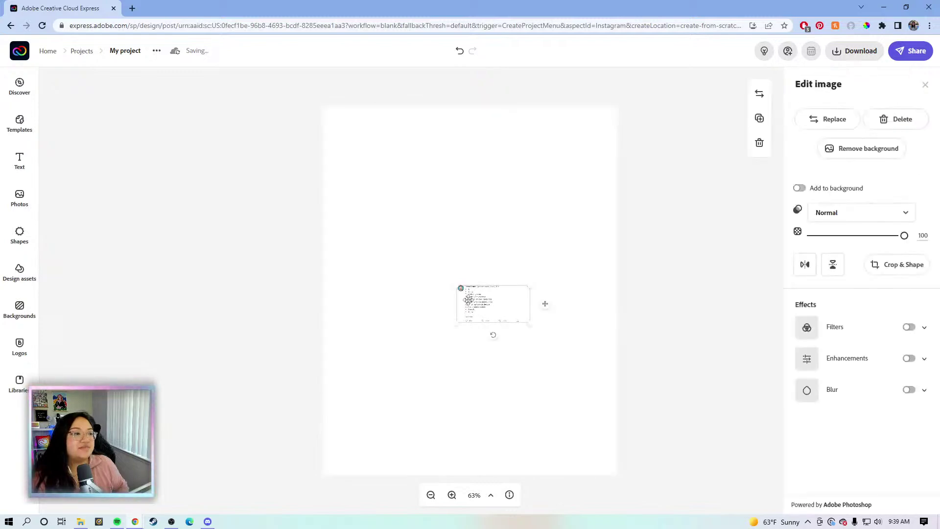
# Set the canvas background to the teal color from the KT BRAND 2022 2 palette.
pyautogui.click(478, 183)
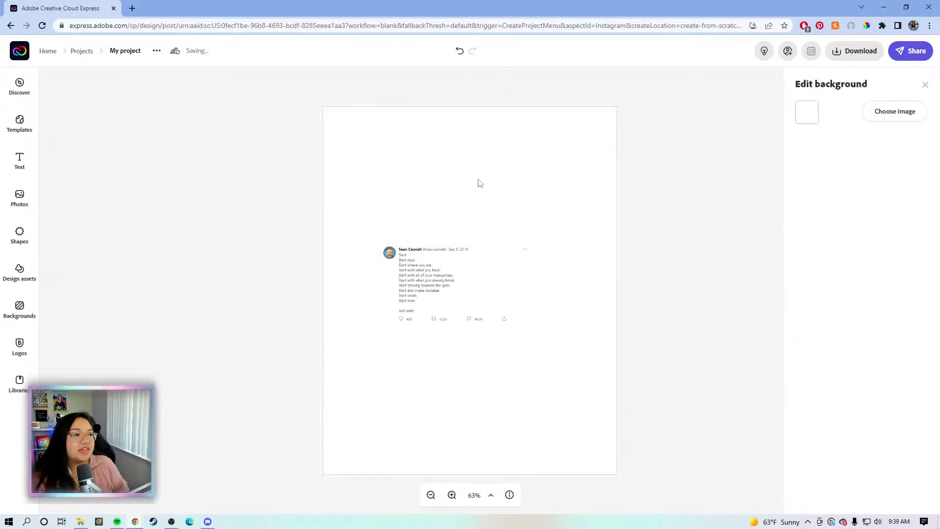
pyautogui.click(805, 112)
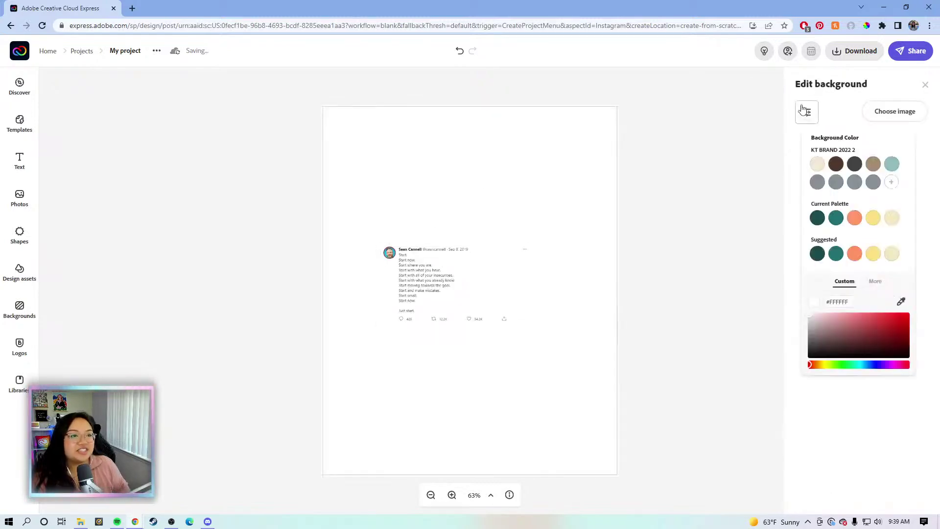
pyautogui.click(892, 167)
# Enlarge the tweet screenshot further and center it horizontally, slightly above the middle of the canvas.
pyautogui.click(523, 279)
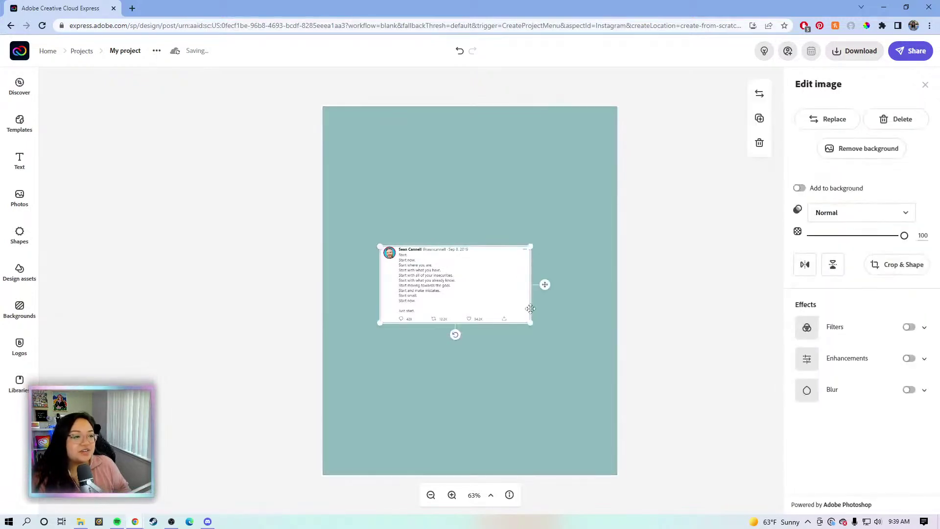
pyautogui.moveTo(530, 318); pyautogui.dragTo(585, 351)
pyautogui.moveTo(527, 314); pyautogui.dragTo(523, 287)
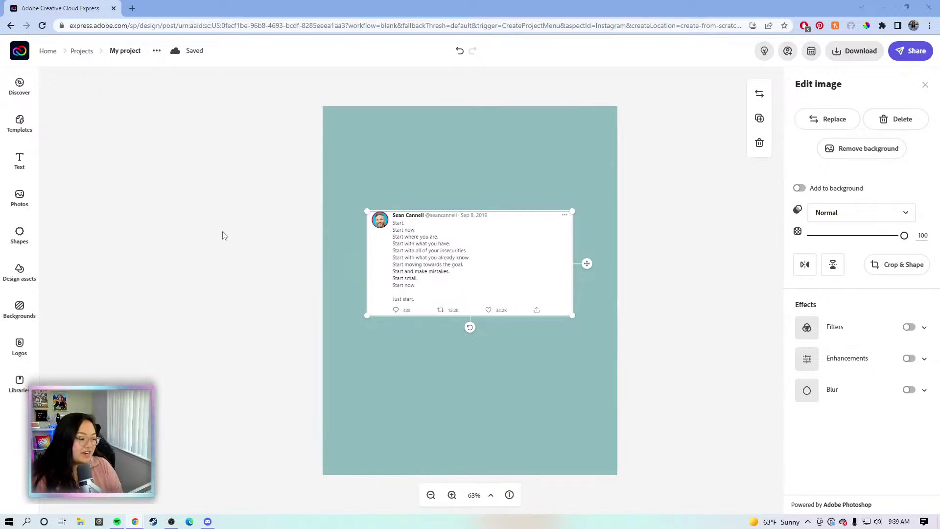
# Move the tweet screenshot down to the middle of the canvas and add a basic square shape below it.
pyautogui.moveTo(478, 245); pyautogui.dragTo(488, 264)
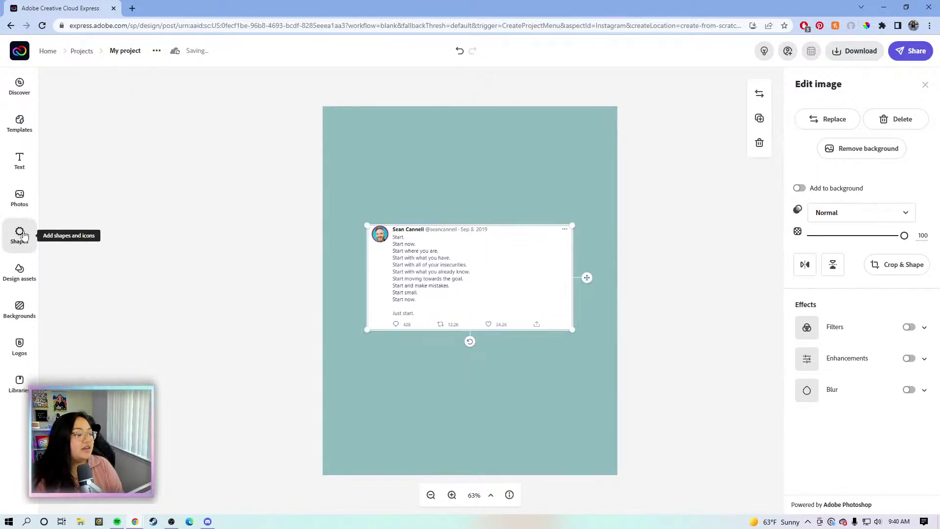
pyautogui.click(24, 234)
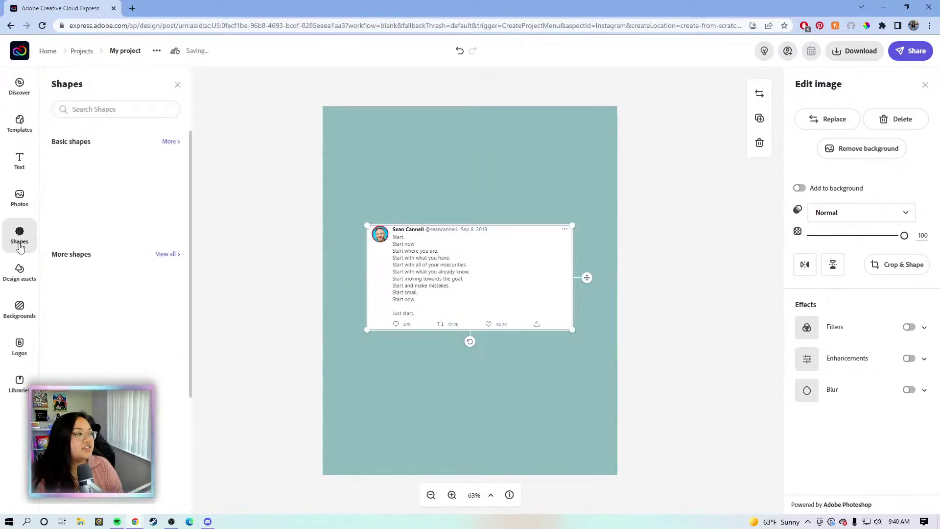
pyautogui.click(108, 223)
pyautogui.click(482, 368)
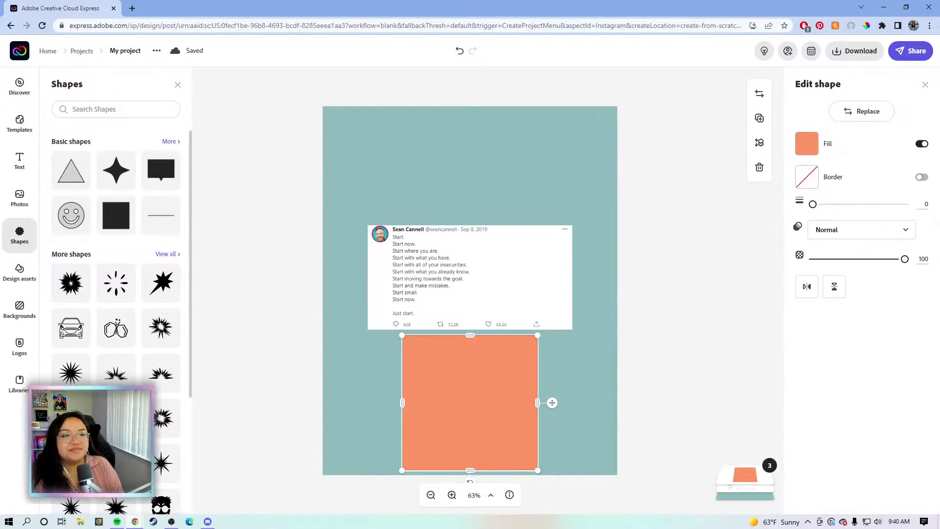
# Enable the border on the orange square and set its color to black.
pyautogui.click(921, 177)
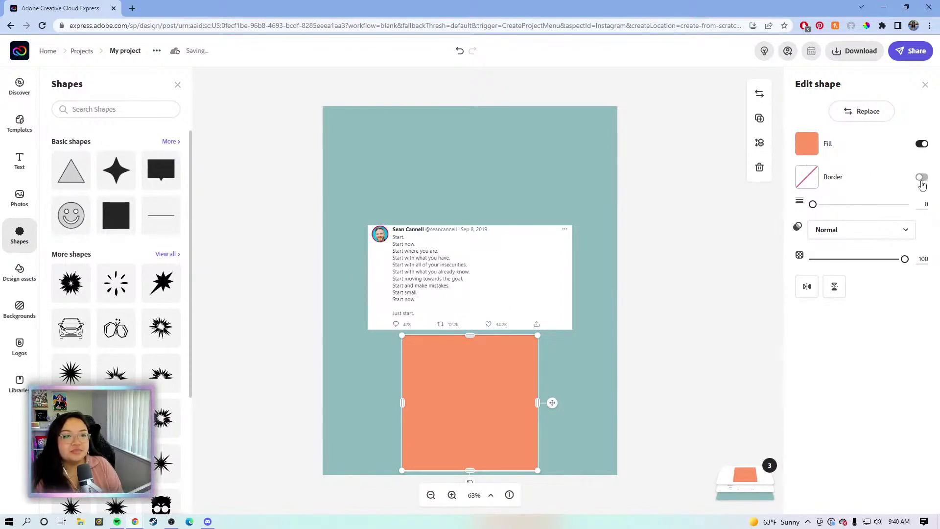
pyautogui.click(806, 143)
pyautogui.click(837, 140)
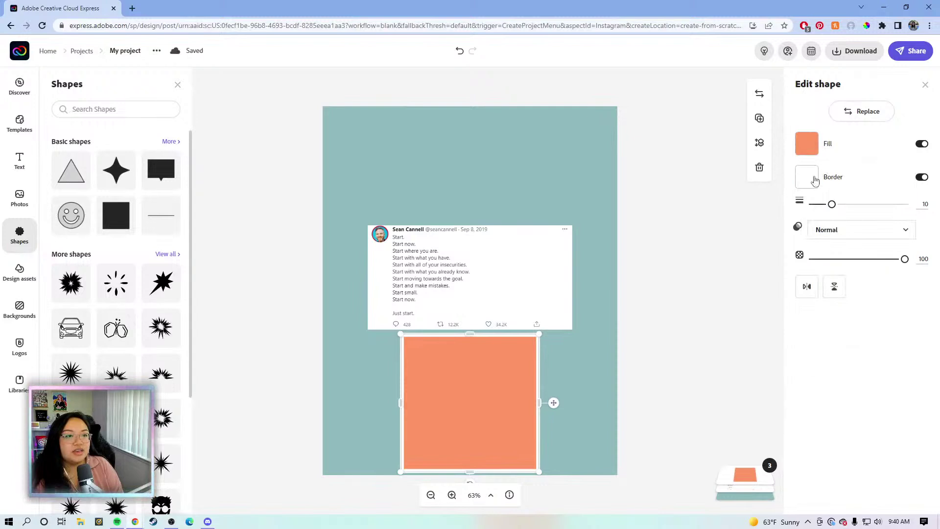
pyautogui.click(806, 178)
pyautogui.click(811, 410)
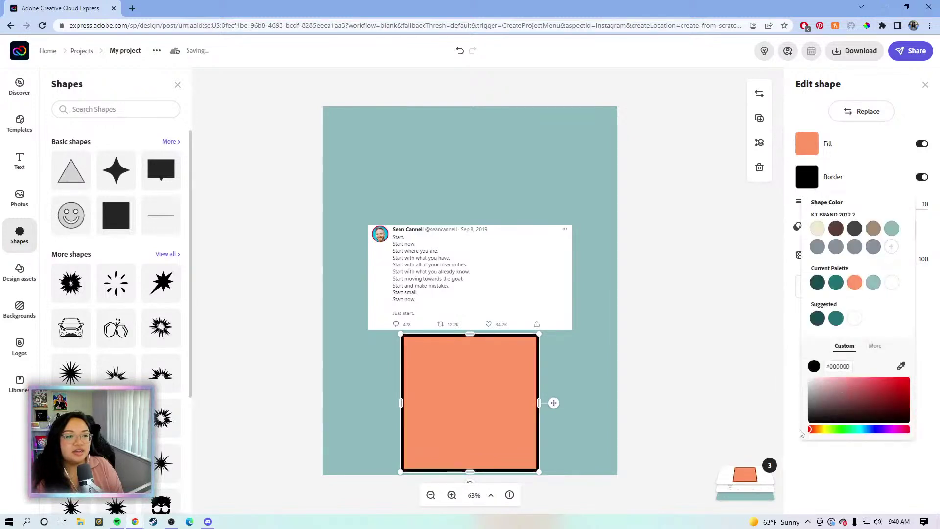
pyautogui.click(477, 388)
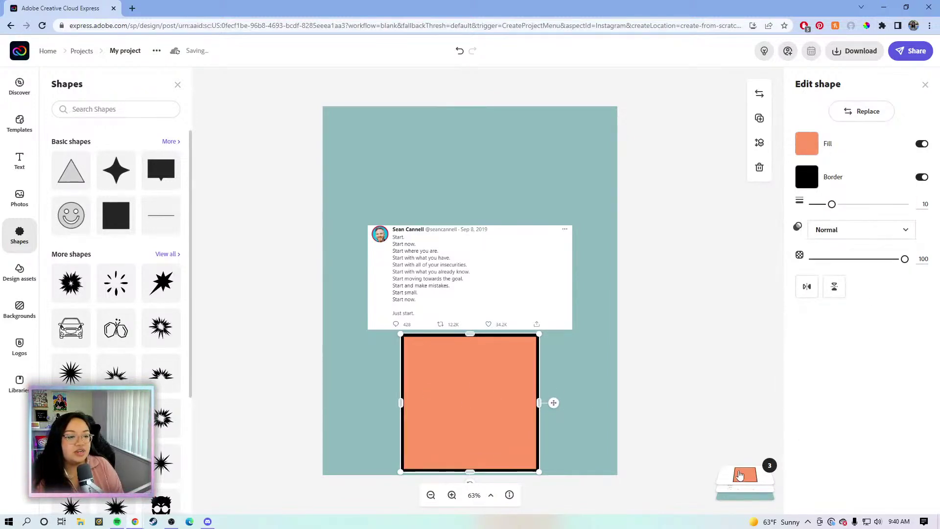
# Place the orange square behind the tweet screenshot and resize it into a rectangle slightly larger than the tweet.
pyautogui.moveTo(485, 399); pyautogui.dragTo(582, 278)
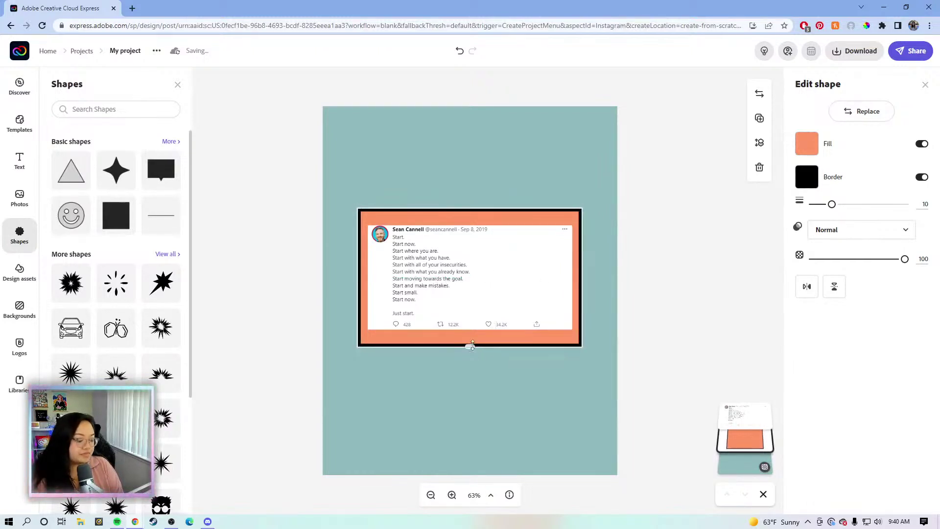
pyautogui.moveTo(470, 345); pyautogui.dragTo(470, 334)
pyautogui.moveTo(581, 271); pyautogui.dragTo(577, 272)
pyautogui.moveTo(464, 215); pyautogui.dragTo(468, 221)
pyautogui.moveTo(359, 277); pyautogui.dragTo(362, 278)
# Fine-tune all four sides of the bordered rectangle so its black border sits tightly around the tweet screenshot.
pyautogui.click(452, 495)
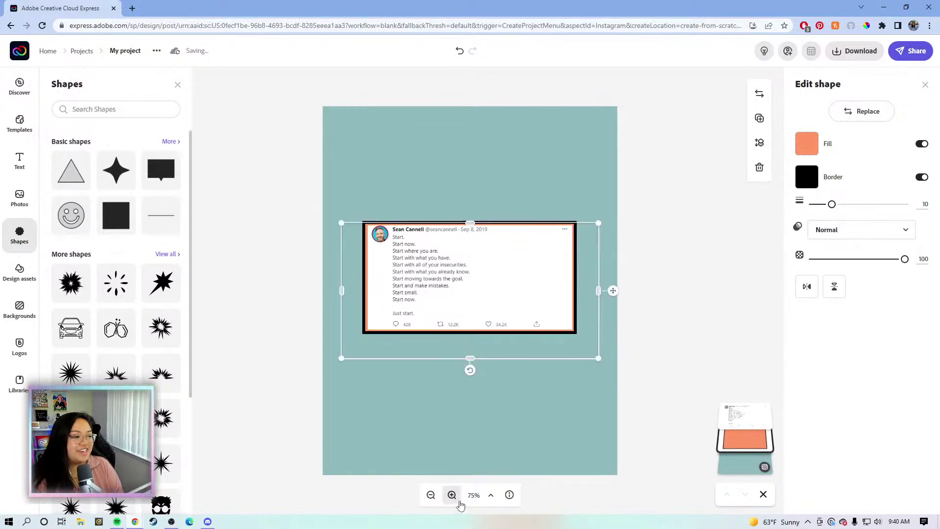
pyautogui.click(457, 500)
pyautogui.click(457, 500)
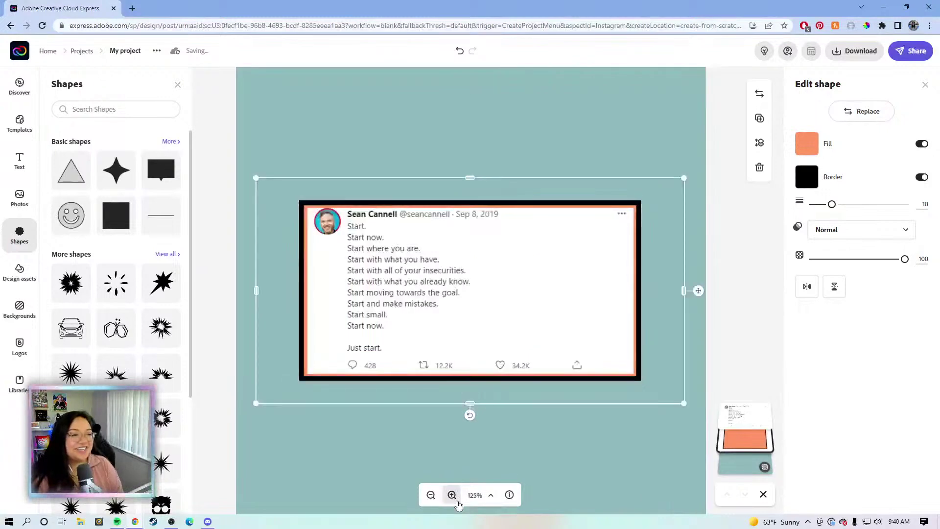
pyautogui.click(456, 500)
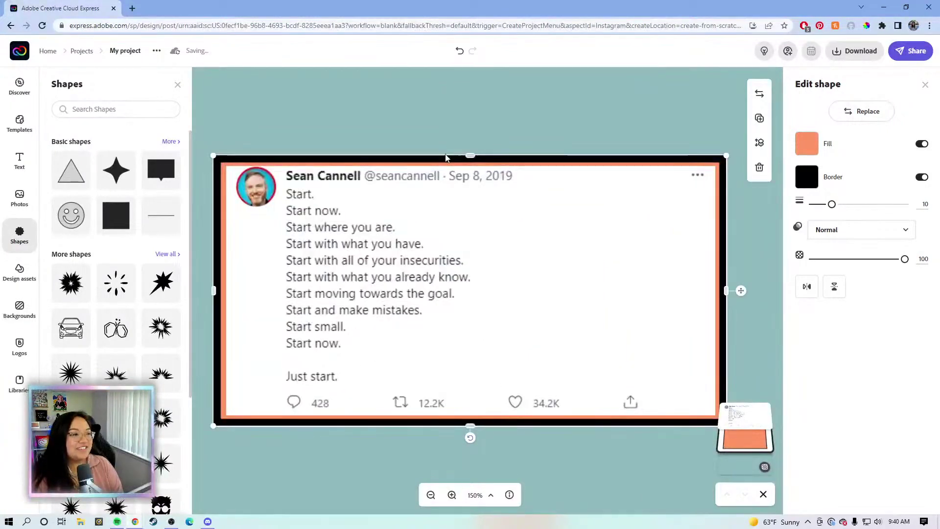
pyautogui.moveTo(469, 155); pyautogui.dragTo(468, 153)
pyautogui.moveTo(725, 291); pyautogui.dragTo(723, 291)
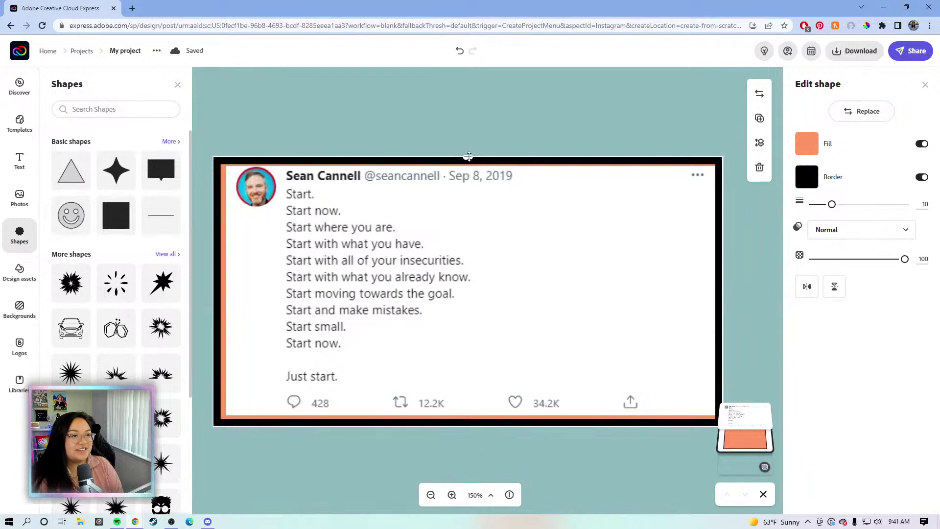
pyautogui.moveTo(467, 156); pyautogui.dragTo(466, 160)
pyautogui.moveTo(214, 293); pyautogui.dragTo(219, 292)
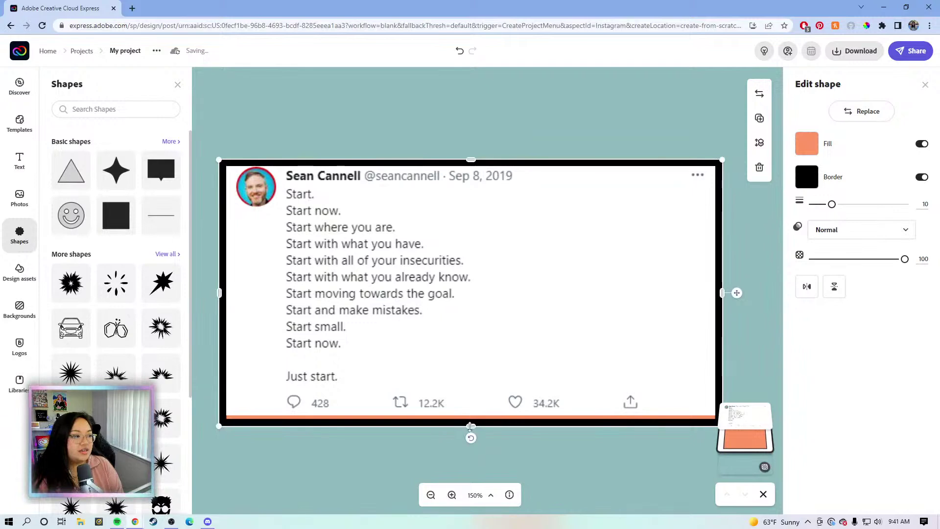
pyautogui.moveTo(470, 426); pyautogui.dragTo(467, 426)
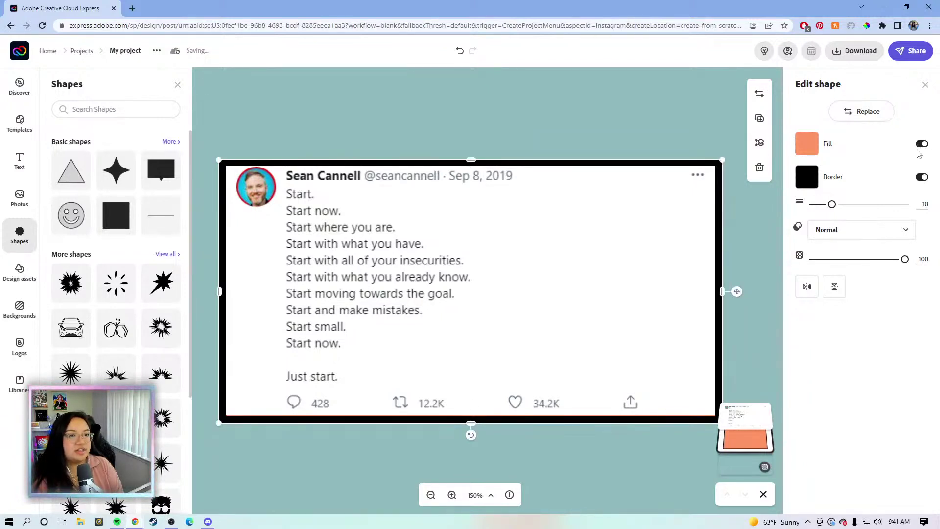
# Reduce the rectangle's border thickness to 5 and refit its sides to the edges of the tweet screenshot.
pyautogui.moveTo(833, 204); pyautogui.dragTo(822, 208)
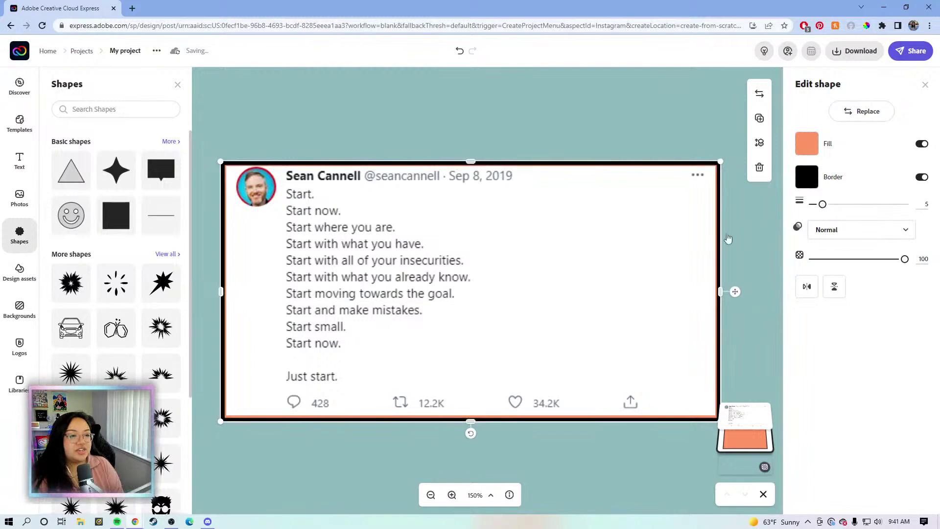
pyautogui.moveTo(722, 293); pyautogui.dragTo(719, 293)
pyautogui.moveTo(471, 163); pyautogui.dragTo(476, 162)
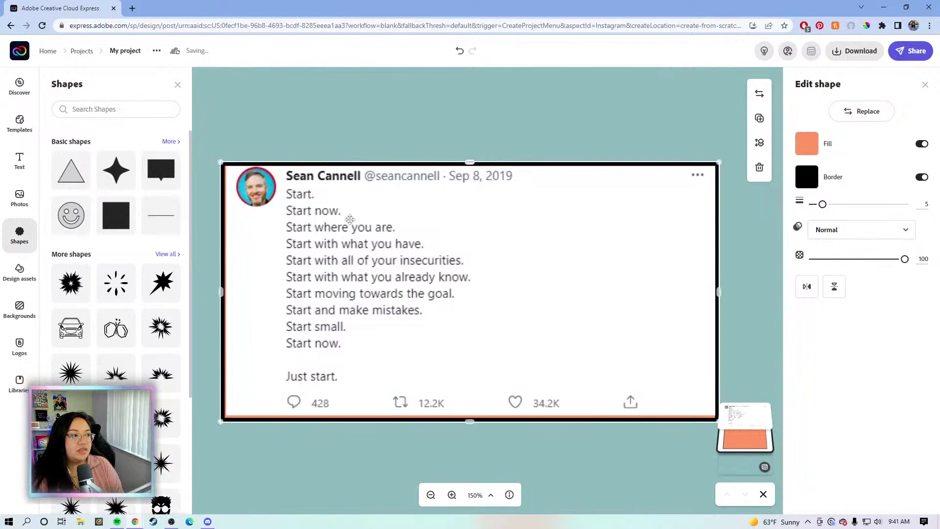
pyautogui.moveTo(219, 292); pyautogui.dragTo(220, 292)
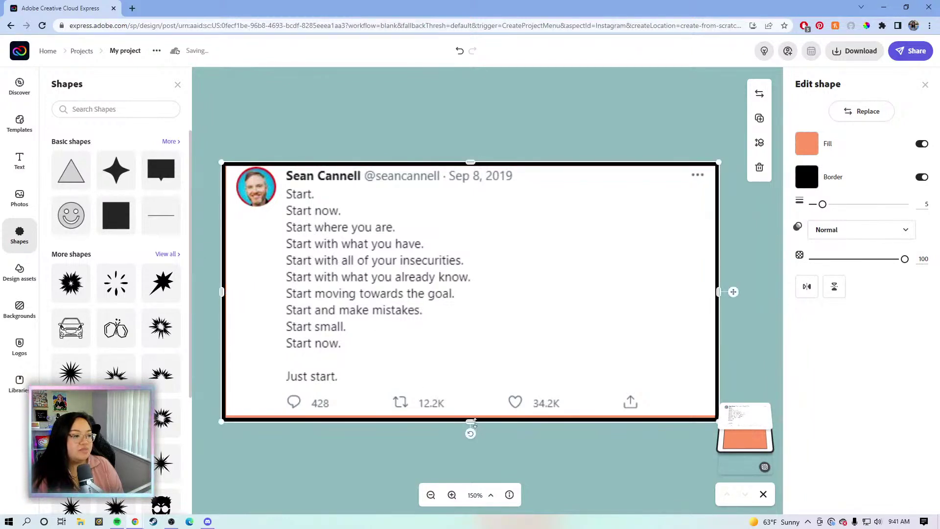
pyautogui.moveTo(472, 422); pyautogui.dragTo(471, 422)
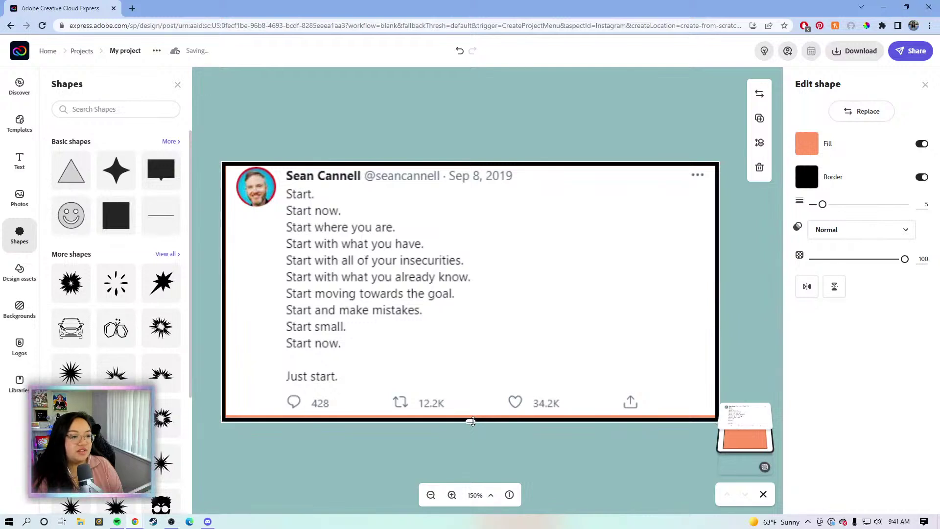
pyautogui.moveTo(471, 422); pyautogui.dragTo(471, 420)
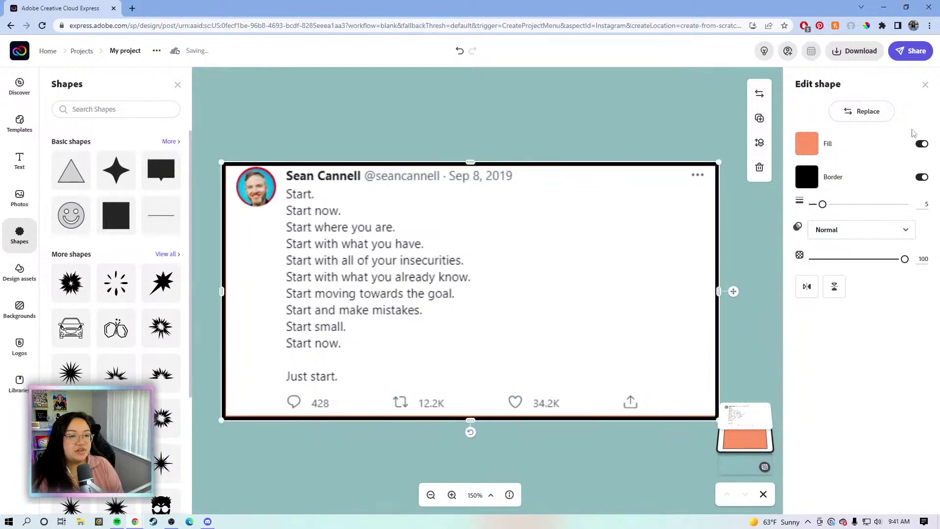
# Turn off the rectangle's fill and bring its black outline in front of the tweet screenshot.
pyautogui.click(920, 145)
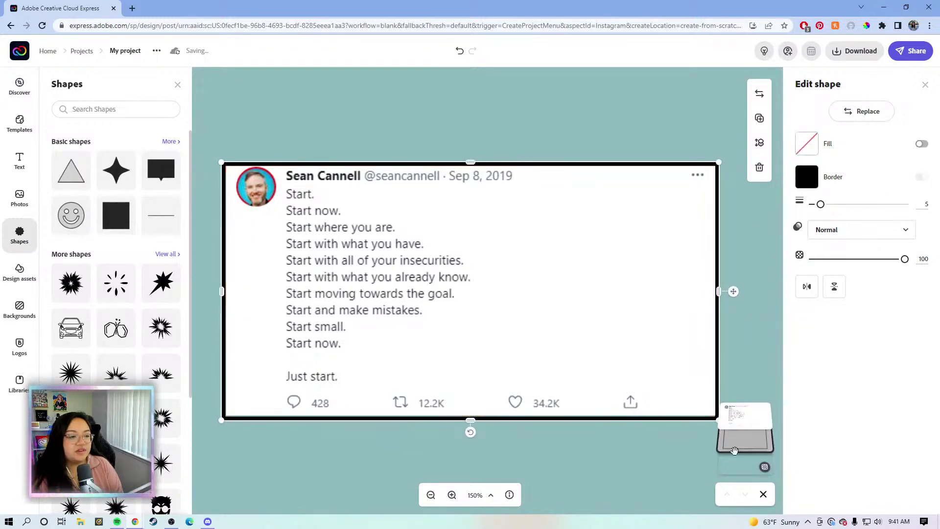
pyautogui.click(733, 360)
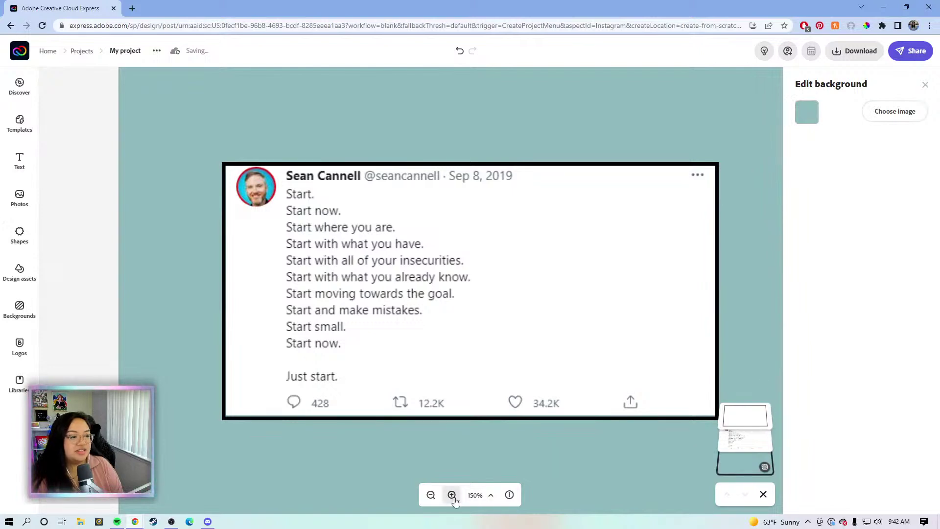
pyautogui.click(431, 495)
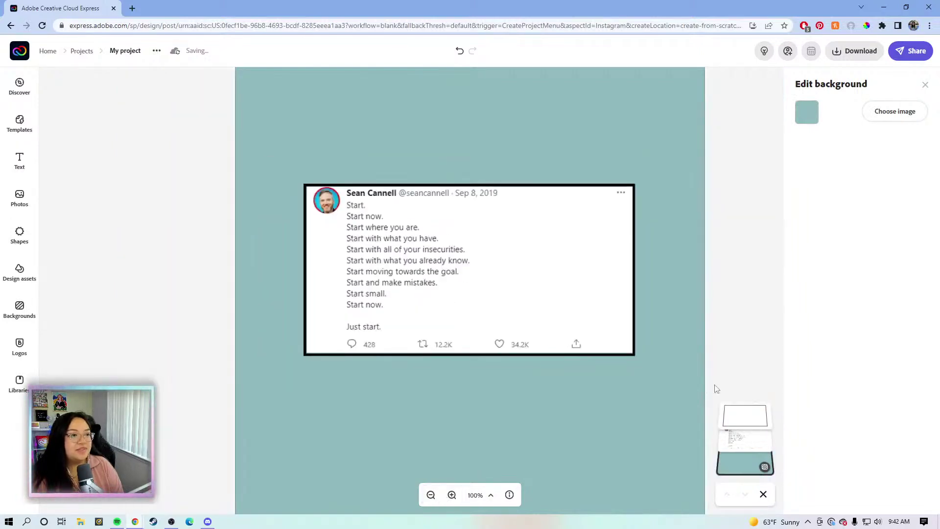
pyautogui.moveTo(728, 240); pyautogui.dragTo(700, 275)
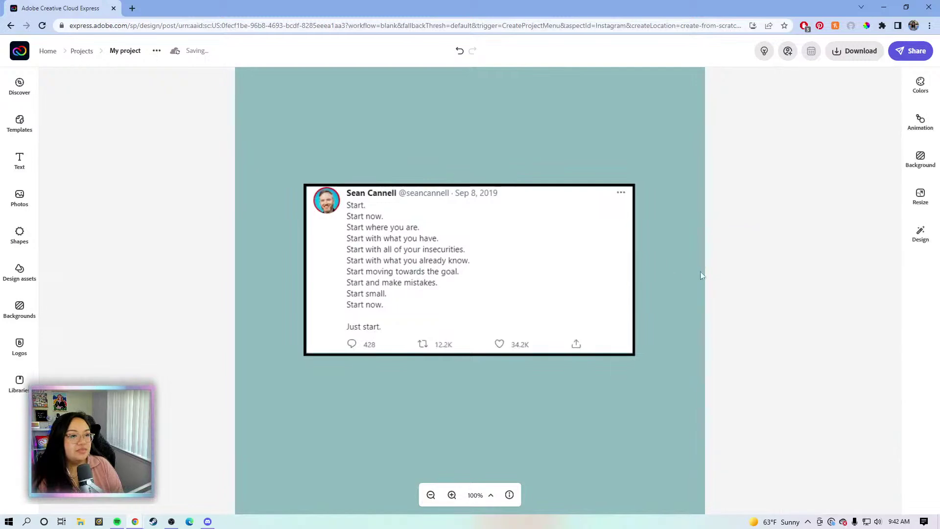
# Duplicate the black outline and move the copy down and to the right of the tweet.
pyautogui.click(635, 273)
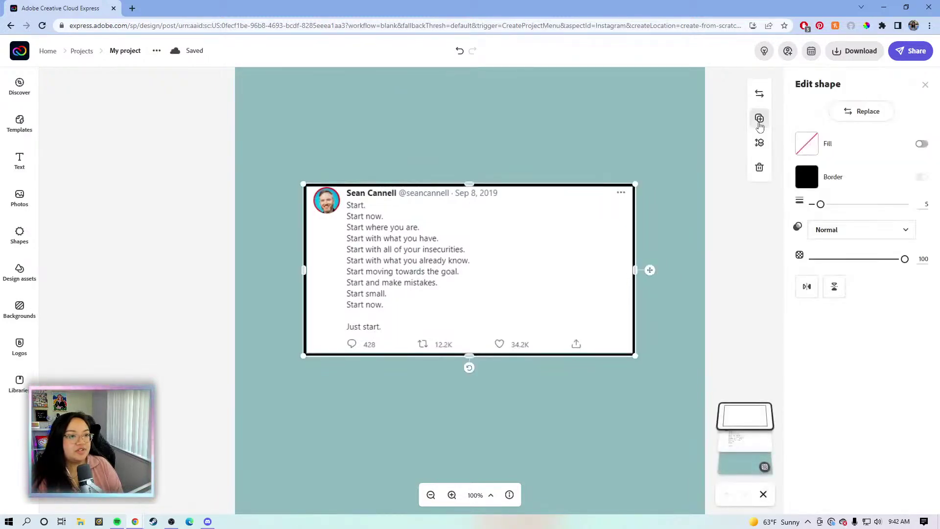
pyautogui.click(760, 118)
pyautogui.moveTo(666, 288); pyautogui.dragTo(699, 395)
# Group the tweet screenshot with its outline and move the group to the upper-left area of the canvas.
pyautogui.click(731, 244)
pyautogui.moveTo(731, 243); pyautogui.dragTo(585, 234)
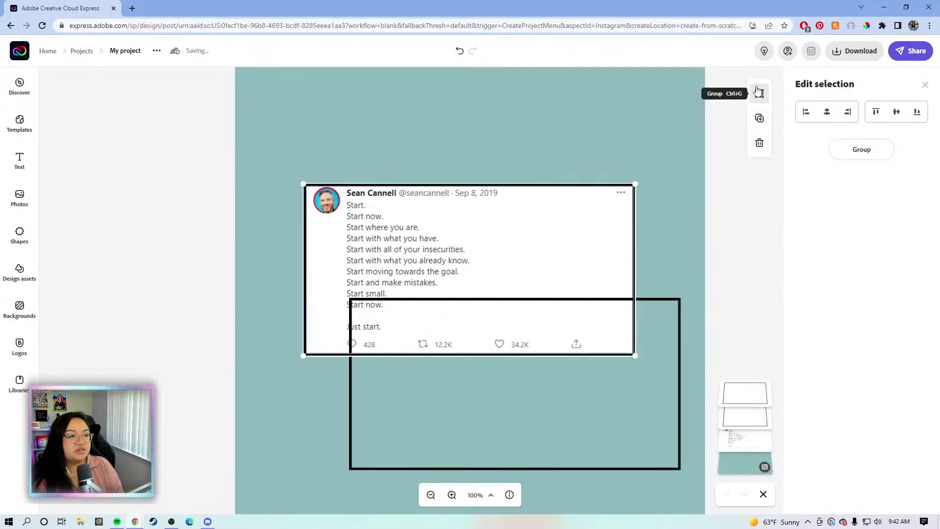
pyautogui.click(861, 148)
pyautogui.click(431, 494)
pyautogui.click(735, 234)
pyautogui.moveTo(471, 274); pyautogui.dragTo(447, 193)
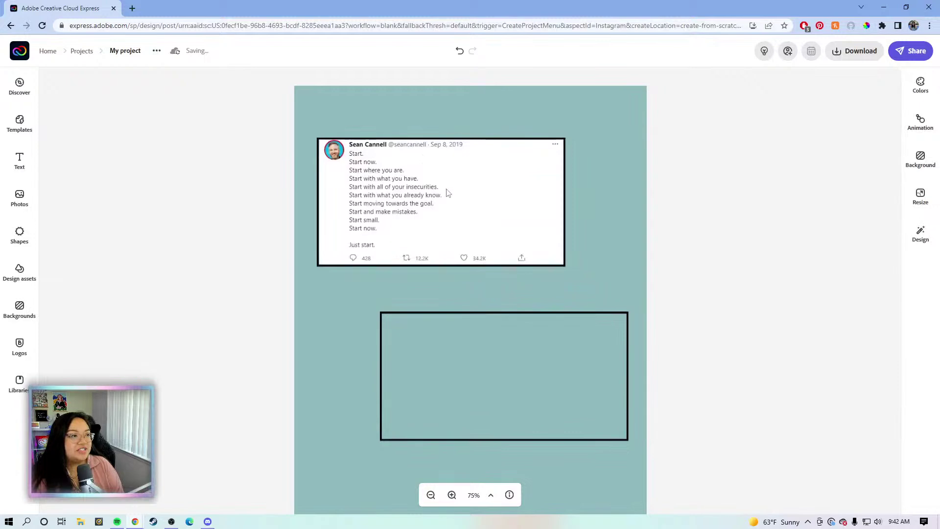
# Enable the fill on the duplicated outline rectangle and set it to purple #8B40FD.
pyautogui.click(554, 371)
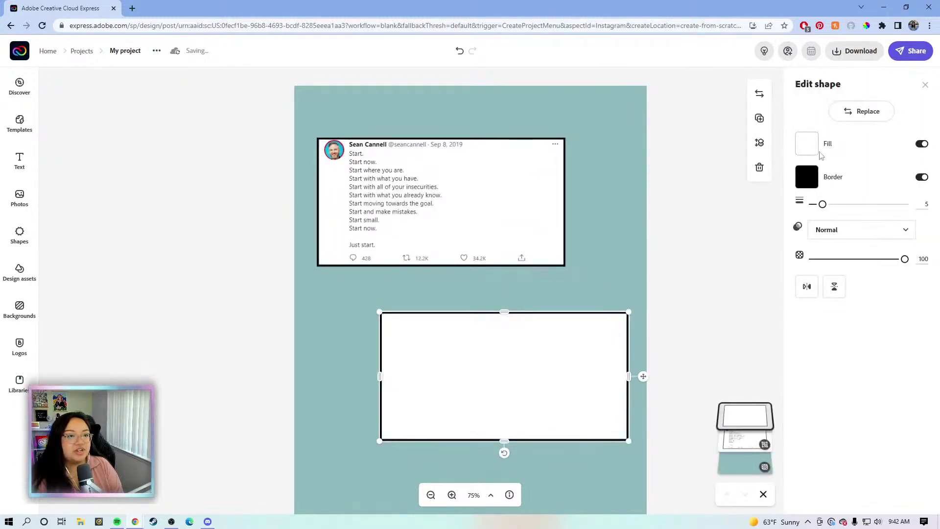
pyautogui.click(807, 143)
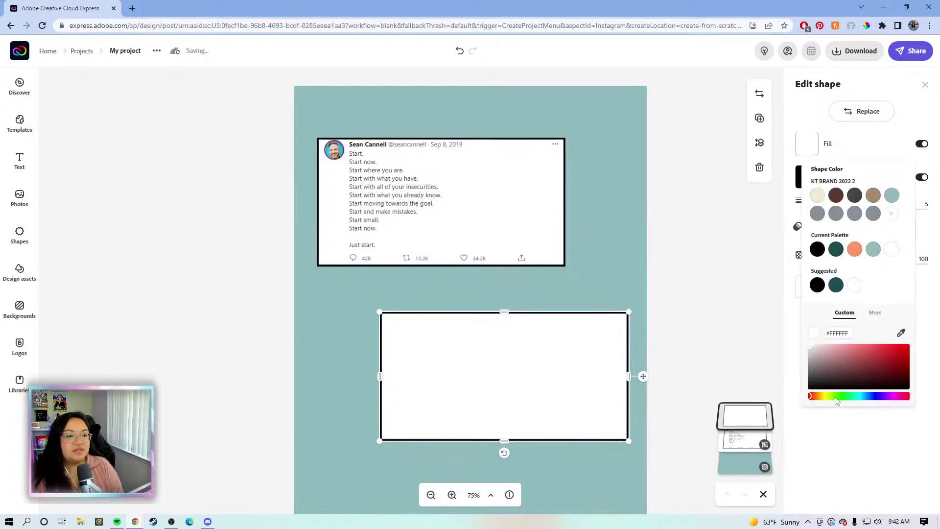
pyautogui.moveTo(877, 399); pyautogui.dragTo(884, 400)
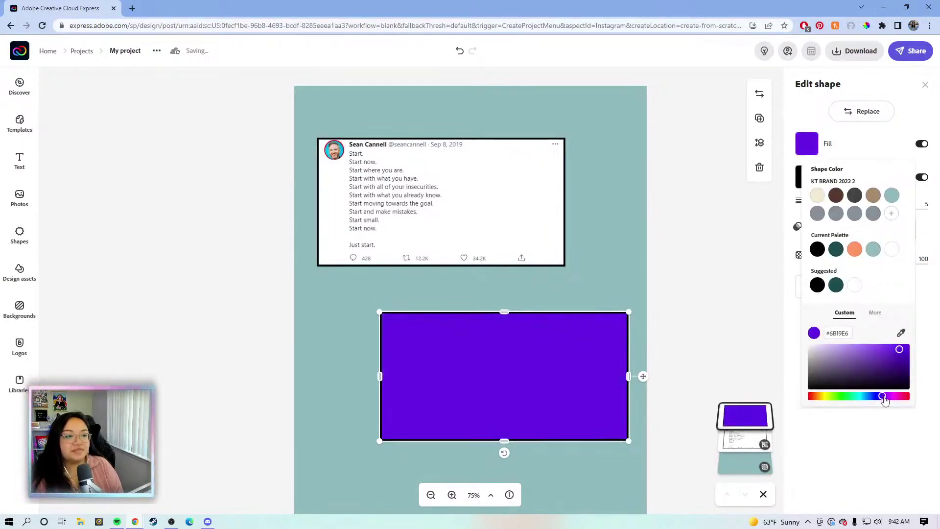
pyautogui.moveTo(900, 348); pyautogui.dragTo(880, 346)
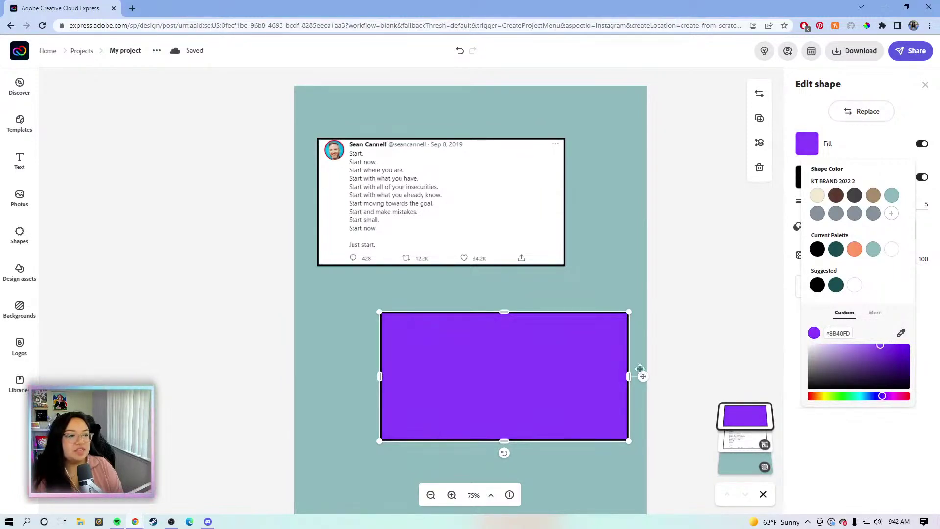
# Move the purple rectangle and the tweet group so they overlap, and bring the tweet group to the front.
pyautogui.click(509, 368)
pyautogui.moveTo(525, 382); pyautogui.dragTo(516, 339)
pyautogui.click(438, 190)
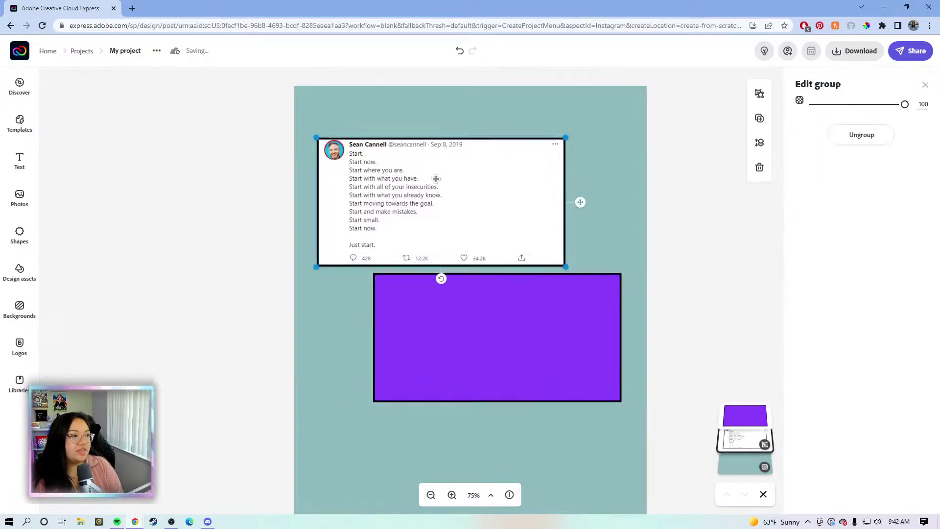
pyautogui.moveTo(431, 201); pyautogui.dragTo(438, 266)
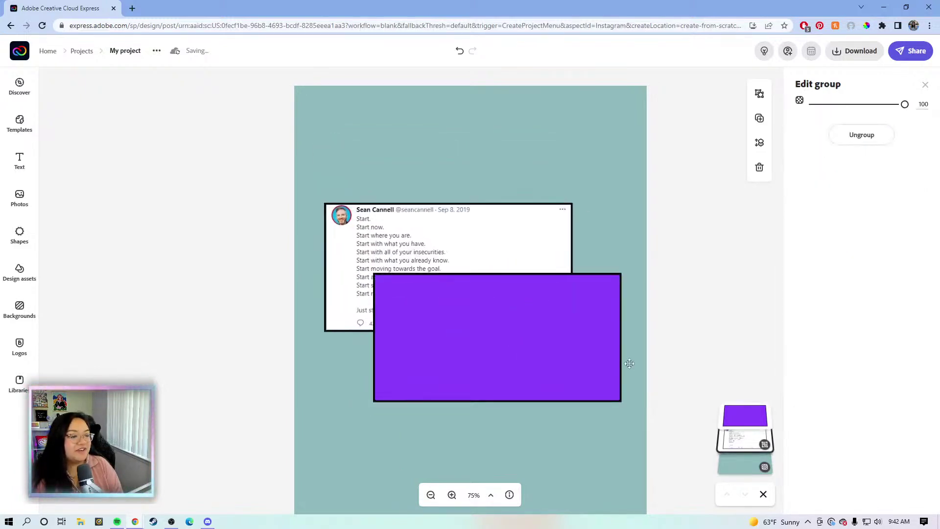
pyautogui.moveTo(739, 429); pyautogui.dragTo(743, 408)
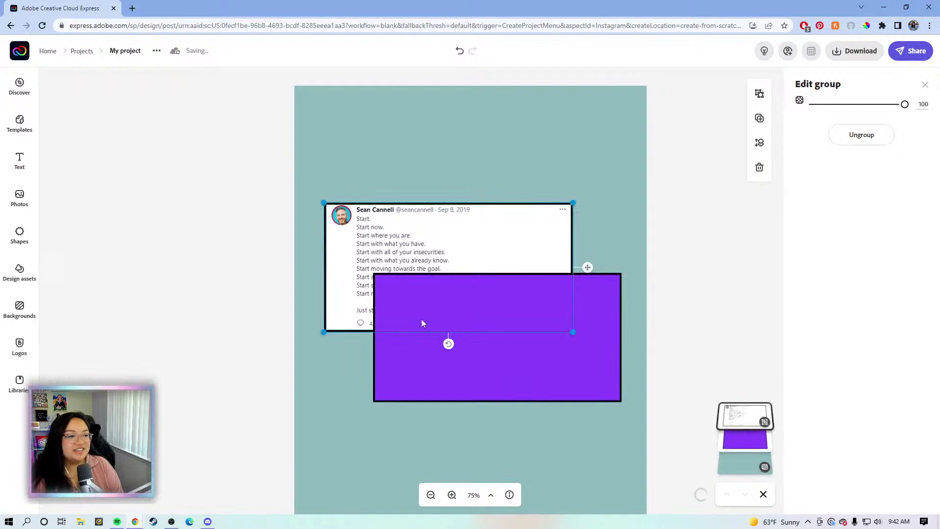
# Position the purple rectangle behind the tweet group, offset slightly down and right like a drop shadow.
pyautogui.moveTo(460, 287)
pyautogui.mouseDown()
pyautogui.moveTo(479, 294)
pyautogui.moveTo(458, 274)
pyautogui.mouseUp()
pyautogui.click(551, 372)
pyautogui.moveTo(564, 362); pyautogui.dragTo(523, 307)
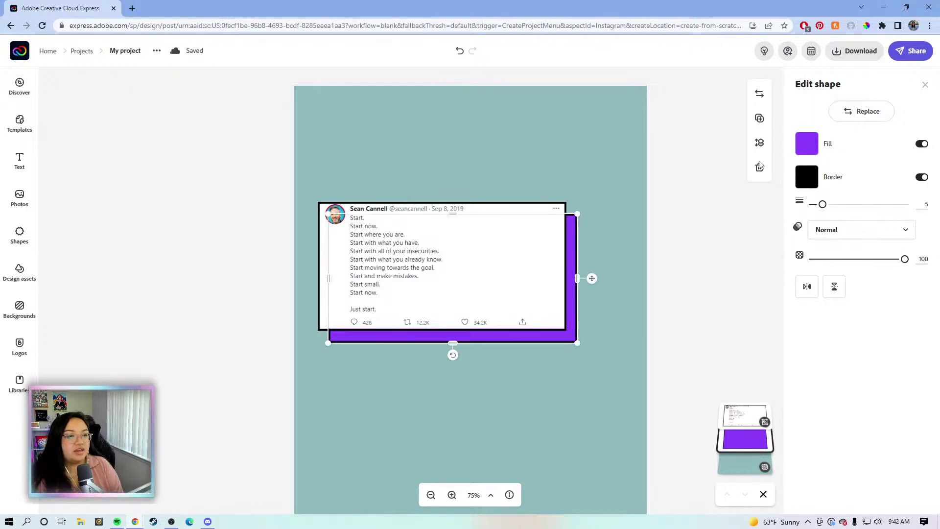
# Duplicate the purple rectangle, place the copy behind the original and set its fill to lime green #BCFD40.
pyautogui.click(759, 118)
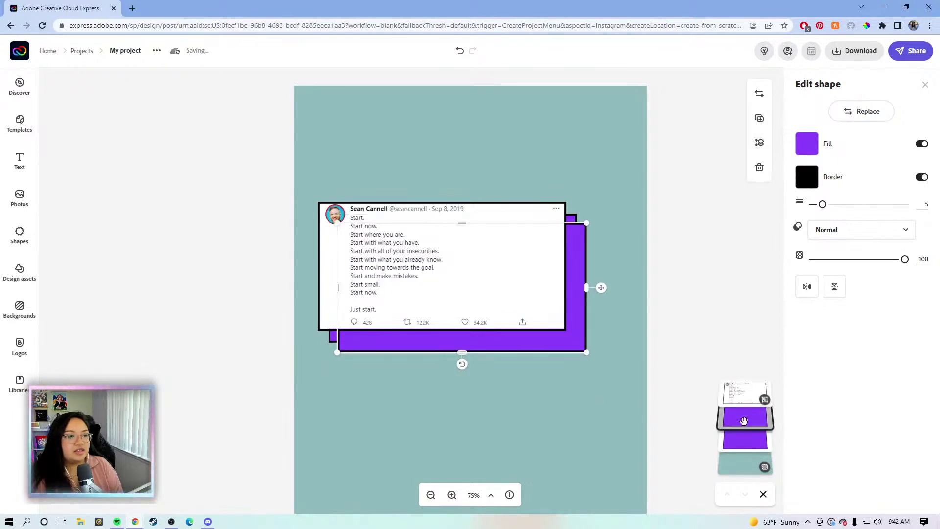
pyautogui.click(748, 447)
pyautogui.click(807, 143)
pyautogui.moveTo(829, 396); pyautogui.dragTo(832, 398)
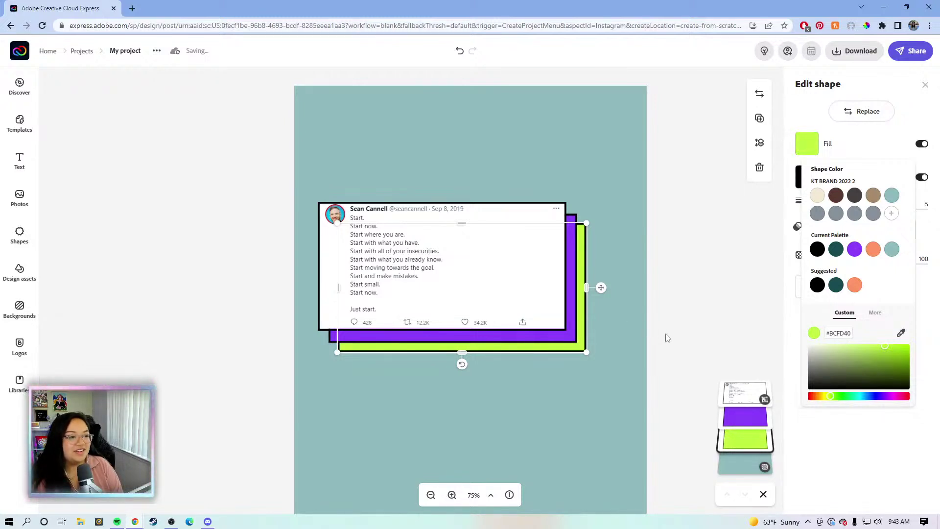
pyautogui.click(718, 324)
pyautogui.click(710, 335)
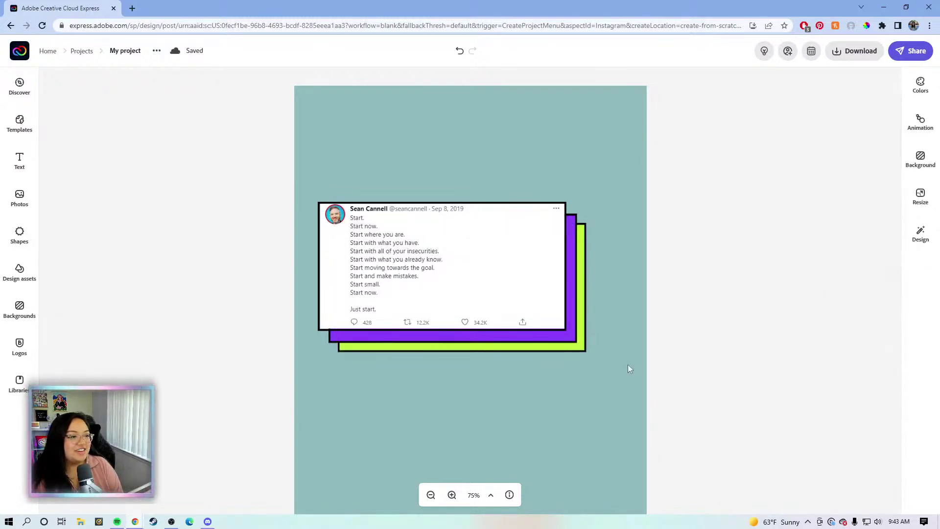
# Nudge the lime green rectangle so its offset from the purple rectangle is even.
pyautogui.click(581, 340)
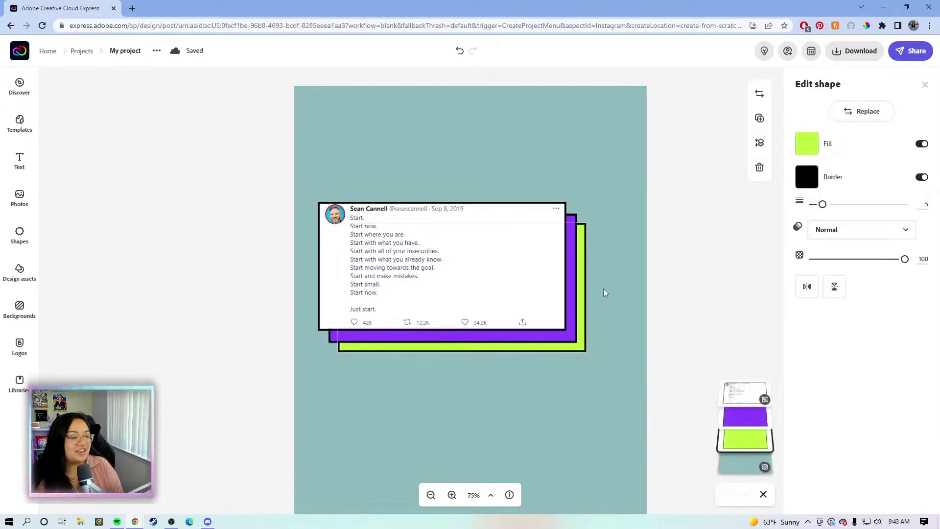
pyautogui.moveTo(604, 292); pyautogui.dragTo(604, 291)
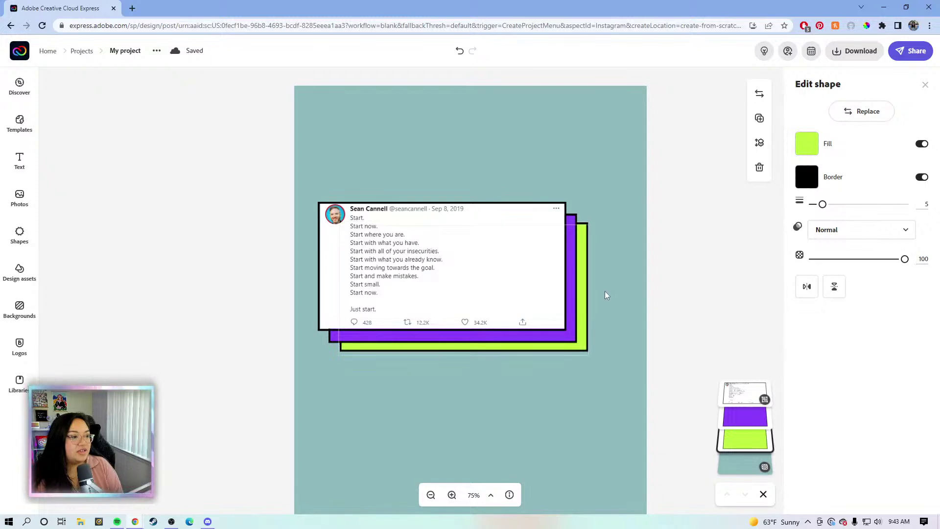
pyautogui.click(661, 281)
# Group the tweet with both colored rectangles and center the group on the canvas.
pyautogui.moveTo(725, 325); pyautogui.dragTo(492, 285)
pyautogui.click(860, 177)
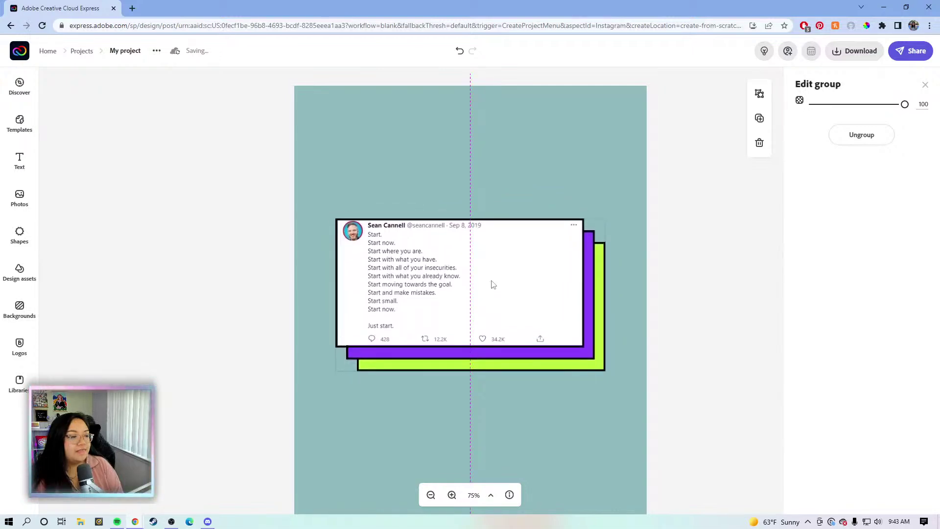
pyautogui.click(560, 422)
pyautogui.click(431, 495)
pyautogui.click(487, 258)
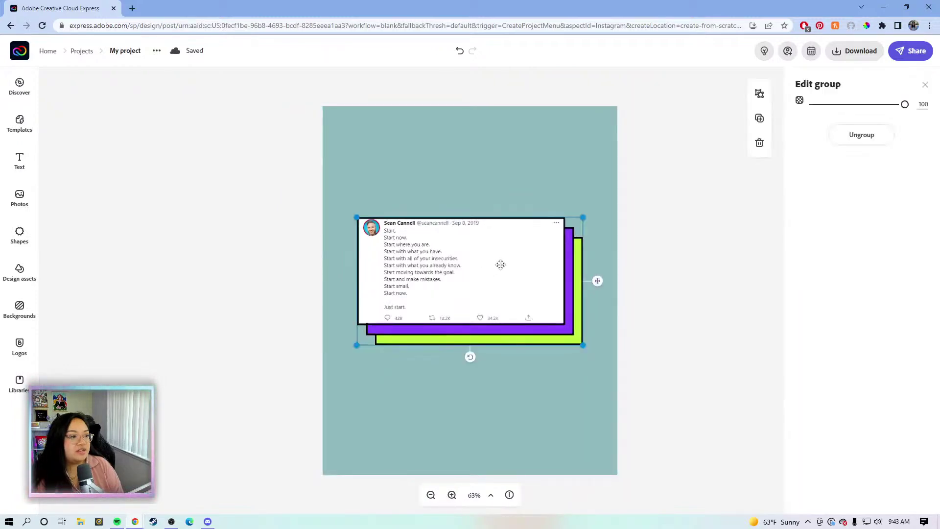
pyautogui.moveTo(504, 278); pyautogui.dragTo(505, 279)
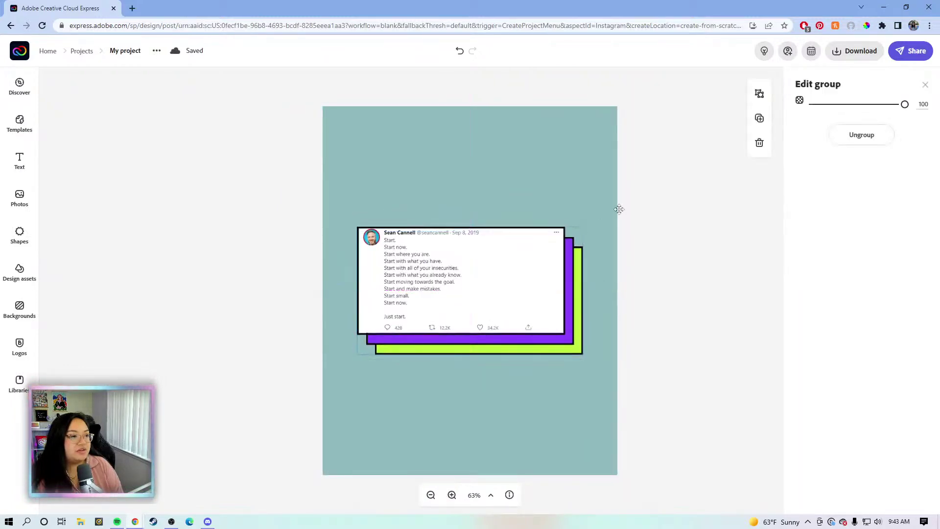
pyautogui.click(638, 223)
pyautogui.click(526, 135)
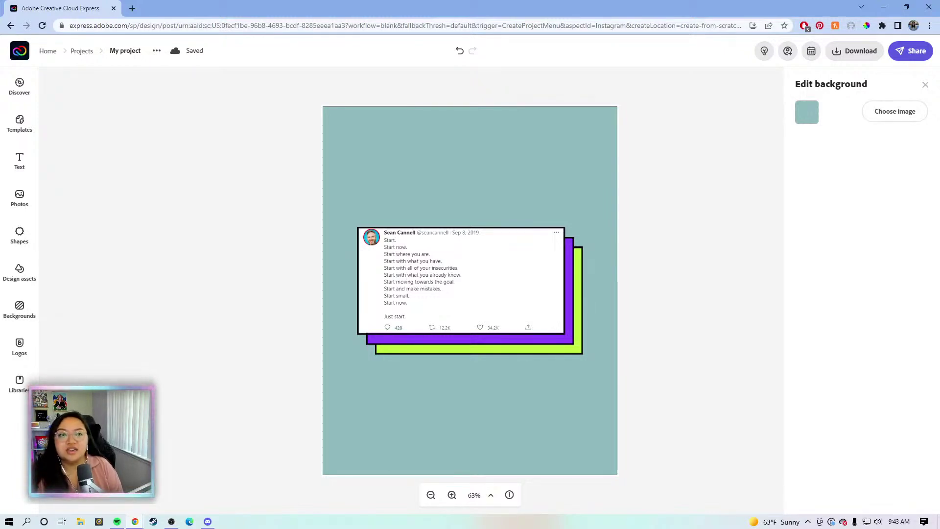
pyautogui.click(658, 156)
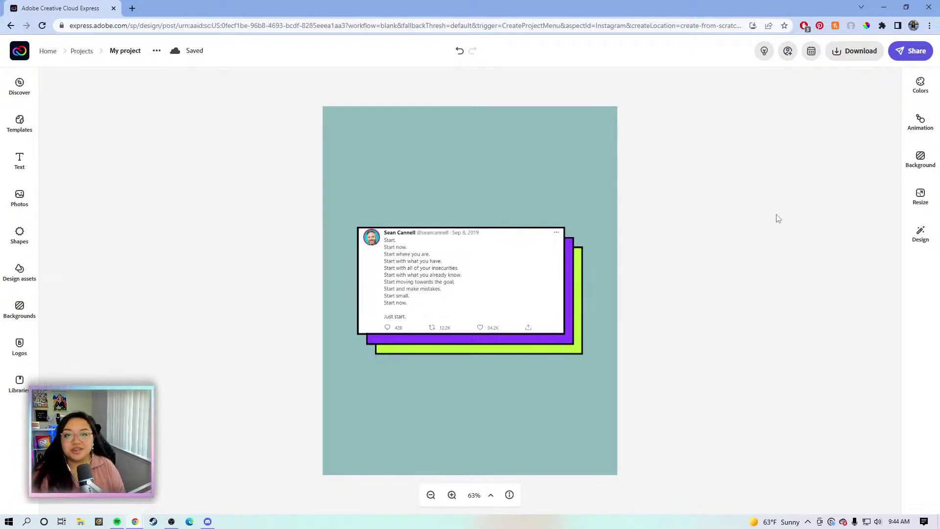
pyautogui.click(516, 119)
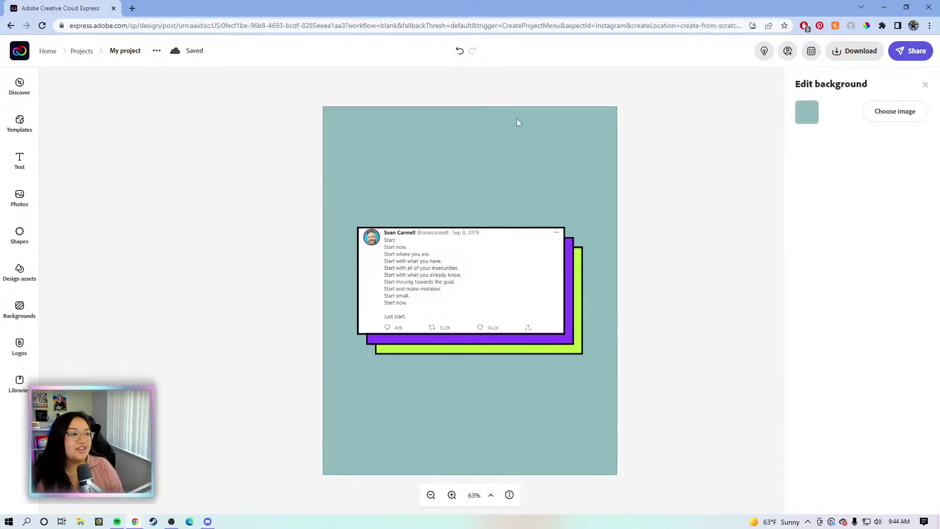
pyautogui.click(703, 195)
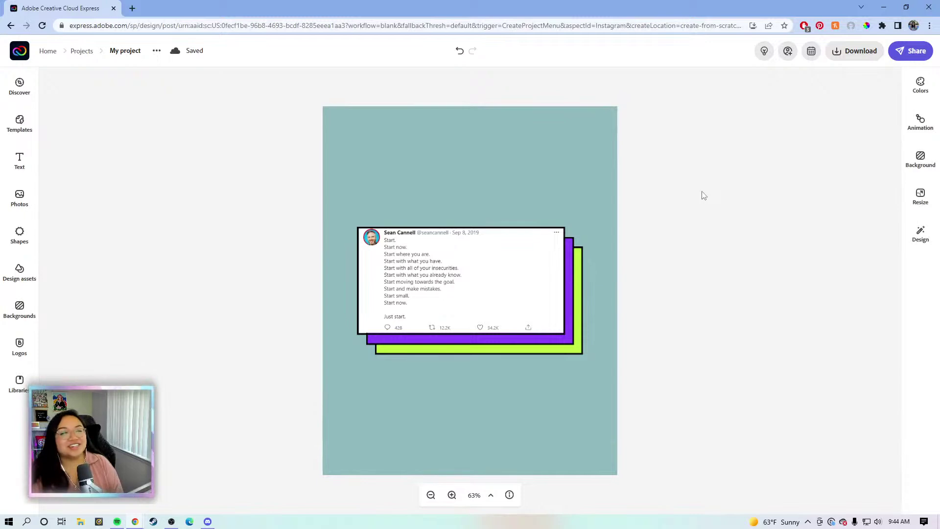
pyautogui.click(602, 170)
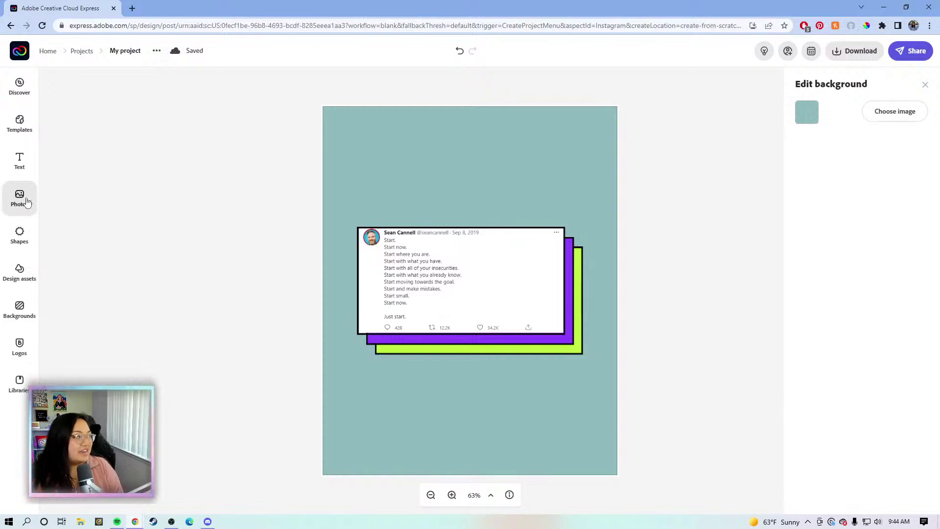
# Search the stock photos for "sky" and add the blue sky photo with low white clouds to the canvas.
pyautogui.click(11, 200)
pyautogui.scroll(-2, 127, 265)
pyautogui.scroll(2, 125, 265)
pyautogui.click(111, 141)
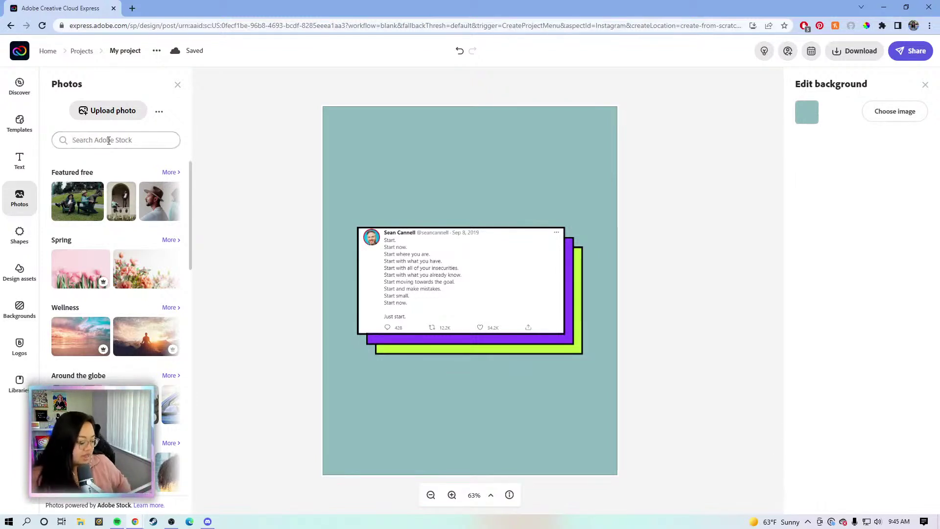
pyautogui.write('sky')
pyautogui.press('Return')
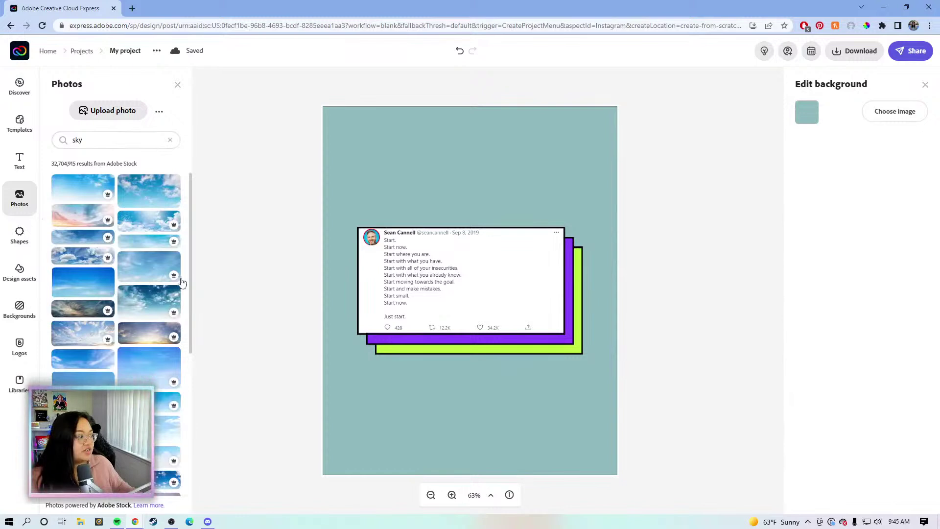
pyautogui.click(150, 279)
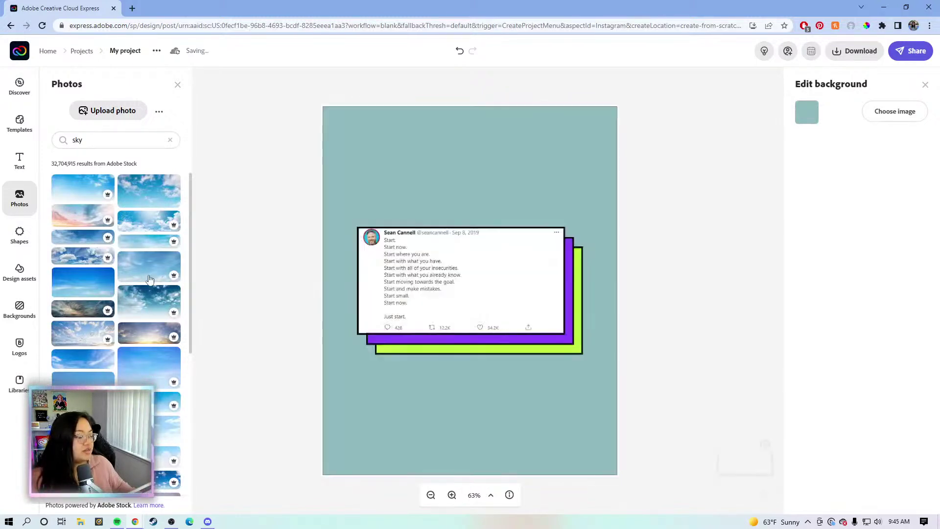
# Set the inserted sky photo as the design's background.
pyautogui.click(555, 190)
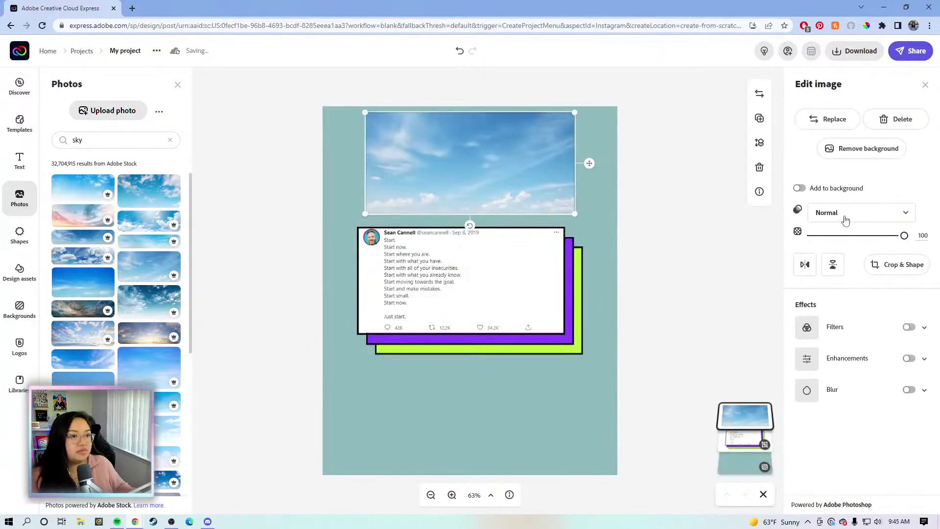
pyautogui.click(799, 189)
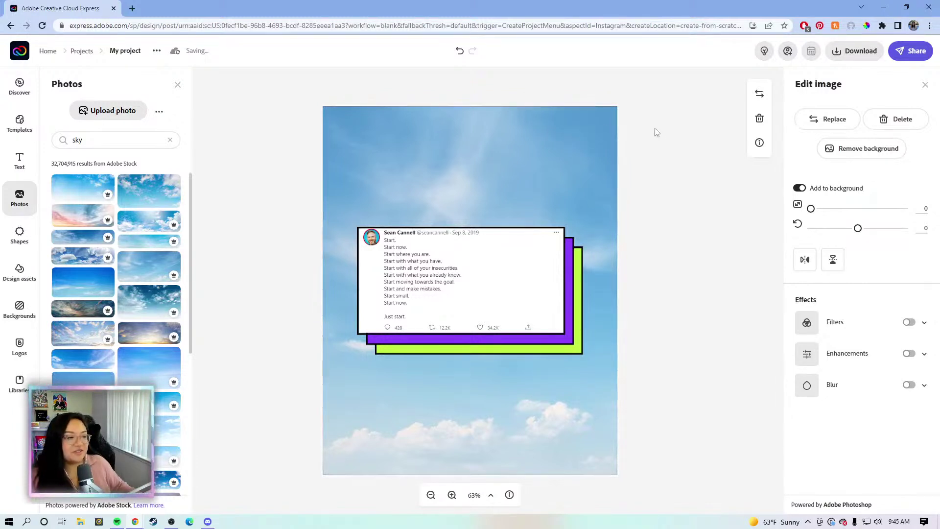
pyautogui.click(660, 155)
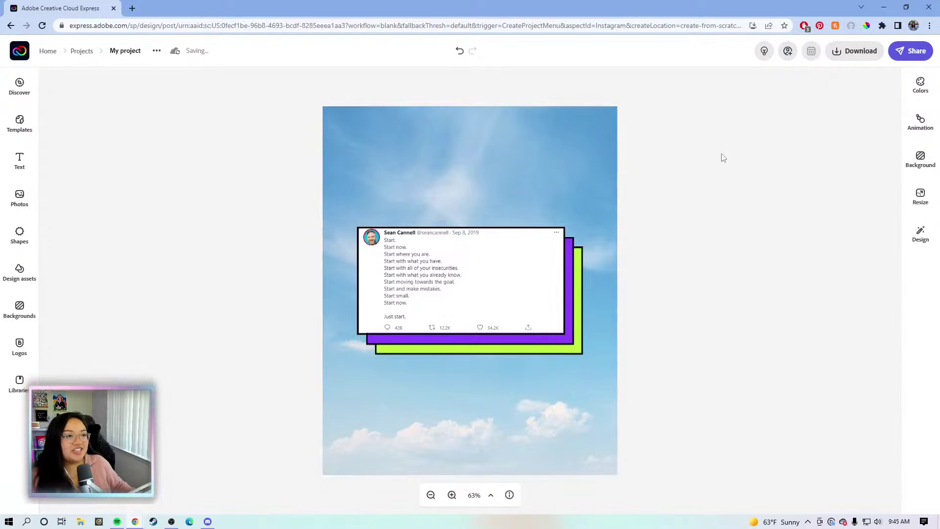
pyautogui.click(556, 137)
pyautogui.click(650, 117)
pyautogui.click(456, 134)
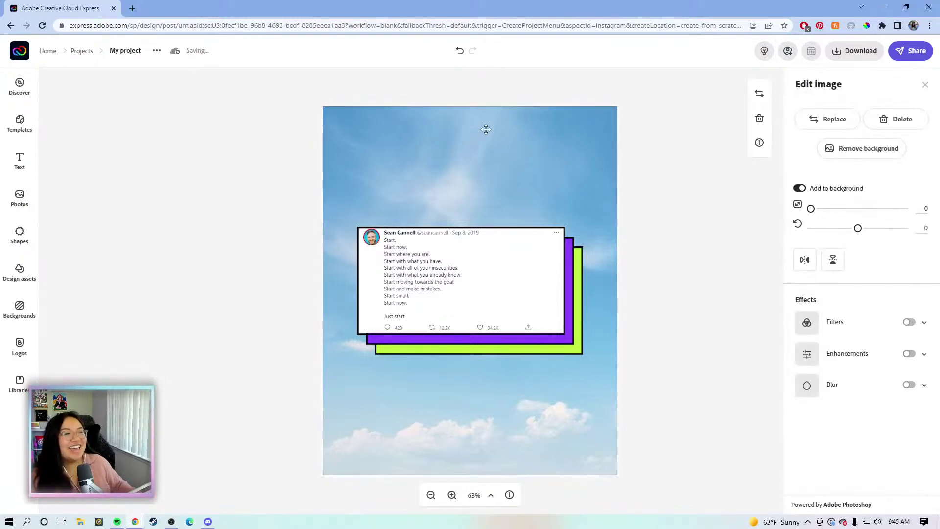
pyautogui.click(642, 142)
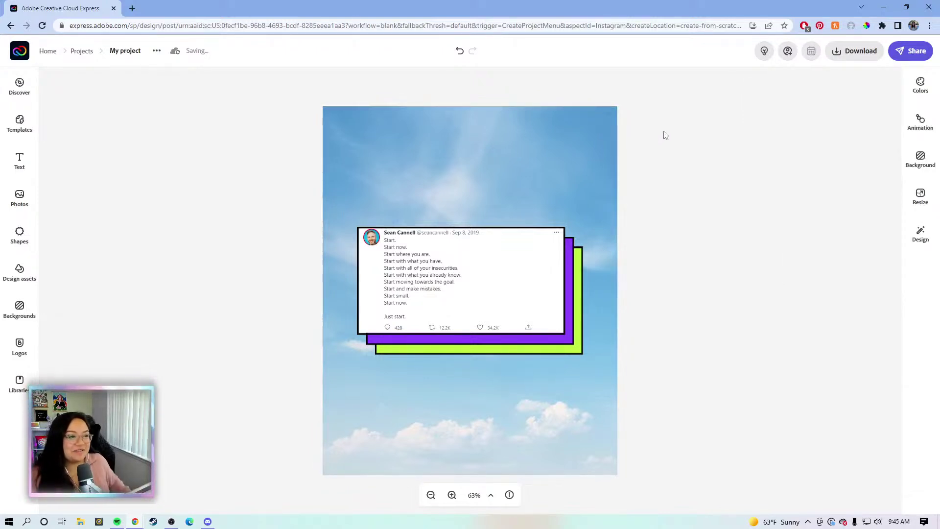
pyautogui.click(592, 131)
pyautogui.click(627, 131)
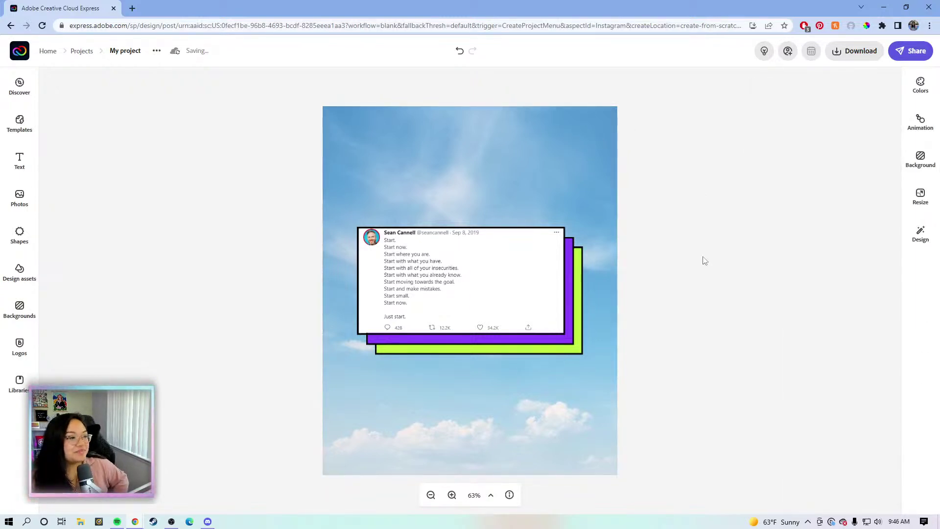
# Enlarge the layered tweet group slightly and re-center it on the canvas.
pyautogui.click(563, 303)
pyautogui.moveTo(586, 225); pyautogui.dragTo(592, 210)
pyautogui.moveTo(356, 351); pyautogui.dragTo(345, 361)
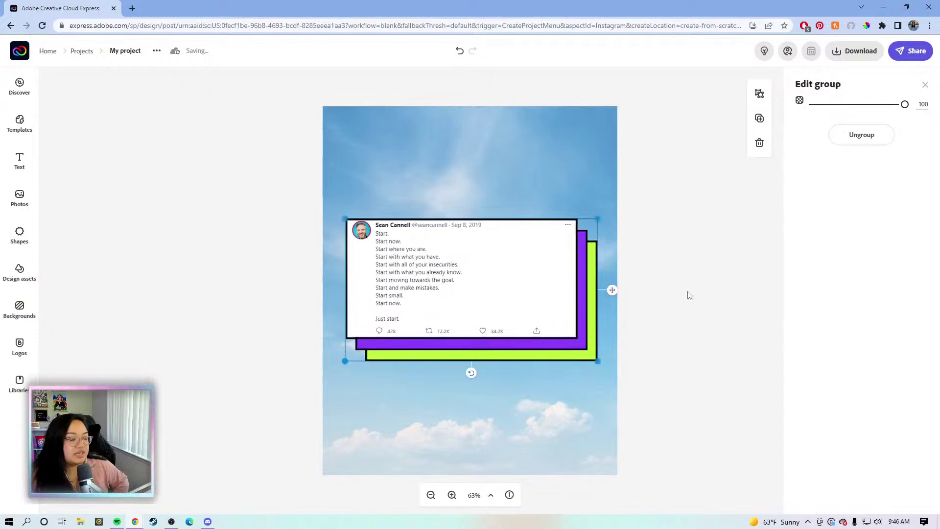
pyautogui.moveTo(500, 309); pyautogui.dragTo(491, 308)
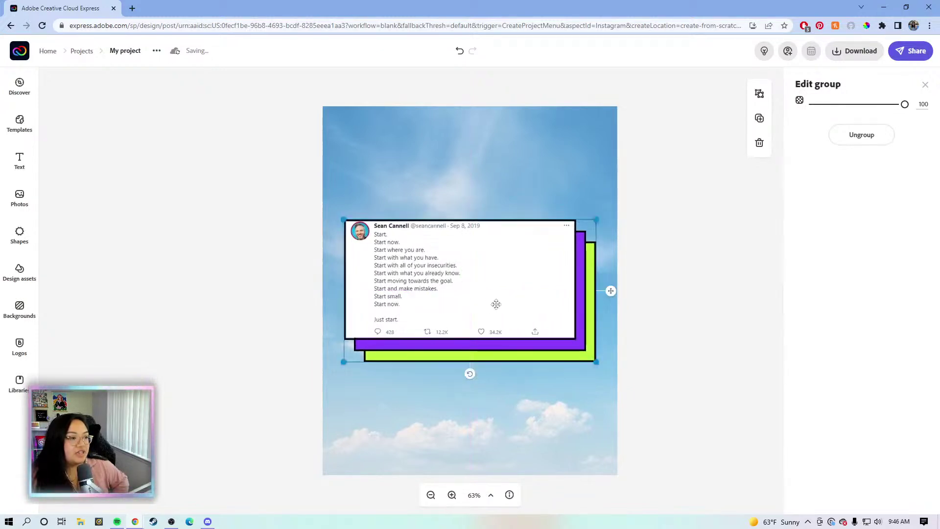
pyautogui.click(689, 259)
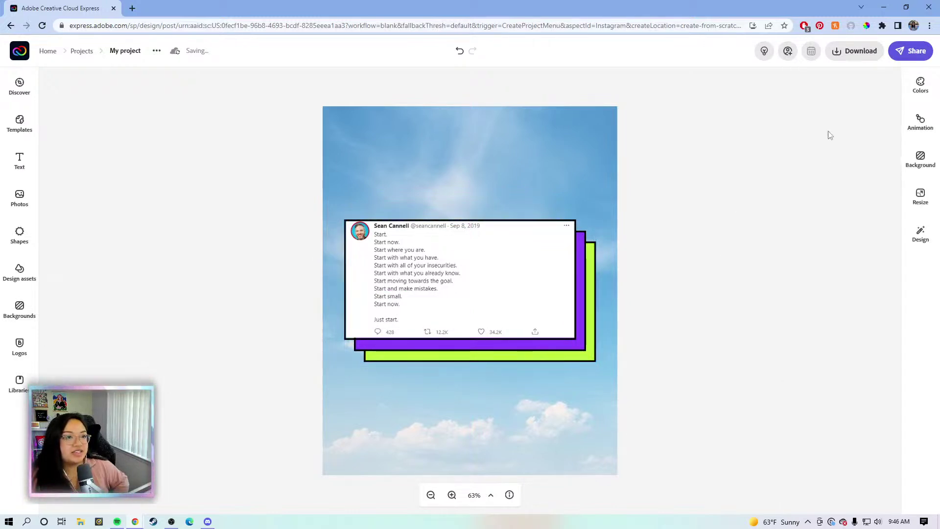
# Review the file formats offered for downloading the design.
pyautogui.click(851, 54)
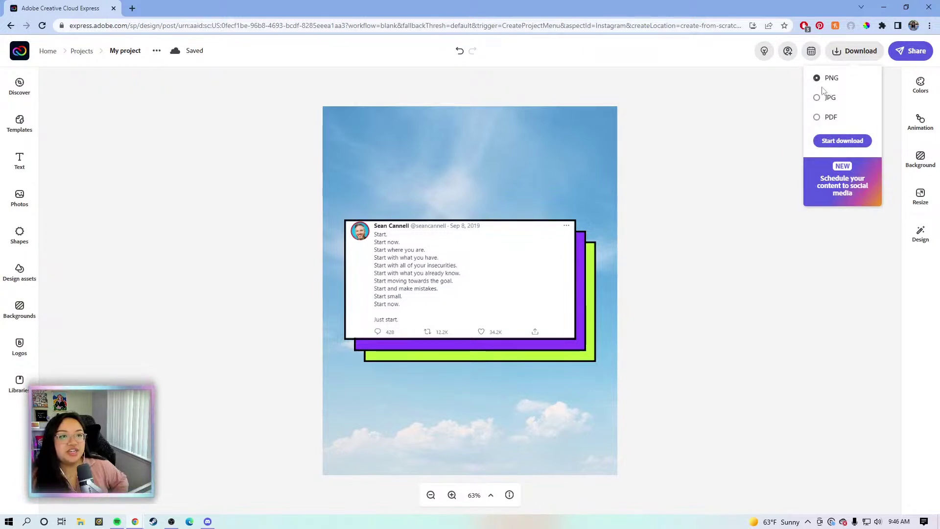
pyautogui.click(665, 178)
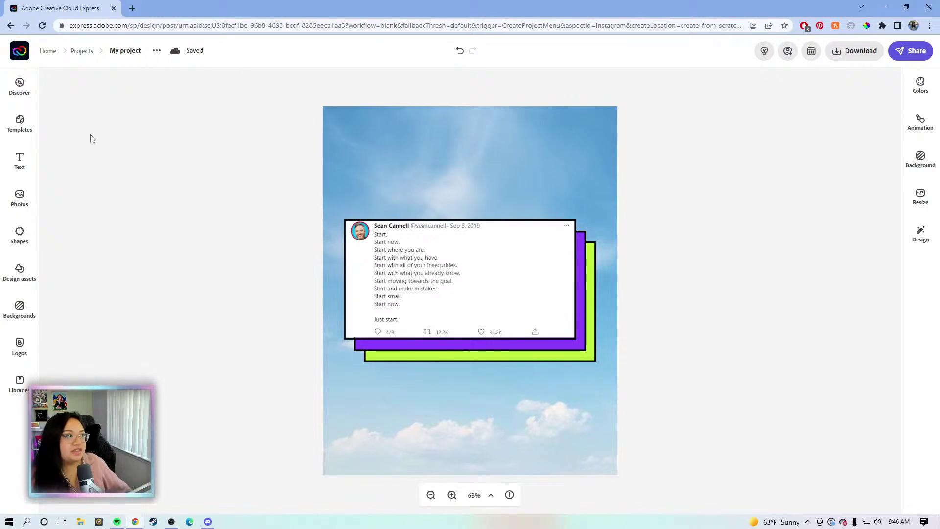
# Return to the home page and browse its template sections down to the Instagram posts.
pyautogui.click(19, 53)
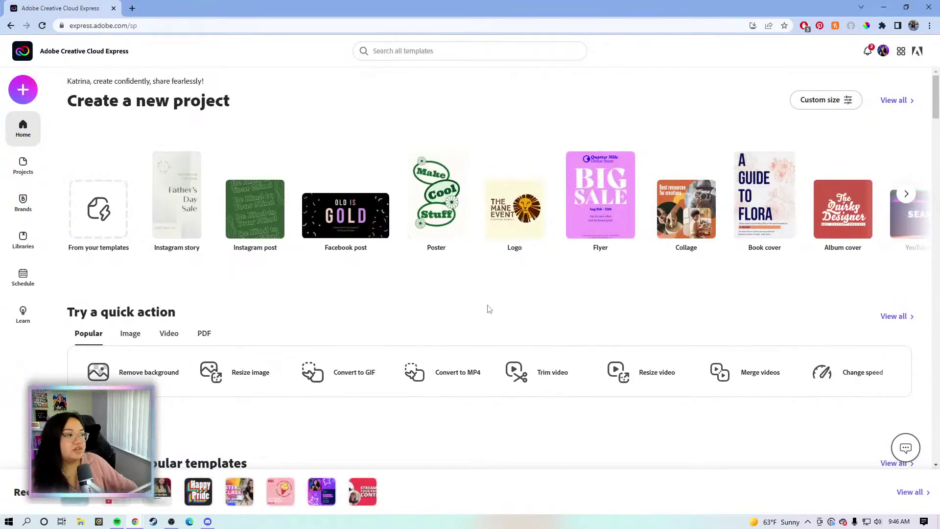
pyautogui.scroll(-3, 470, 291)
pyautogui.scroll(-1, 465, 293)
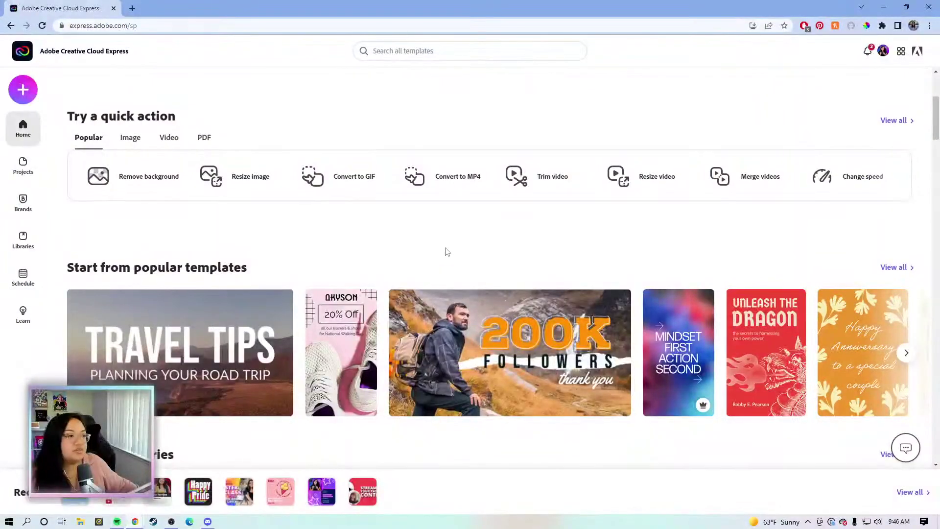
pyautogui.scroll(-8, 447, 251)
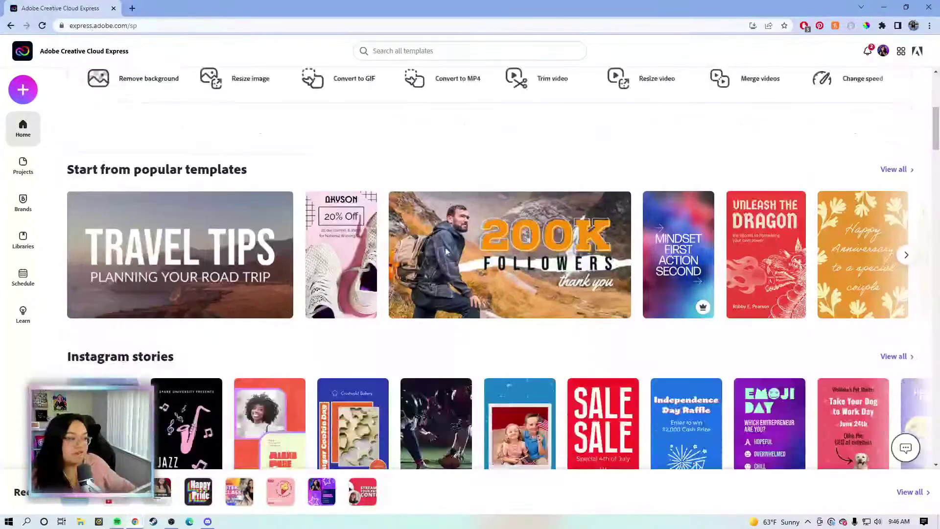
pyautogui.scroll(3, 443, 251)
pyautogui.scroll(-3, 401, 245)
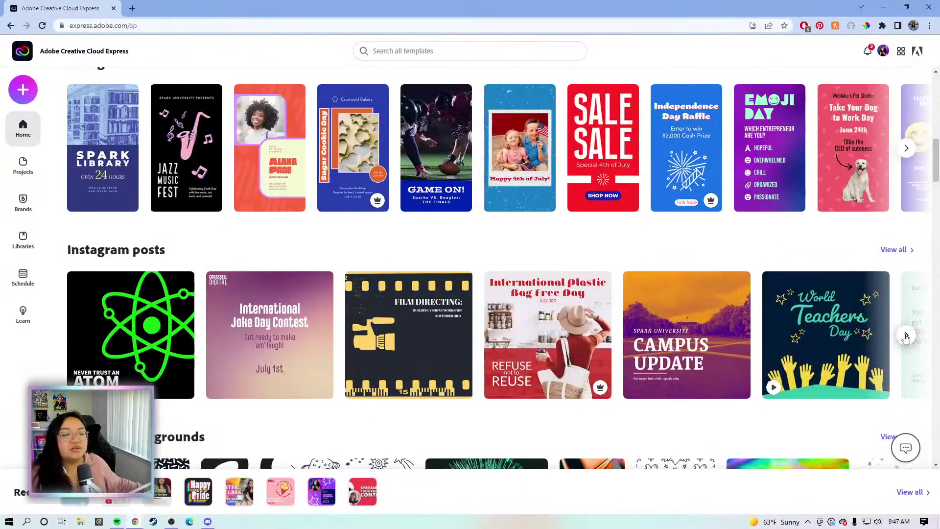
pyautogui.scroll(8, 737, 225)
pyautogui.scroll(-10, 737, 225)
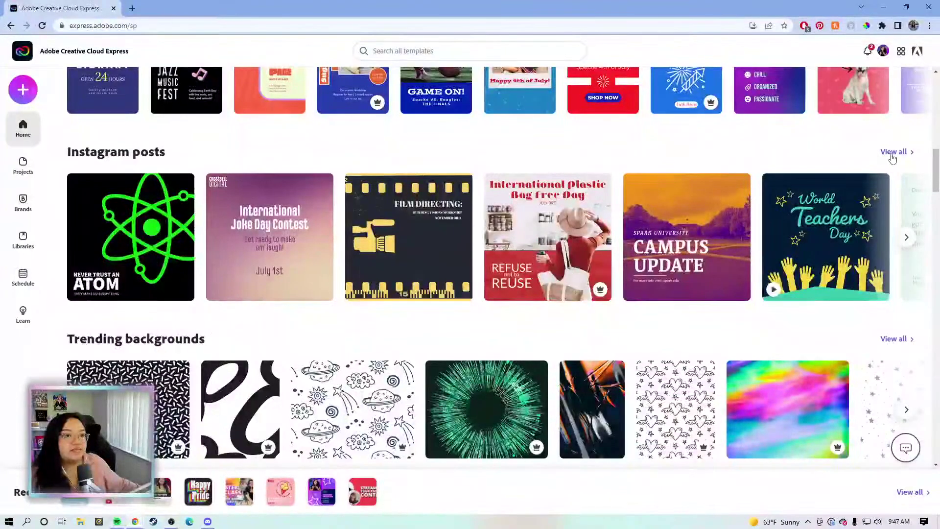
# Open the full collection of Instagram post templates and look through its categories.
pyautogui.click(887, 152)
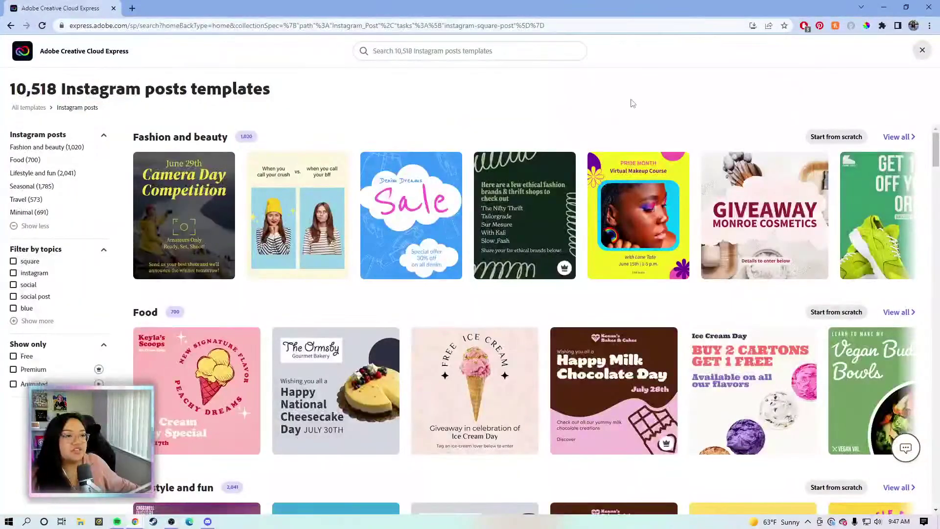
pyautogui.scroll(-4, 668, 132)
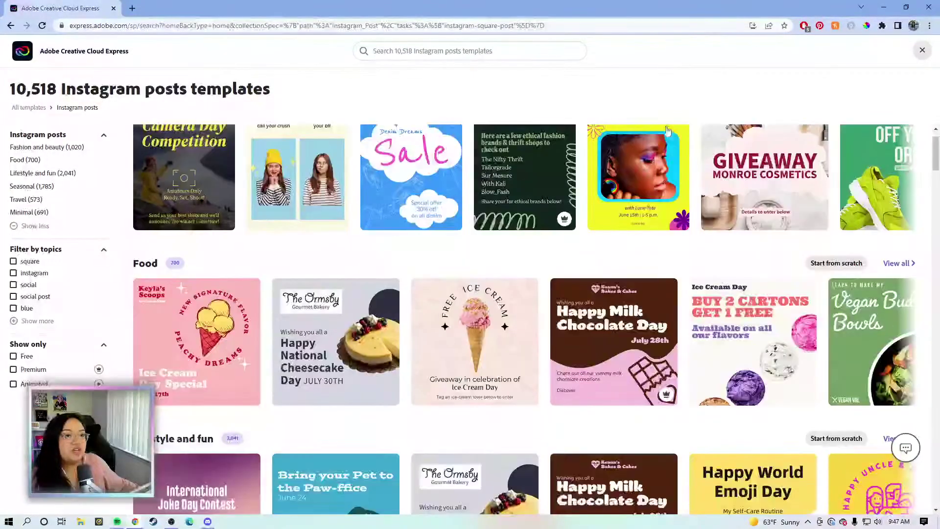
pyautogui.scroll(1, 669, 137)
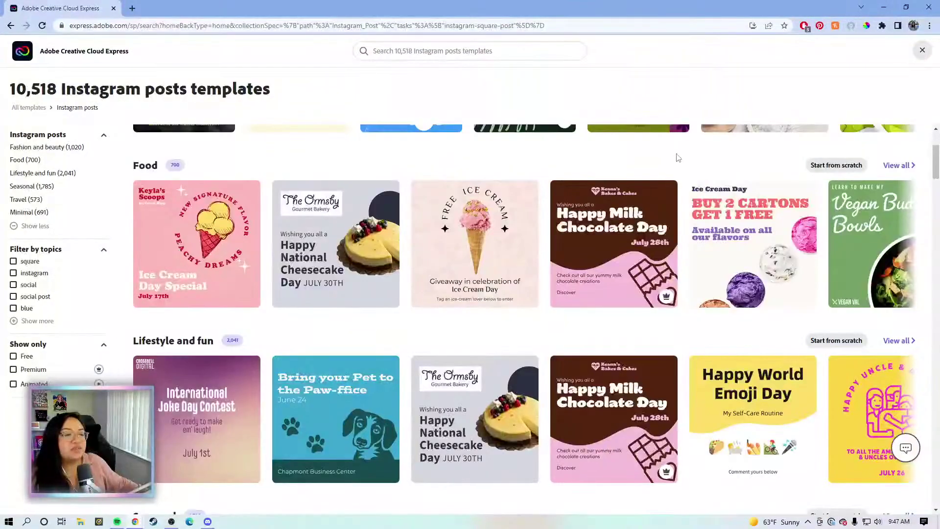
# Look through the Food, Lifestyle, Seasonal, Travel and Minimal template rows and the full list of Instagram post templates.
pyautogui.scroll(-1, 678, 158)
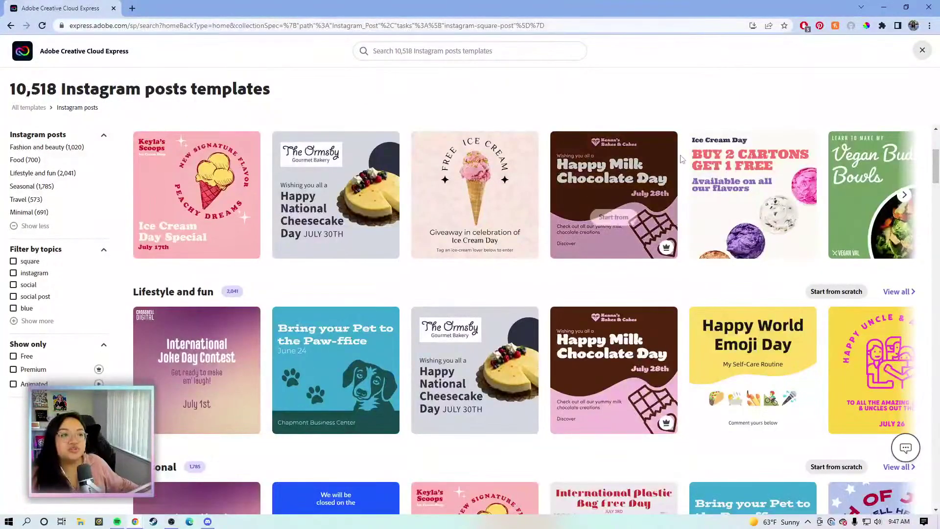
pyautogui.scroll(-1, 682, 160)
pyautogui.scroll(-7, 682, 160)
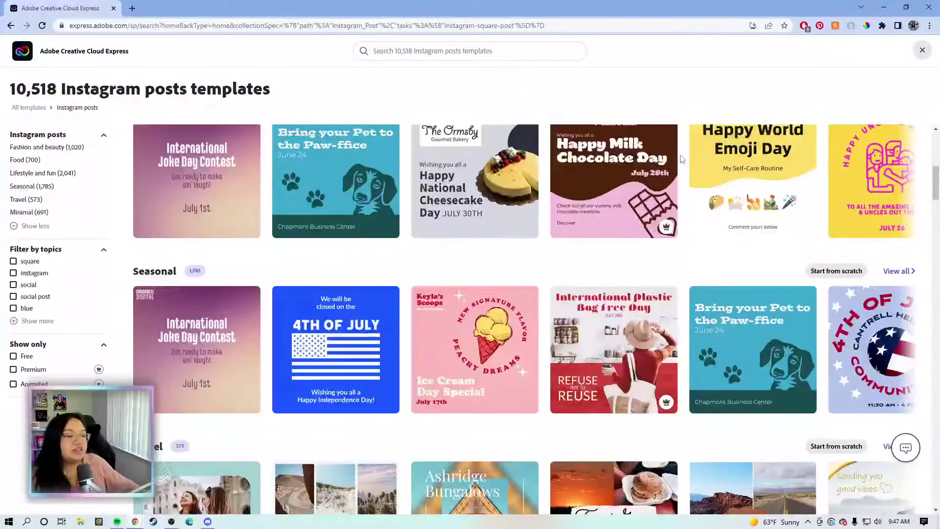
pyautogui.scroll(-4, 682, 159)
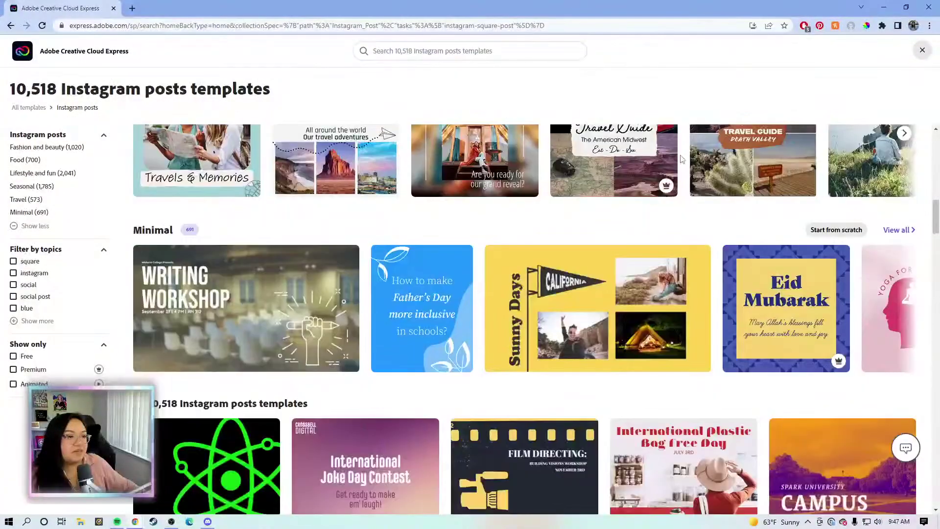
pyautogui.scroll(-1, 682, 160)
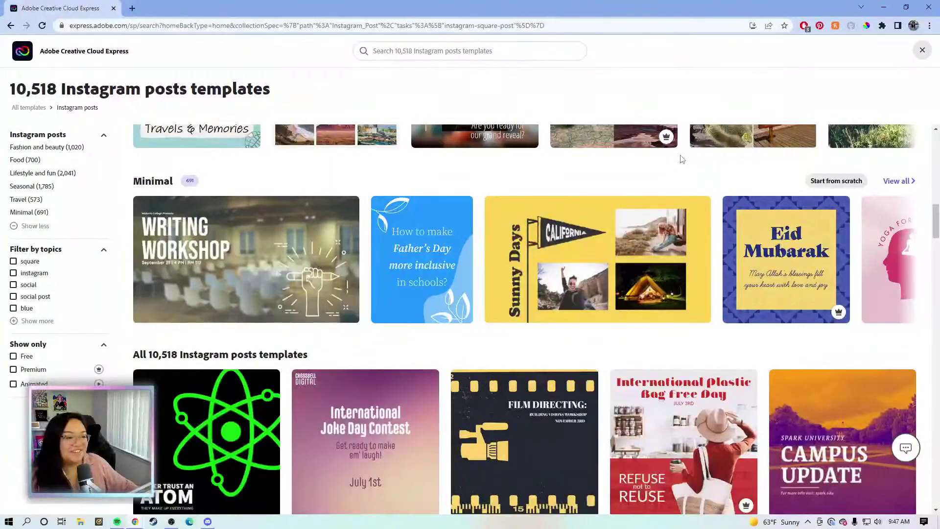
pyautogui.scroll(-4, 682, 159)
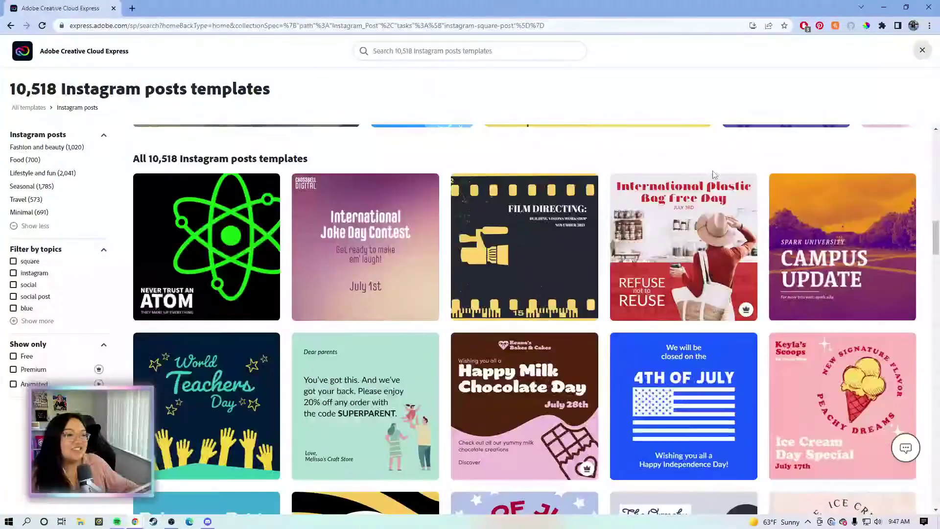
pyautogui.scroll(-10, 712, 175)
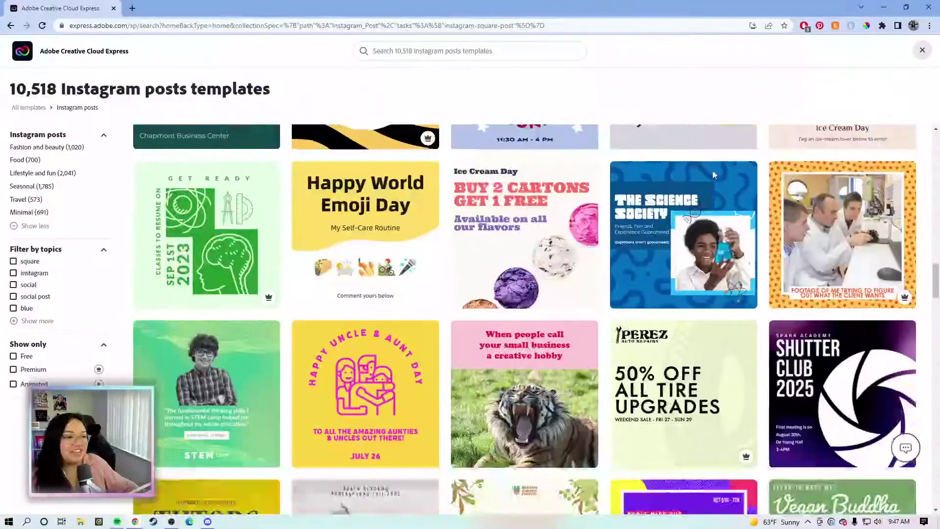
pyautogui.scroll(-8, 713, 175)
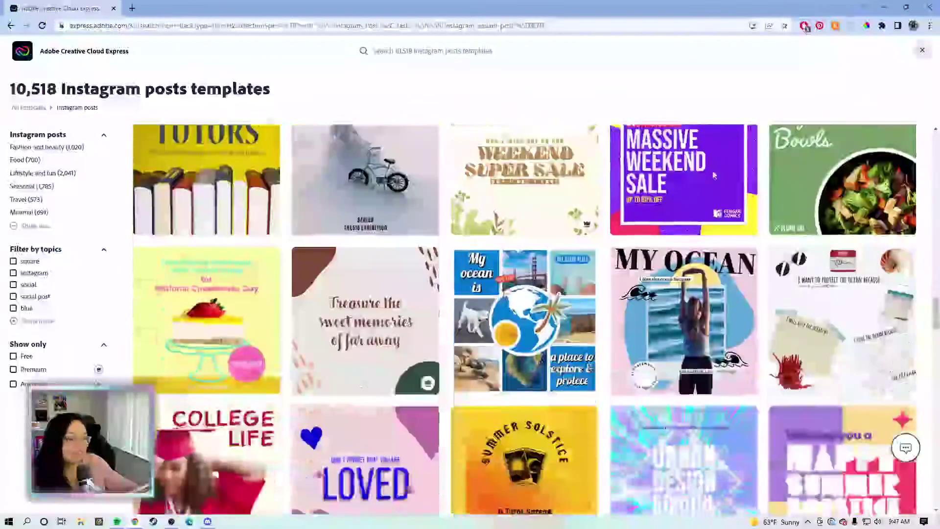
pyautogui.scroll(-11, 713, 175)
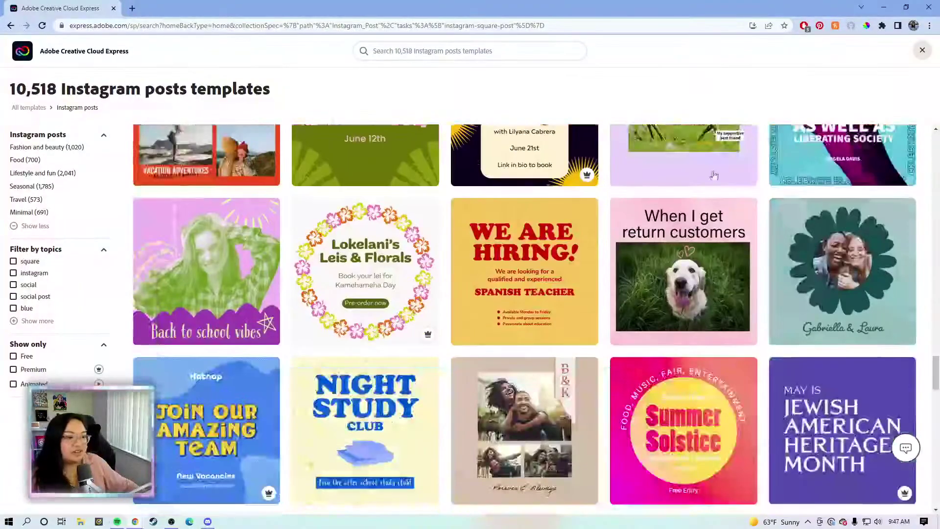
pyautogui.scroll(-10, 713, 175)
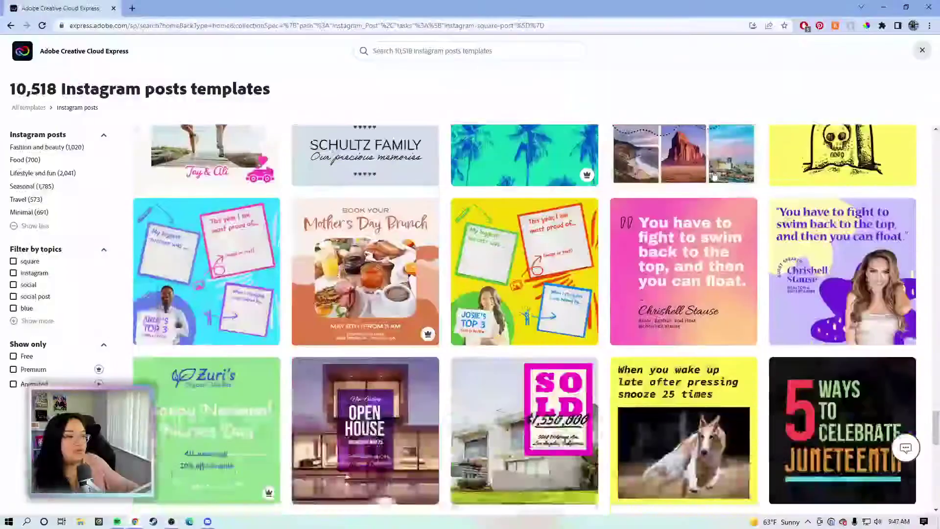
pyautogui.scroll(-6, 713, 175)
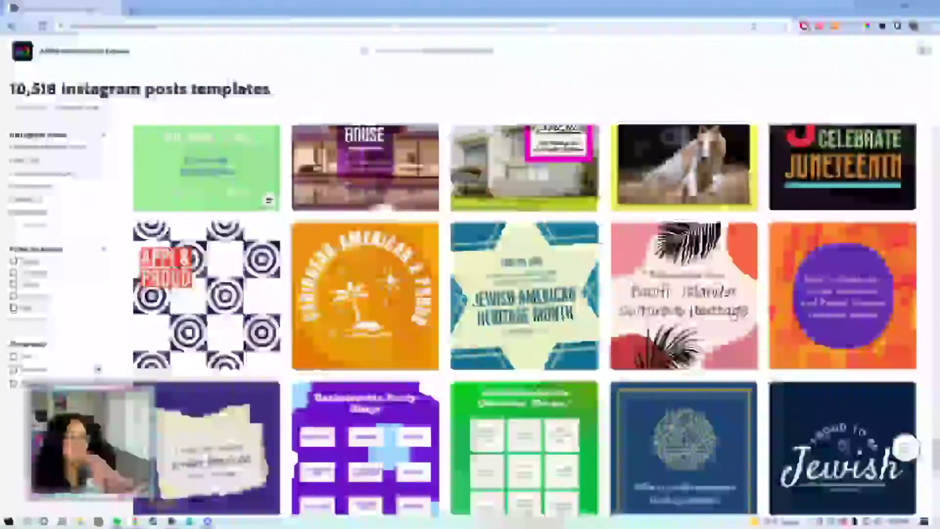
# Create a project from the pink-and-orange gradient quote template reading "You have to fight to swim back to the top, and then you can float.".
pyautogui.scroll(5, 702, 270)
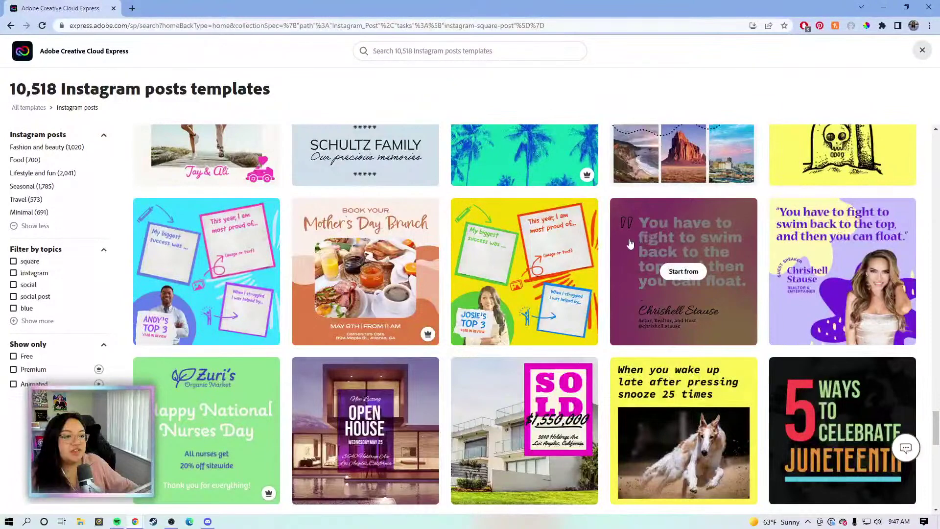
pyautogui.scroll(1, 628, 241)
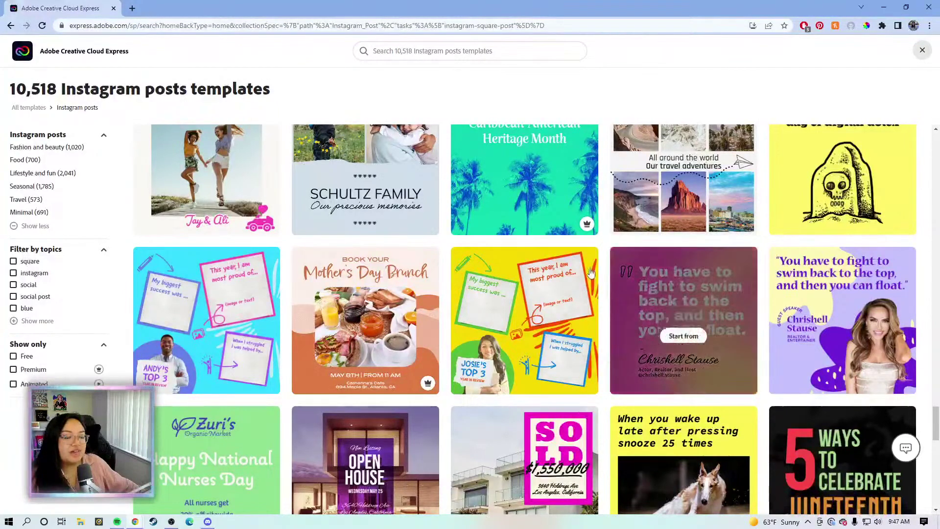
pyautogui.click(689, 322)
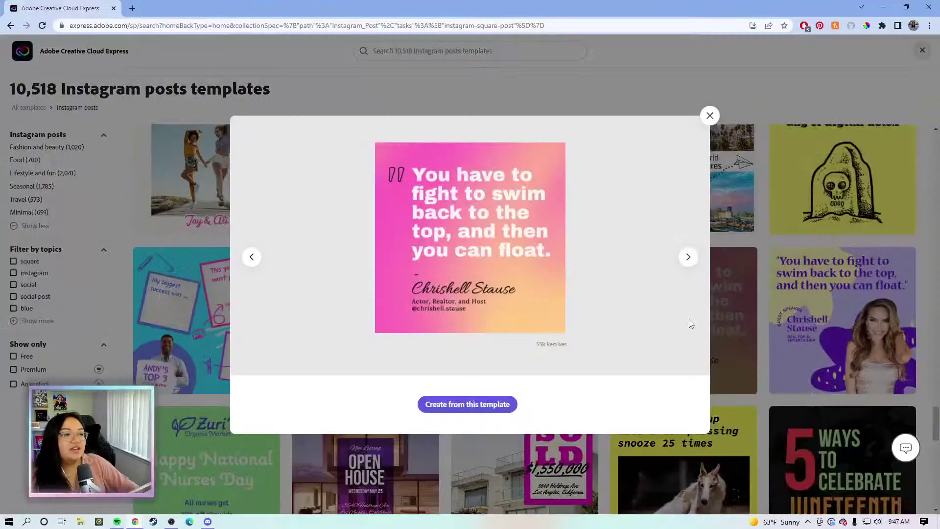
pyautogui.click(471, 405)
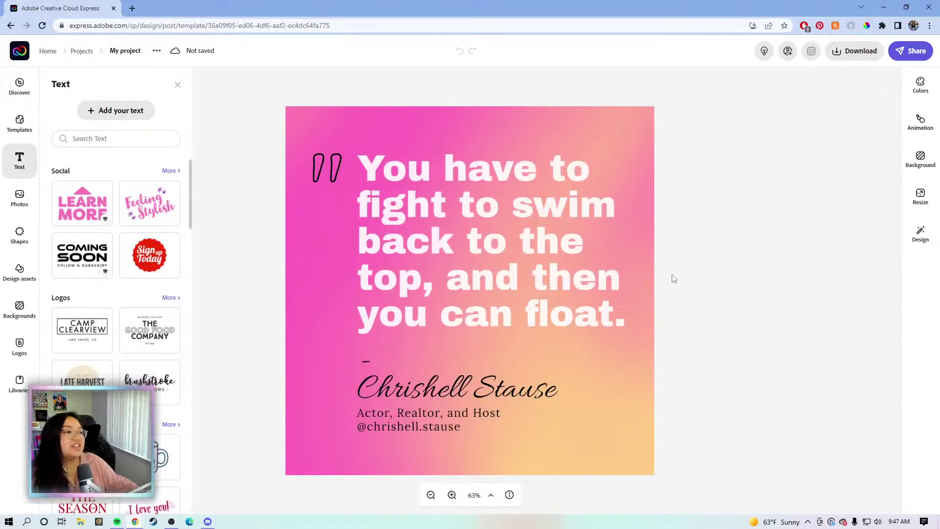
# Replace the template's main quote text with "You miss 100% of the shots you don't take.".
pyautogui.click(334, 120)
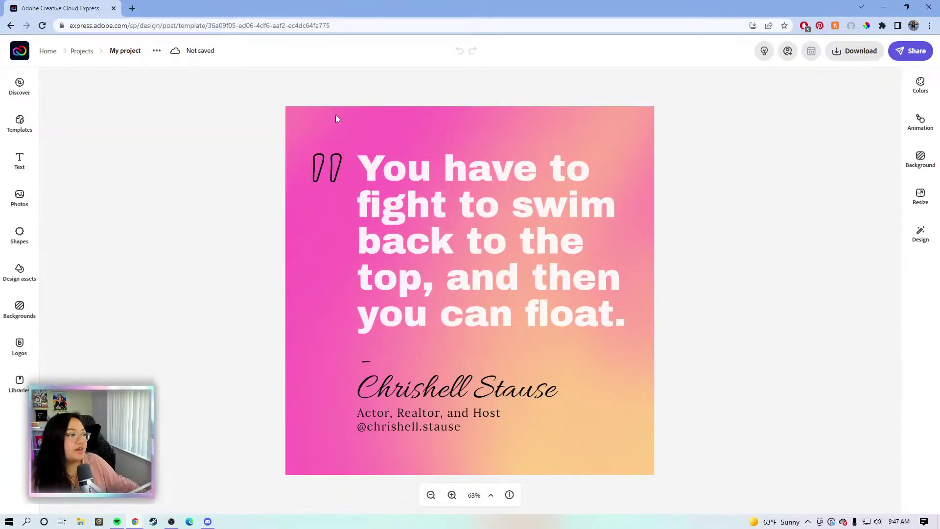
pyautogui.click(318, 167)
pyautogui.click(460, 246)
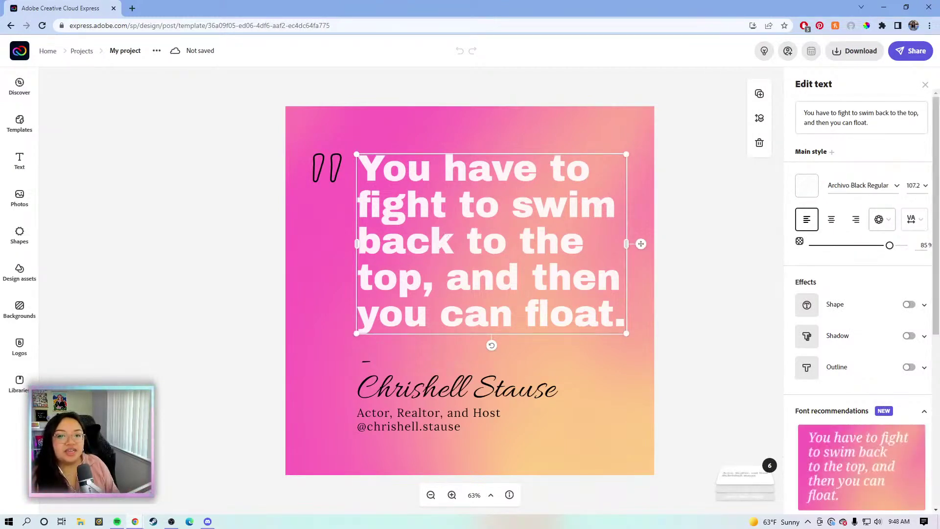
pyautogui.click(873, 128)
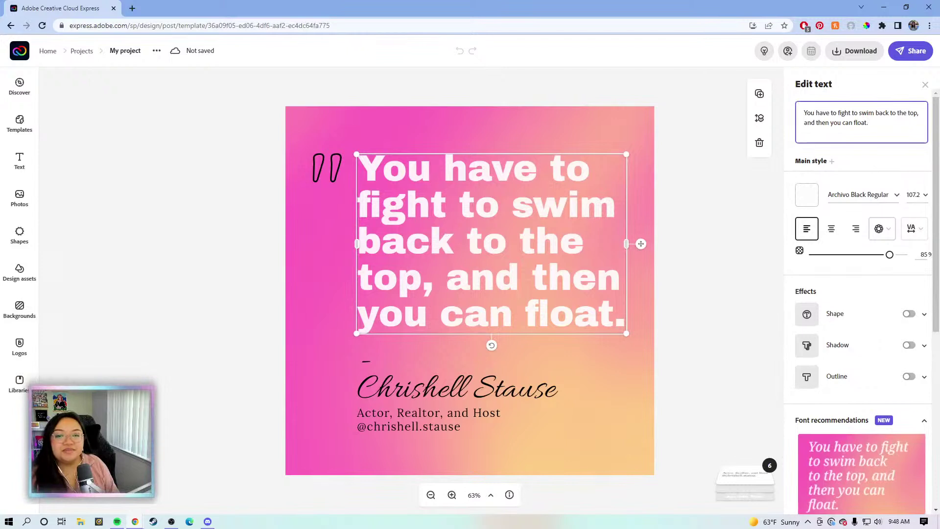
pyautogui.moveTo(869, 123); pyautogui.dragTo(796, 114)
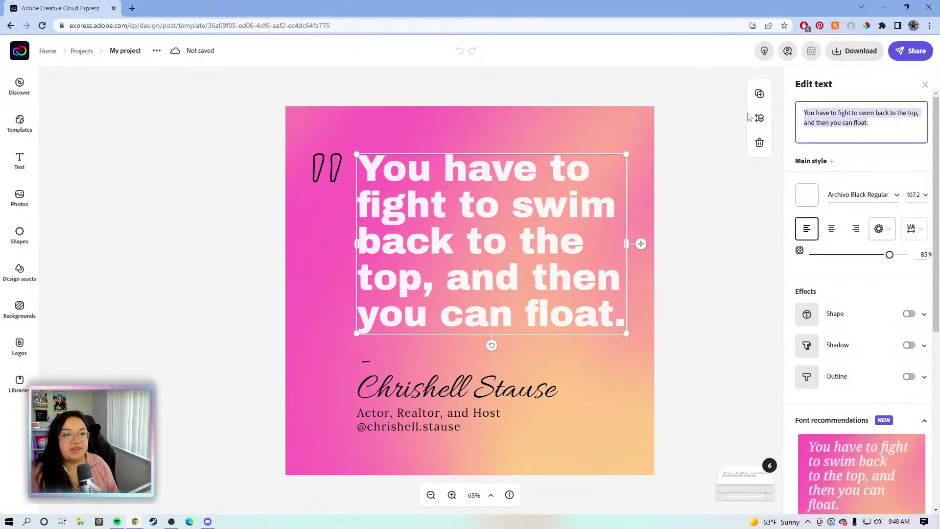
pyautogui.press('BackSpace')
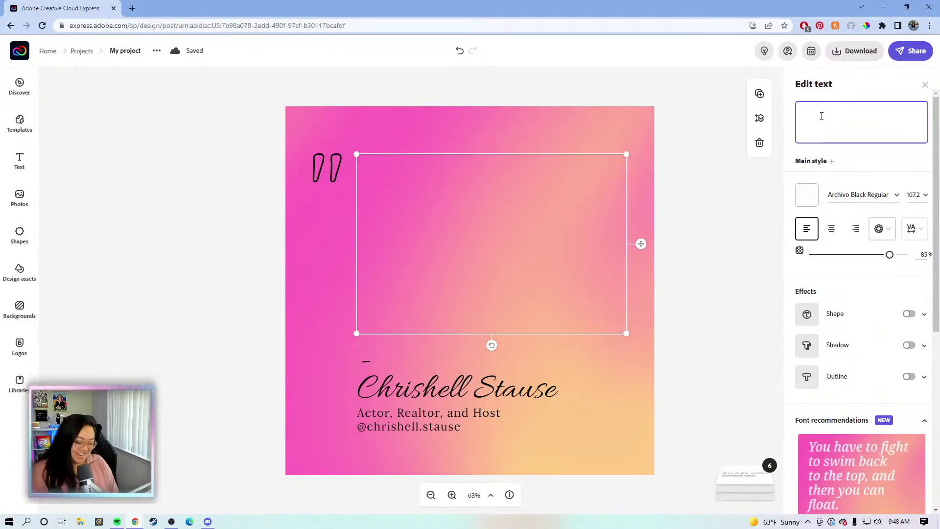
pyautogui.write('You miss')
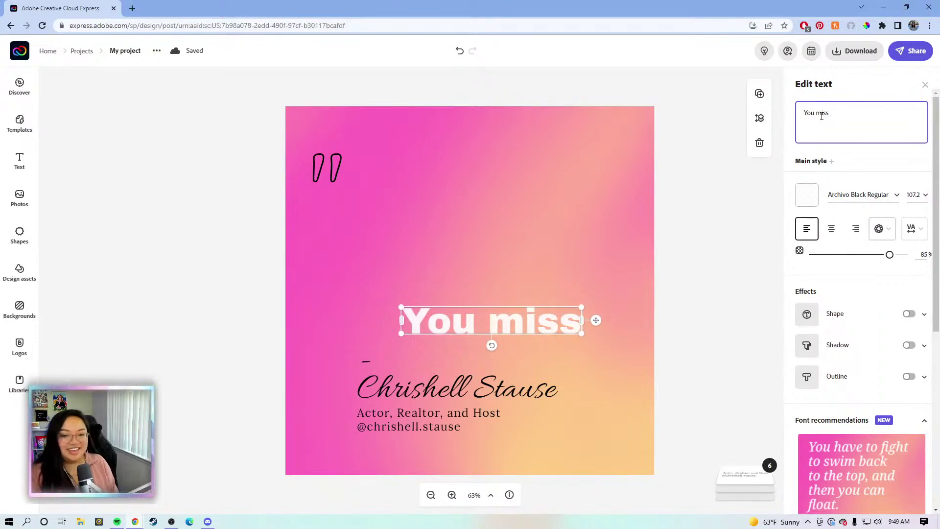
pyautogui.write('100')
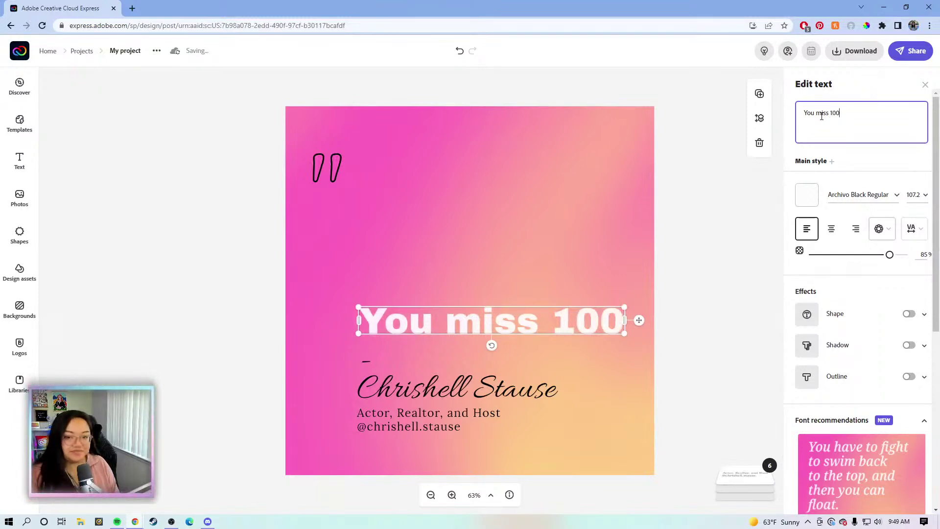
pyautogui.write('% of the ')
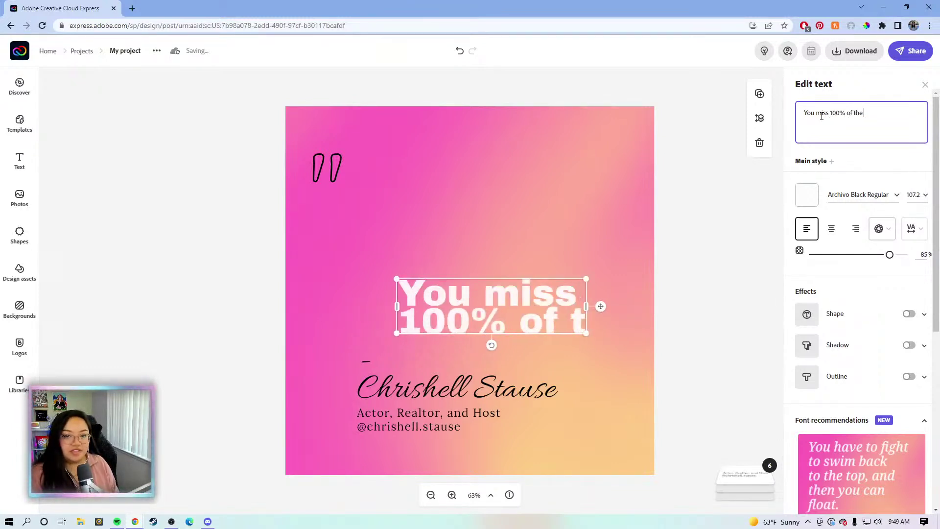
pyautogui.write("shots you don't ")
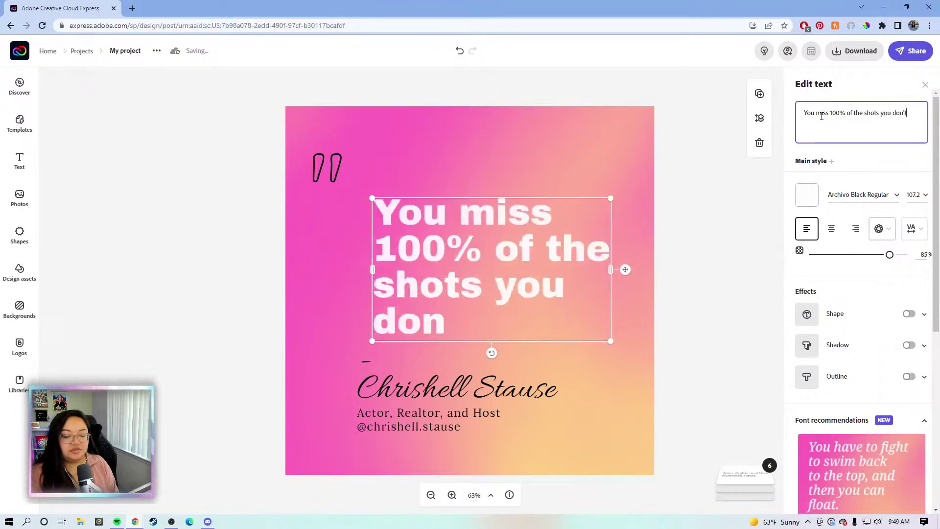
pyautogui.write('take')
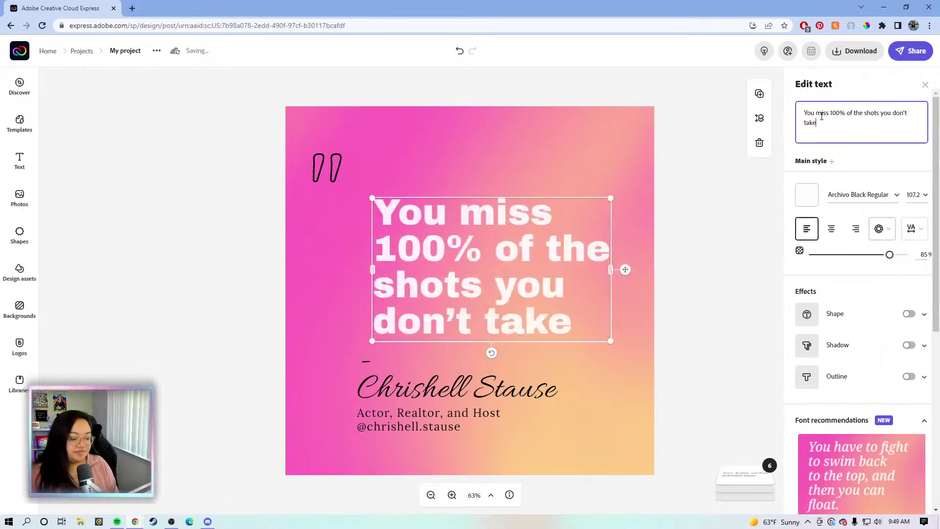
pyautogui.write('.')
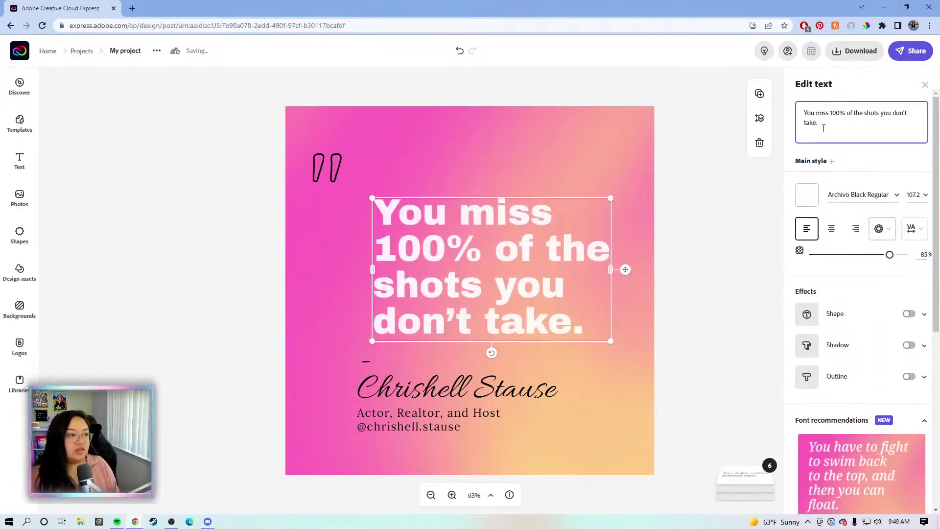
# Move the new quote text up to line up with the attribution's left edge, and remove the outlined quotation mark.
pyautogui.click(522, 221)
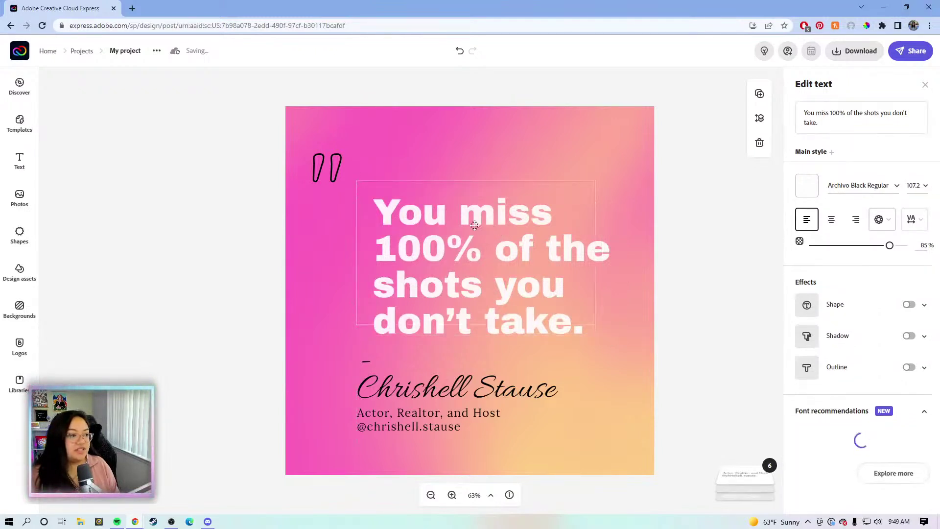
pyautogui.click(319, 163)
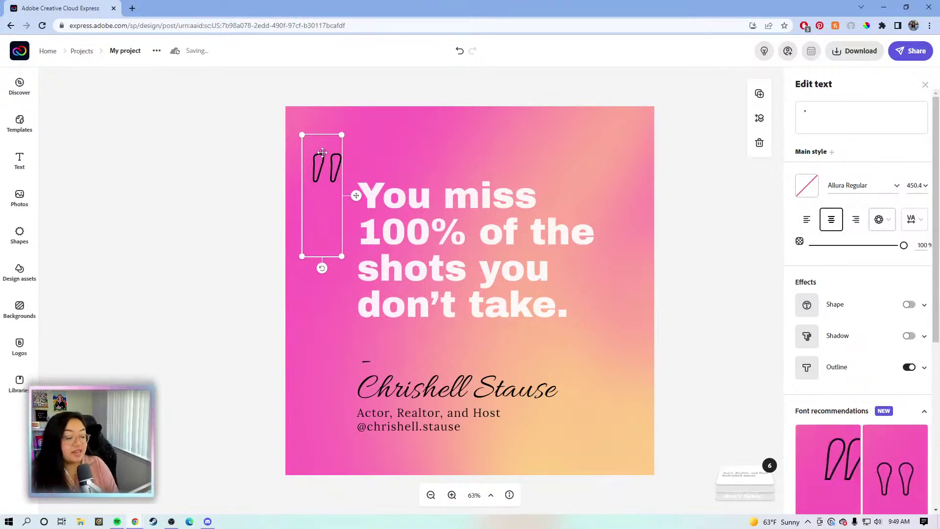
pyautogui.press('Escape')
# Search the shapes for "quote", add the bold, square-cornered closing quotation marks, and place them over the beginning of the quote text.
pyautogui.click(20, 234)
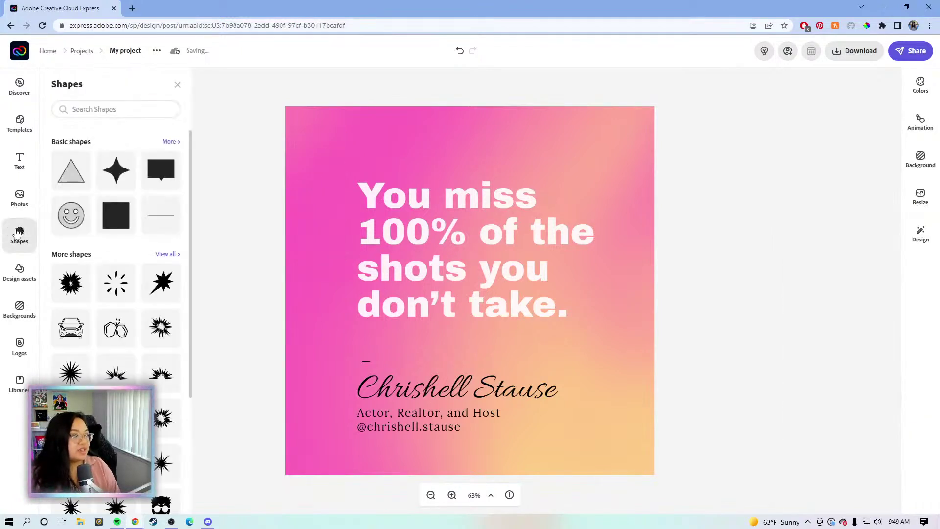
pyautogui.click(113, 110)
pyautogui.write('qu')
pyautogui.press('Return')
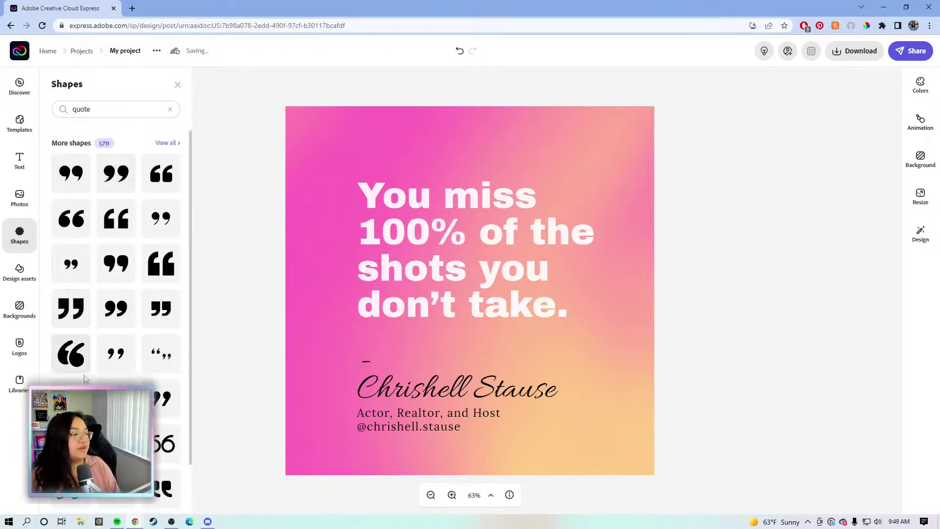
pyautogui.scroll(-6, 96, 368)
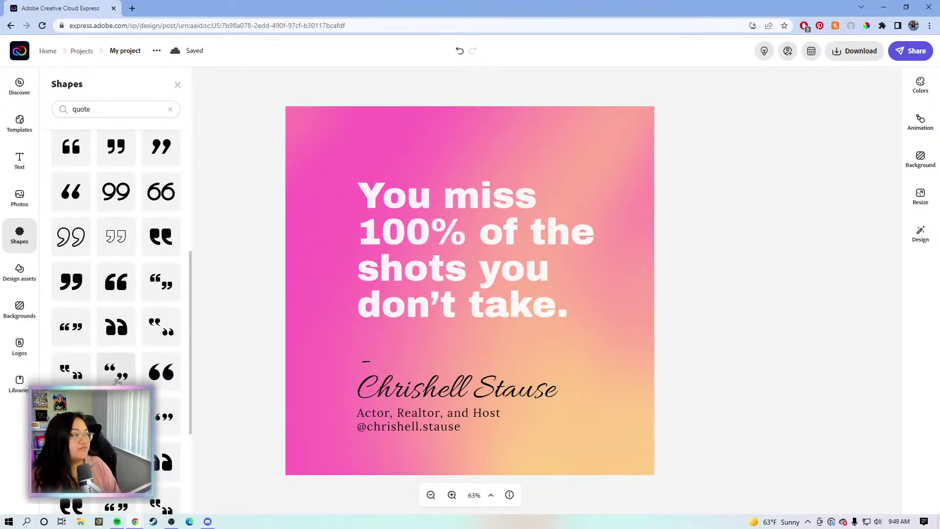
pyautogui.scroll(5, 119, 381)
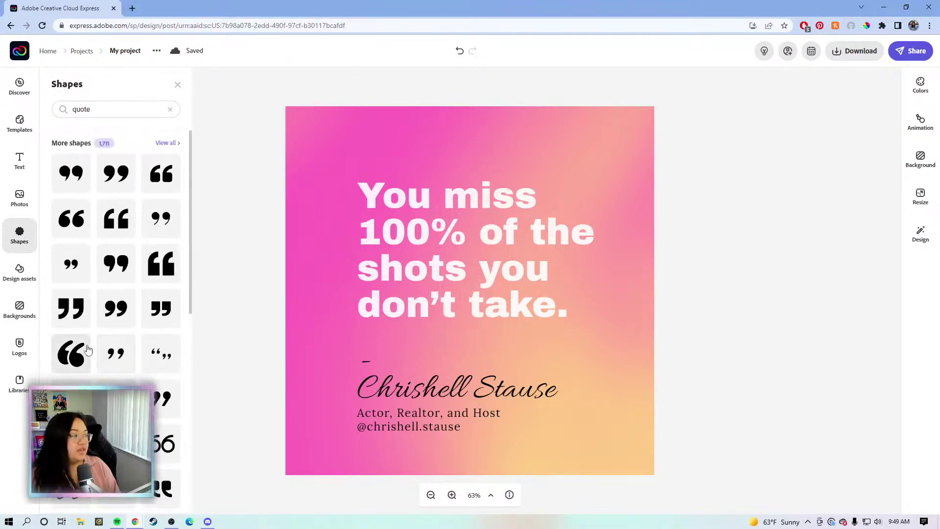
pyautogui.click(69, 315)
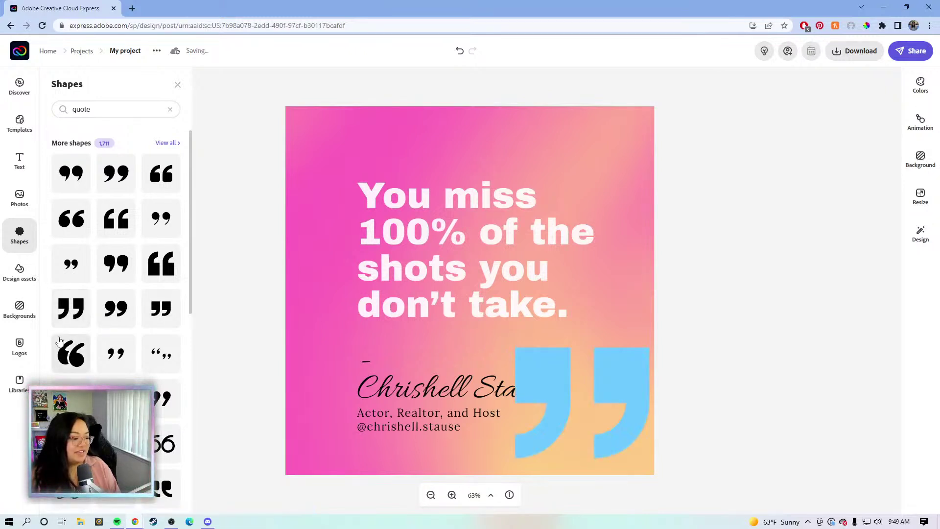
pyautogui.click(530, 375)
pyautogui.moveTo(531, 375); pyautogui.dragTo(346, 162)
# Recolor the quotation mark shape near-black and rotate it 180 degrees into opening quotation marks.
pyautogui.click(807, 143)
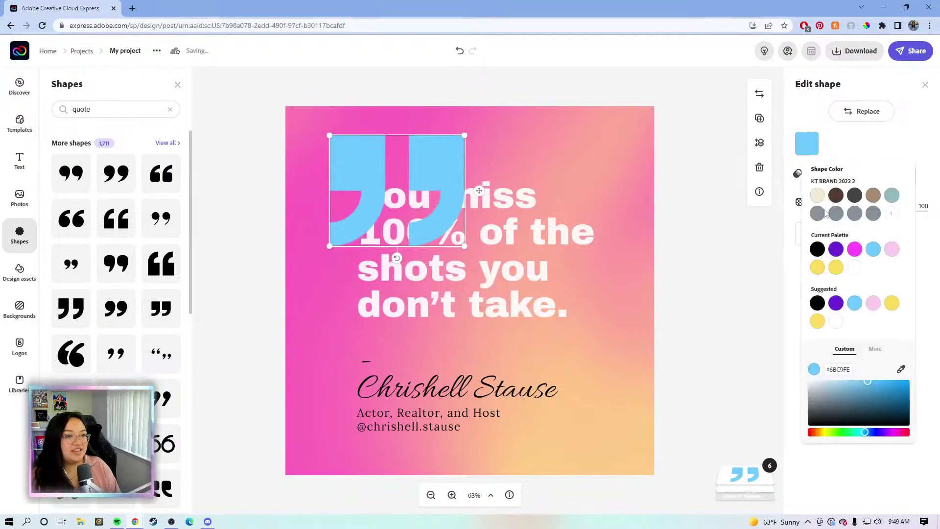
pyautogui.moveTo(865, 386); pyautogui.dragTo(349, 313)
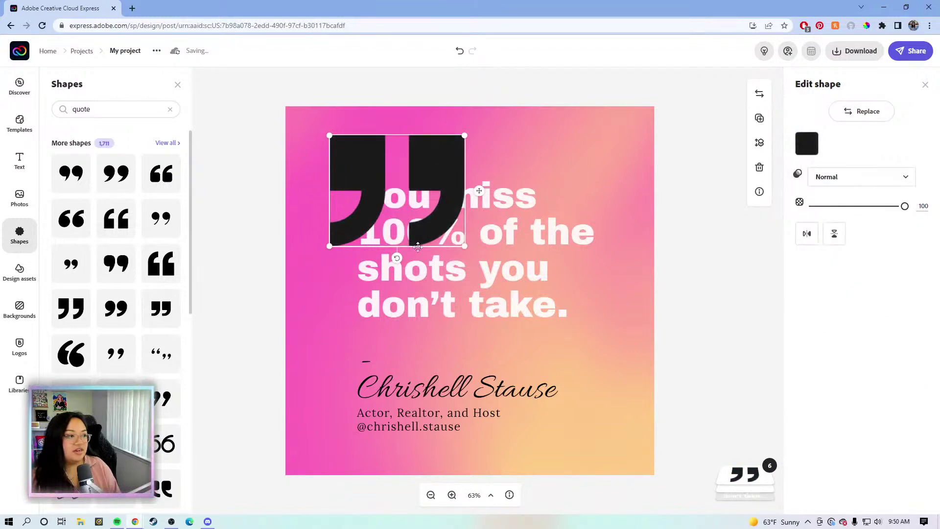
pyautogui.moveTo(396, 257); pyautogui.dragTo(401, 97)
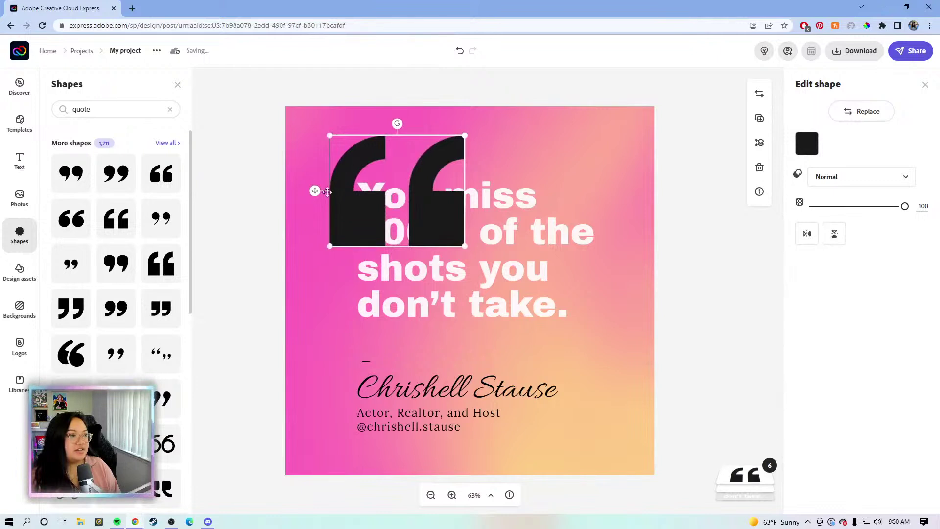
# Move the opening quotation marks into the canvas's upper-left corner and place a duplicate near the lower-right corner.
pyautogui.moveTo(315, 191); pyautogui.dragTo(273, 163)
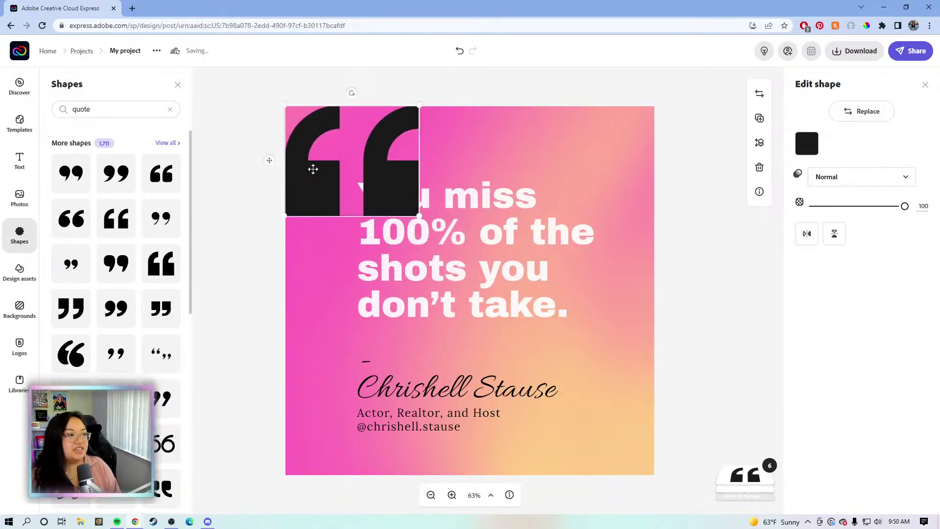
pyautogui.click(760, 117)
pyautogui.moveTo(294, 197); pyautogui.dragTo(492, 382)
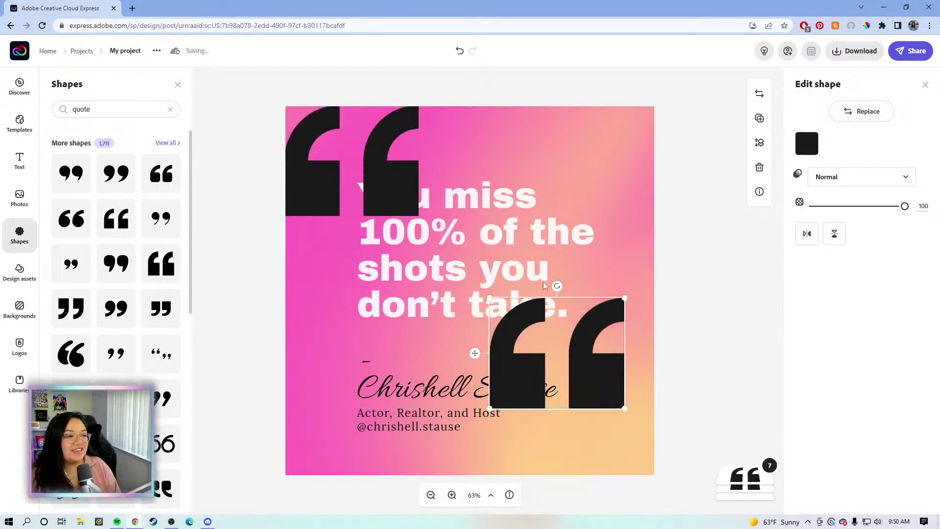
# Rotate the copy 180 degrees into closing quotation marks, and set both pairs partly off the canvas at opposite corners.
pyautogui.moveTo(557, 286); pyautogui.dragTo(553, 472)
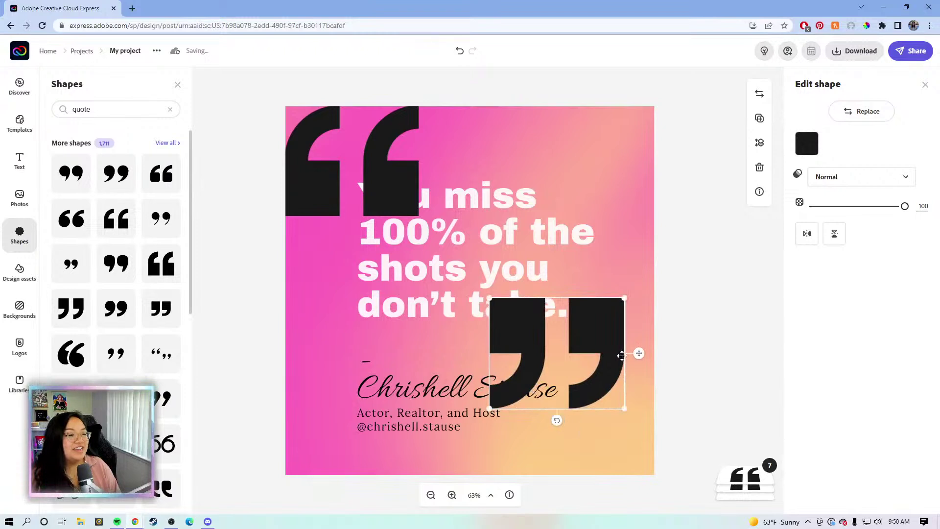
pyautogui.moveTo(620, 356); pyautogui.dragTo(639, 405)
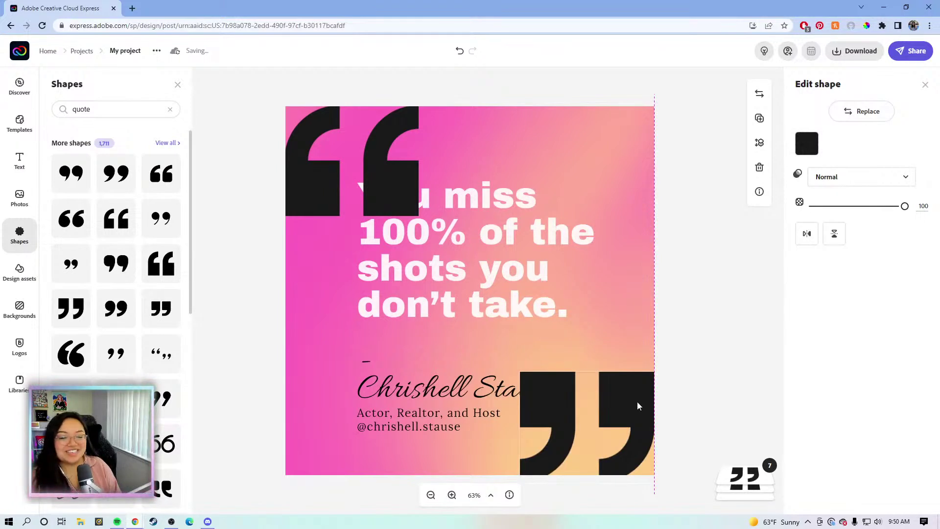
pyautogui.moveTo(637, 404); pyautogui.dragTo(639, 413)
pyautogui.click(385, 179)
pyautogui.moveTo(383, 179); pyautogui.dragTo(376, 169)
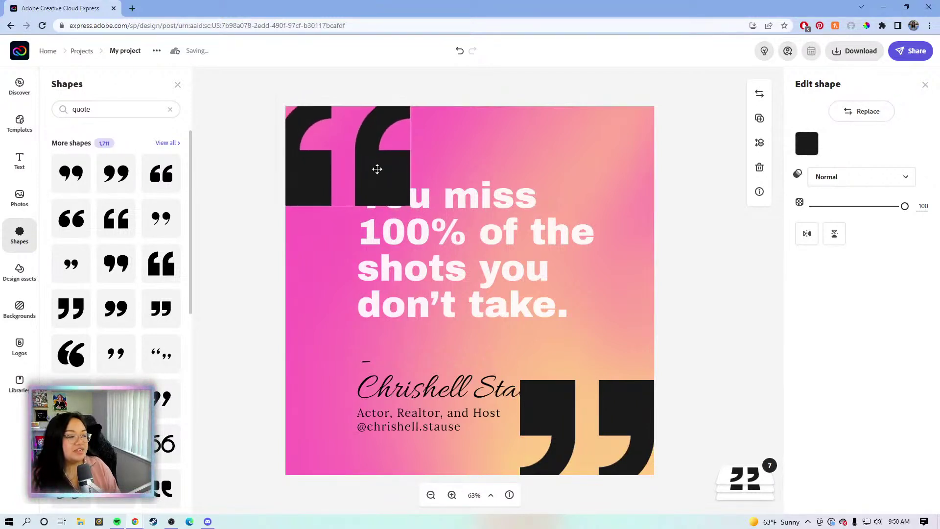
# Bring the main quote text to the front of the layer stack, above both quotation mark shapes.
pyautogui.click(497, 259)
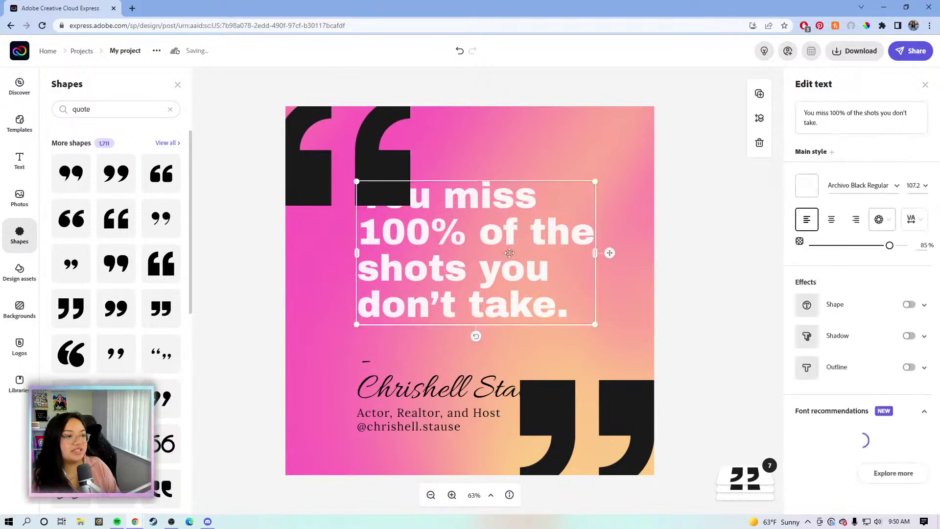
pyautogui.click(732, 477)
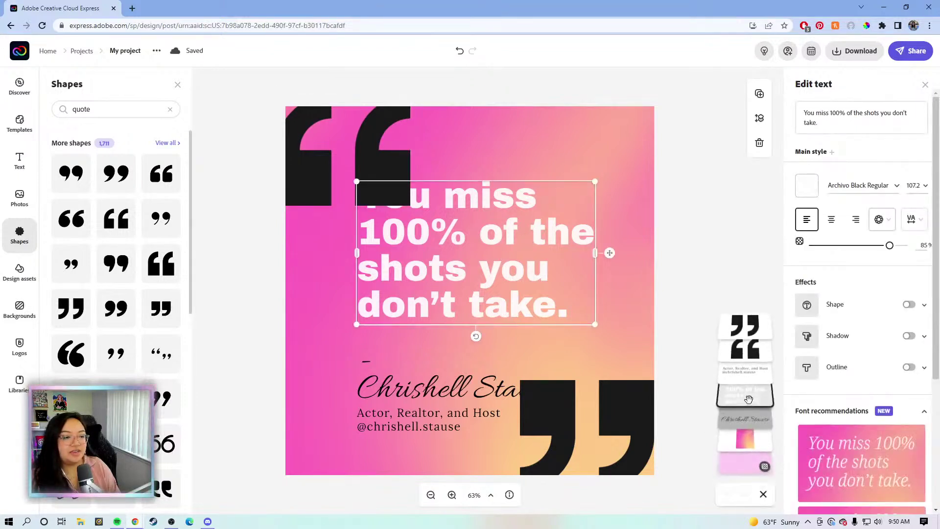
pyautogui.moveTo(753, 397); pyautogui.dragTo(744, 318)
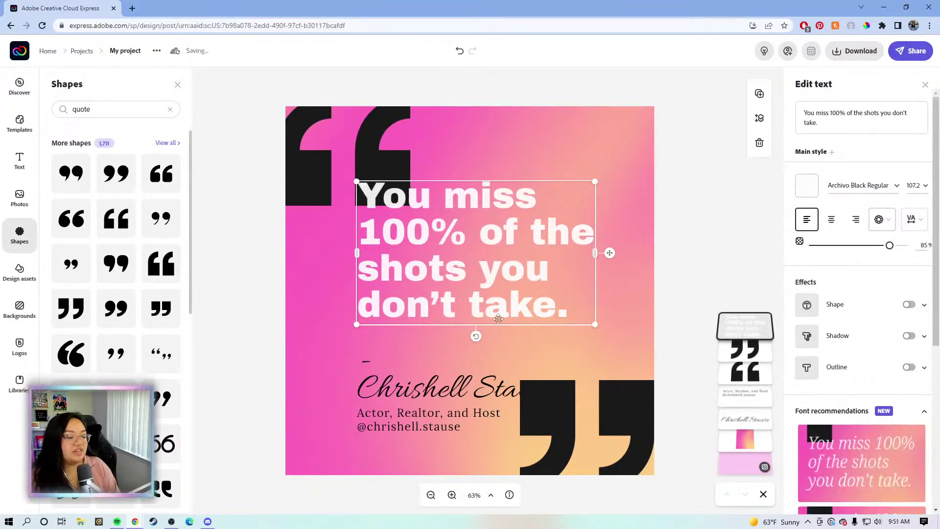
# Delete the job title and social handle text below the attribution name.
pyautogui.click(384, 396)
pyautogui.click(409, 429)
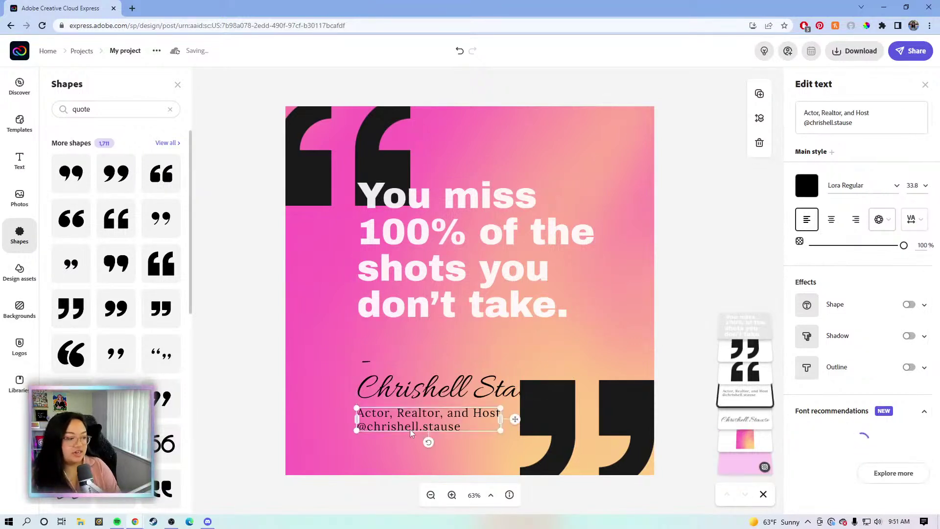
pyautogui.press('Delete')
# Move the attribution clear of the closing quotation marks and replace its name with "Wayne Gretsky", keeping the dash above.
pyautogui.click(377, 392)
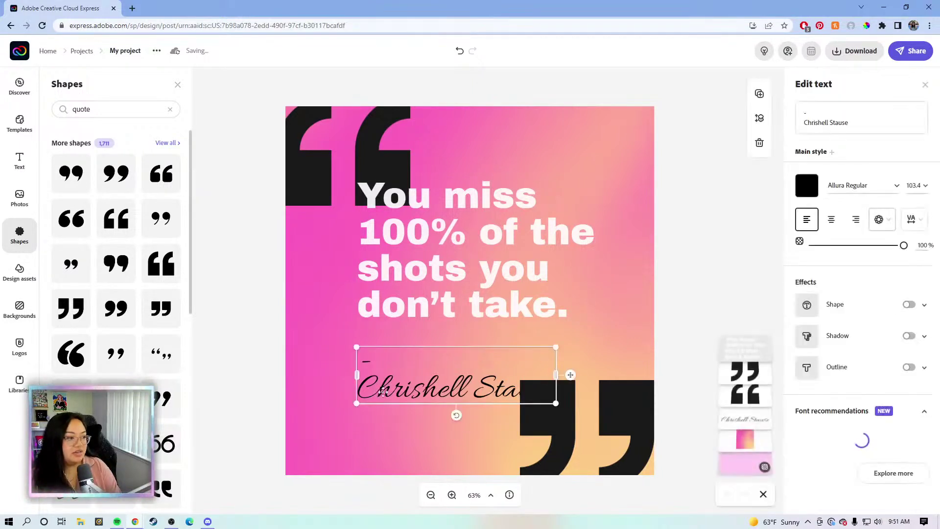
pyautogui.moveTo(389, 388); pyautogui.dragTo(339, 415)
pyautogui.click(858, 127)
pyautogui.moveTo(858, 127); pyautogui.dragTo(800, 126)
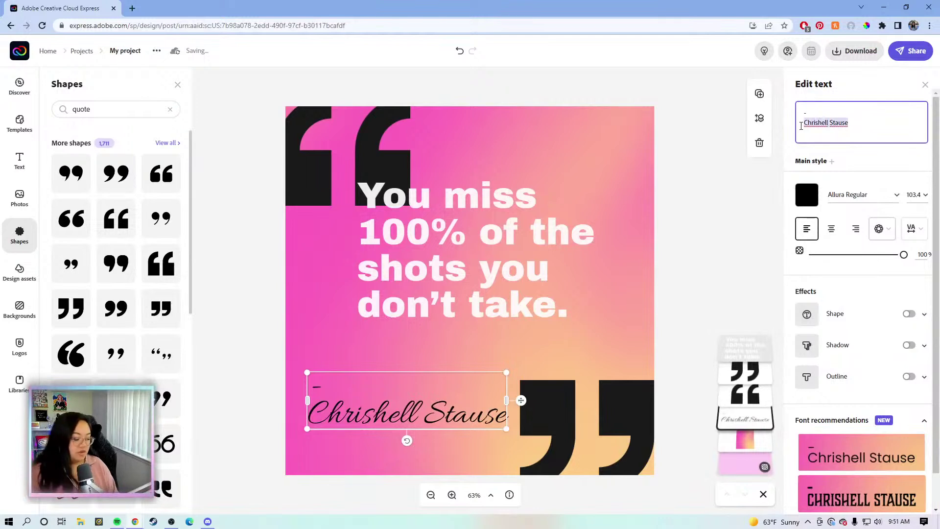
pyautogui.write('Way')
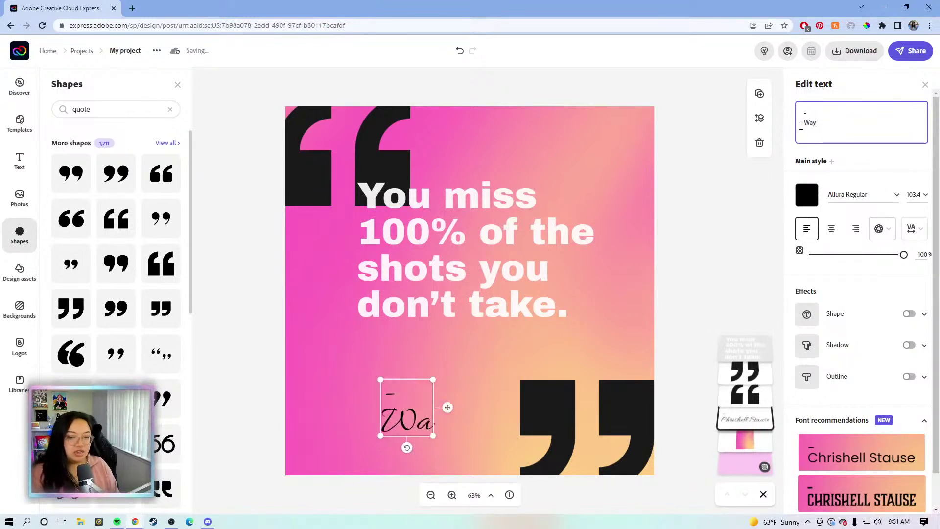
pyautogui.write('ne G')
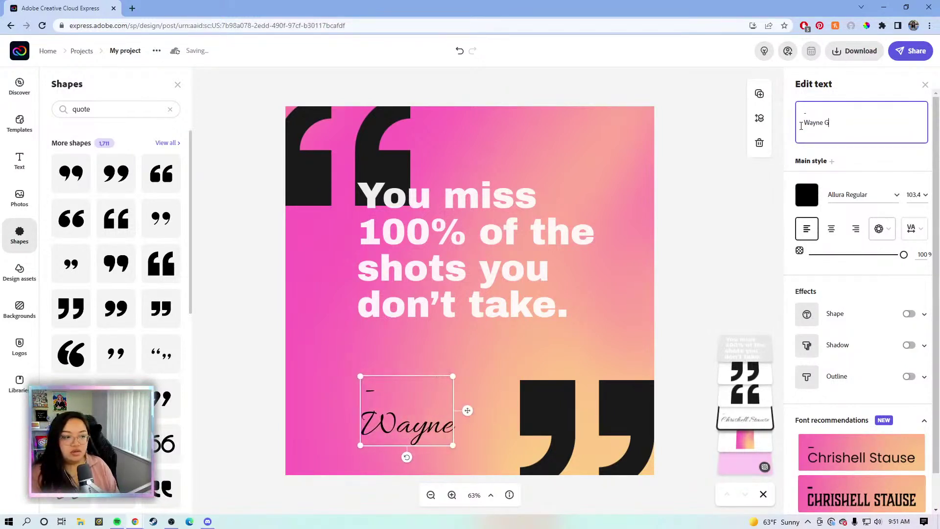
pyautogui.write('retsky')
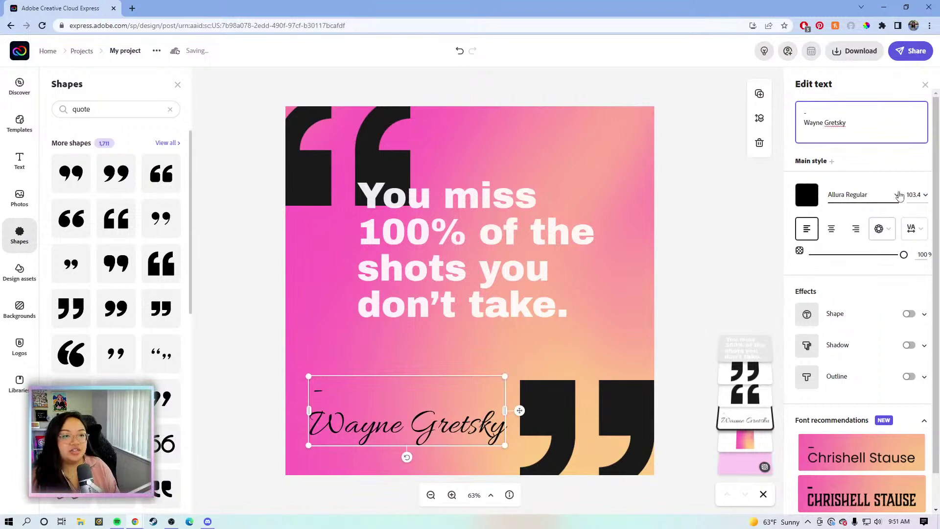
# Change the attribution's font to Adobe Handwriting Ernie, then enlarge it to about size 86.4 beside the closing quotation marks.
pyautogui.click(898, 195)
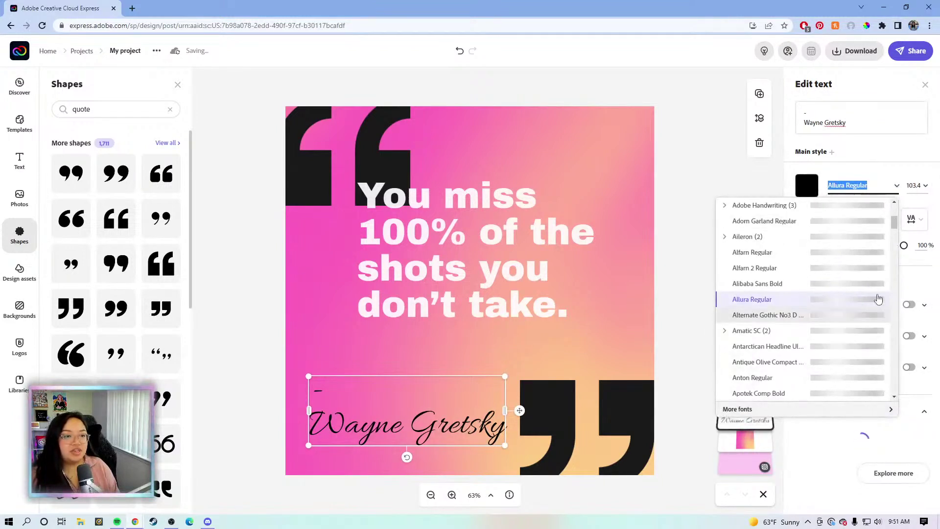
pyautogui.scroll(1, 894, 221)
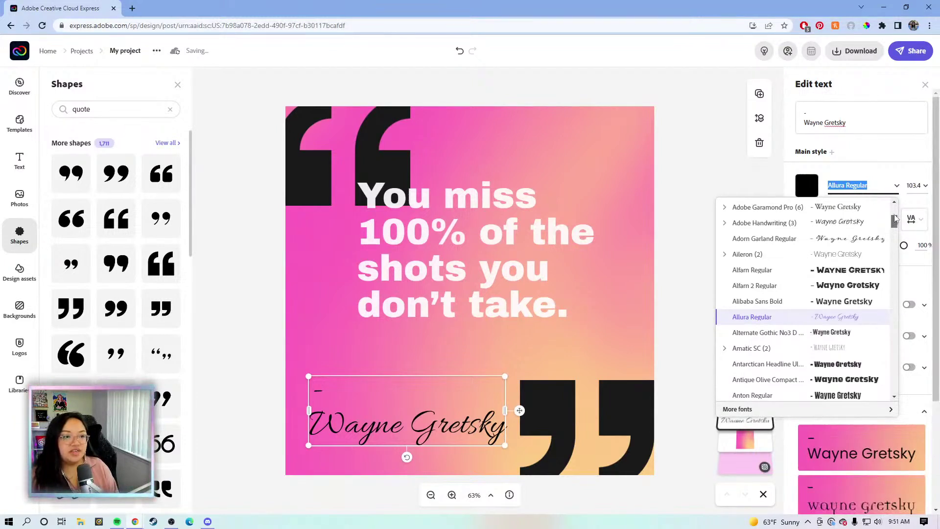
pyautogui.scroll(3, 895, 221)
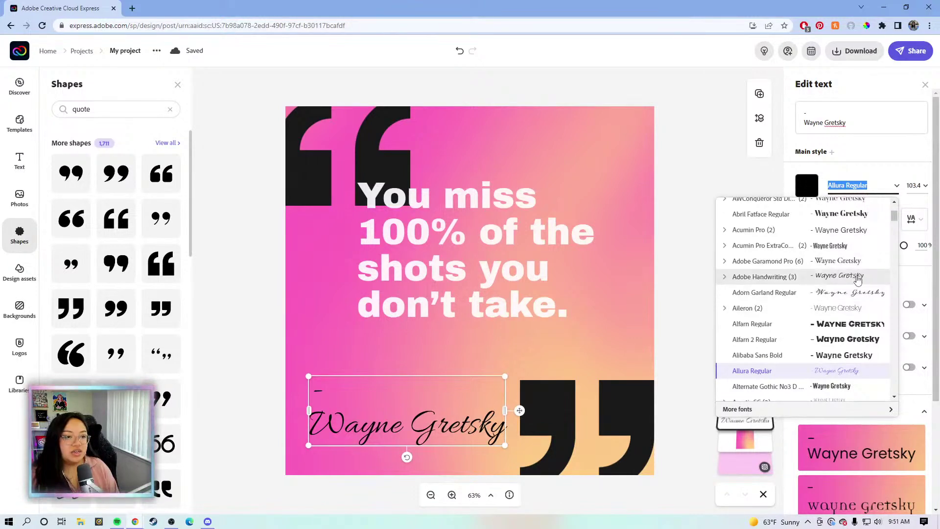
pyautogui.click(726, 278)
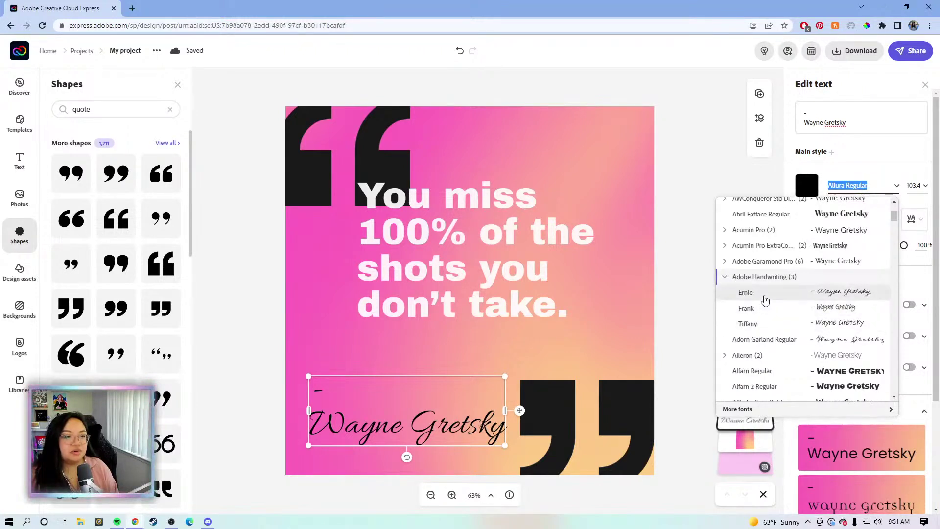
pyautogui.click(765, 299)
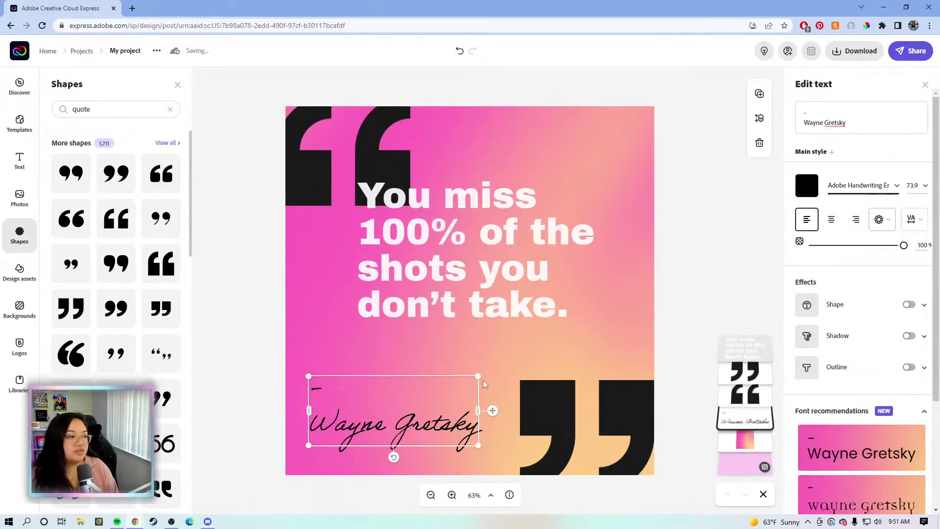
pyautogui.moveTo(484, 382); pyautogui.dragTo(511, 377)
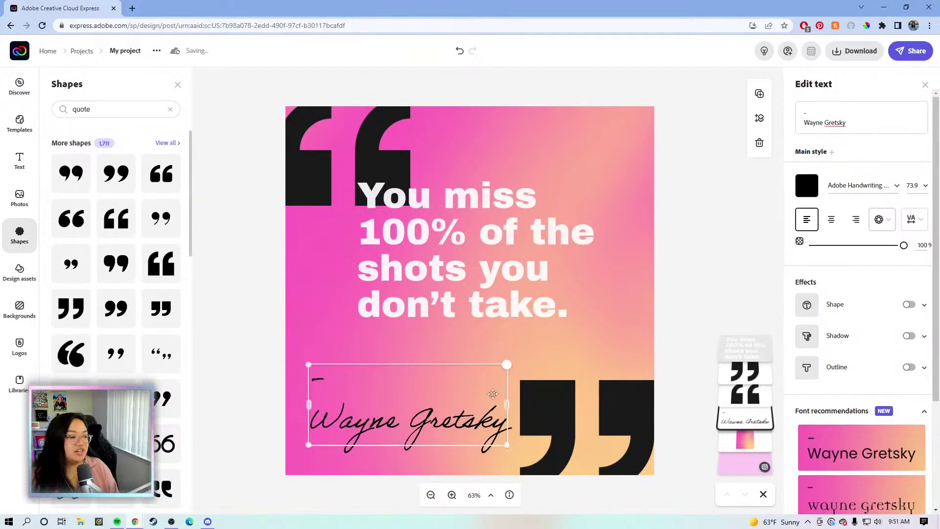
pyautogui.moveTo(456, 416); pyautogui.dragTo(451, 415)
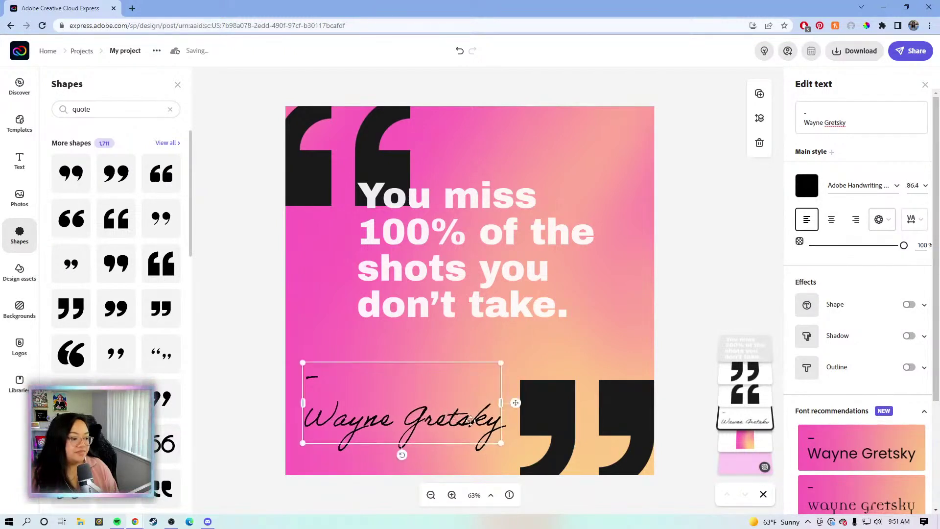
# Enlarge the main quote text to about size 139.2 and position it above the attribution, overlapping the opening quotation marks.
pyautogui.click(607, 318)
pyautogui.click(392, 232)
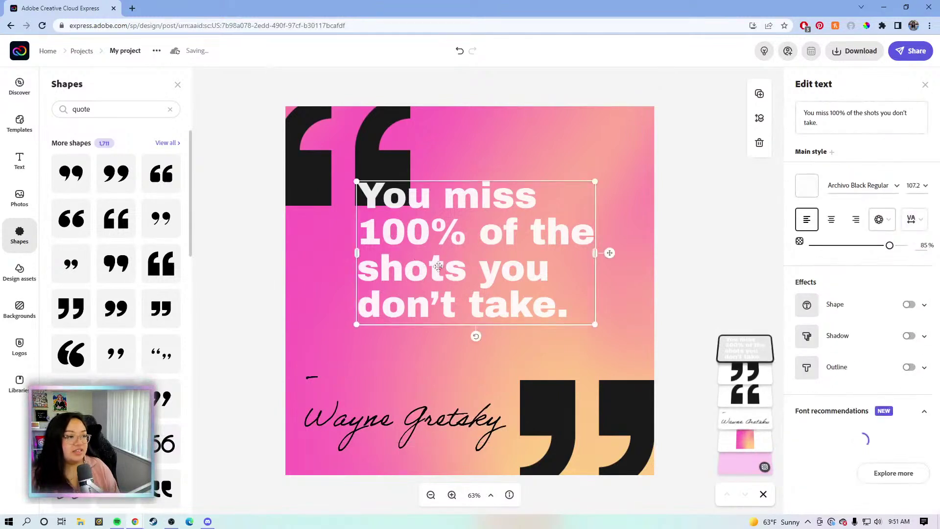
pyautogui.moveTo(595, 324); pyautogui.dragTo(653, 377)
pyautogui.moveTo(562, 252); pyautogui.dragTo(524, 249)
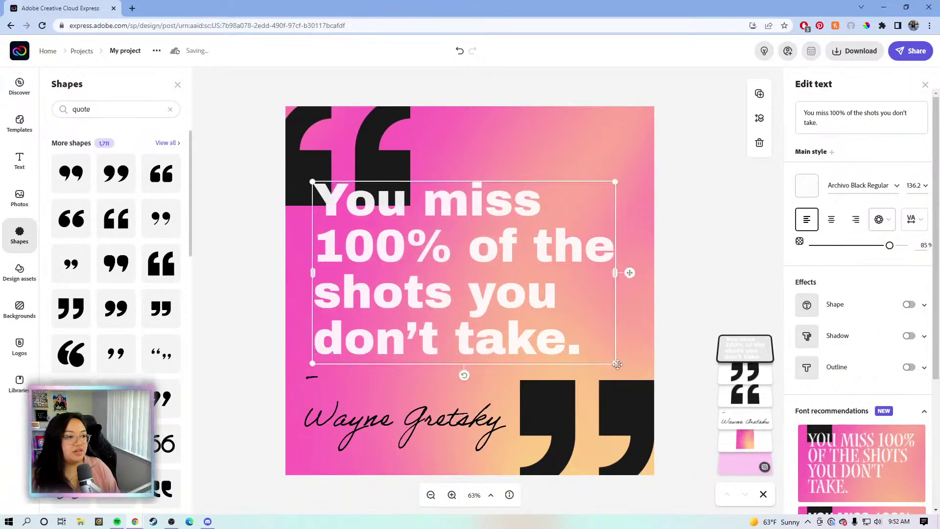
pyautogui.moveTo(620, 367); pyautogui.dragTo(623, 367)
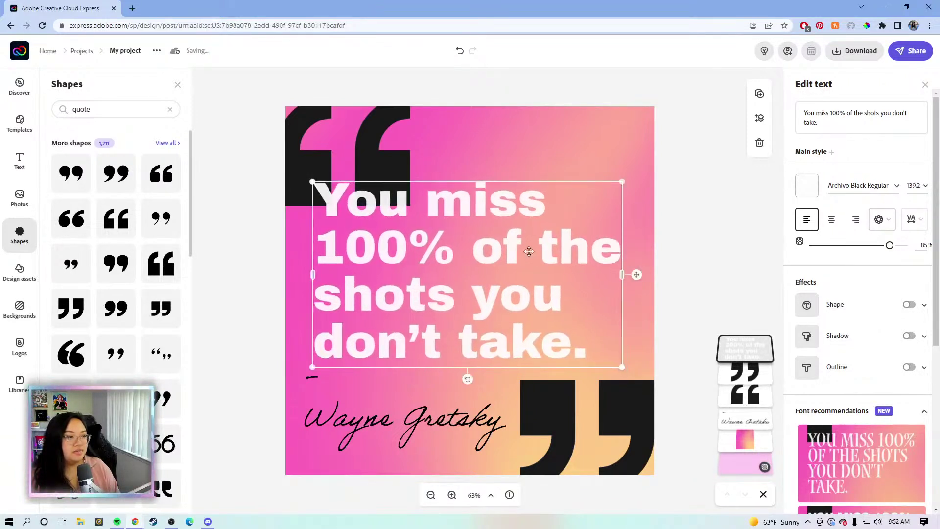
pyautogui.moveTo(539, 255)
pyautogui.mouseDown()
pyautogui.moveTo(551, 254)
pyautogui.moveTo(537, 259)
pyautogui.moveTo(536, 278)
pyautogui.moveTo(538, 250)
pyautogui.moveTo(538, 262)
pyautogui.mouseUp()
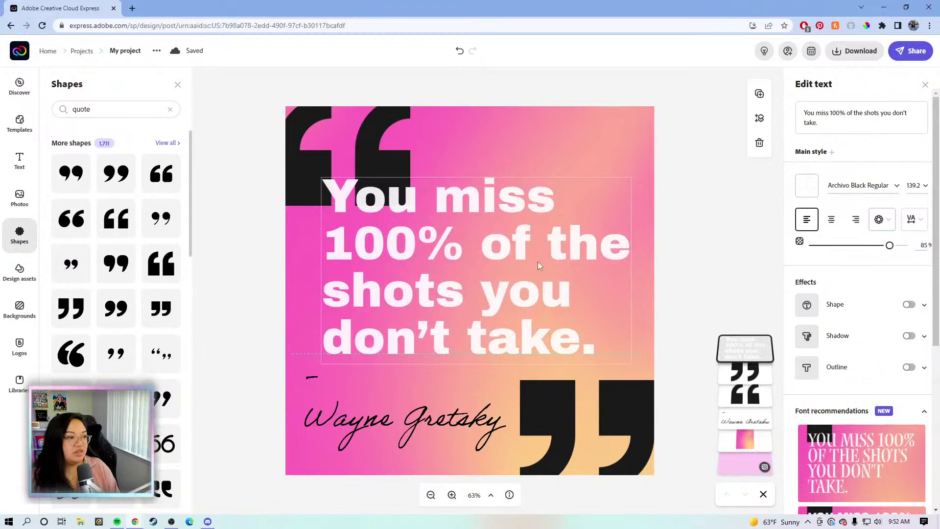
pyautogui.moveTo(537, 261); pyautogui.dragTo(542, 268)
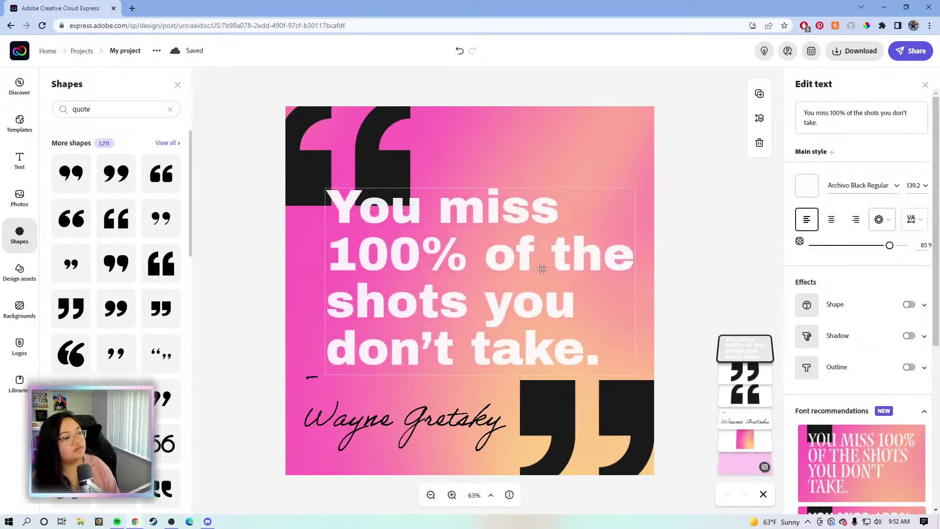
# Shift the opening quotation marks slightly right and down, and the closing ones slightly up, keeping them at the canvas corners.
pyautogui.click(359, 140)
pyautogui.click(376, 152)
pyautogui.moveTo(375, 152); pyautogui.dragTo(379, 154)
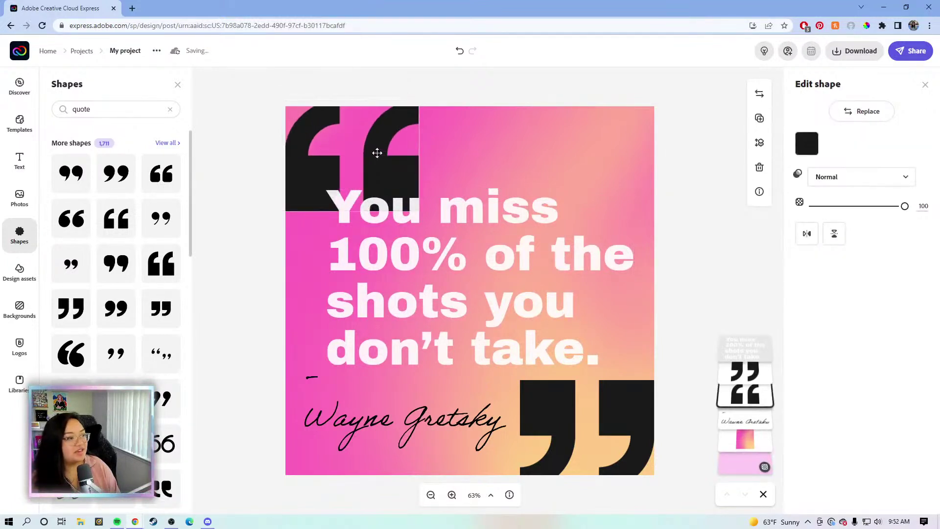
pyautogui.click(598, 392)
pyautogui.click(622, 402)
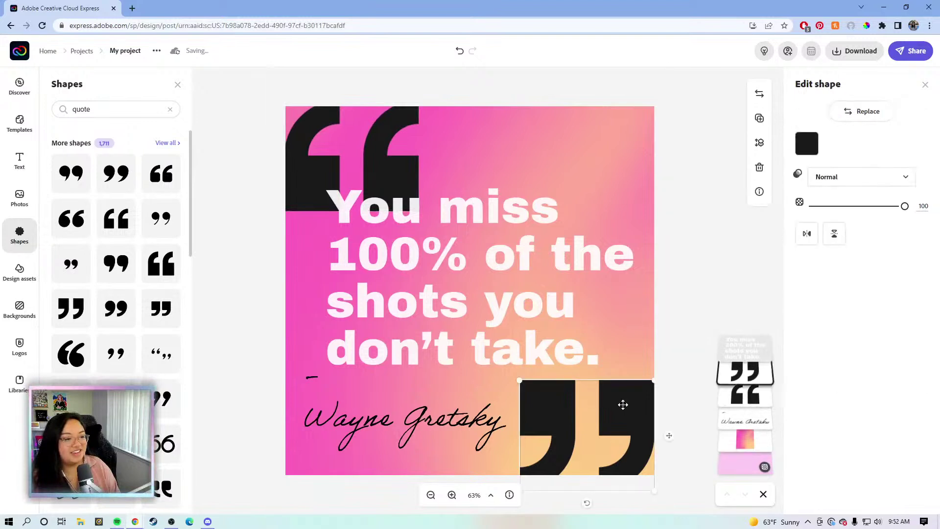
pyautogui.moveTo(618, 401); pyautogui.dragTo(622, 402)
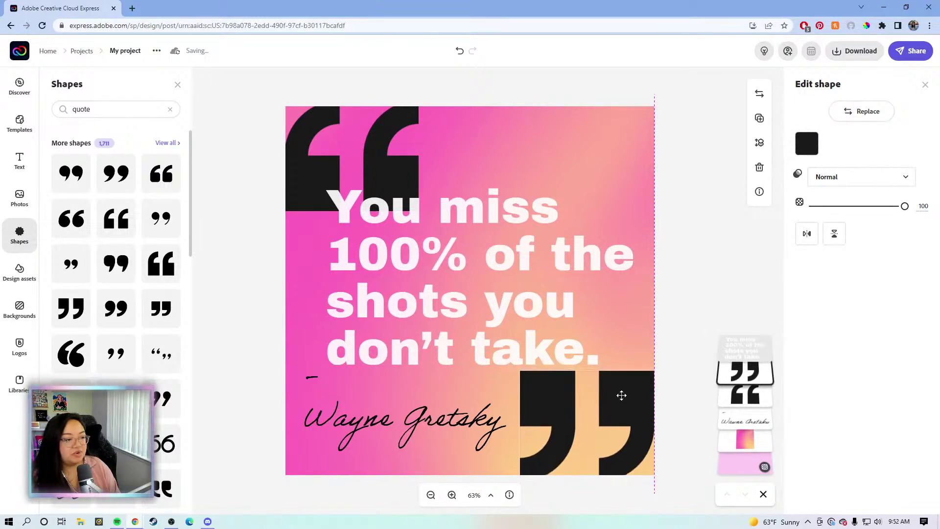
# Enlarge the main quote text to about size 142.4 and move it down to overlap both pairs of quotation marks.
pyautogui.click(478, 292)
pyautogui.moveTo(640, 378); pyautogui.dragTo(642, 378)
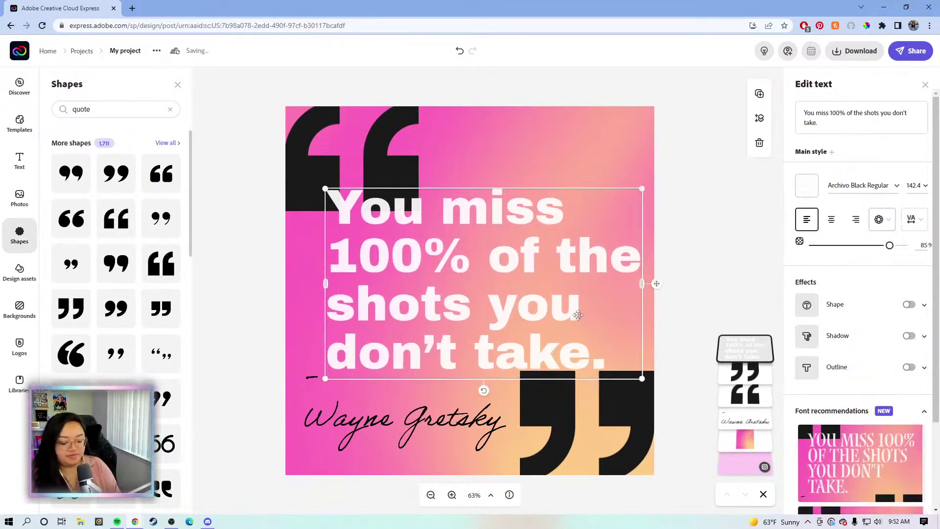
pyautogui.moveTo(656, 283)
pyautogui.mouseDown()
pyautogui.moveTo(665, 297)
pyautogui.moveTo(655, 300)
pyautogui.mouseUp()
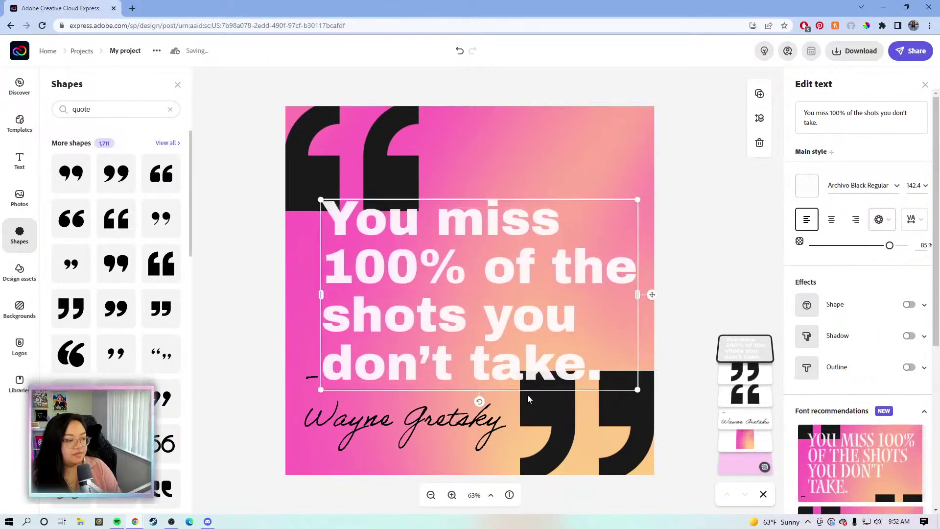
# Shrink the attribution to about size 67.2 and remove the dash from the line above the name.
pyautogui.click(320, 410)
pyautogui.moveTo(326, 384); pyautogui.dragTo(345, 390)
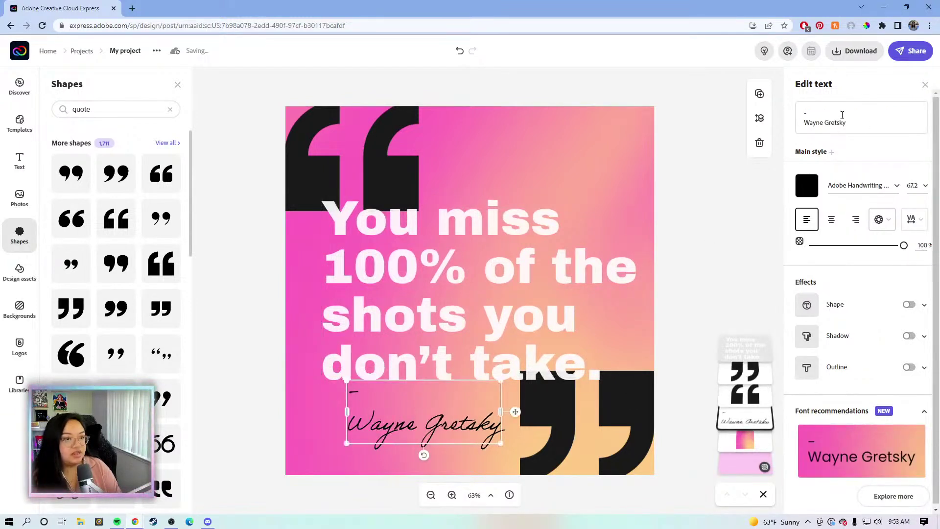
pyautogui.click(827, 112)
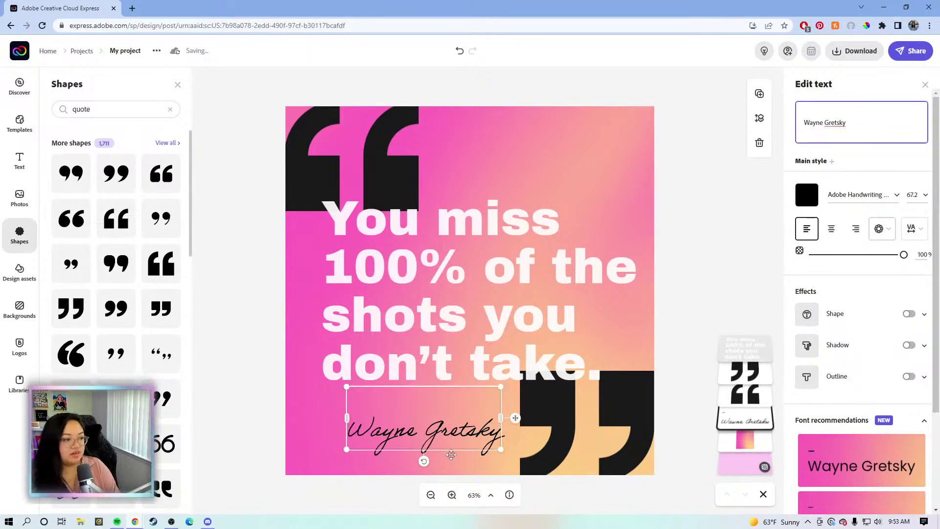
pyautogui.click(438, 430)
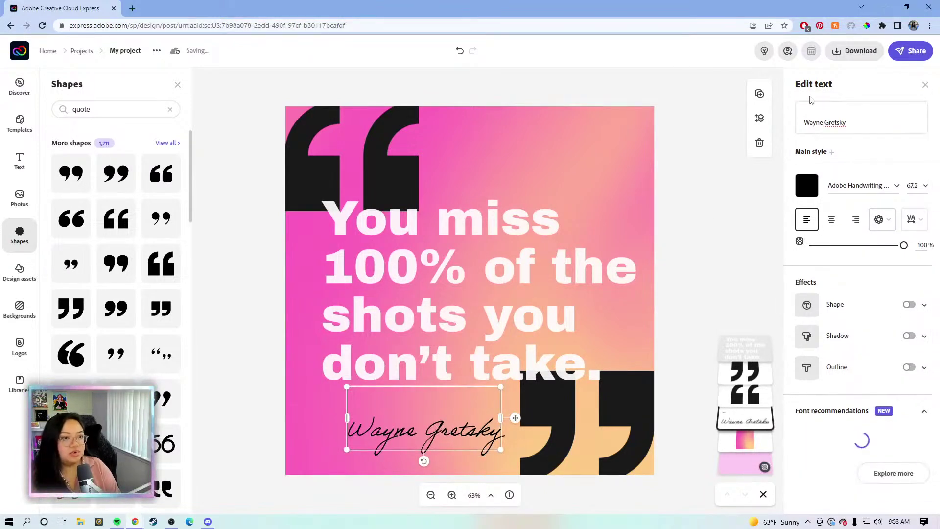
# Put a dash directly before the attribution name and move it up beneath the quote text, aligned with its left edge.
pyautogui.click(800, 123)
pyautogui.write('-')
pyautogui.click(444, 421)
pyautogui.moveTo(443, 421); pyautogui.dragTo(442, 403)
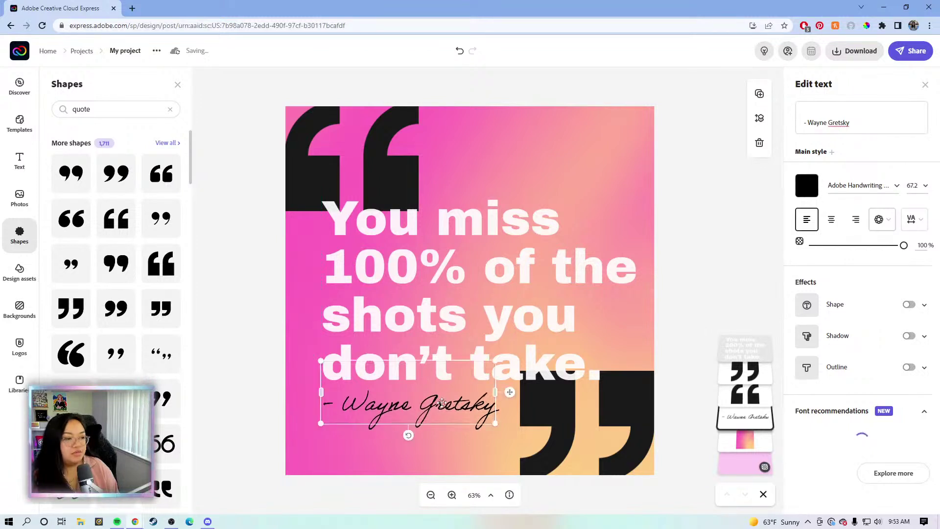
# Try white (#FFFFFF) as the text color of the handwritten attribution.
pyautogui.click(815, 190)
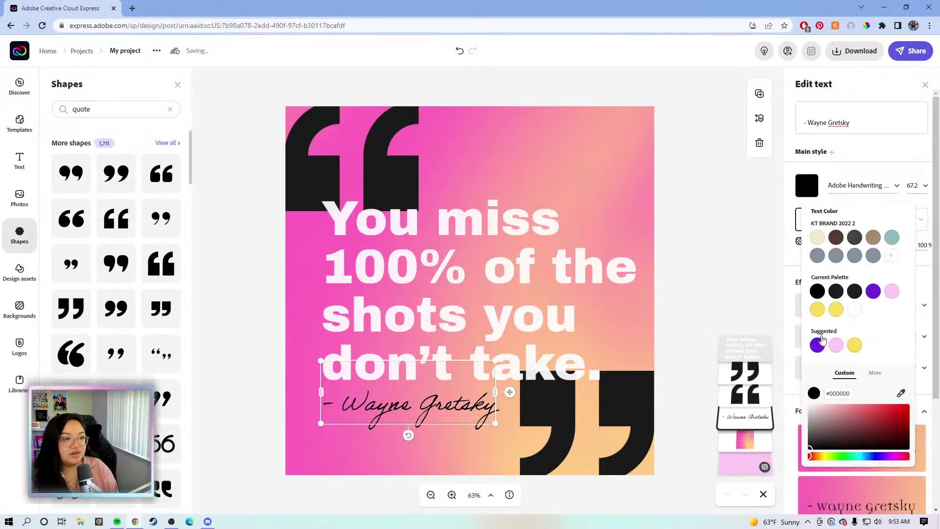
pyautogui.click(854, 309)
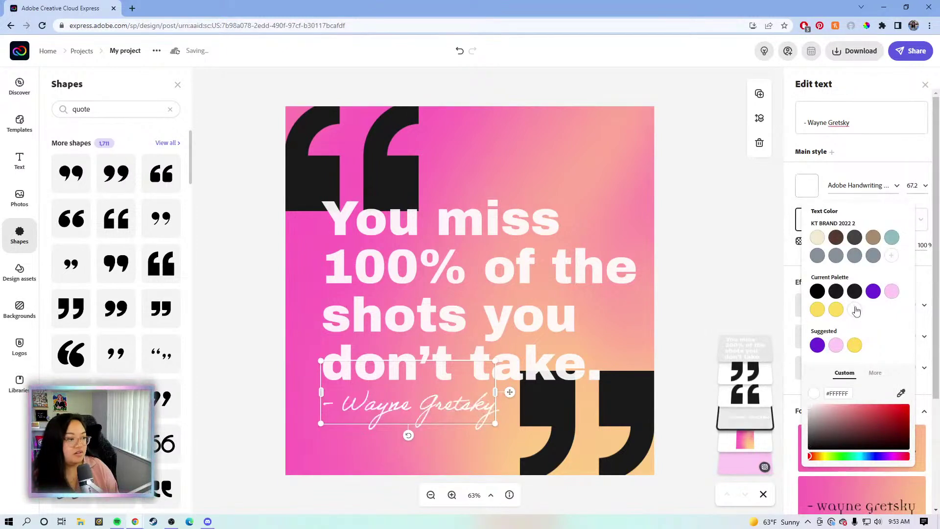
pyautogui.click(726, 287)
pyautogui.click(726, 284)
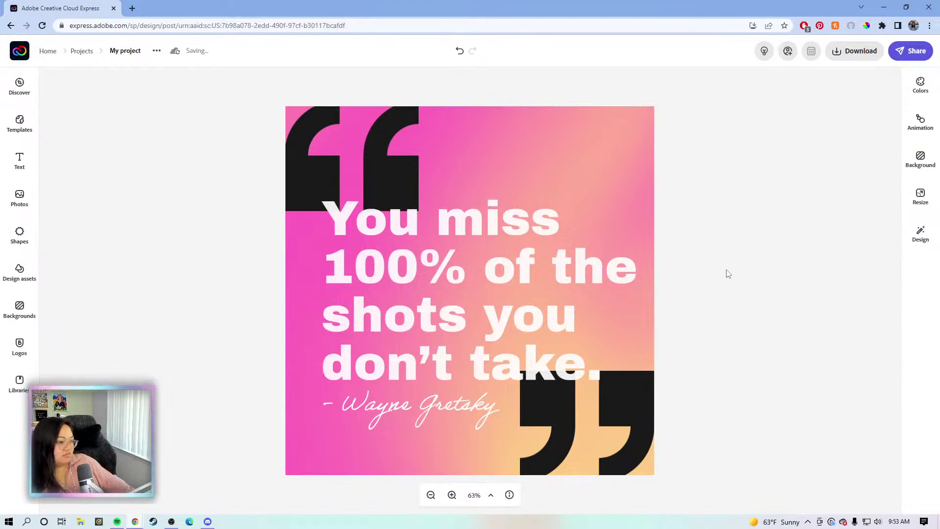
# Recolor the handwritten attribution near-black (#1D1D1D) from the current palette.
pyautogui.click(459, 402)
pyautogui.click(806, 185)
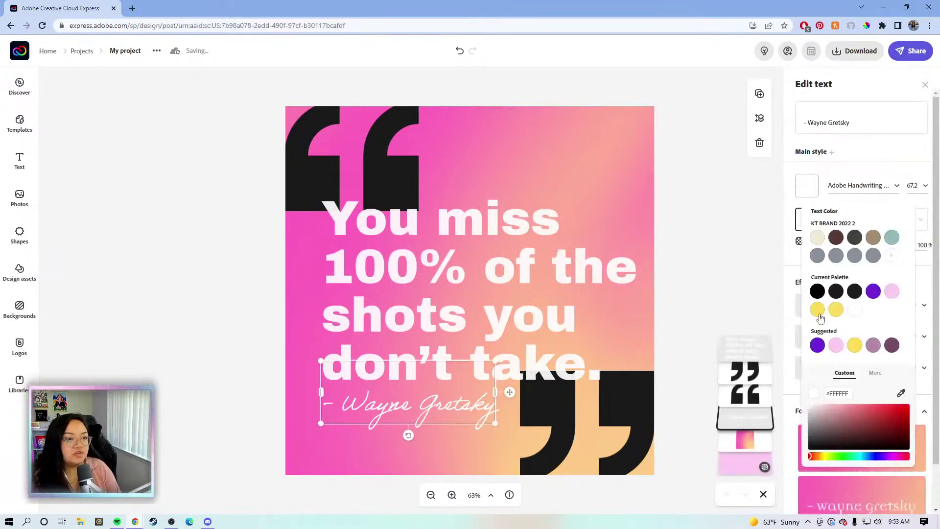
pyautogui.click(854, 293)
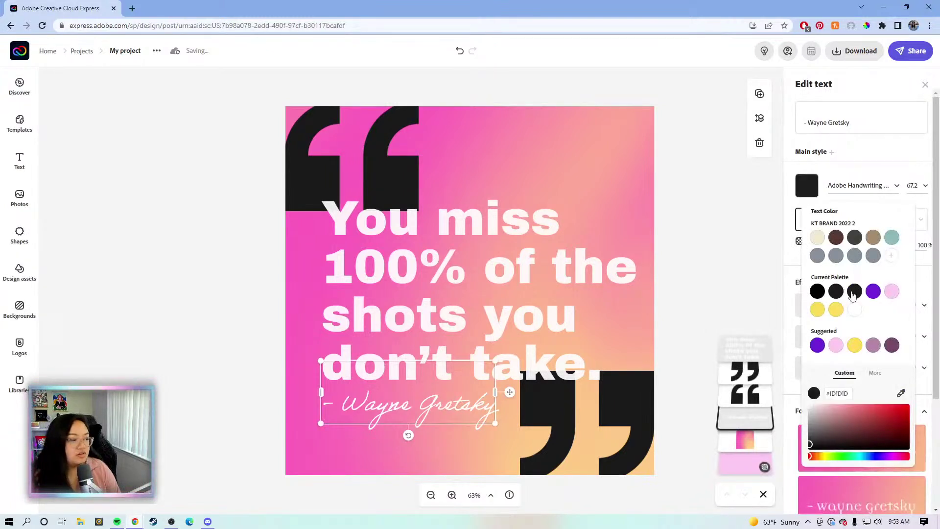
pyautogui.click(719, 253)
pyautogui.click(730, 253)
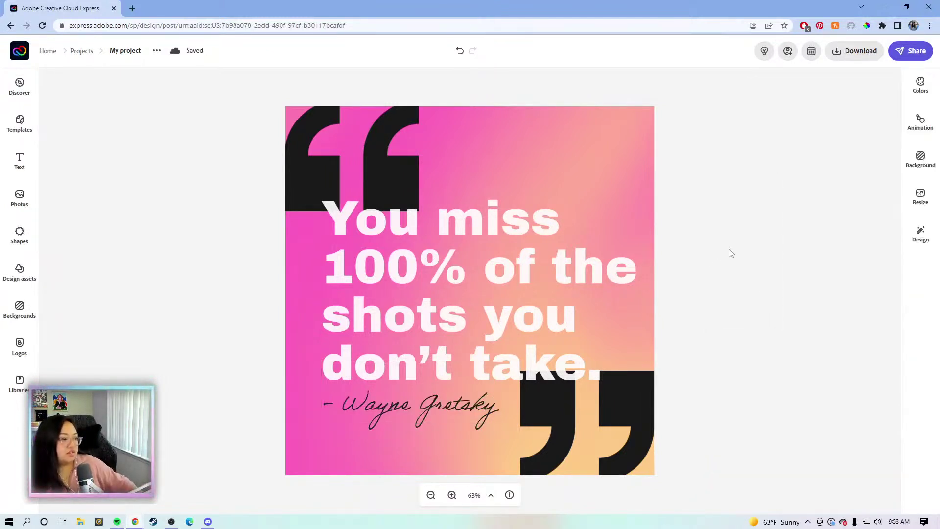
# Enlarge the main quote text to about size 145.4 and nudge it slightly left and up.
pyautogui.click(403, 217)
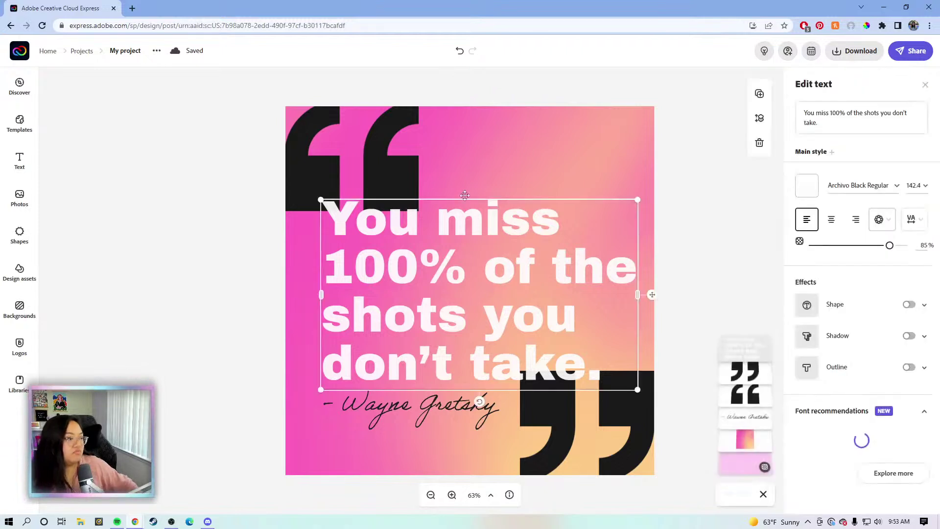
pyautogui.moveTo(642, 197); pyautogui.dragTo(645, 195)
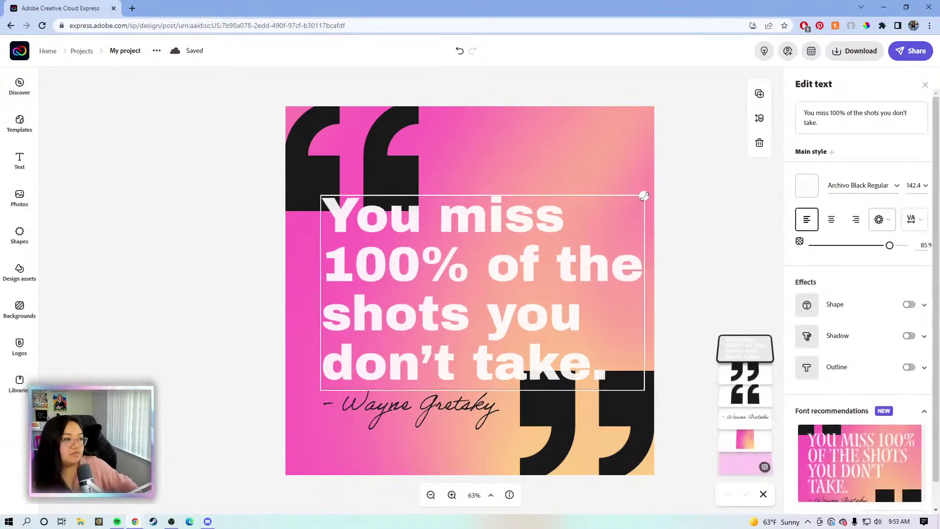
pyautogui.moveTo(546, 269); pyautogui.dragTo(545, 263)
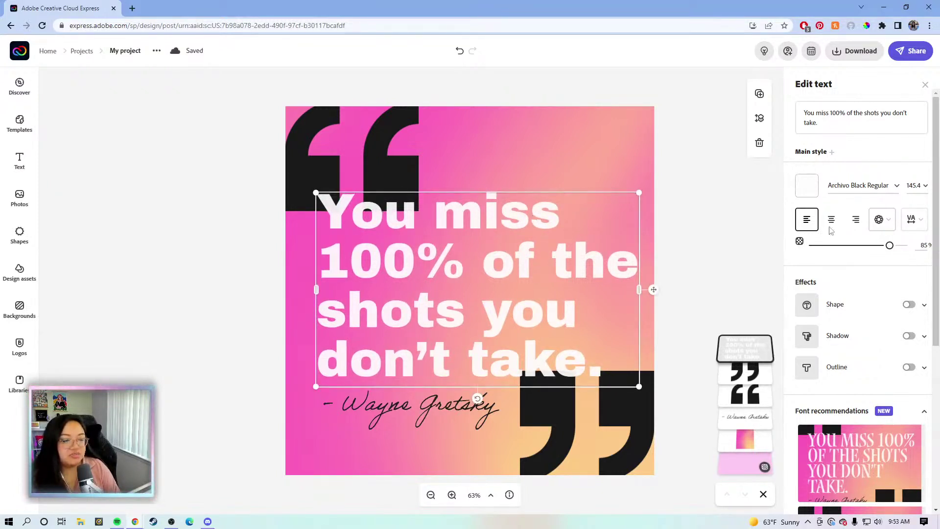
# Raise the main quote text's opacity to 90% and check the post at smaller sizes.
pyautogui.moveTo(890, 245)
pyautogui.mouseDown()
pyautogui.moveTo(903, 249)
pyautogui.moveTo(894, 248)
pyautogui.mouseUp()
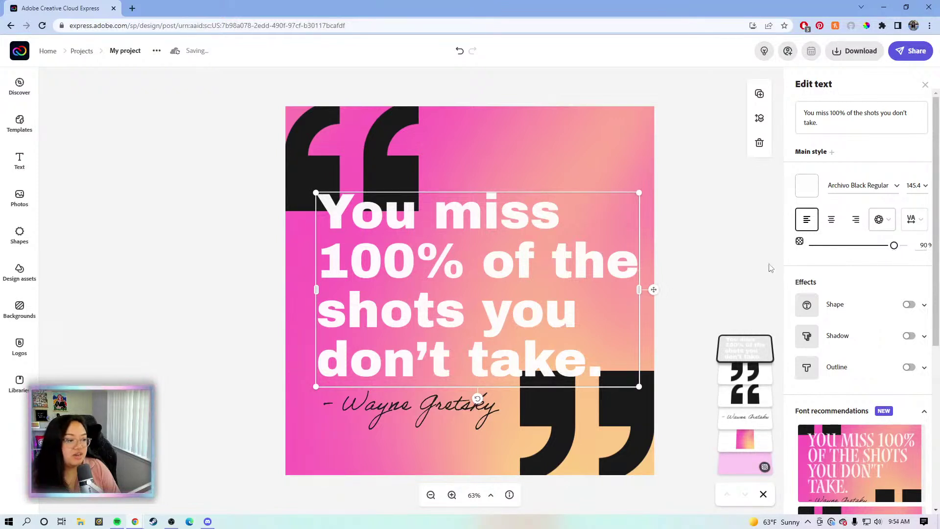
pyautogui.click(702, 135)
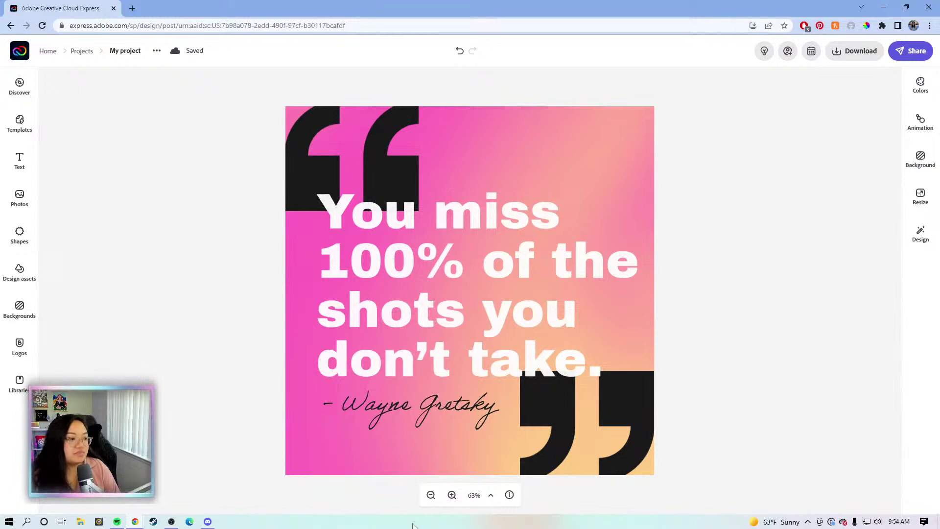
pyautogui.click(430, 495)
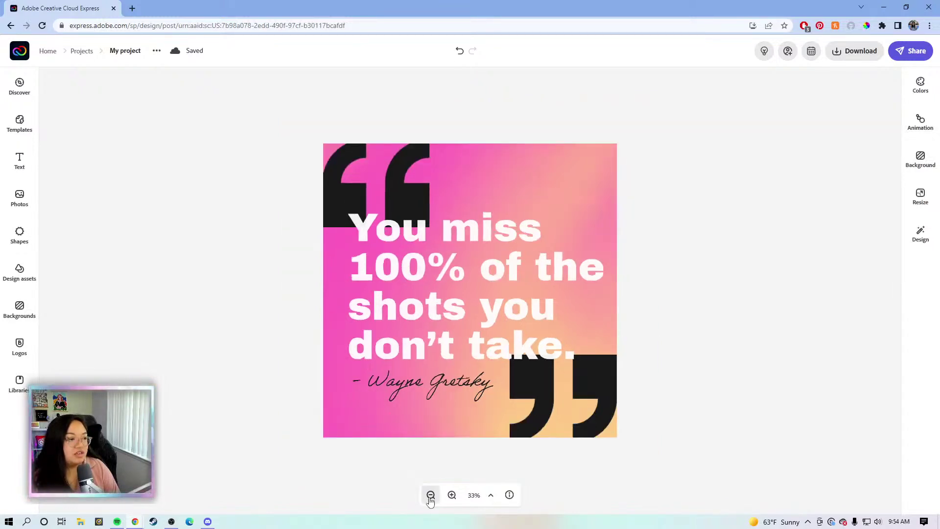
pyautogui.click(430, 495)
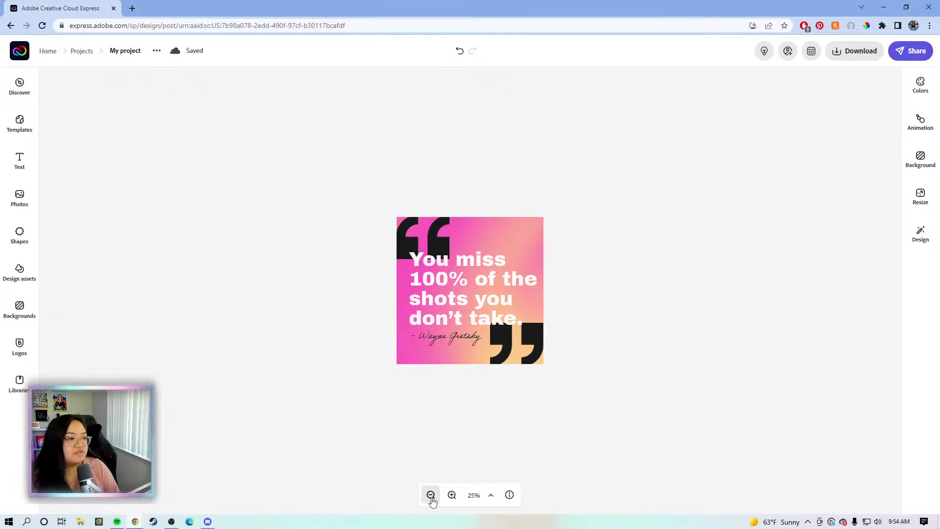
pyautogui.click(451, 495)
pyautogui.click(451, 495)
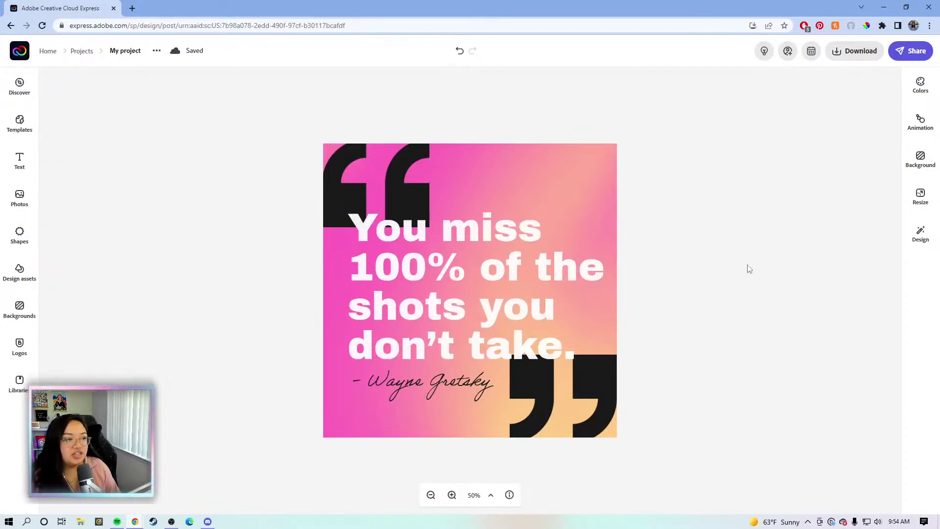
# Return to the home page and examine the enlarged reference image "dream job journey.jpg", then close it.
pyautogui.click(20, 56)
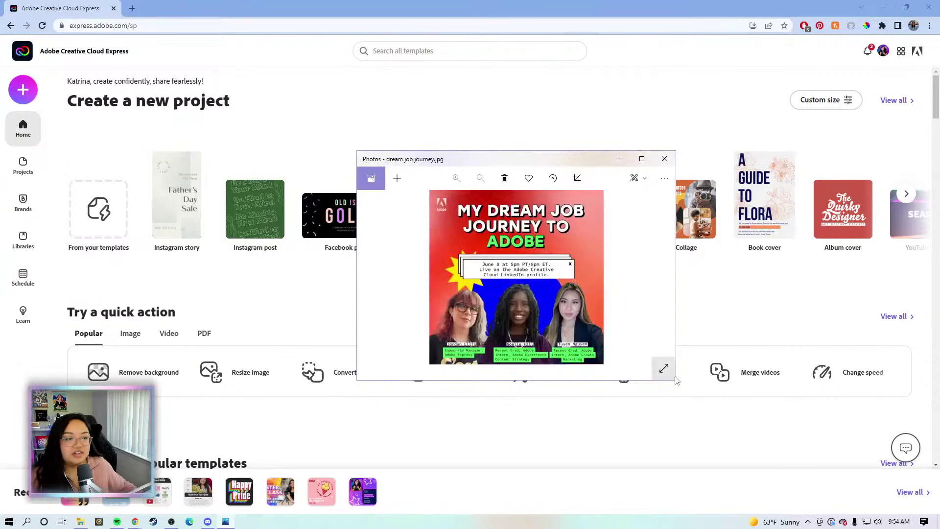
pyautogui.moveTo(360, 154); pyautogui.dragTo(165, 26)
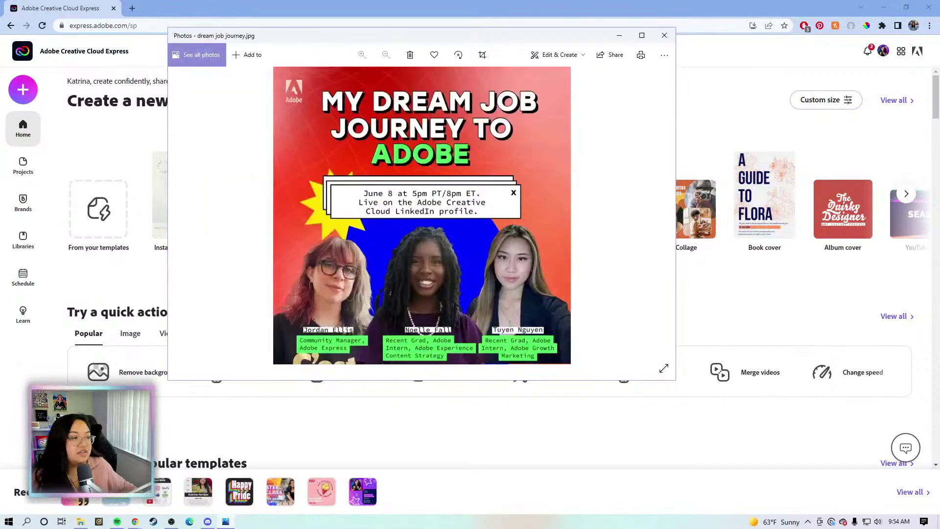
pyautogui.moveTo(359, 37); pyautogui.dragTo(399, 93)
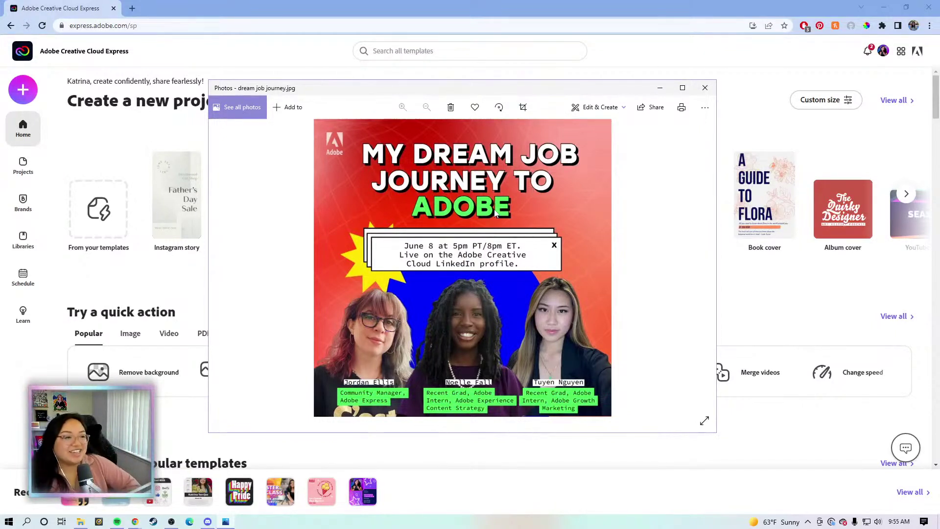
pyautogui.moveTo(533, 92); pyautogui.dragTo(520, 72)
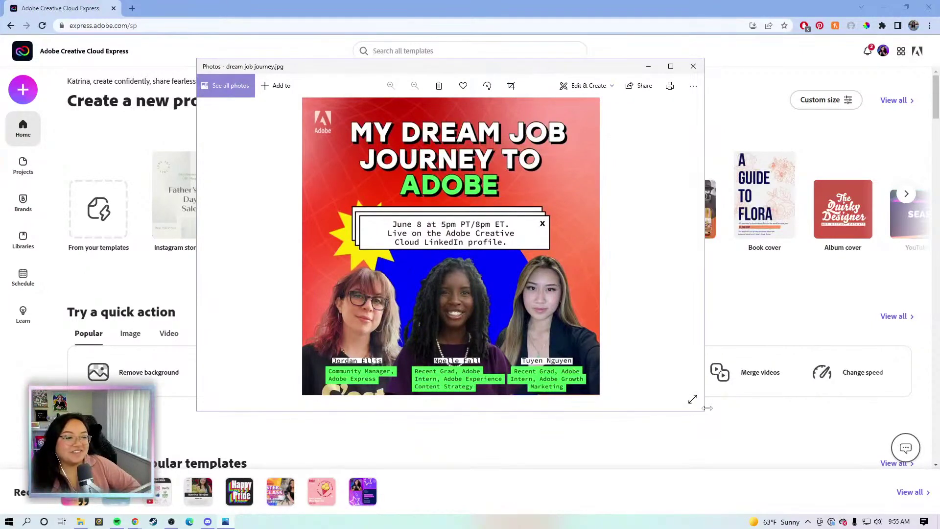
pyautogui.moveTo(704, 414); pyautogui.dragTo(748, 456)
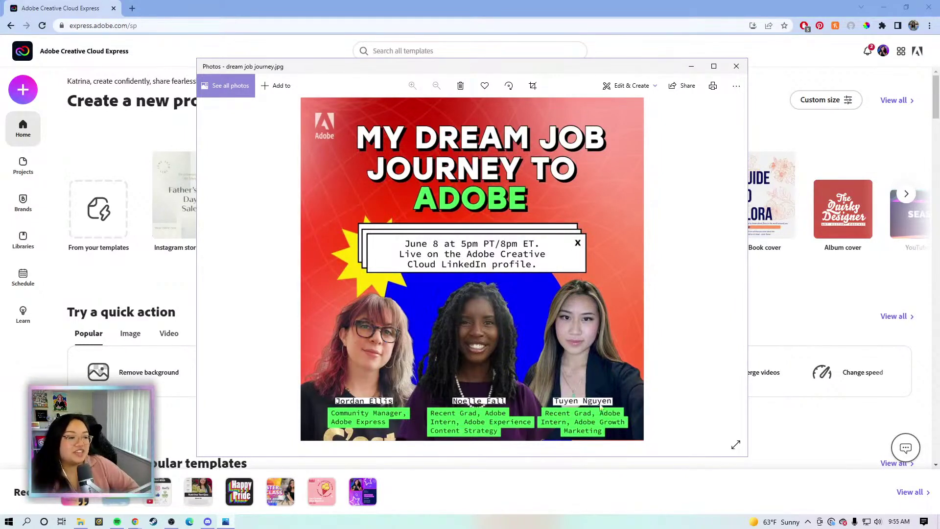
pyautogui.click(734, 67)
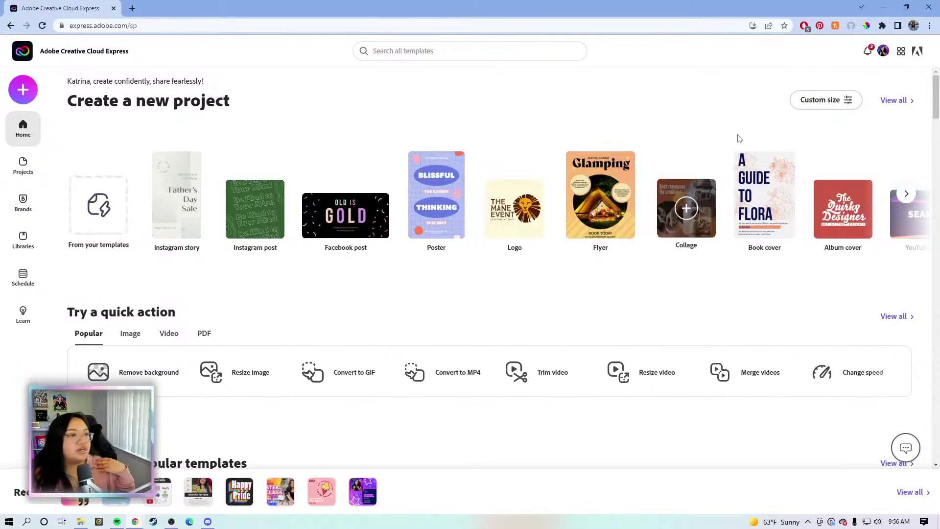
# Create a blank project using the Instagram portrait social post size, 1080 x 1350.
pyautogui.click(822, 101)
pyautogui.moveTo(416, 305); pyautogui.dragTo(366, 307)
pyautogui.click(377, 252)
pyautogui.click(397, 221)
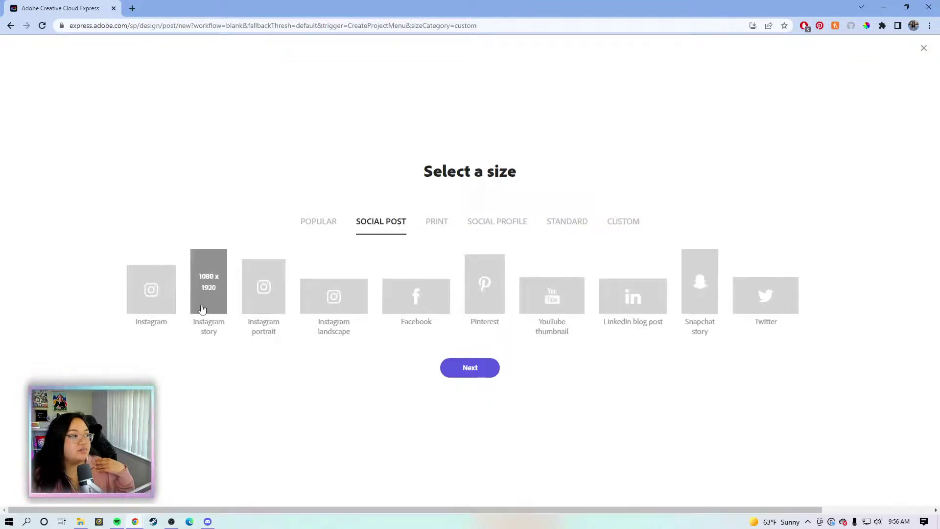
pyautogui.click(254, 295)
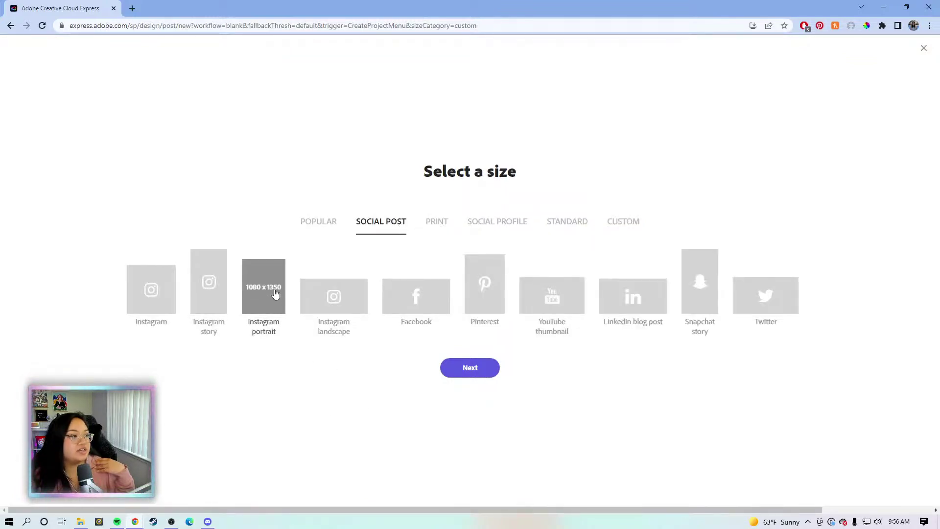
pyautogui.click(480, 370)
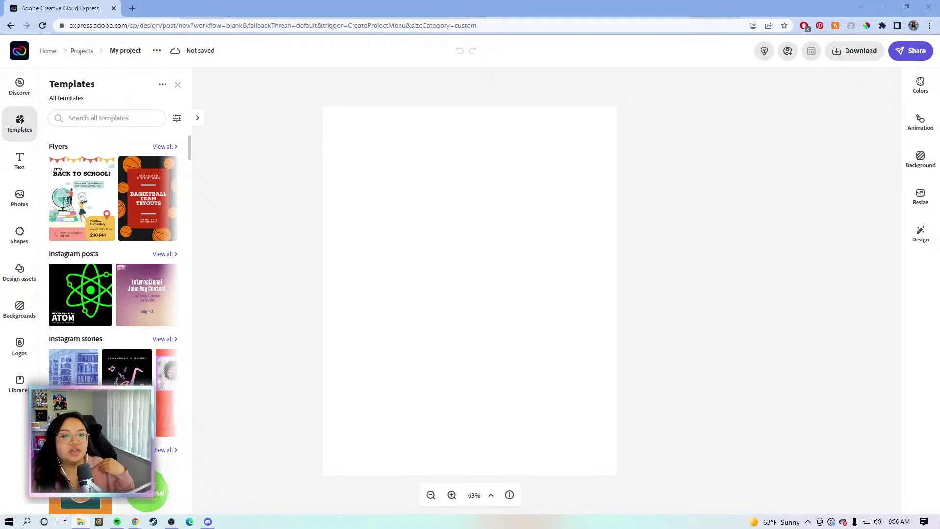
# Place the photo of the woman at the kitchen counter on the blank canvas and make it the full-page background.
pyautogui.moveTo(509, 366); pyautogui.dragTo(485, 366)
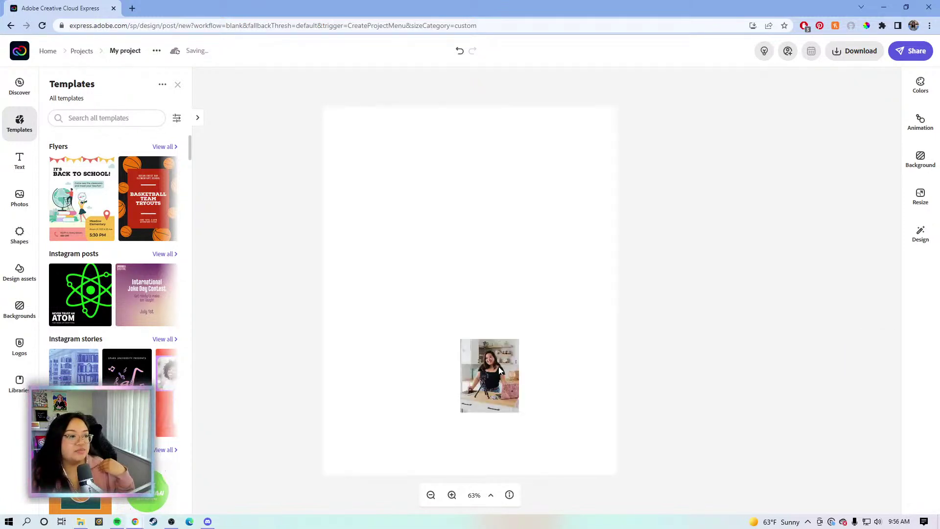
pyautogui.click(499, 370)
pyautogui.moveTo(520, 338); pyautogui.dragTo(593, 241)
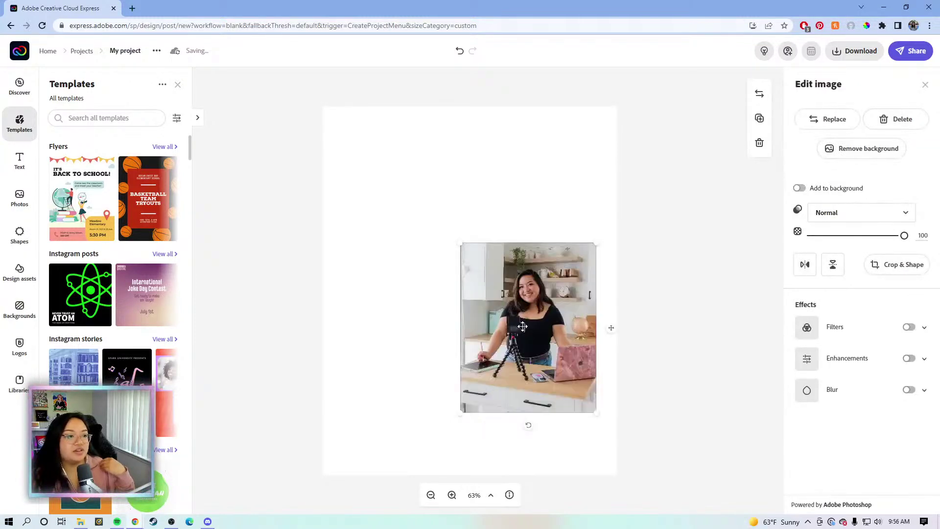
pyautogui.click(800, 189)
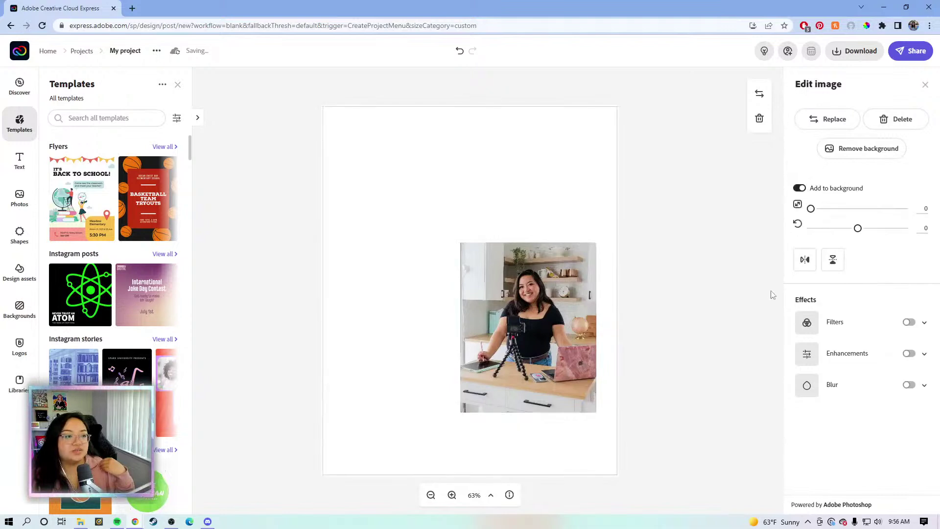
pyautogui.click(682, 269)
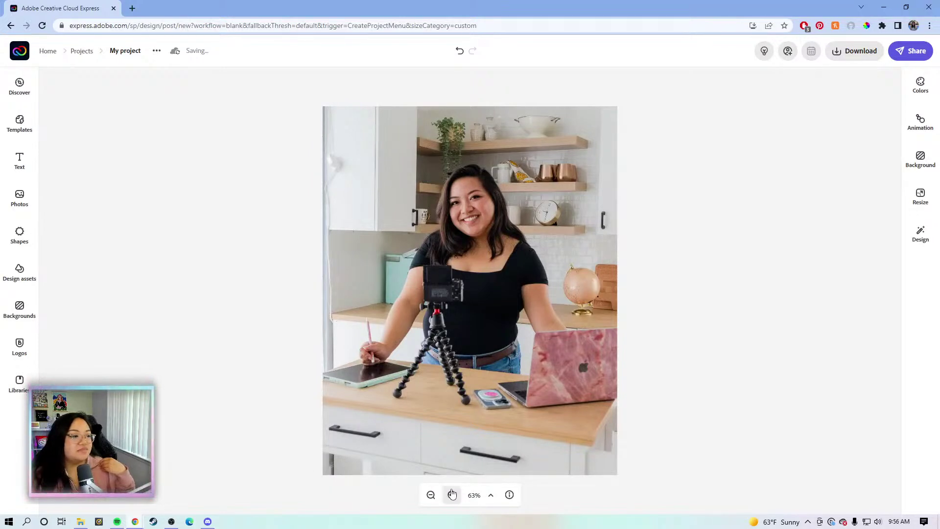
pyautogui.click(542, 194)
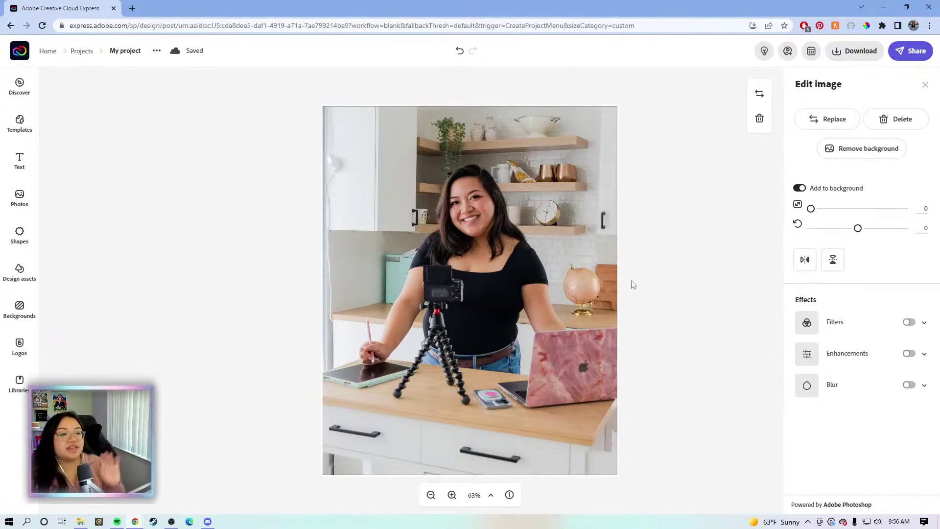
pyautogui.click(645, 148)
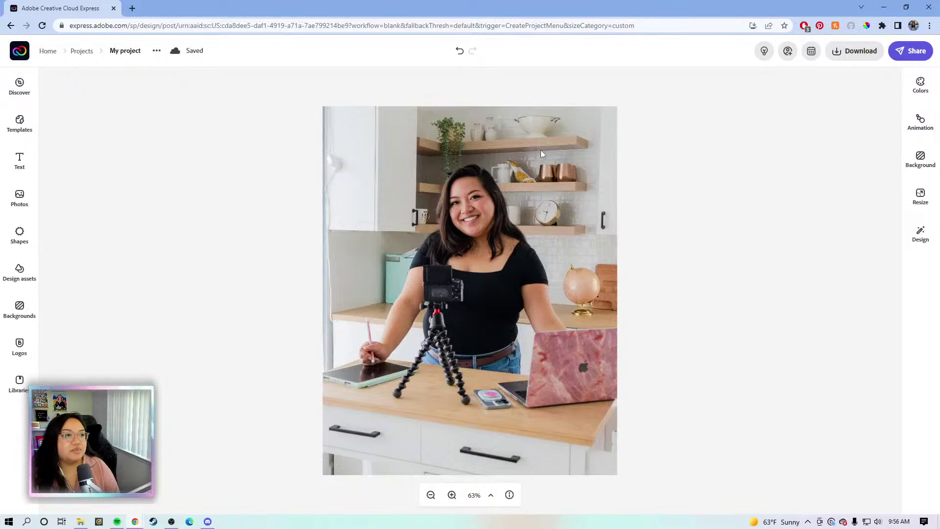
# Enable enhancements on the background photo and set contrast to 0, brightness to 5 and saturation to 5.
pyautogui.click(614, 162)
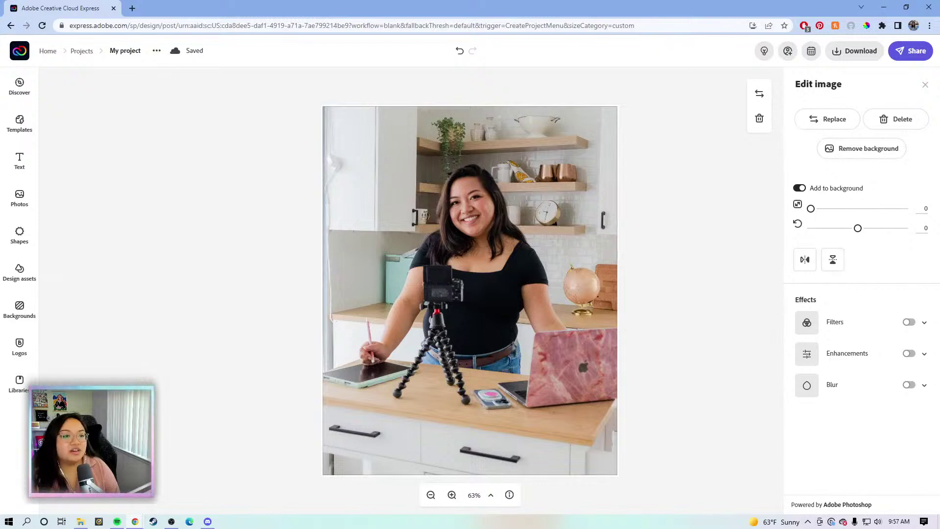
pyautogui.click(923, 355)
pyautogui.scroll(-1, 920, 353)
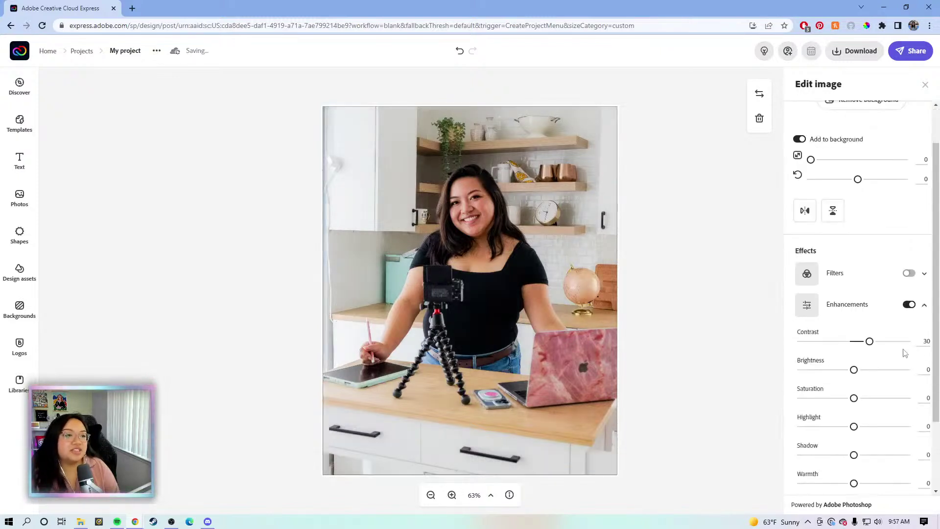
pyautogui.moveTo(870, 341); pyautogui.dragTo(853, 341)
pyautogui.scroll(-2, 863, 326)
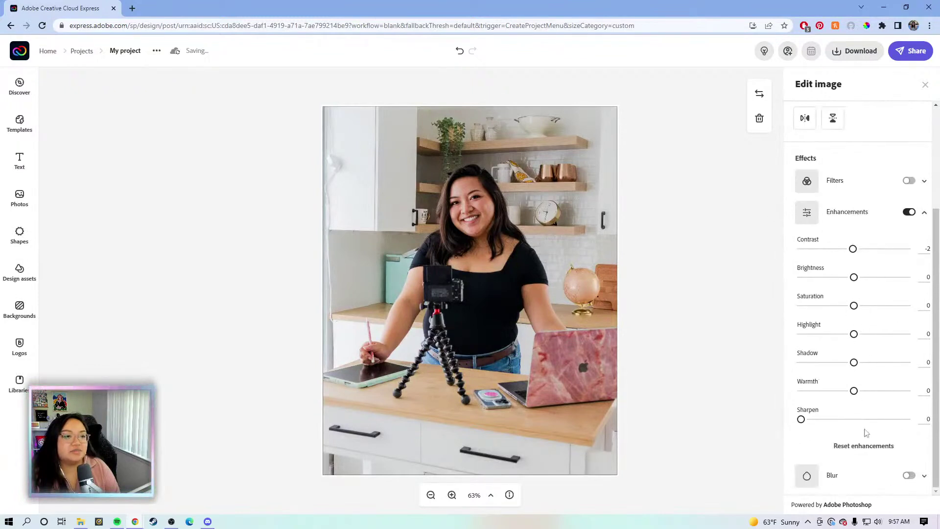
pyautogui.moveTo(853, 248)
pyautogui.mouseDown()
pyautogui.moveTo(862, 248)
pyautogui.moveTo(827, 249)
pyautogui.moveTo(854, 249)
pyautogui.mouseUp()
pyautogui.moveTo(854, 283)
pyautogui.mouseDown()
pyautogui.moveTo(875, 284)
pyautogui.moveTo(858, 287)
pyautogui.mouseUp()
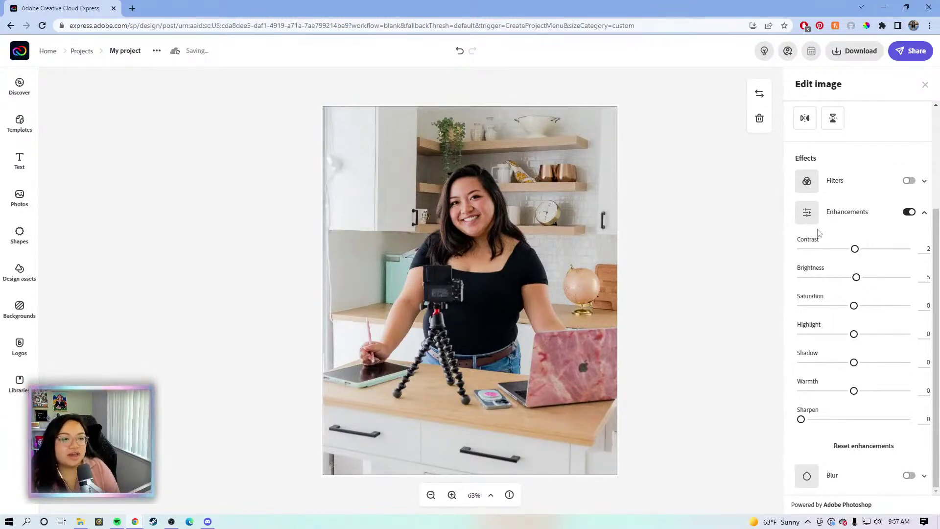
pyautogui.moveTo(854, 249); pyautogui.dragTo(856, 250)
pyautogui.click(853, 249)
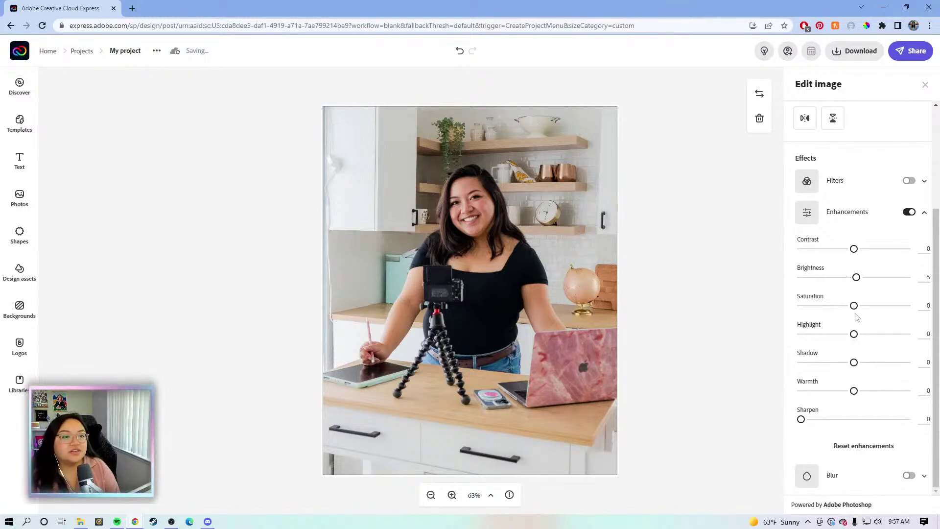
pyautogui.moveTo(854, 306); pyautogui.dragTo(857, 306)
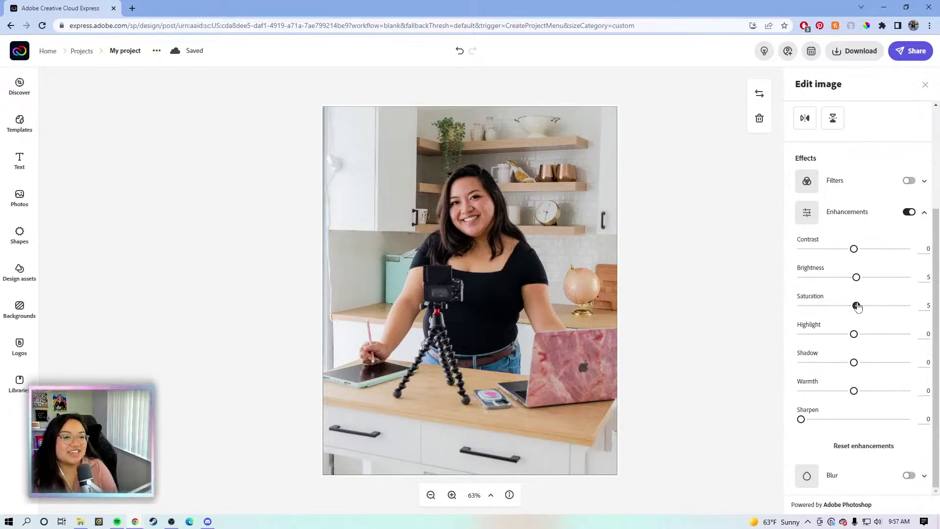
# Set the kitchen photo's brightness to 25, contrast to 5, saturation to 21 and highlight to -10.
pyautogui.moveTo(856, 306); pyautogui.dragTo(868, 277)
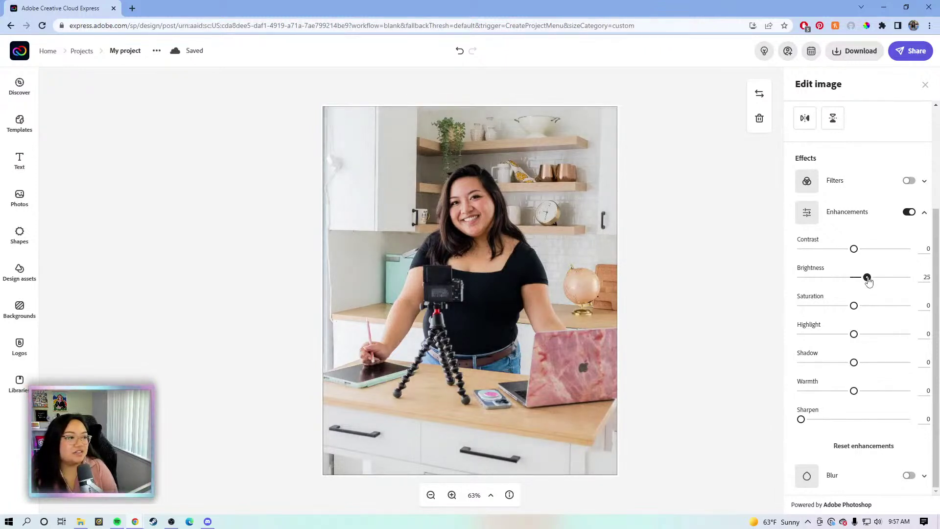
pyautogui.moveTo(854, 249); pyautogui.dragTo(857, 251)
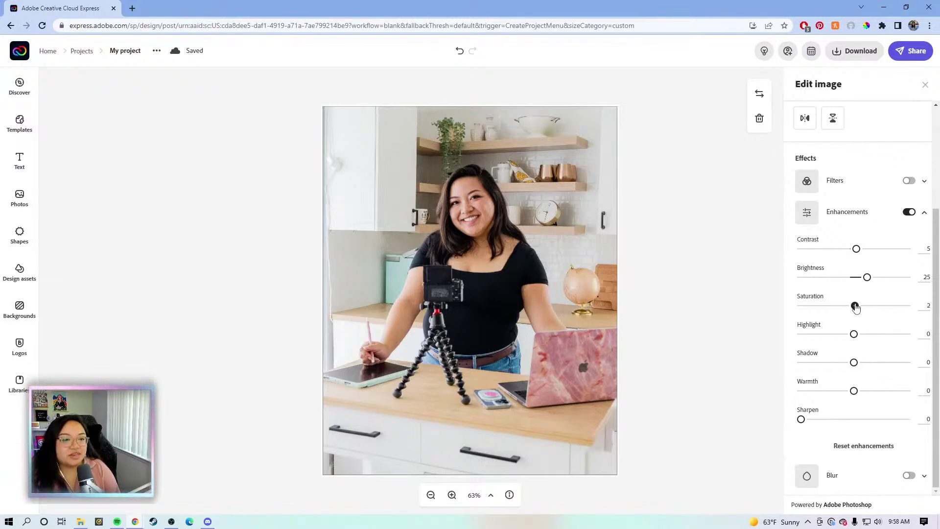
pyautogui.moveTo(854, 307); pyautogui.dragTo(857, 307)
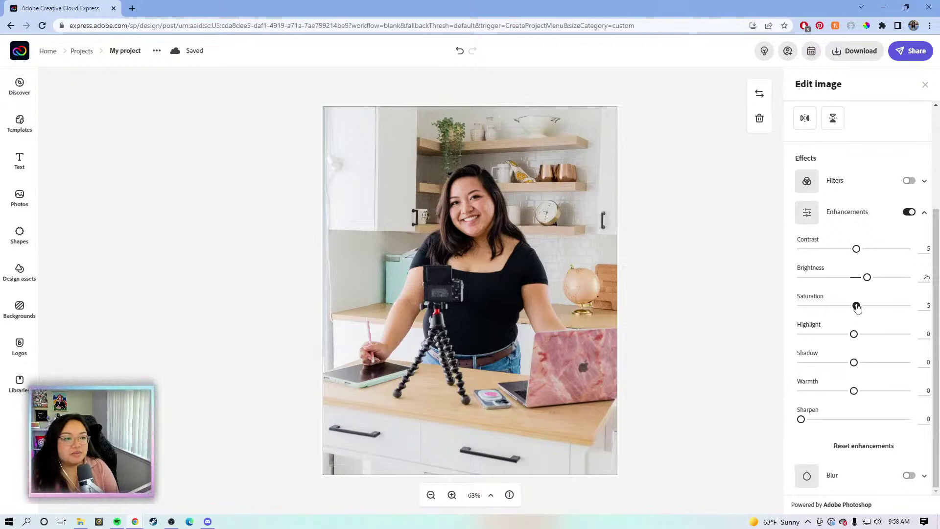
pyautogui.moveTo(857, 306); pyautogui.dragTo(866, 307)
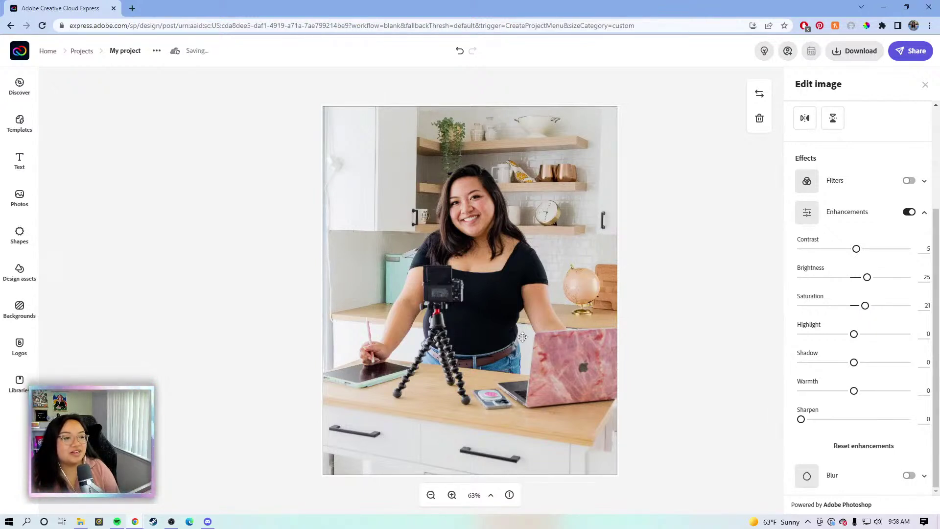
pyautogui.moveTo(853, 334); pyautogui.dragTo(853, 335)
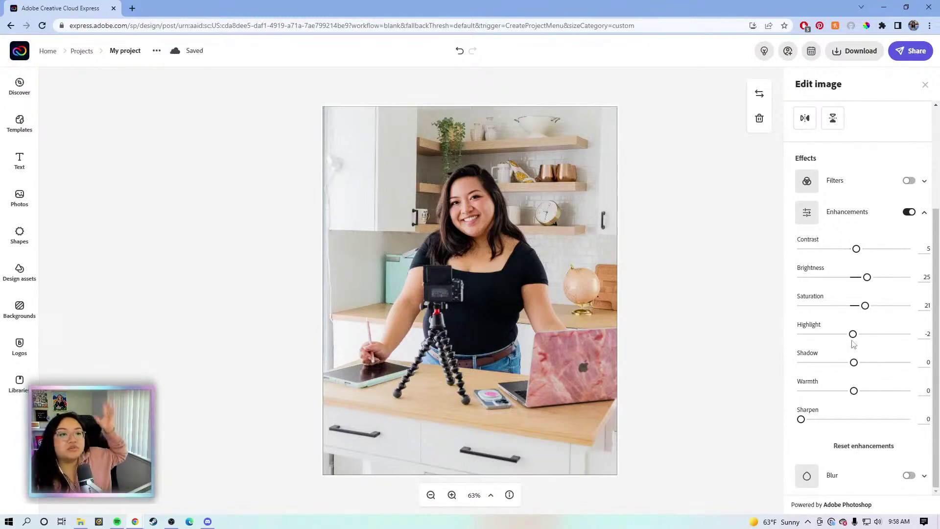
pyautogui.moveTo(852, 338); pyautogui.dragTo(879, 333)
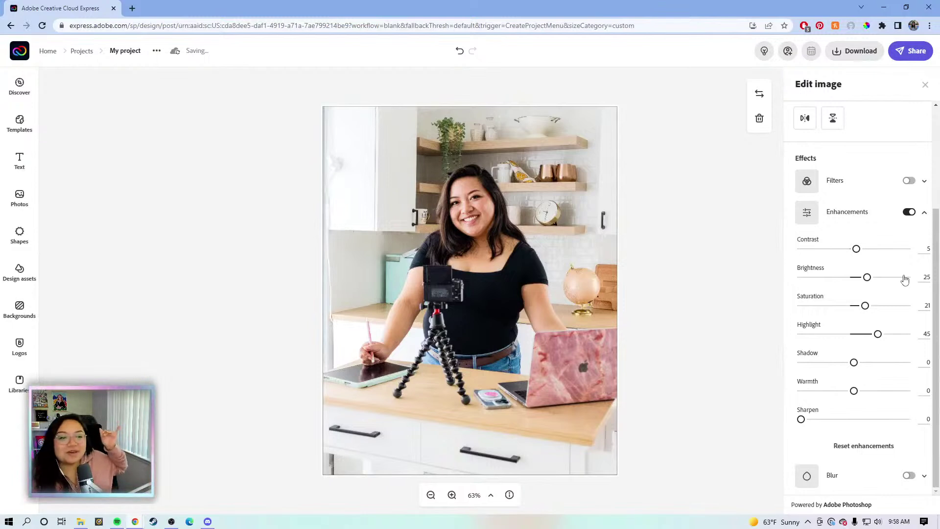
pyautogui.moveTo(878, 334); pyautogui.dragTo(849, 334)
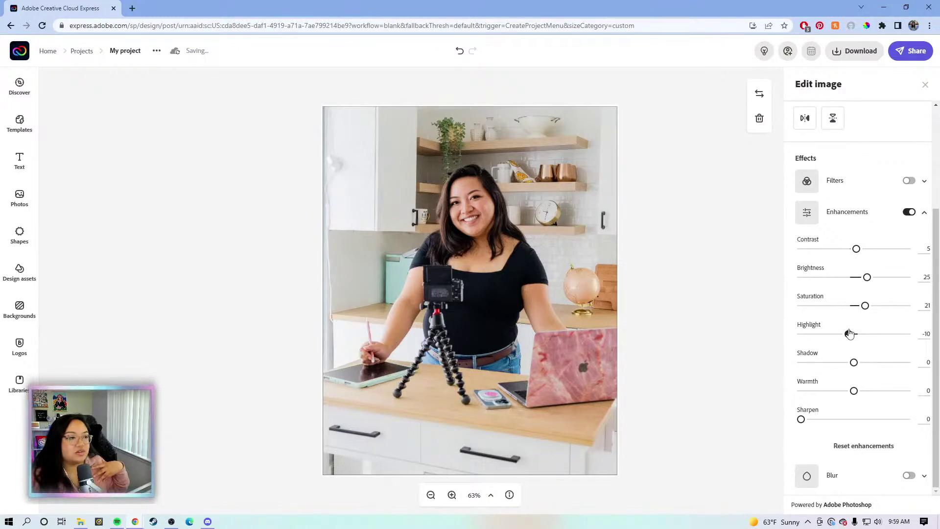
# Try raising the kitchen photo's shadow enhancement to 87.
pyautogui.moveTo(859, 362); pyautogui.dragTo(894, 376)
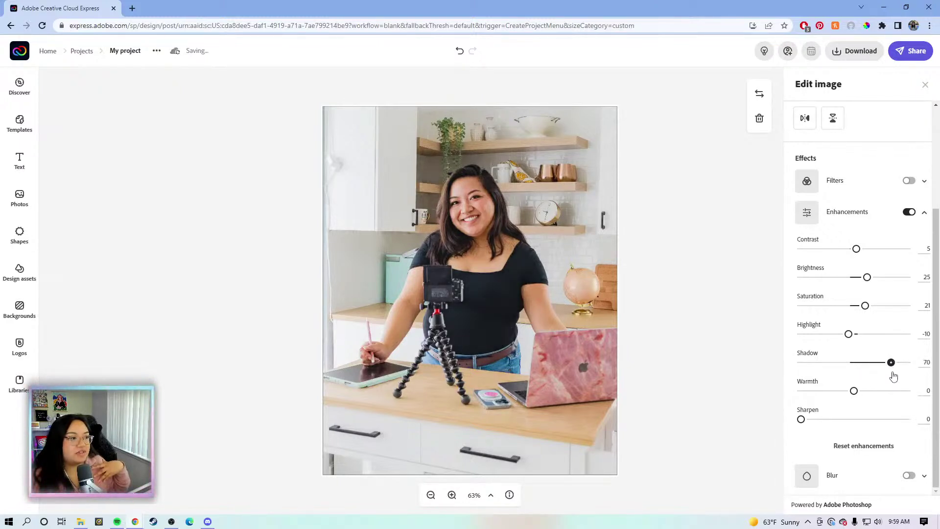
pyautogui.moveTo(893, 376); pyautogui.dragTo(902, 376)
pyautogui.rightClick(902, 376)
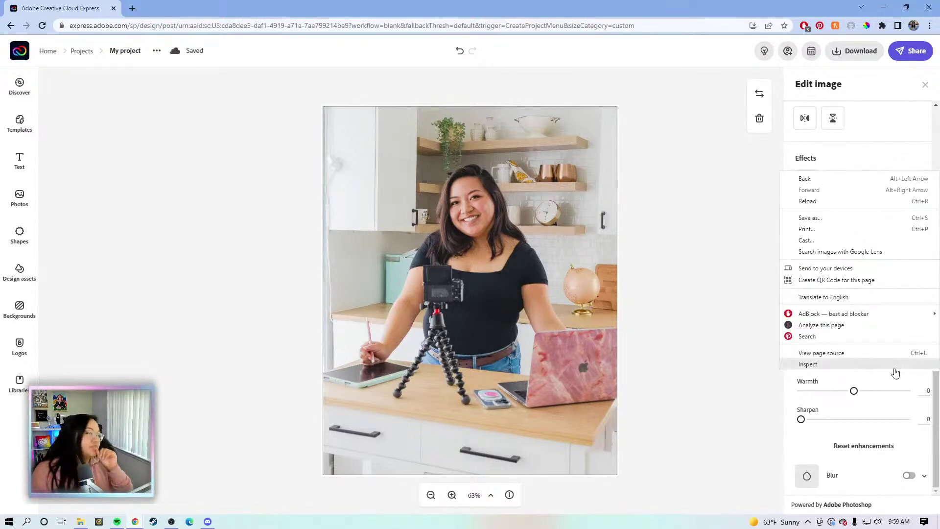
pyautogui.click(894, 368)
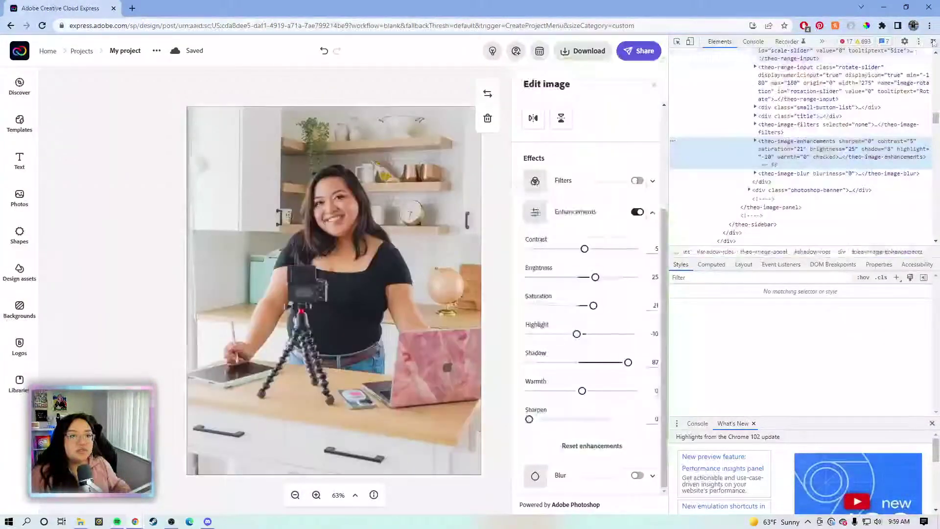
pyautogui.click(933, 42)
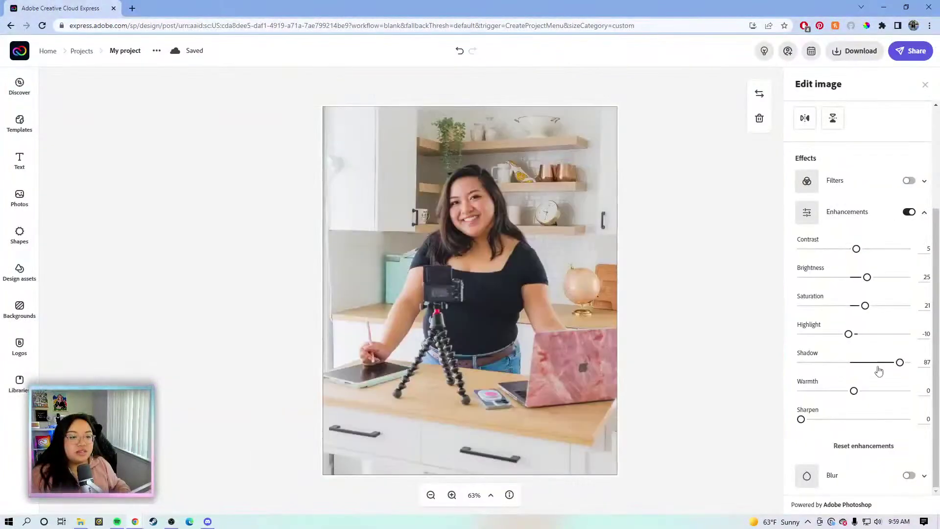
# Set the kitchen photo's shadow to -10, warmth to -5 and sharpen to 5, then collapse the enhancements and deselect the photo.
pyautogui.click(876, 365)
pyautogui.moveTo(875, 363); pyautogui.dragTo(850, 362)
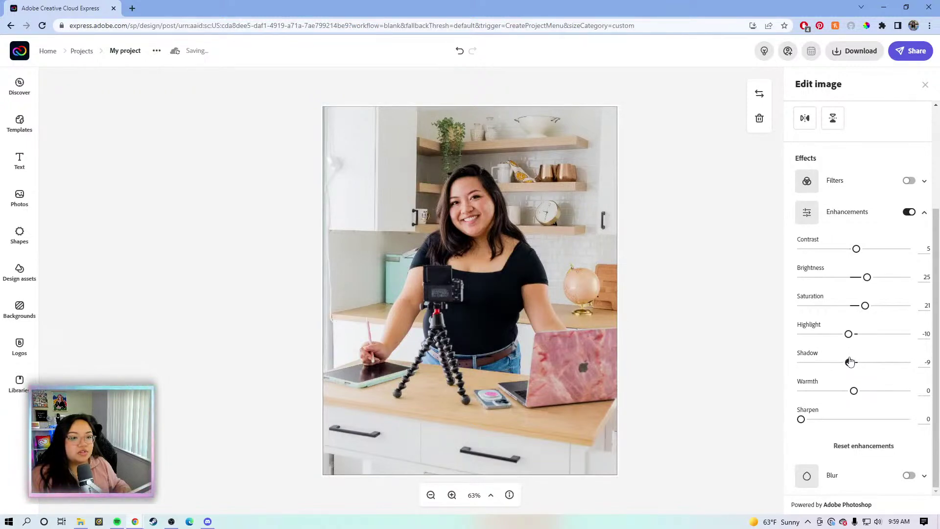
pyautogui.moveTo(850, 361); pyautogui.dragTo(853, 391)
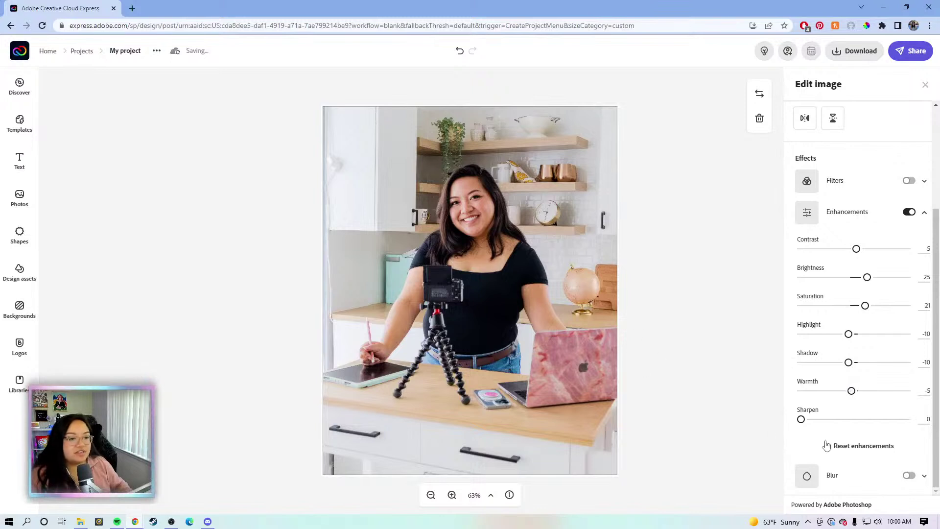
pyautogui.moveTo(801, 419); pyautogui.dragTo(804, 421)
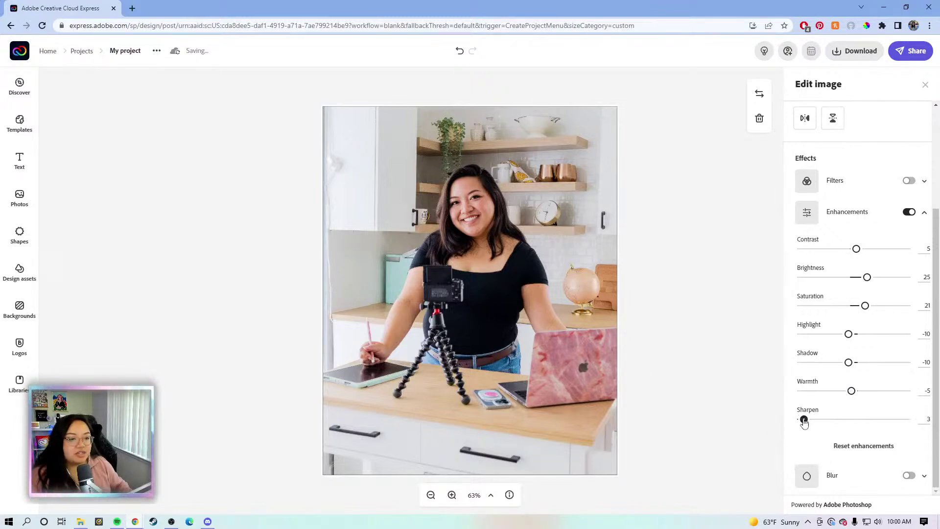
pyautogui.moveTo(804, 422); pyautogui.dragTo(806, 420)
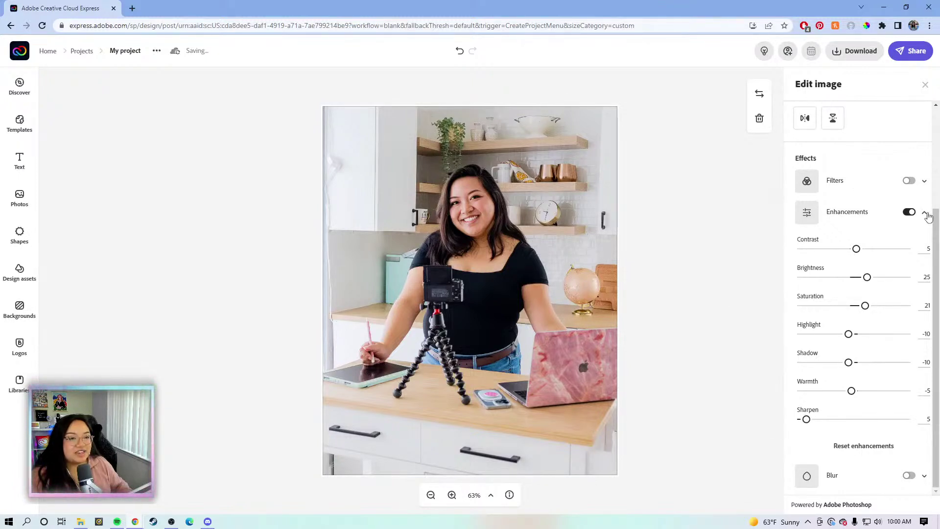
pyautogui.click(924, 214)
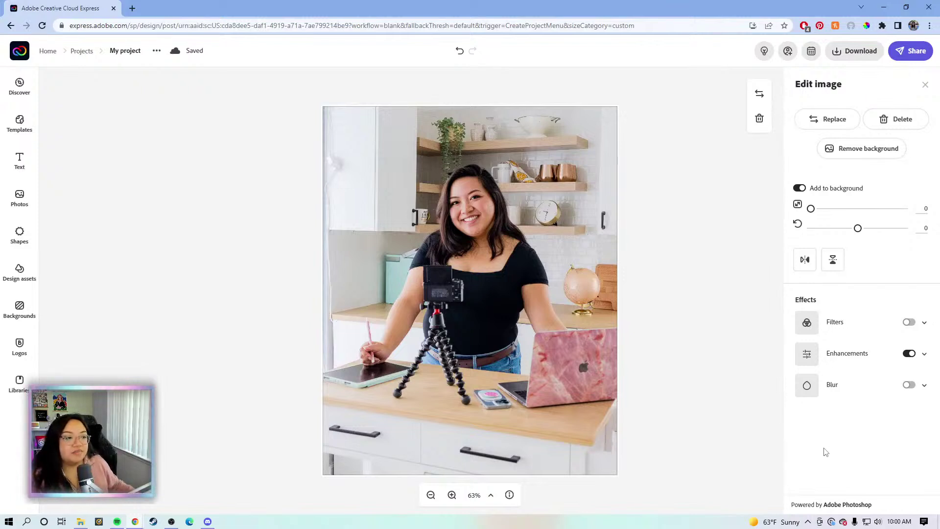
pyautogui.click(710, 382)
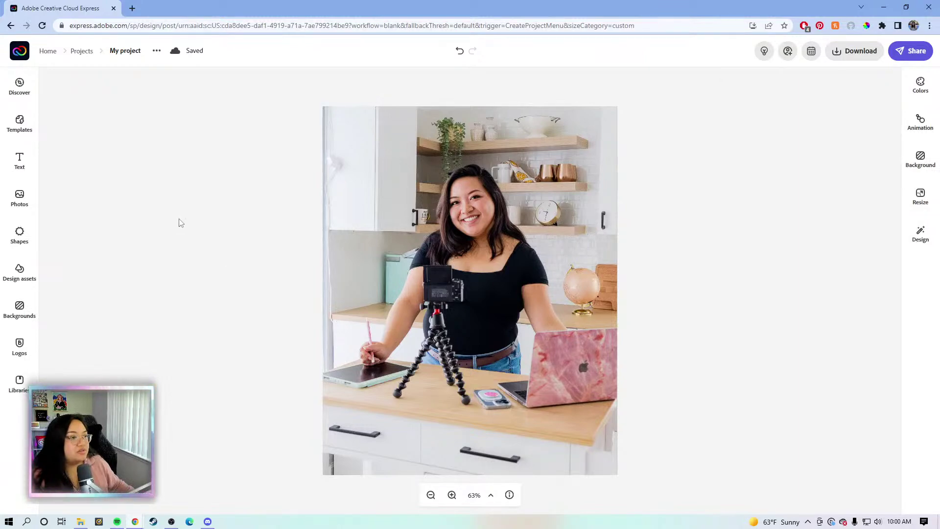
# Return to the home page and create another blank project in the Instagram portrait social post size.
pyautogui.click(18, 51)
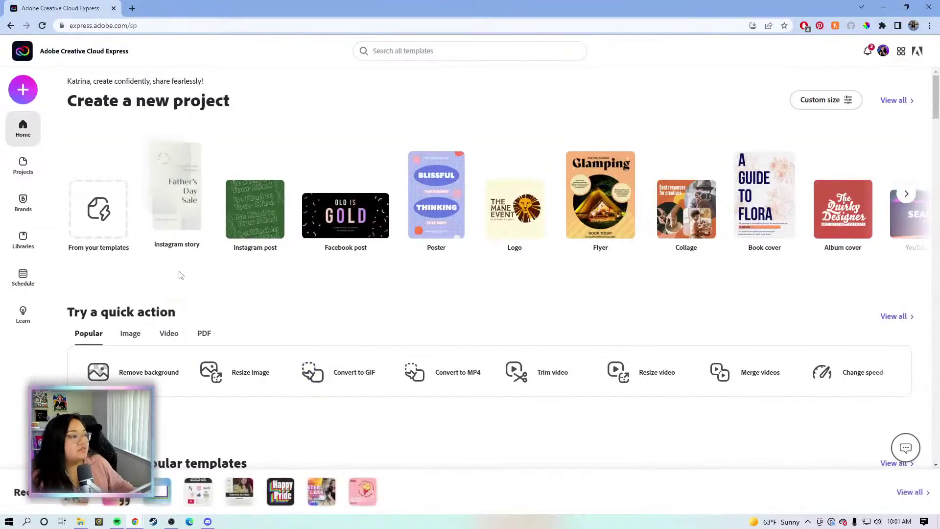
pyautogui.scroll(-1, 354, 327)
pyautogui.scroll(-2, 350, 325)
pyautogui.scroll(3, 350, 326)
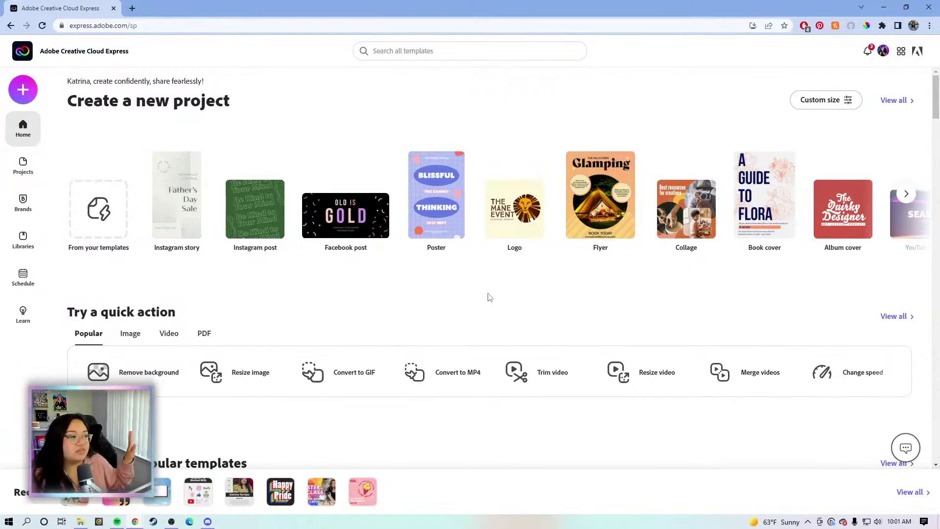
pyautogui.scroll(-3, 488, 297)
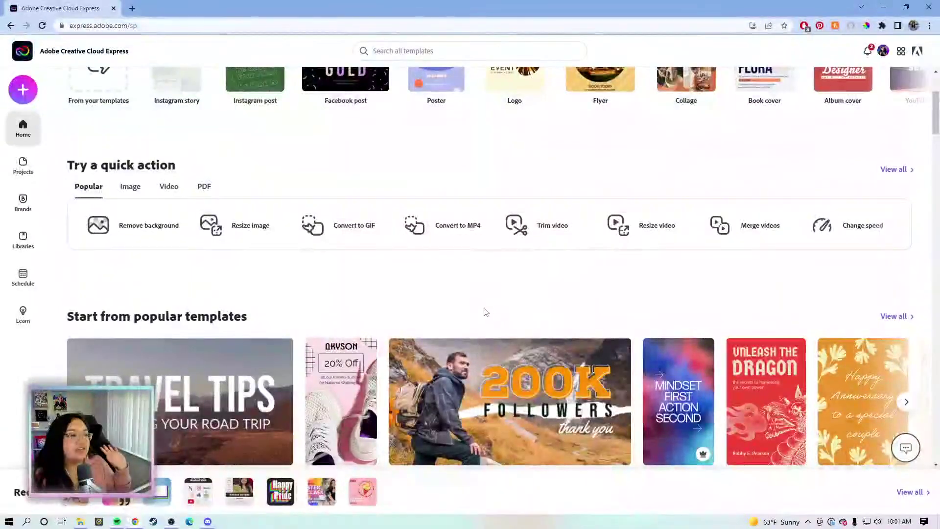
pyautogui.scroll(2, 404, 292)
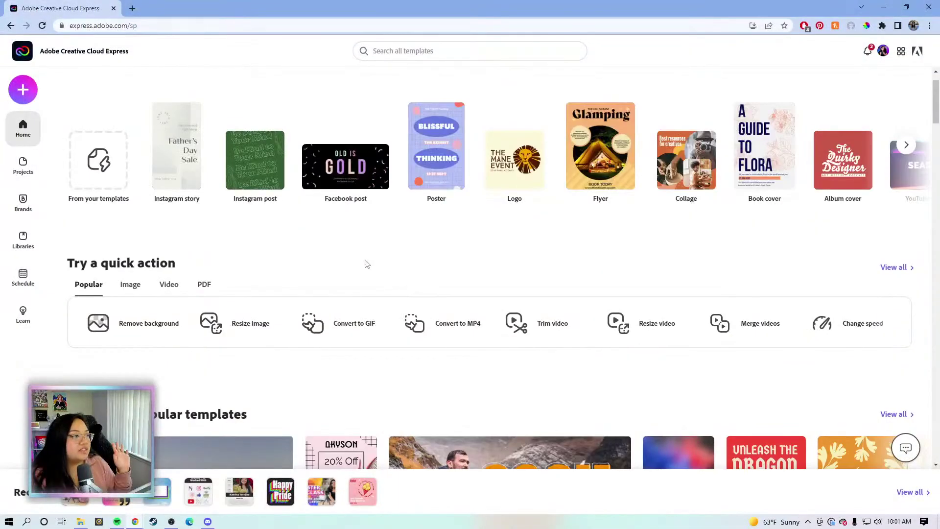
pyautogui.scroll(1, 314, 272)
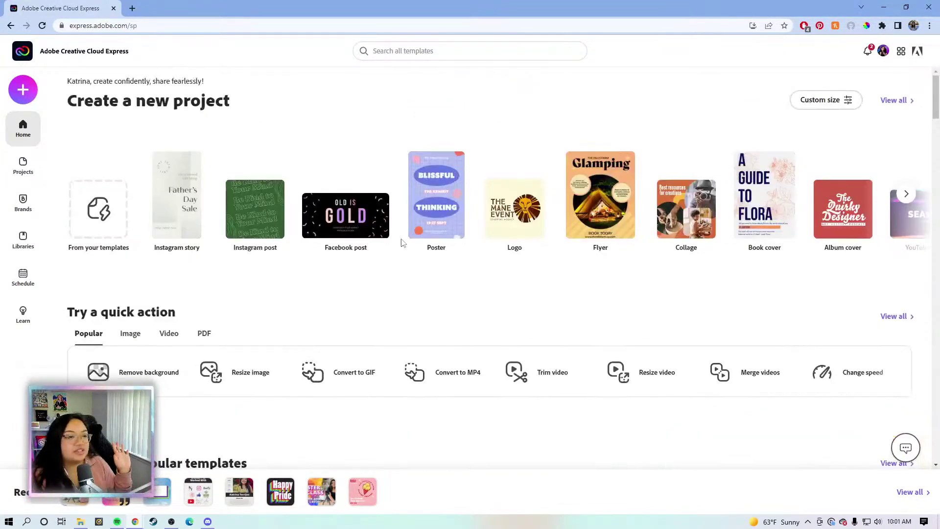
pyautogui.click(810, 100)
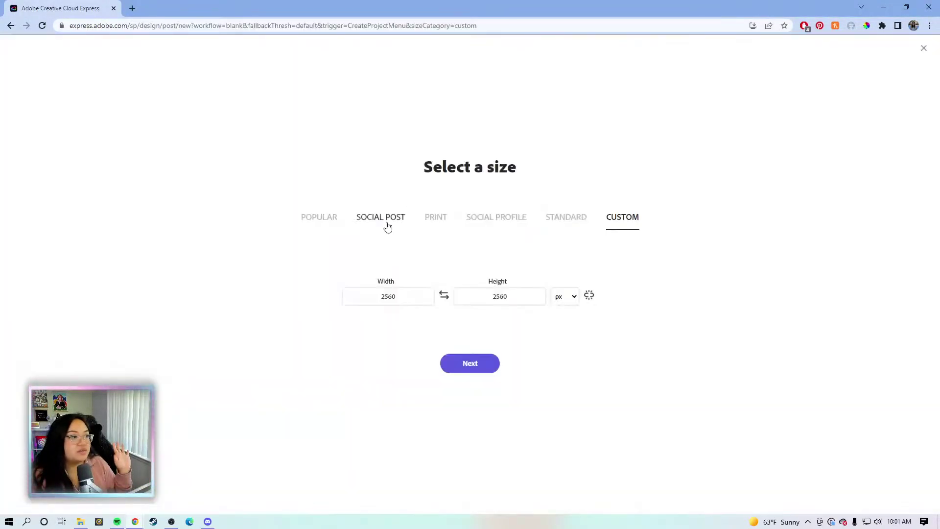
pyautogui.click(444, 224)
pyautogui.click(379, 218)
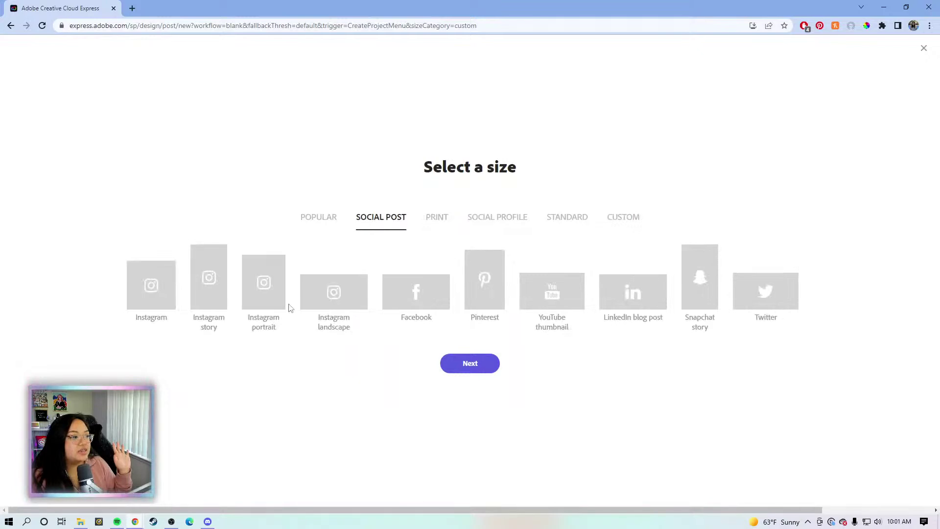
pyautogui.click(255, 293)
pyautogui.click(478, 369)
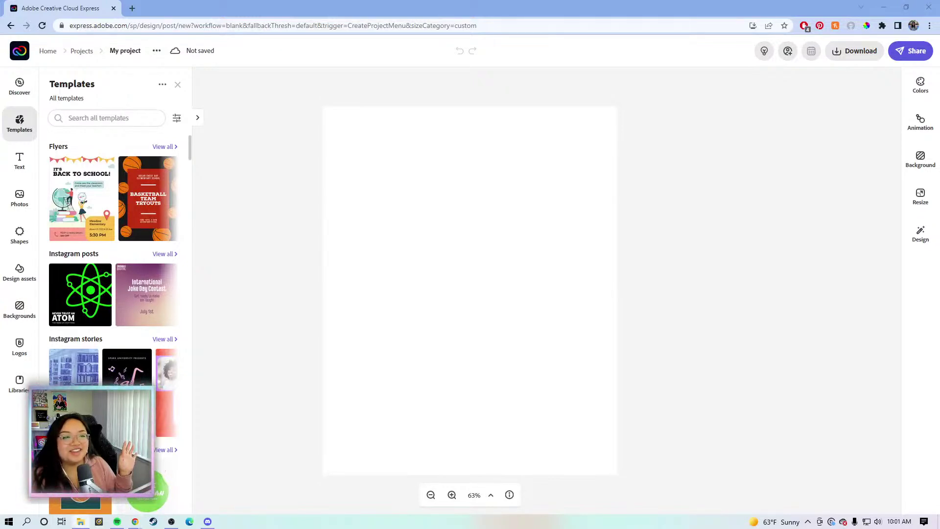
# Place the photo of the woman seated before the red light wall on the blank canvas and make it the full-page background.
pyautogui.moveTo(939, 338); pyautogui.dragTo(485, 304)
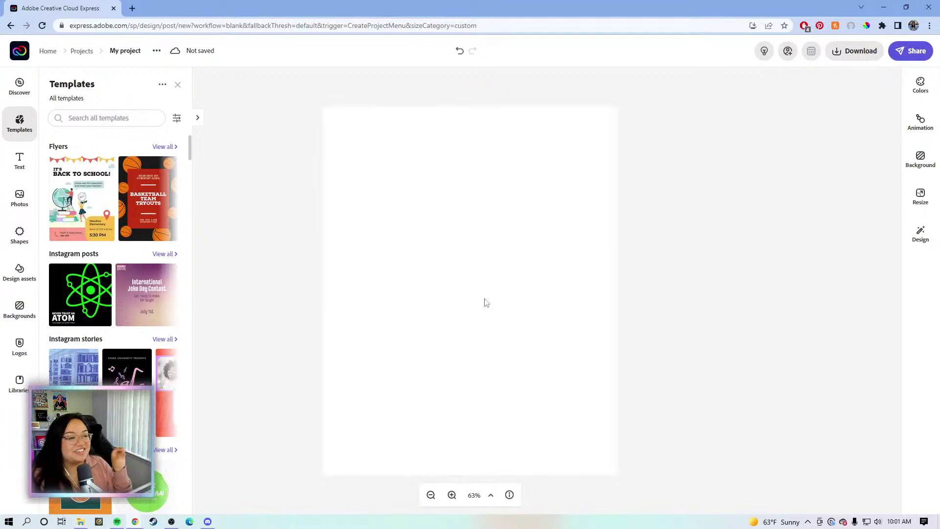
pyautogui.click(489, 307)
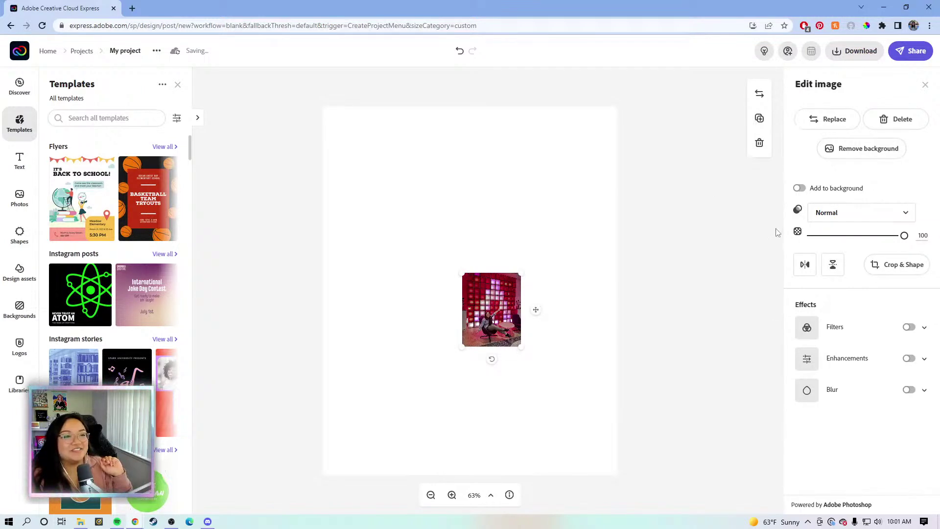
pyautogui.click(803, 191)
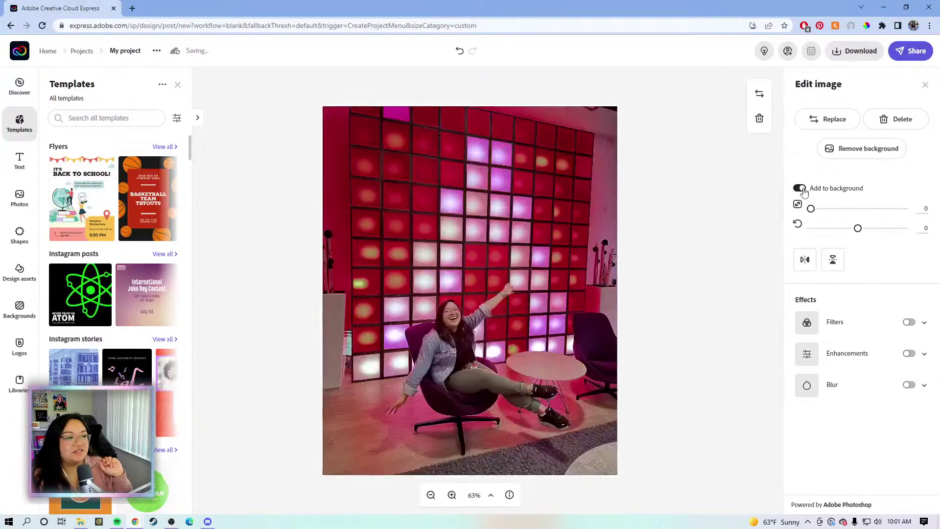
pyautogui.click(713, 274)
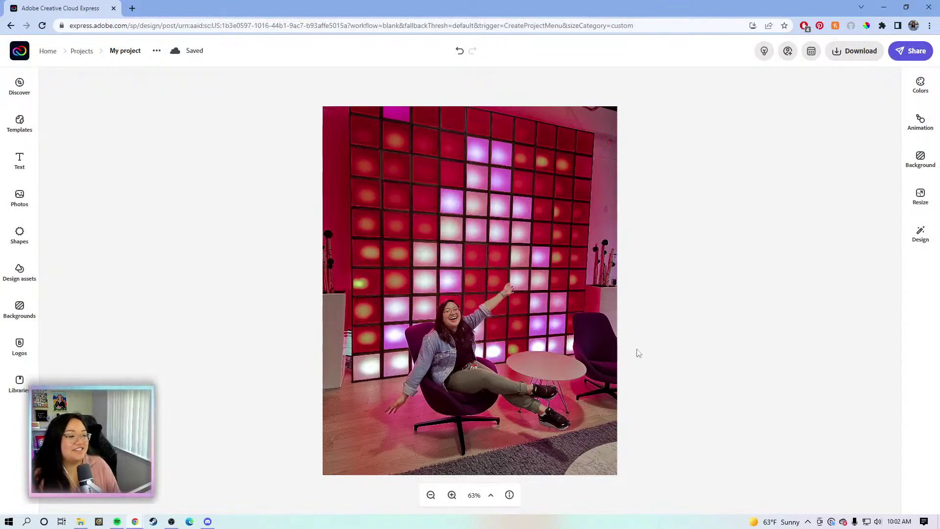
# Enable enhancements on the red light wall photo and set contrast to 1, brightness to 21 and warmth to 3.
pyautogui.click(549, 292)
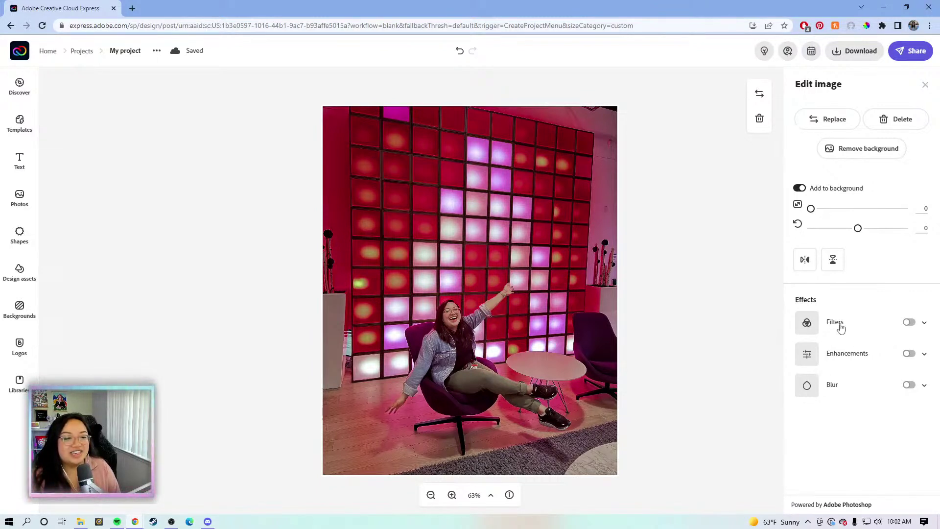
pyautogui.click(925, 353)
pyautogui.moveTo(869, 390); pyautogui.dragTo(855, 395)
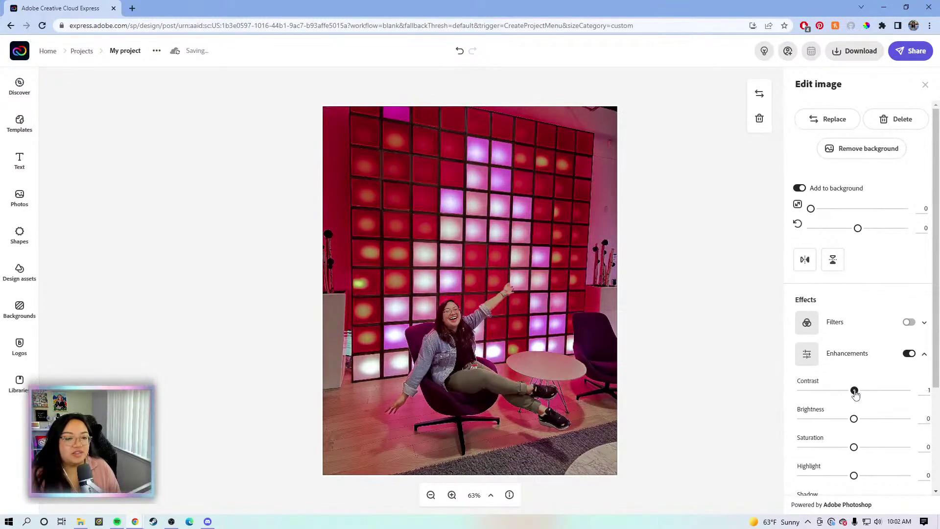
pyautogui.scroll(-3, 856, 369)
pyautogui.moveTo(854, 278); pyautogui.dragTo(861, 278)
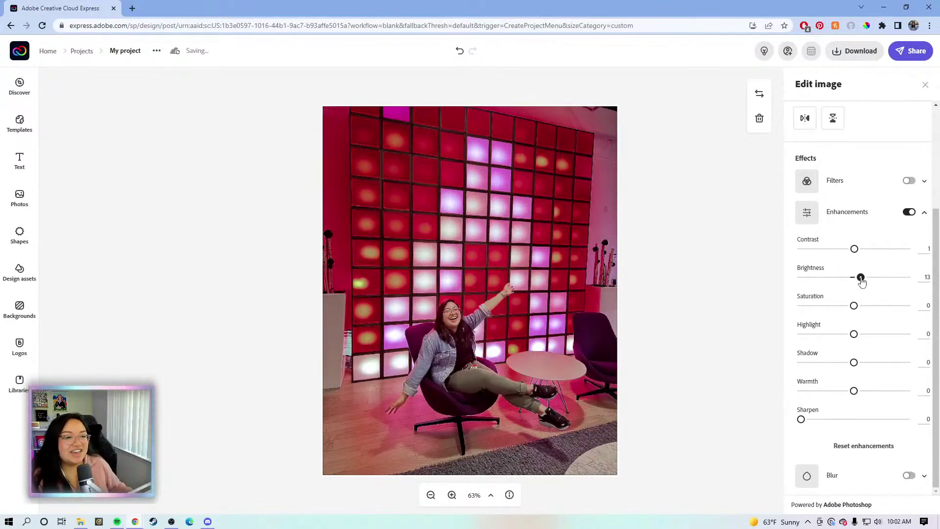
pyautogui.click(860, 278)
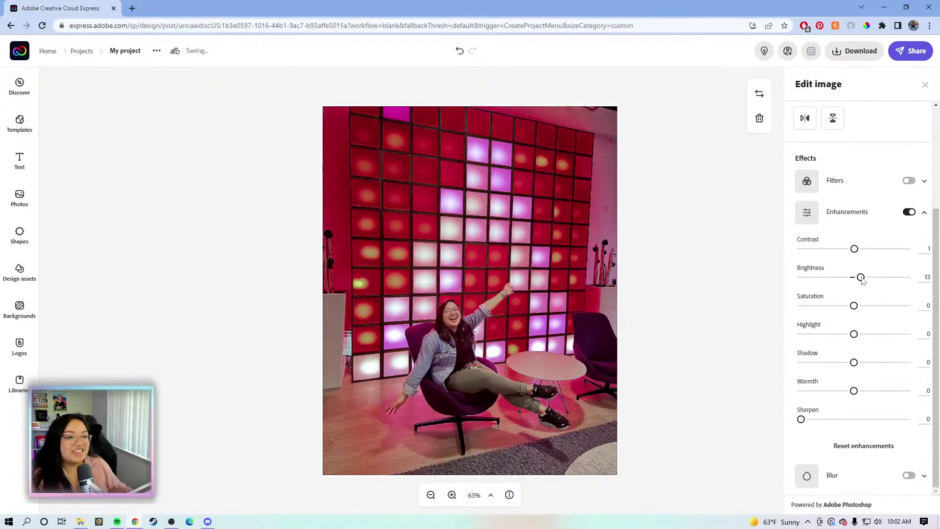
pyautogui.moveTo(862, 278); pyautogui.dragTo(865, 277)
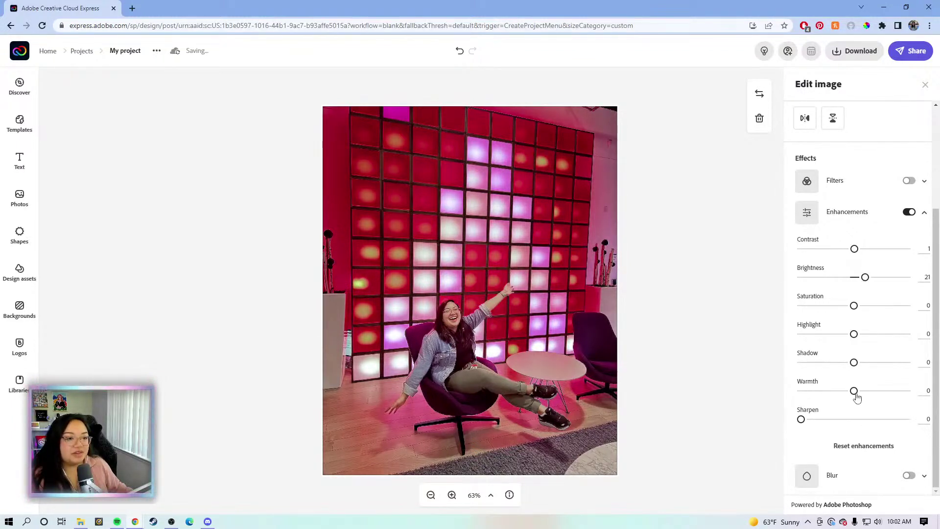
pyautogui.moveTo(857, 394); pyautogui.dragTo(857, 390)
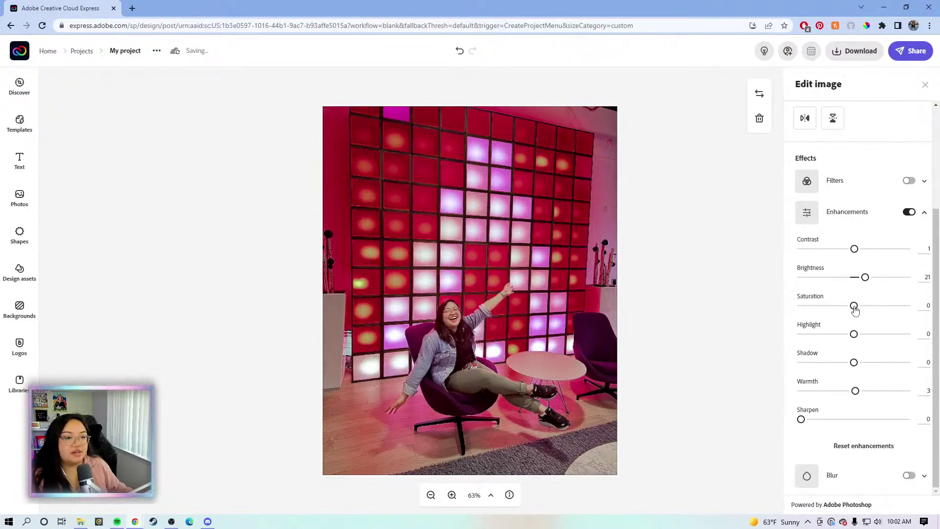
# Set the red light wall photo's highlight to 6 and deselect the photo.
pyautogui.moveTo(854, 334); pyautogui.dragTo(858, 336)
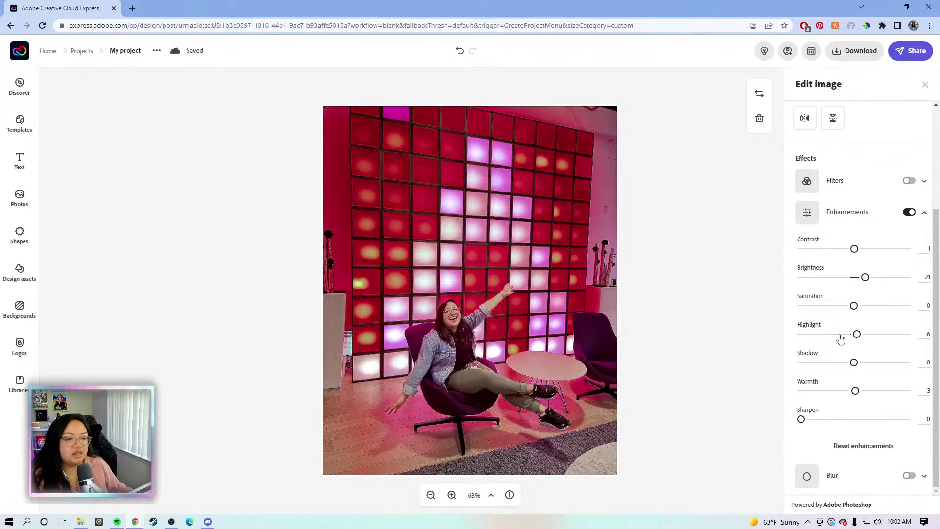
pyautogui.scroll(3, 838, 390)
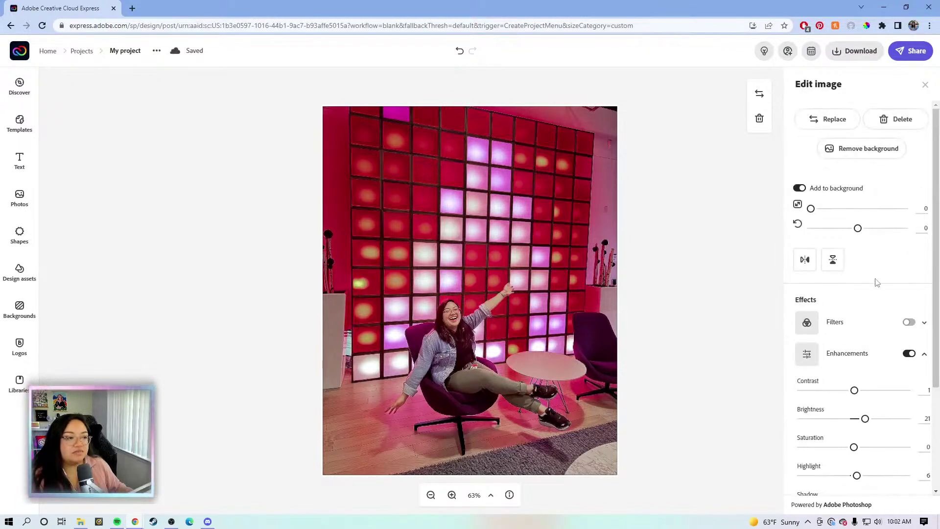
pyautogui.click(653, 247)
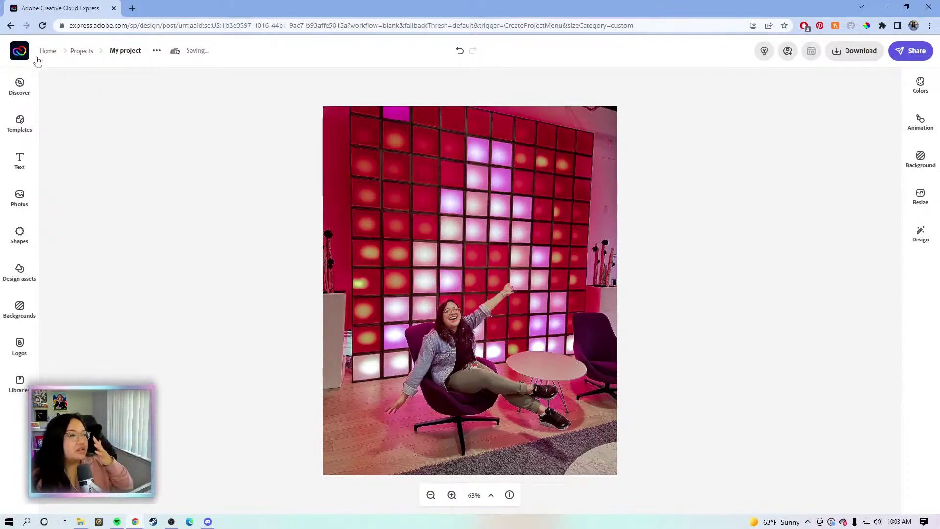
# Return to the home page and open the content schedule.
pyautogui.click(25, 55)
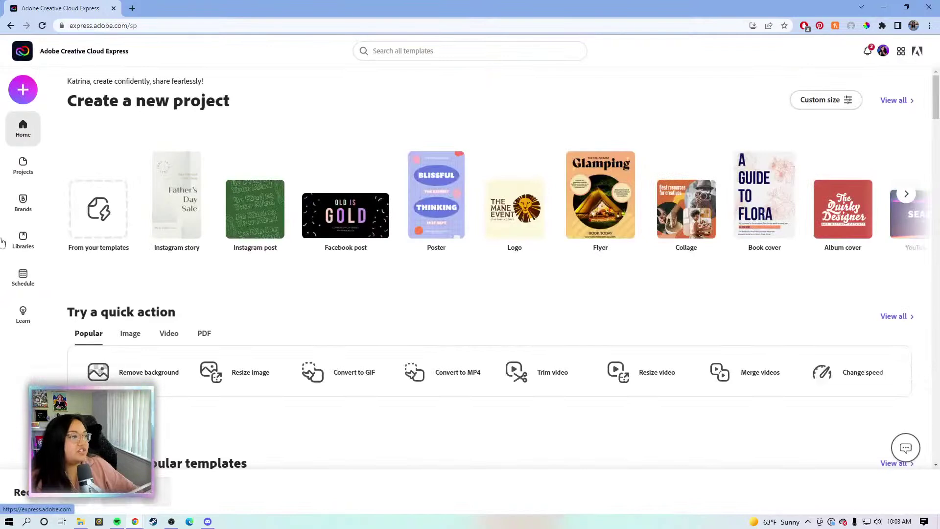
pyautogui.click(24, 281)
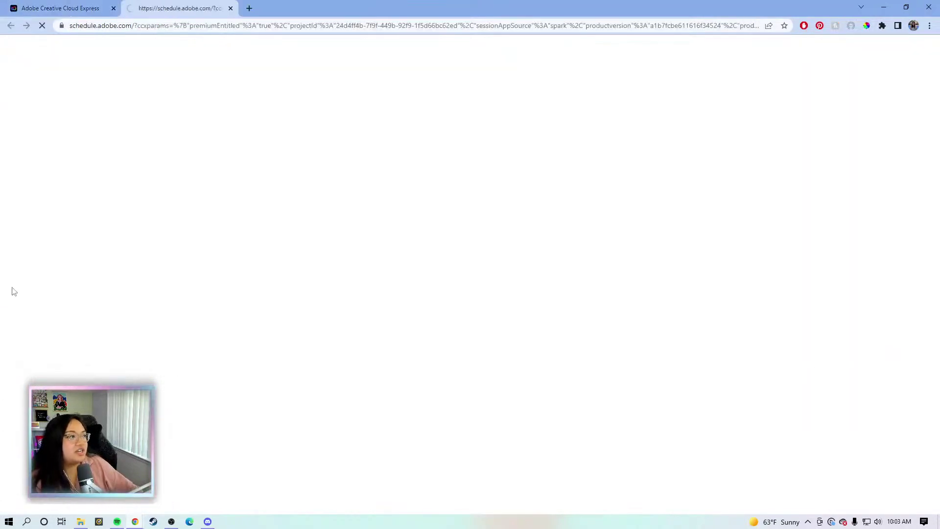
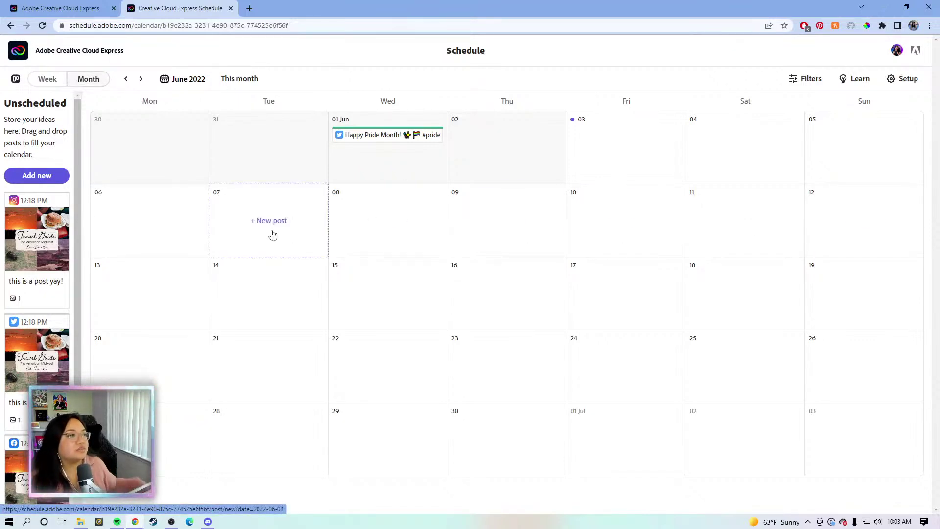
# Compare the schedule's week and month views, browsing the weeks of 3 and 10 June 2022 and ending on the month view.
pyautogui.click(47, 79)
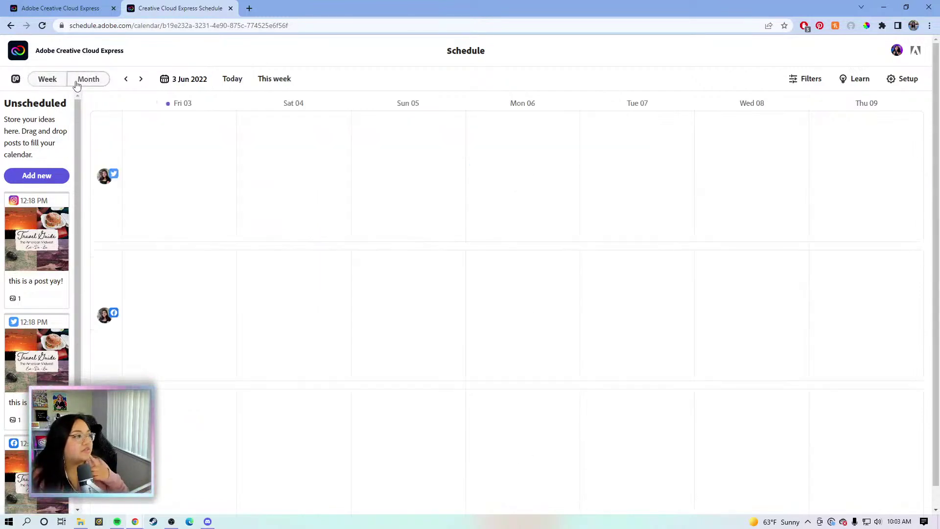
pyautogui.click(142, 79)
pyautogui.click(126, 80)
pyautogui.click(140, 80)
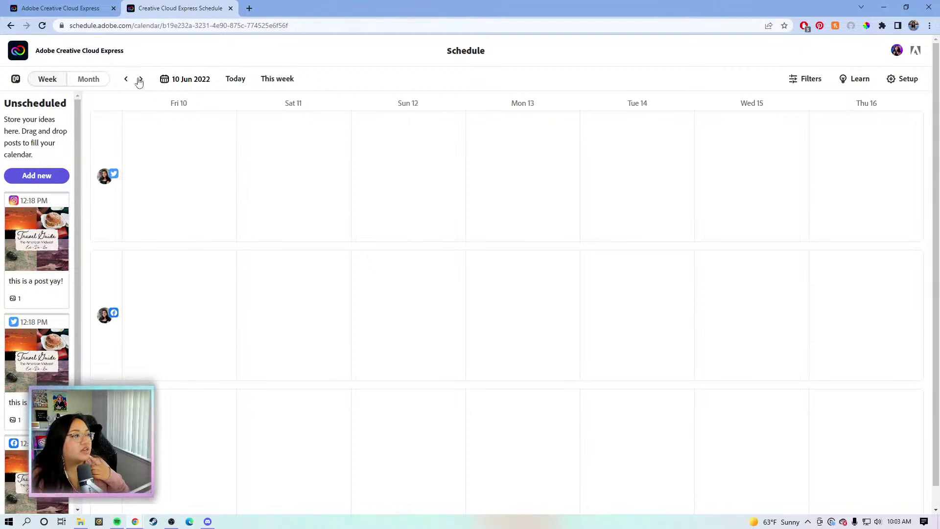
pyautogui.click(89, 79)
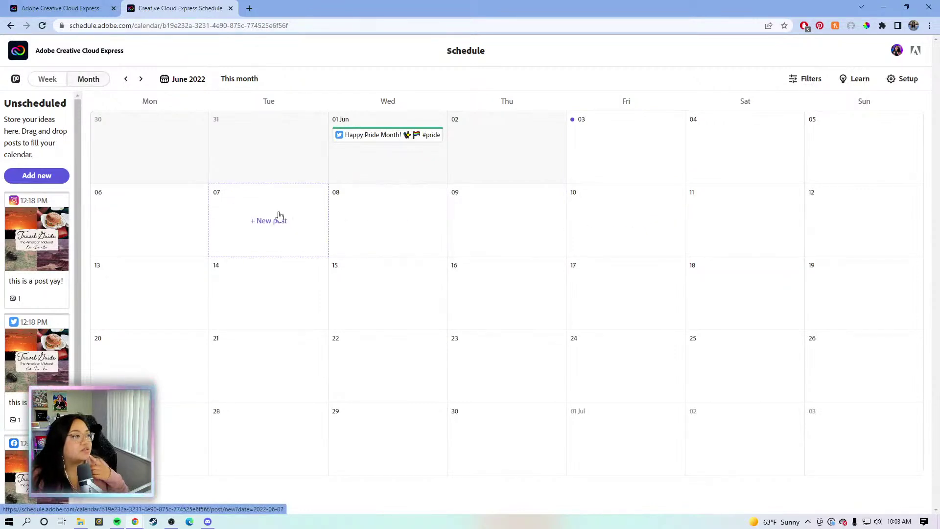
pyautogui.click(55, 82)
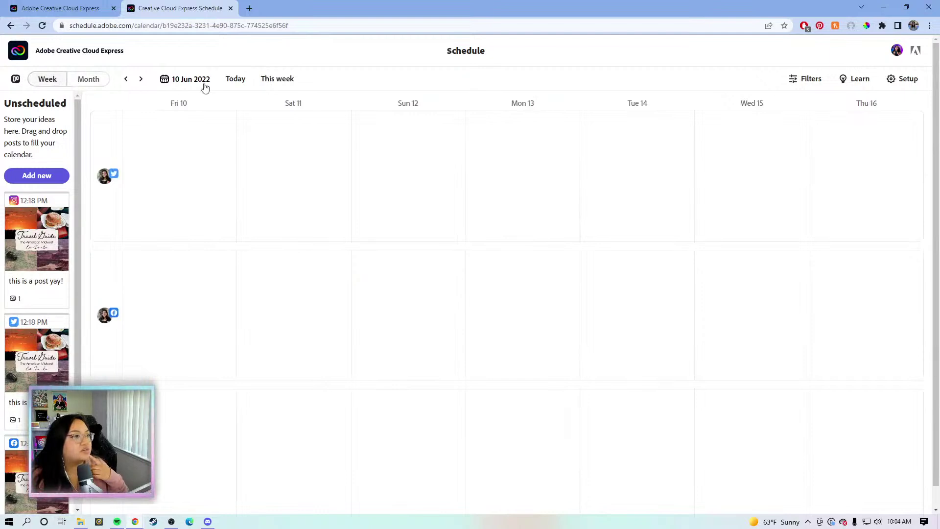
pyautogui.click(126, 79)
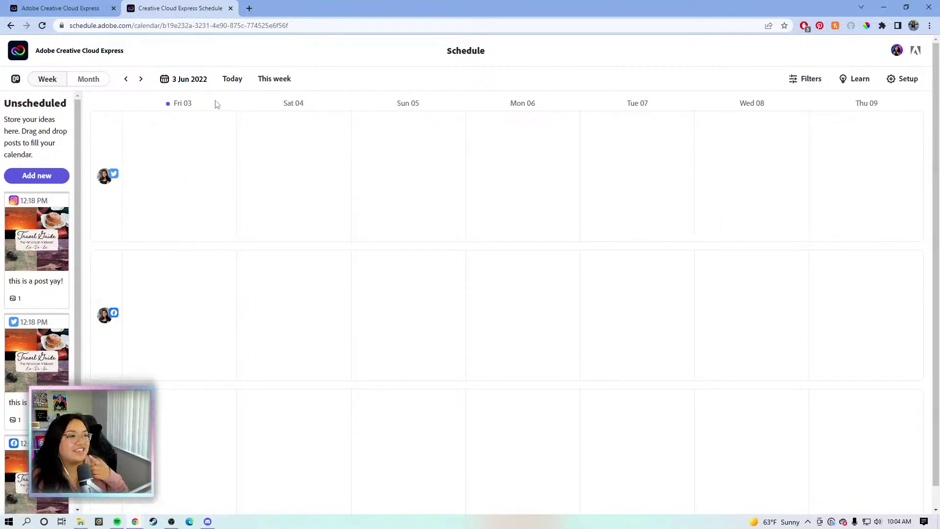
pyautogui.click(87, 77)
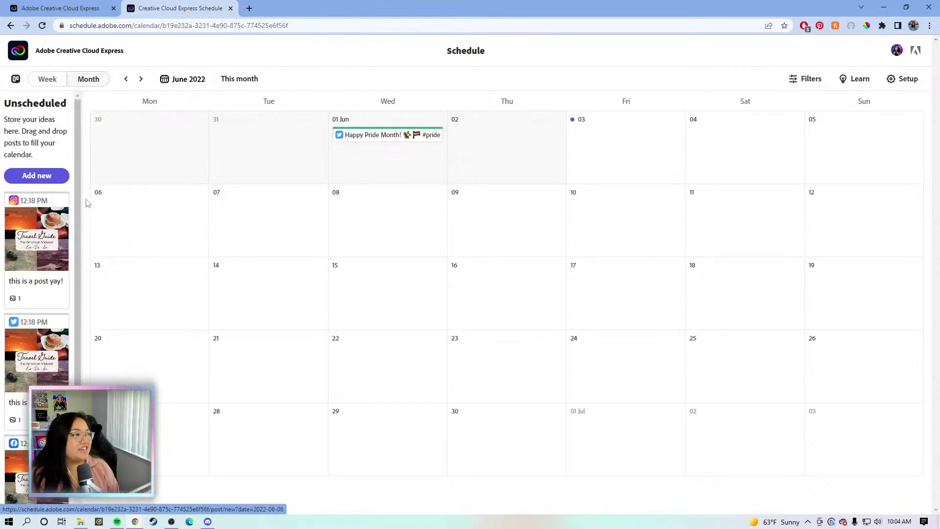
# Create a new post on 6 June 2022 and add the tweet-over-sky project from Creative Cloud Express as its media.
pyautogui.click(143, 222)
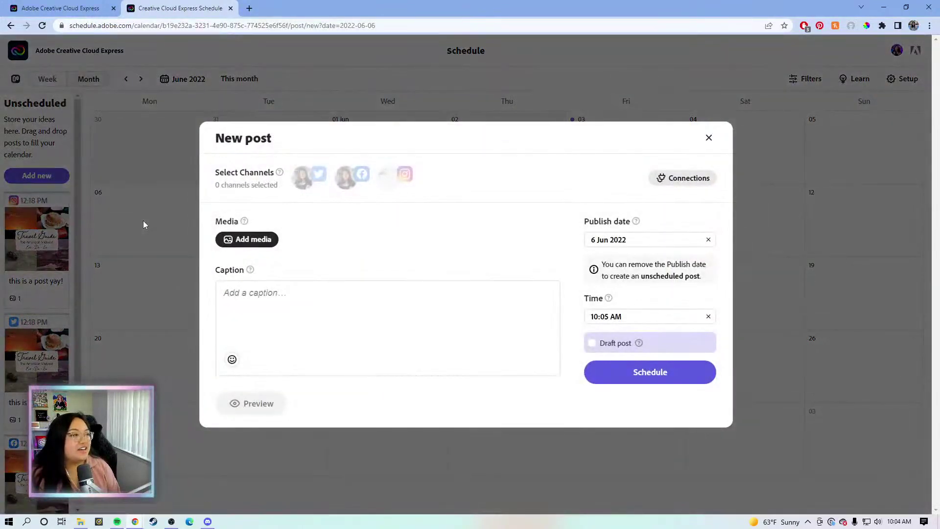
pyautogui.click(265, 245)
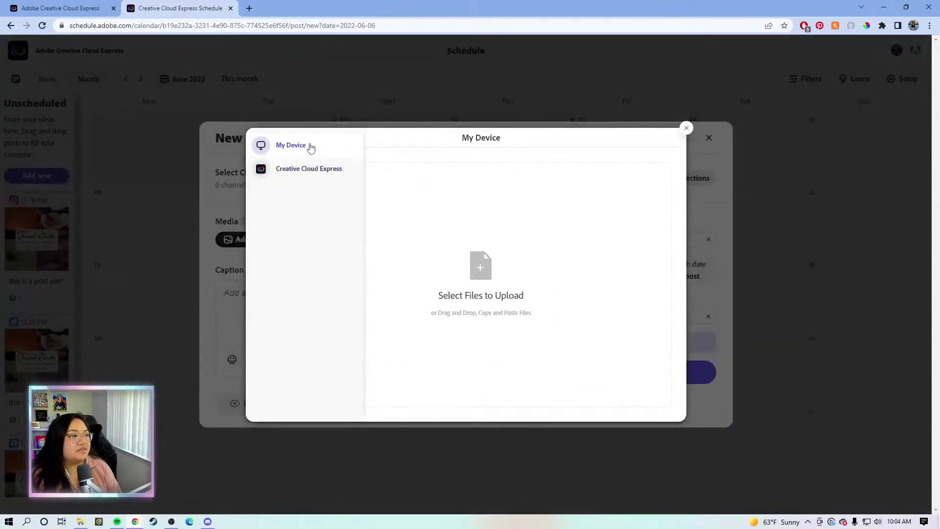
pyautogui.click(308, 170)
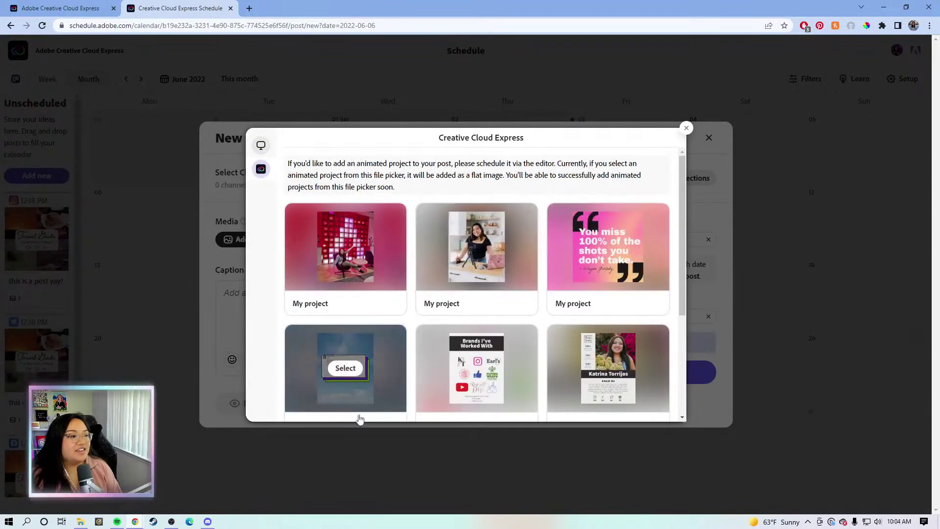
pyautogui.click(349, 371)
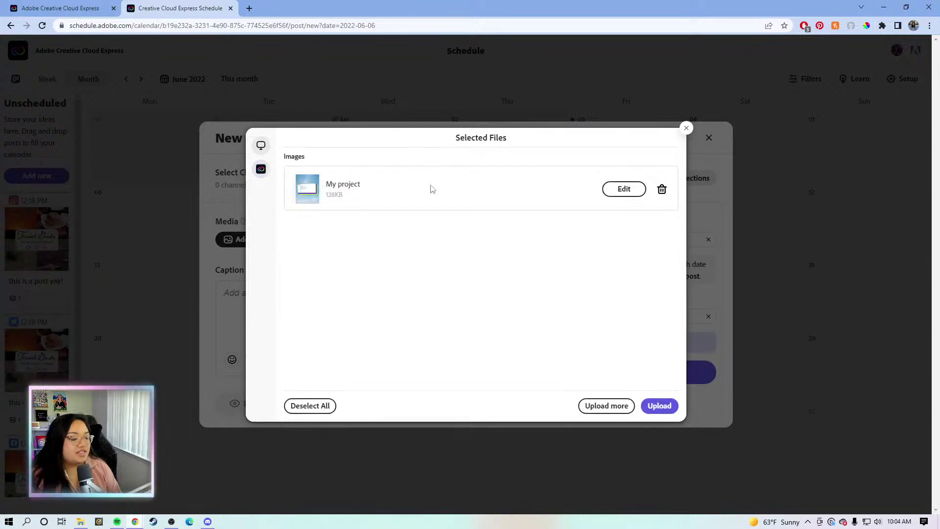
pyautogui.click(659, 406)
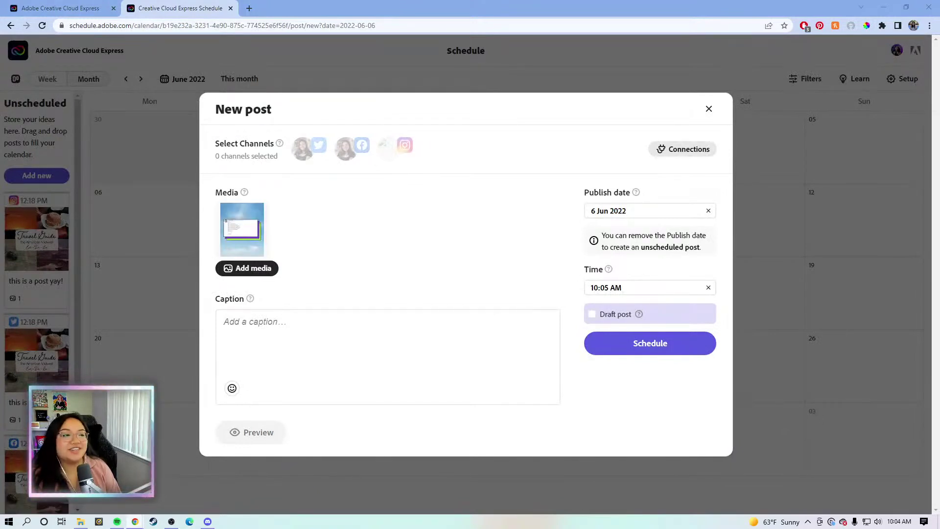
# Enter "Just start" as the opening line of the new post's caption.
pyautogui.click(322, 319)
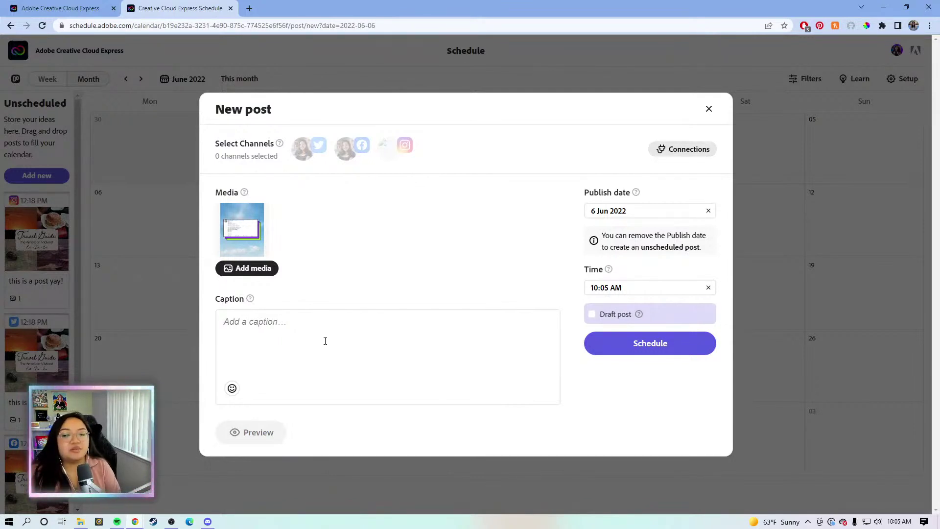
pyautogui.click(325, 341)
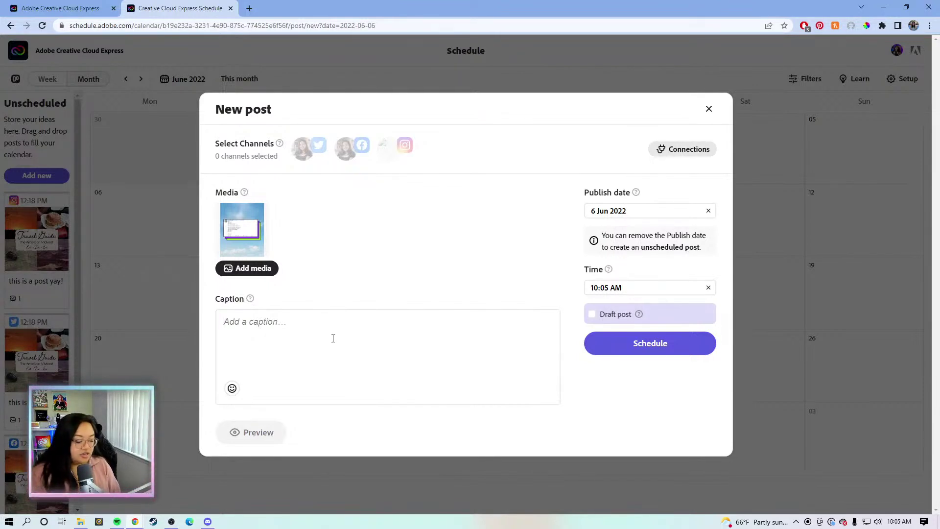
pyautogui.write('JU')
pyautogui.press('BackSpace')
pyautogui.write('u')
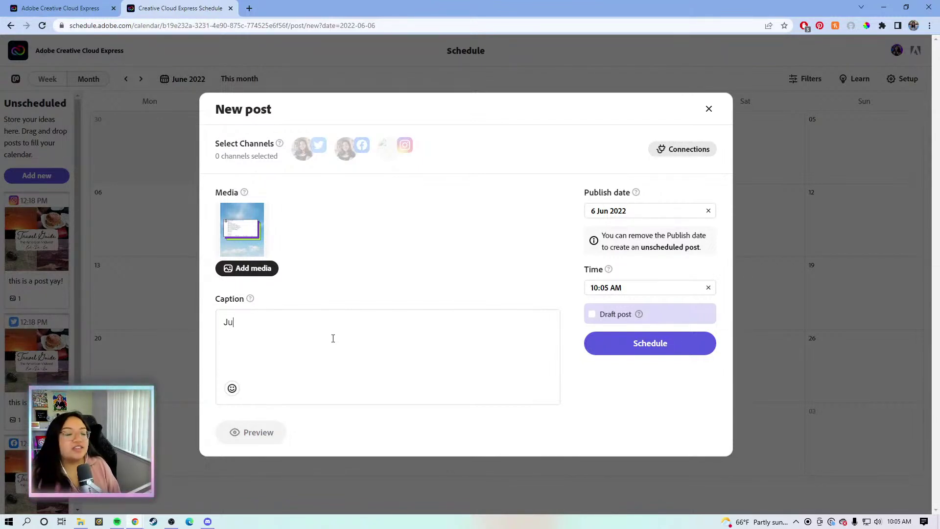
pyautogui.write('s')
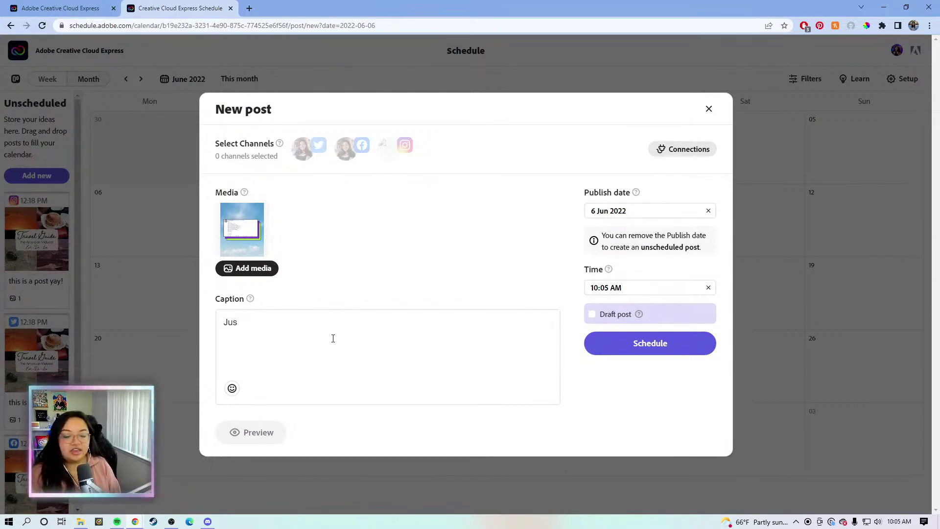
pyautogui.write('t start')
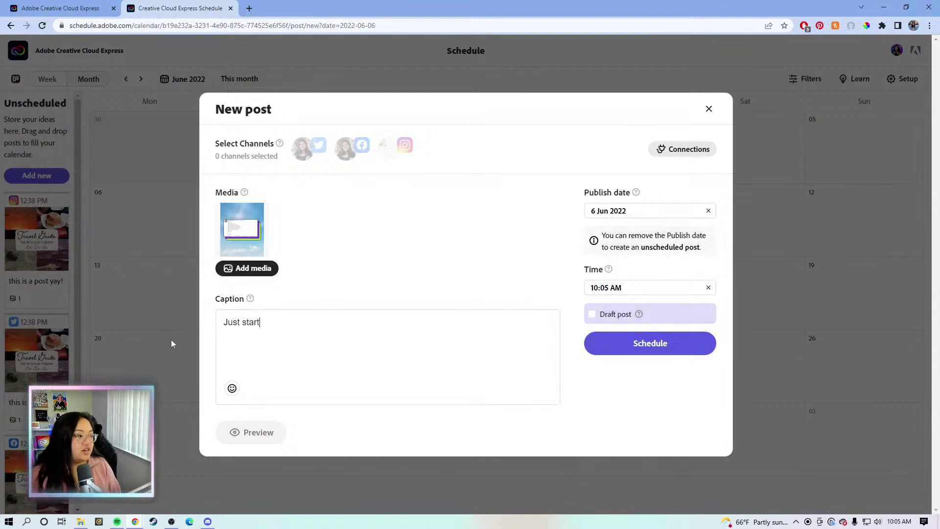
# Add a lightning bolt emoji after "Just start" and begin a new caption paragraph with "T", leaving a blank line between.
pyautogui.click(232, 388)
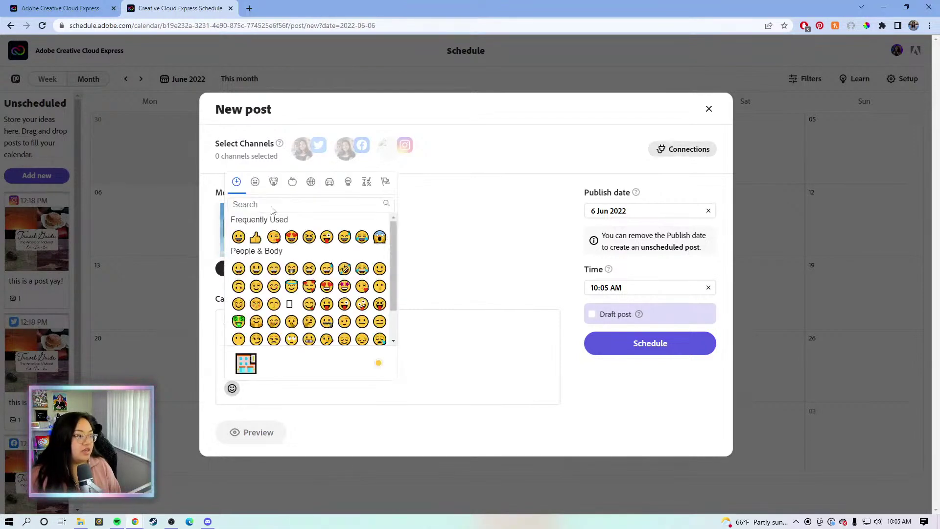
pyautogui.write('thu')
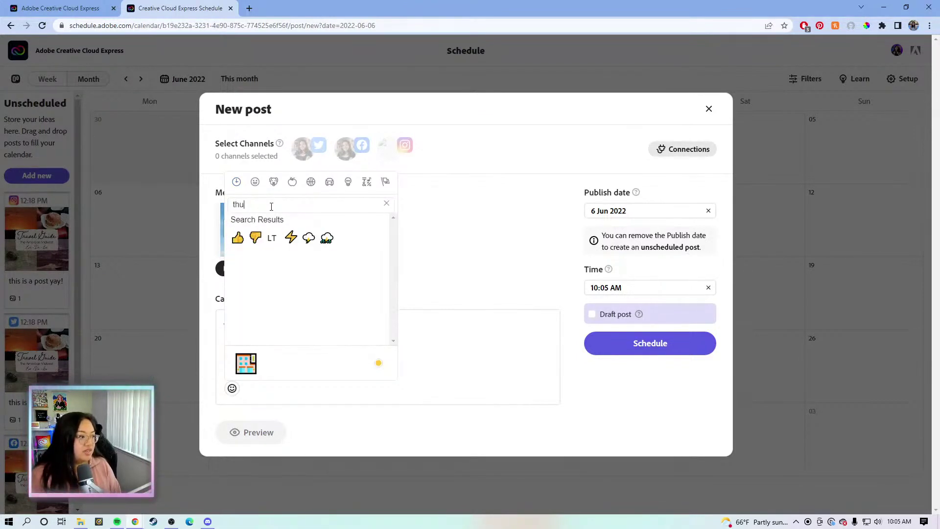
pyautogui.click(290, 237)
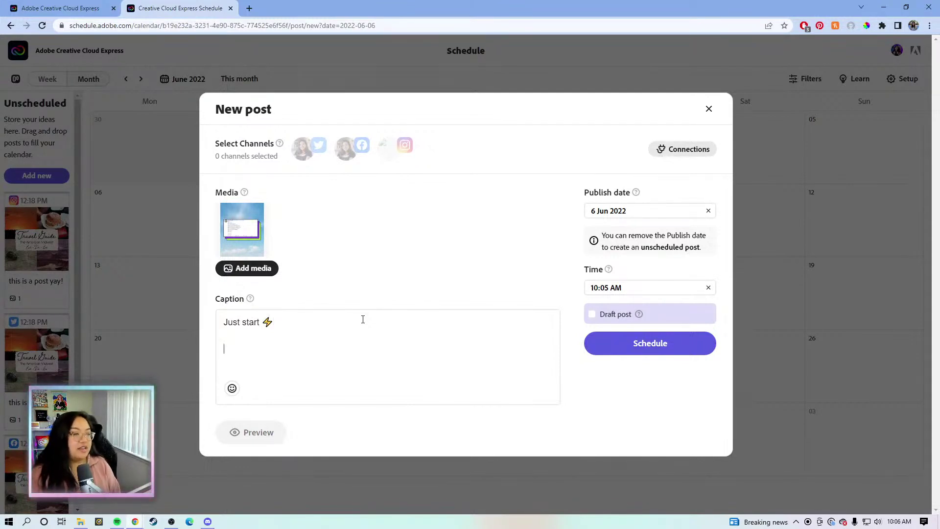
pyautogui.write('T')
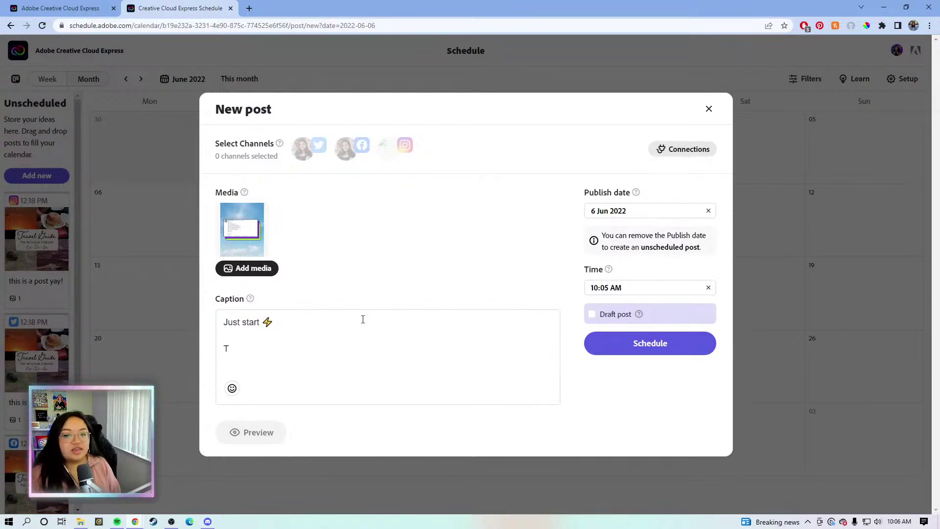
# Complete the sentence "The hardest part of the journey is getting started." in the caption below the "Just start ⚡" line.
pyautogui.write('he')
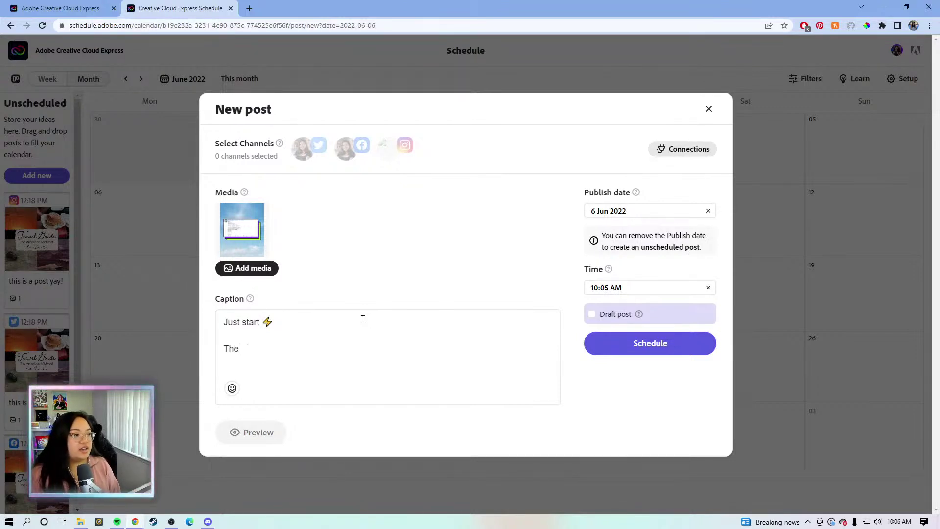
pyautogui.write(' hardest part ')
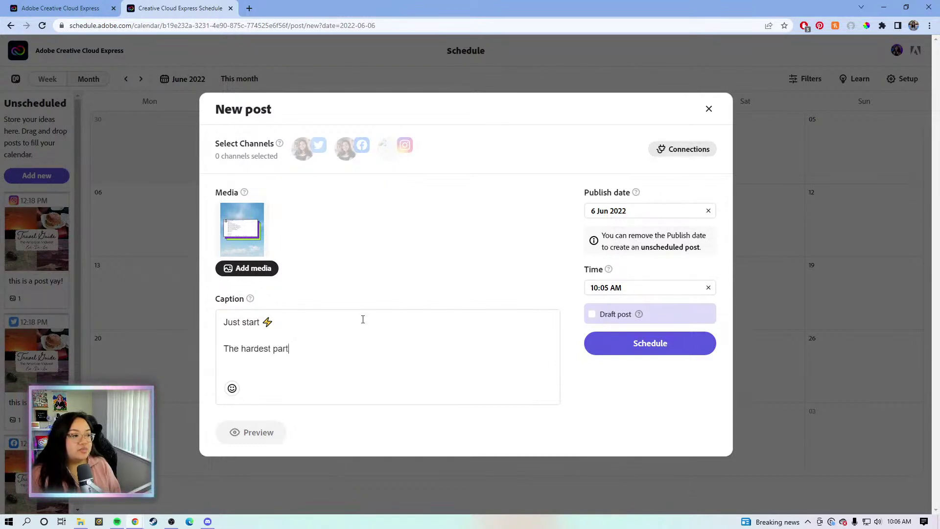
pyautogui.write('of the ')
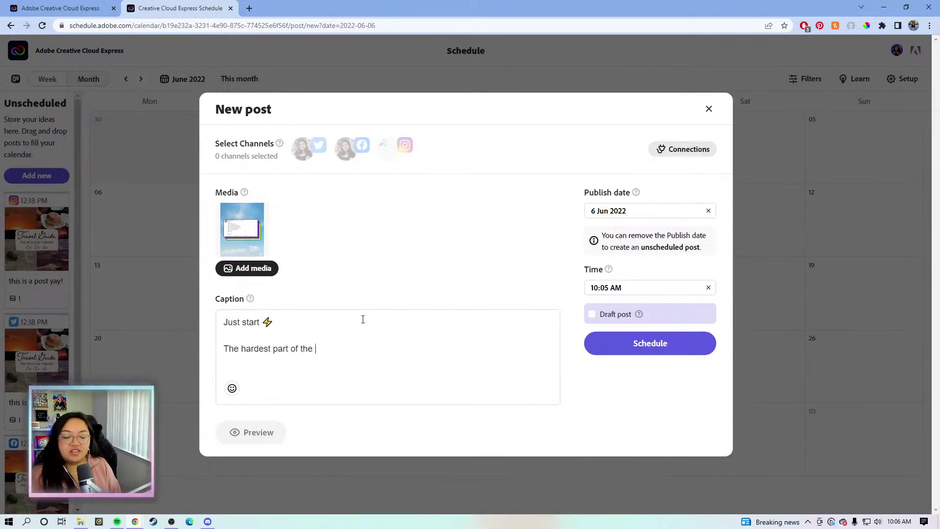
pyautogui.write('journey is ge')
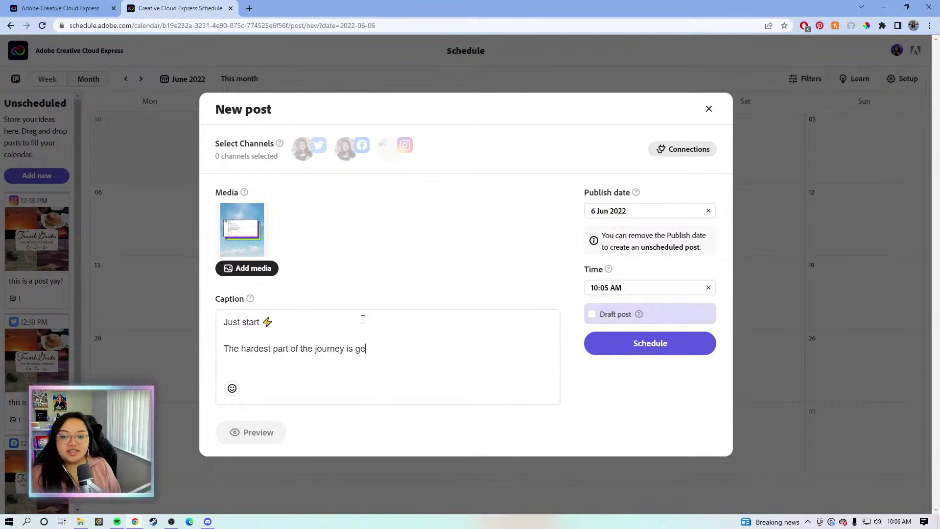
pyautogui.write('tting started. ')
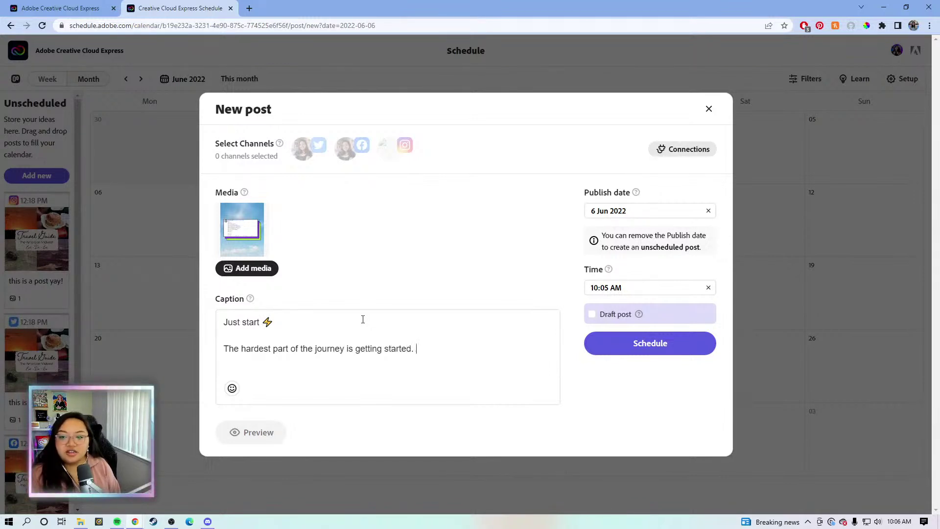
# Continue the caption with "Take the first step before you're ready and stop waiting for circumstances to be perfect because they may never will be.".
pyautogui.write('Take the first s')
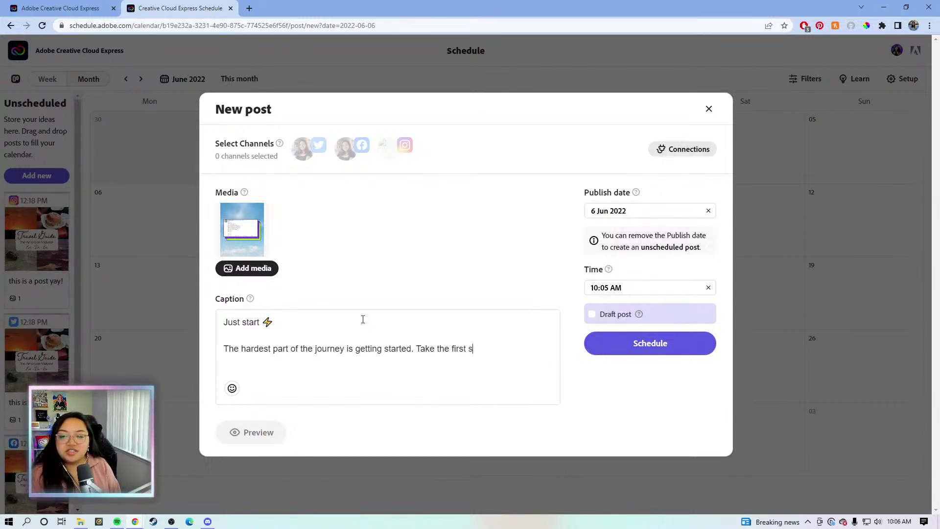
pyautogui.write('tep before yo')
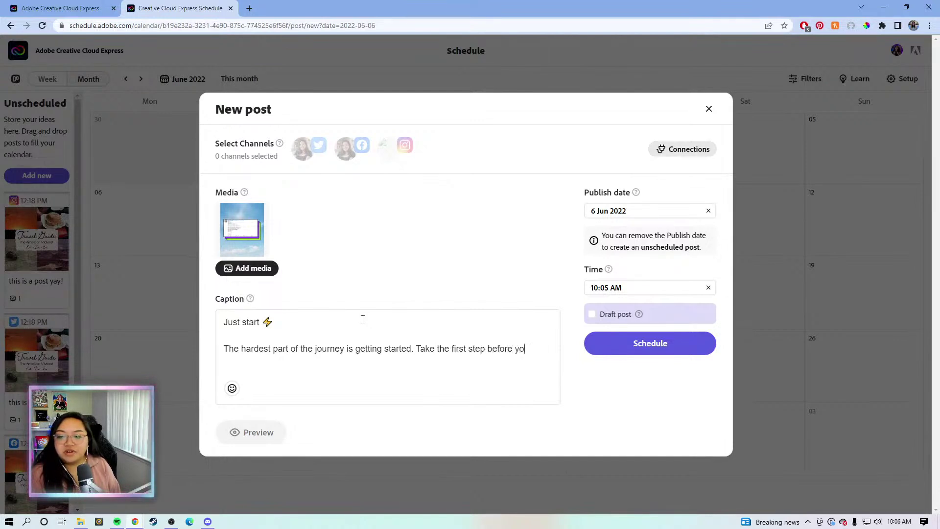
pyautogui.write("u're ready and s")
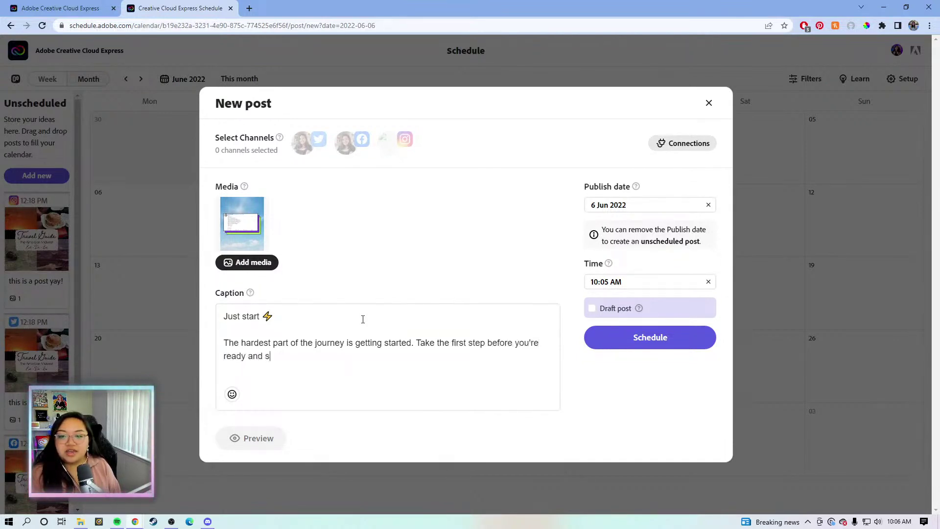
pyautogui.write('top waitin')
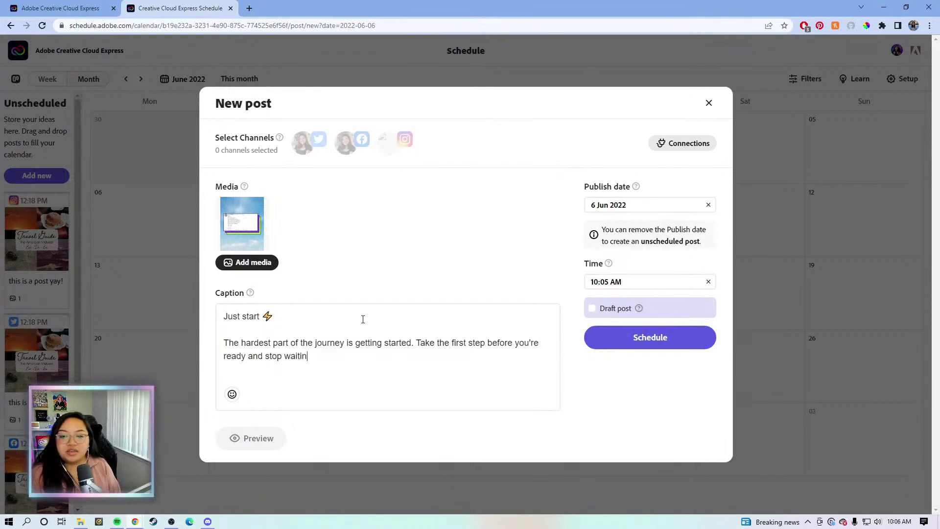
pyautogui.write('g for circumst')
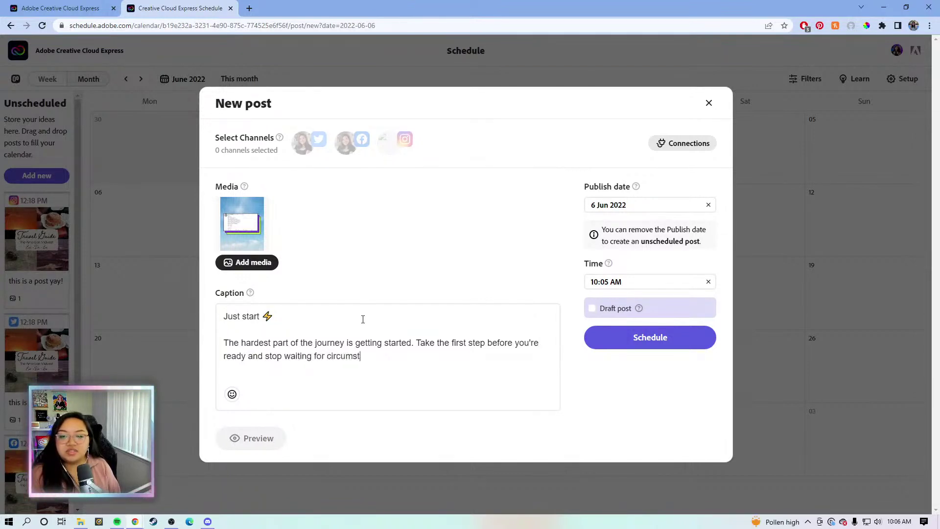
pyautogui.write('ances ')
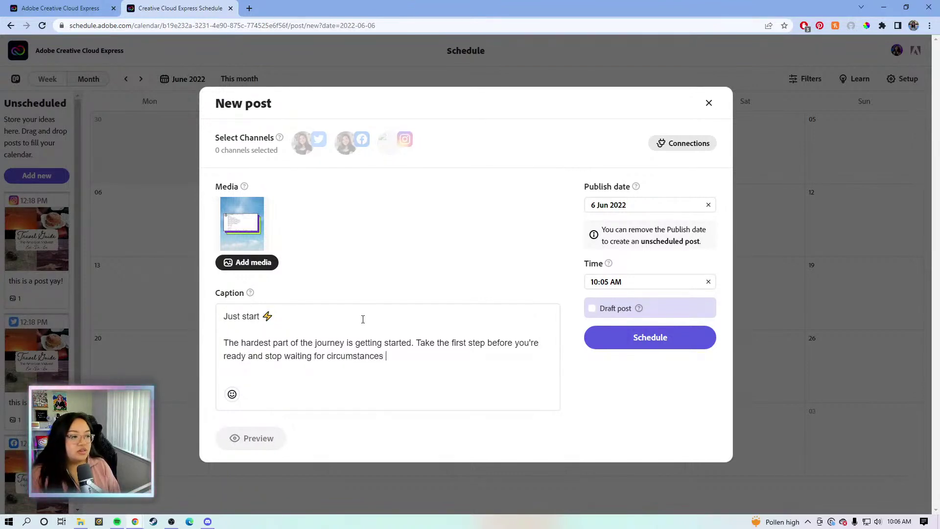
pyautogui.write('to be per')
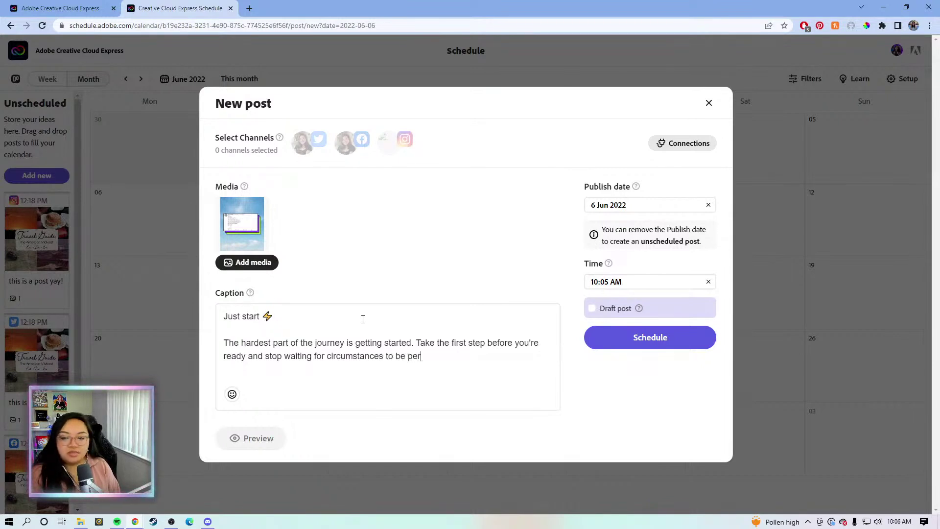
pyautogui.write('fect because they may never will be')
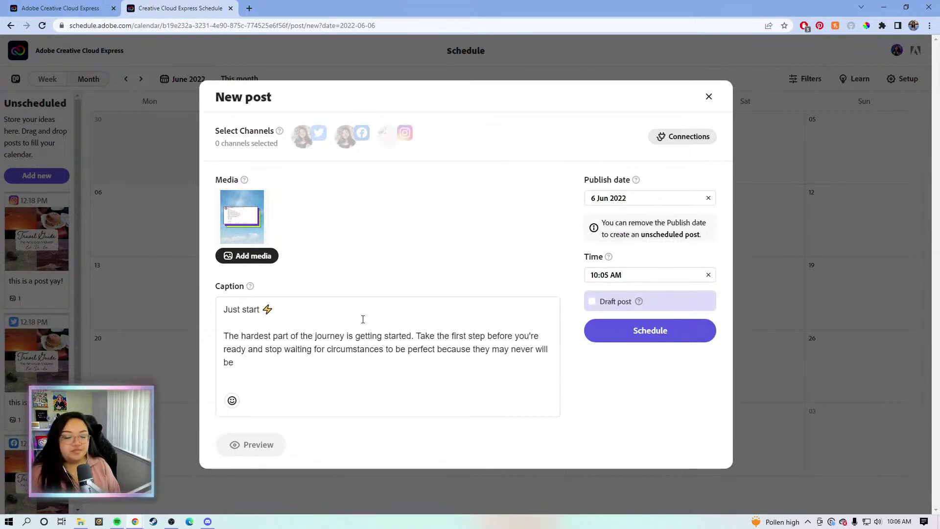
pyautogui.write('.')
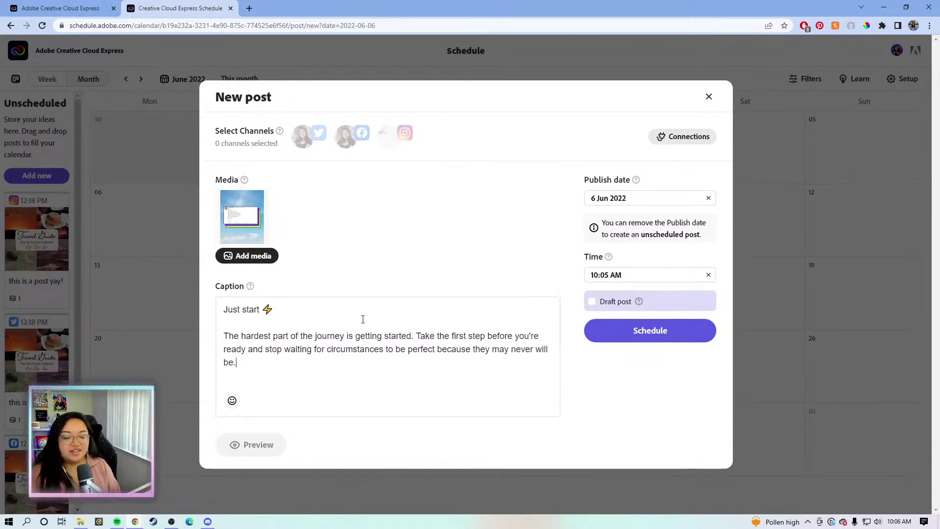
# Add a separate paragraph reading "Just start." at the end of the caption, after a blank line.
pyautogui.press('Return')
pyautogui.press('Return')
pyautogui.write('J')
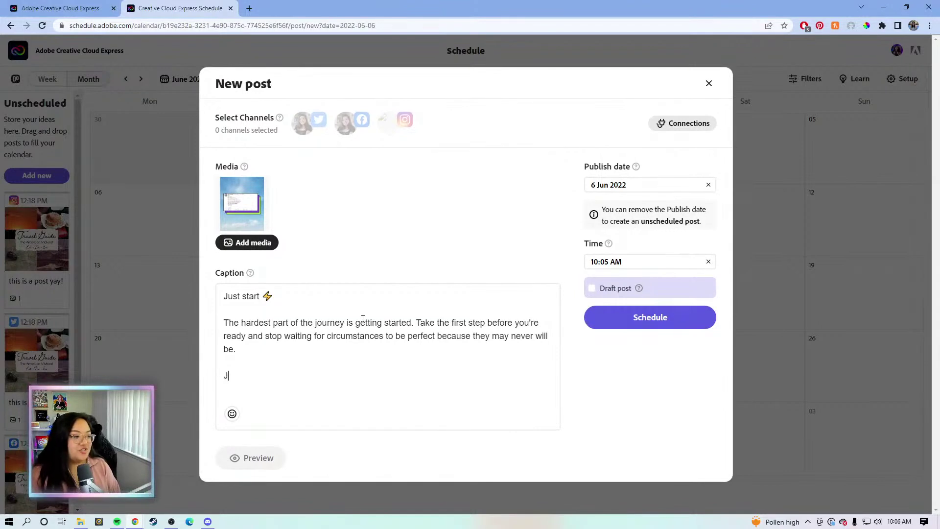
pyautogui.write('ust start.')
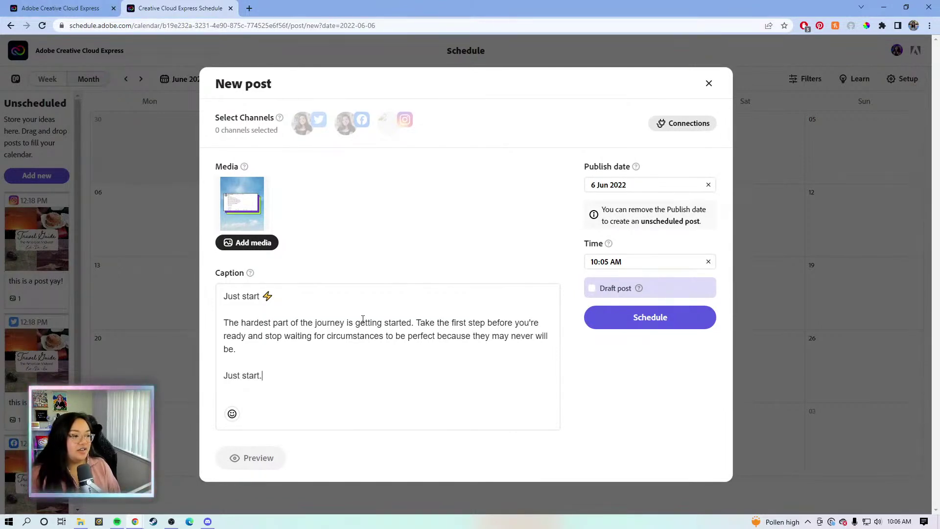
pyautogui.press('Return')
pyautogui.press('Return')
pyautogui.write('Quote by')
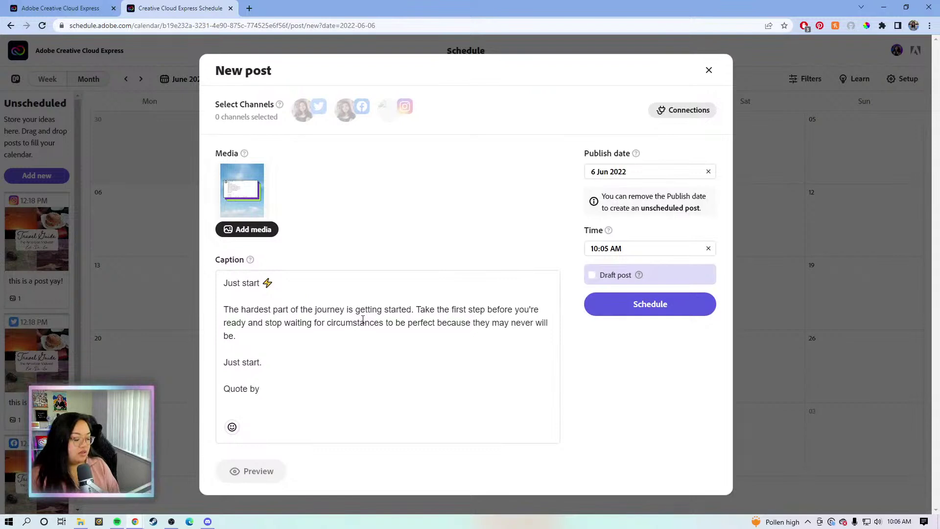
pyautogui.write(' @seanc')
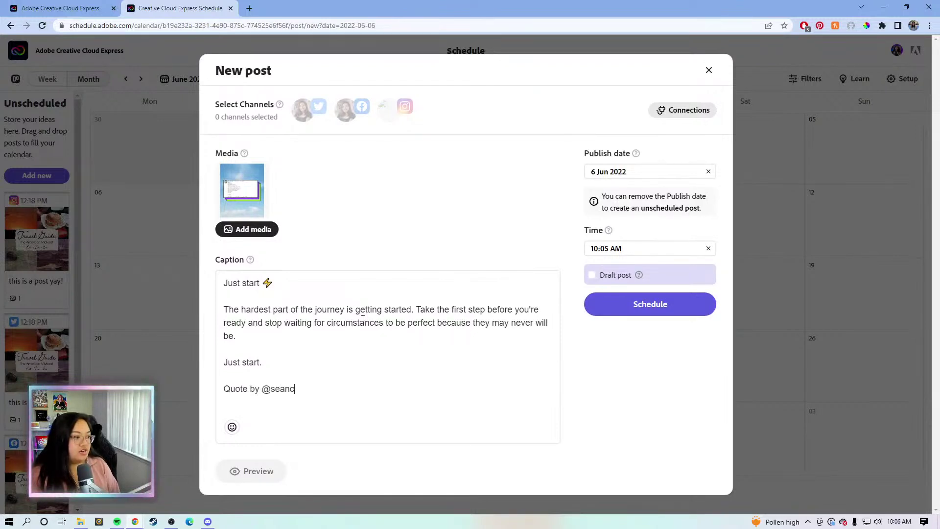
pyautogui.write('annell')
pyautogui.press('Return')
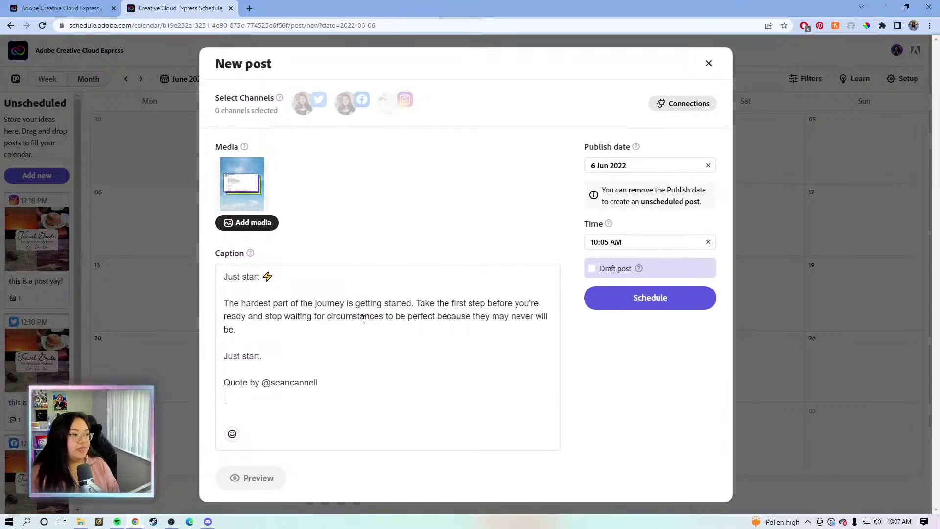
pyautogui.press('BackSpace')
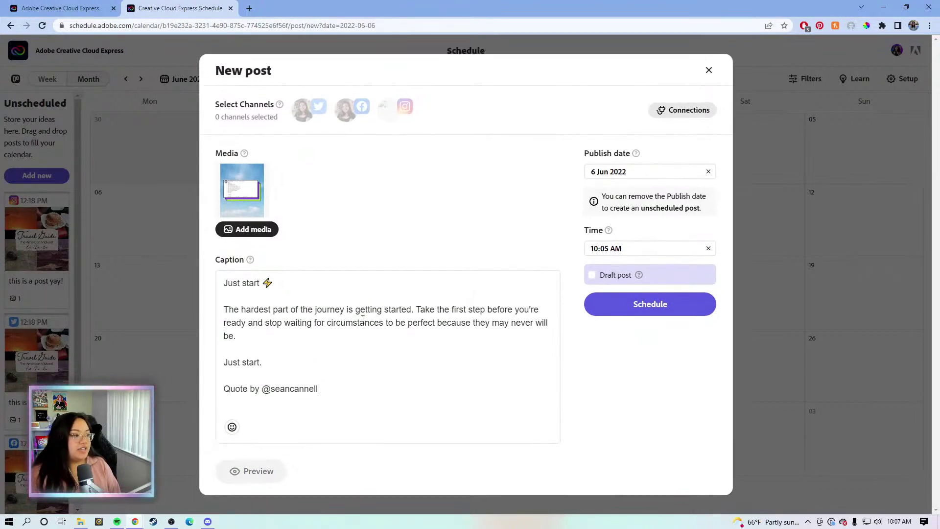
# Select the Instagram, Facebook and Twitter channels for publishing the new post.
pyautogui.click(399, 108)
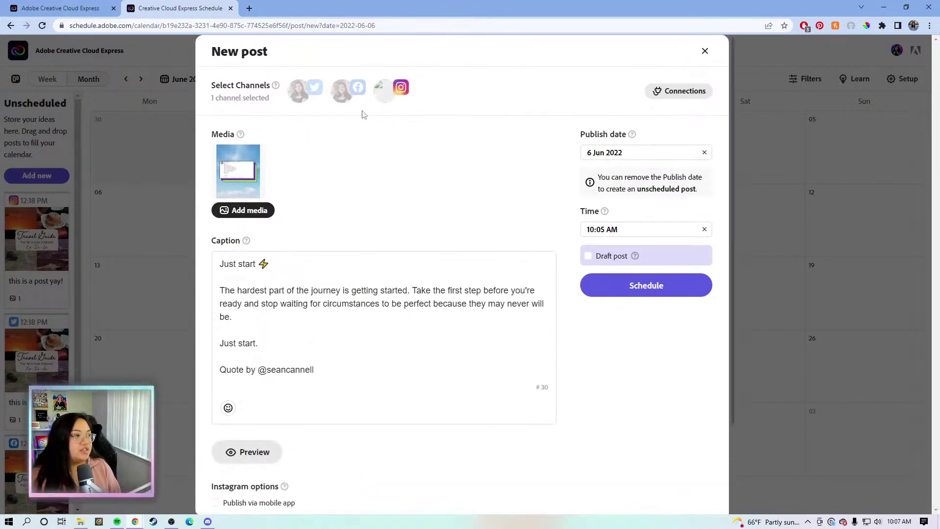
pyautogui.click(342, 92)
pyautogui.click(300, 92)
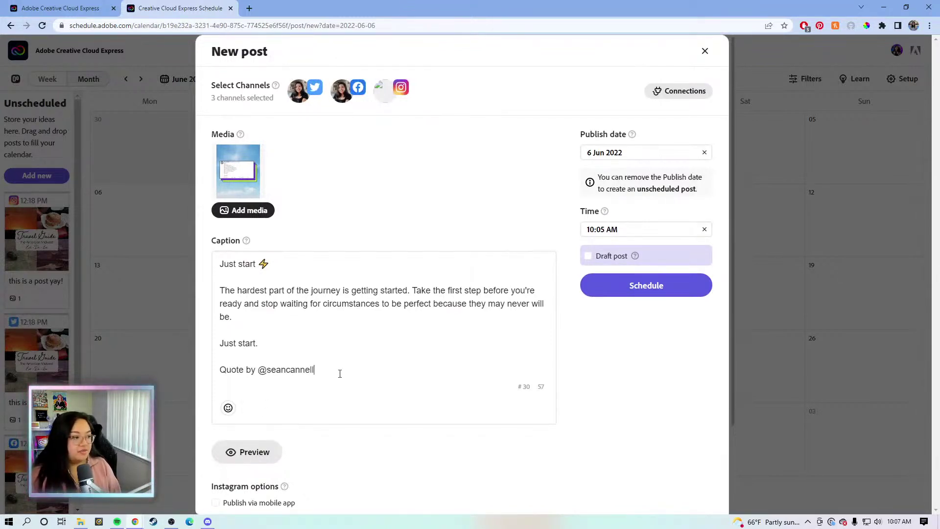
pyautogui.click(340, 373)
pyautogui.press('Return')
pyautogui.press('Return')
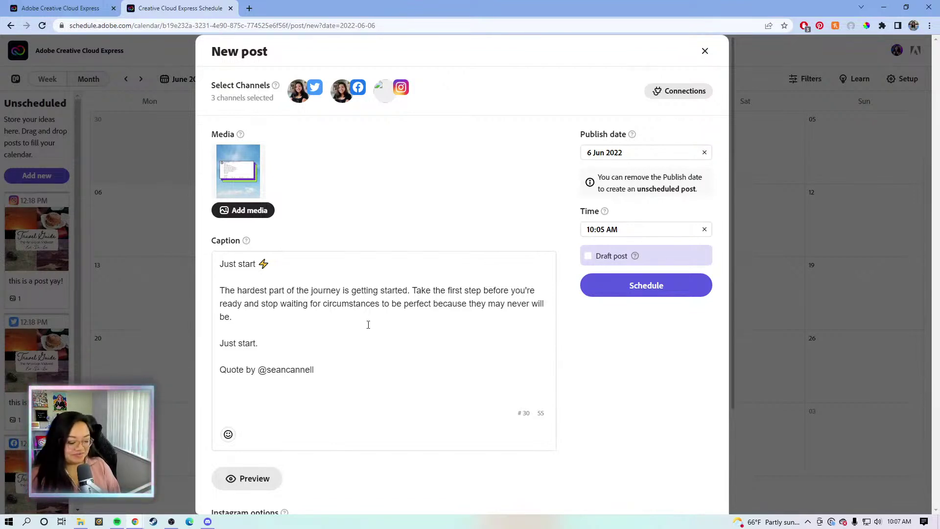
pyautogui.press('BackSpace')
pyautogui.press('BackSpace')
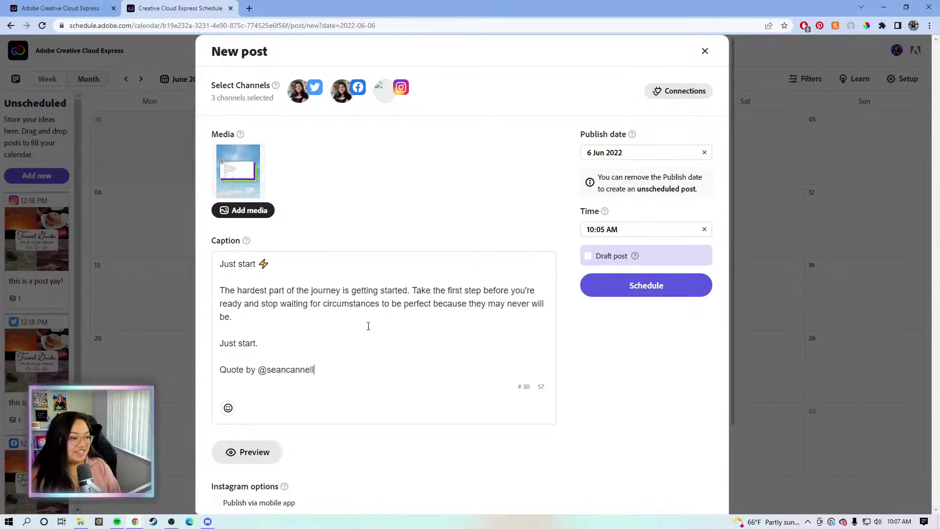
# Start the Instagram first comment with the hashtag "#contentcreation".
pyautogui.scroll(-2, 369, 325)
pyautogui.click(351, 431)
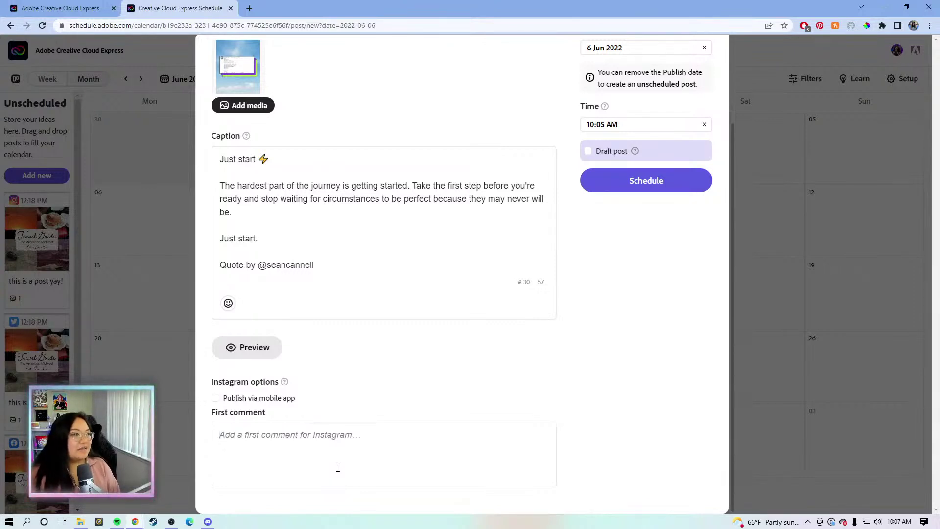
pyautogui.scroll(3, 338, 468)
pyautogui.scroll(-3, 372, 205)
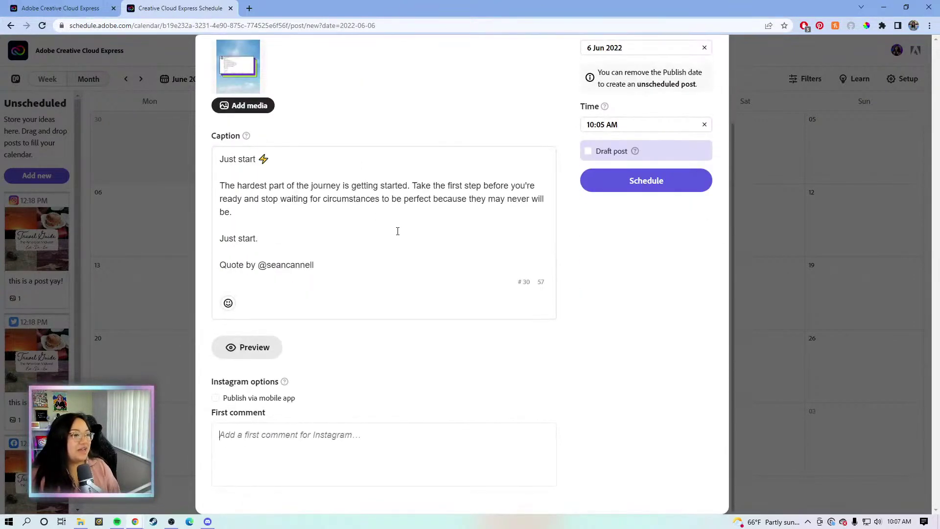
pyautogui.scroll(3, 355, 275)
pyautogui.scroll(-3, 338, 304)
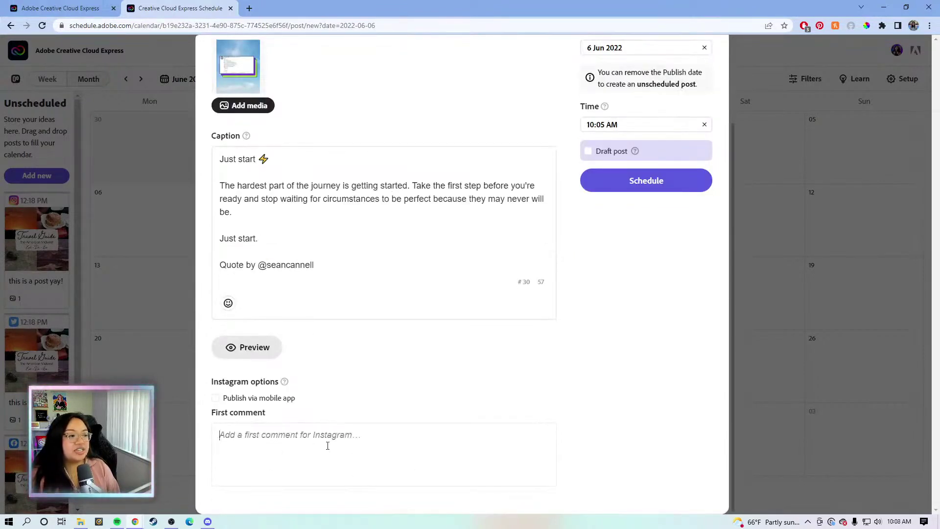
pyautogui.write('#')
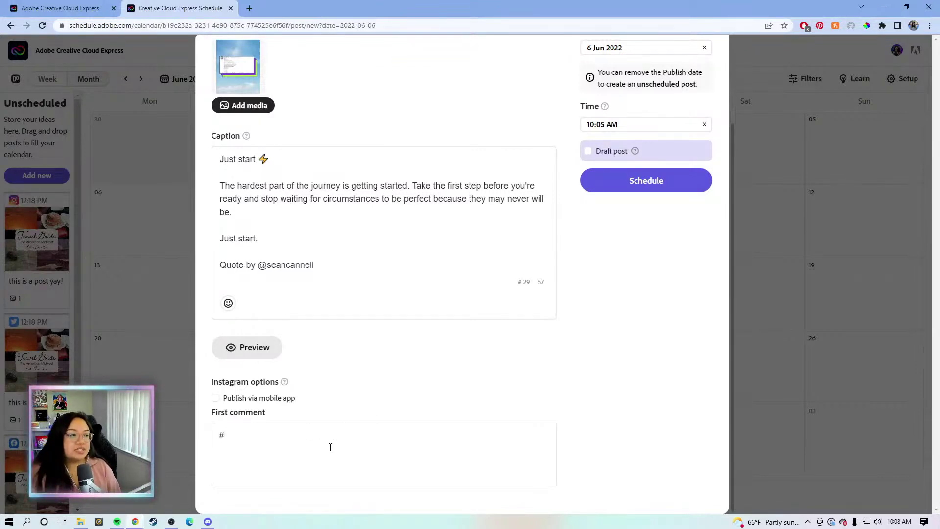
pyautogui.write('con')
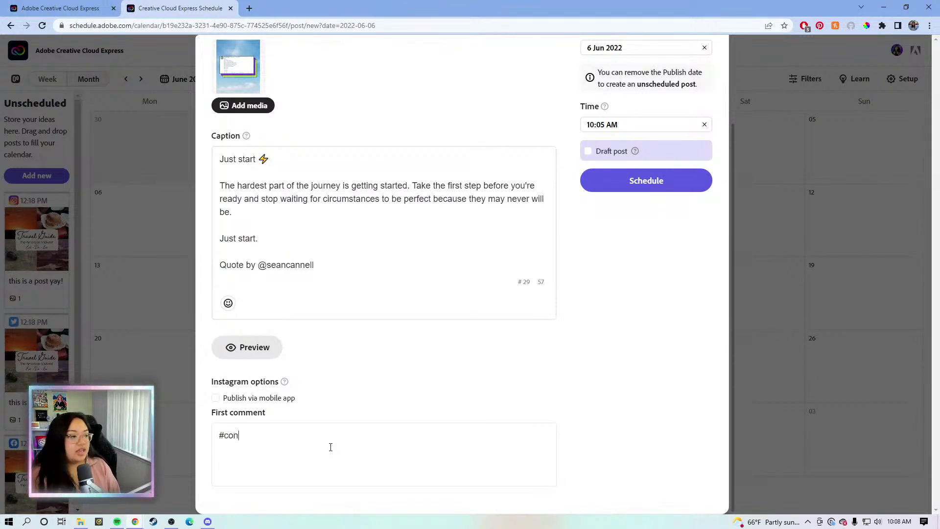
pyautogui.write('t')
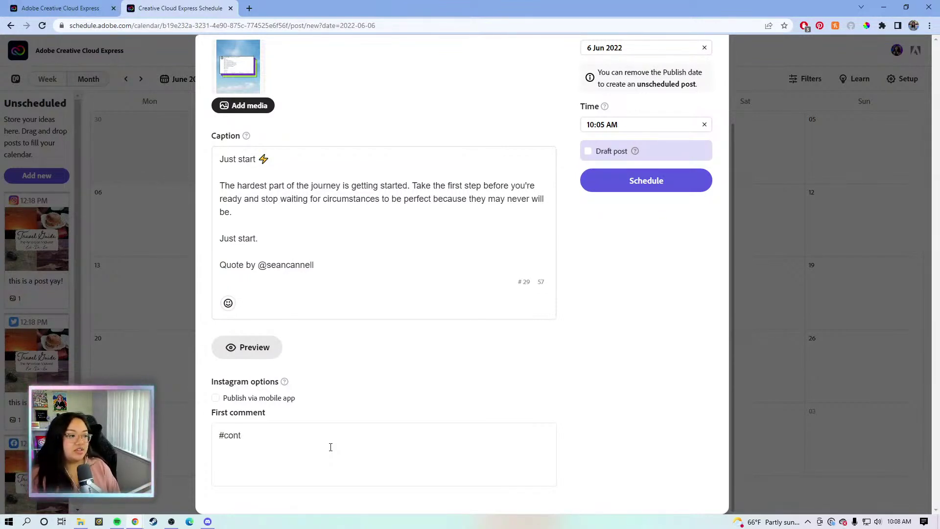
pyautogui.write('e')
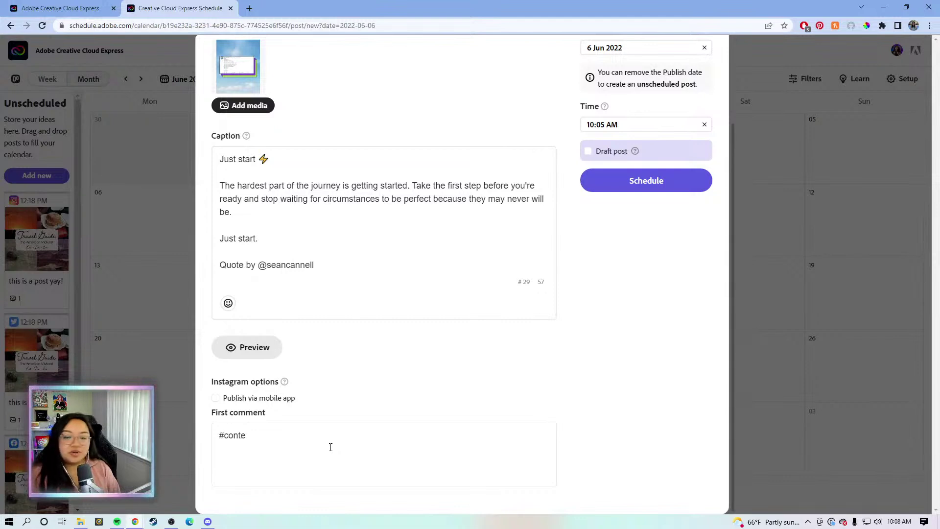
pyautogui.write('nt')
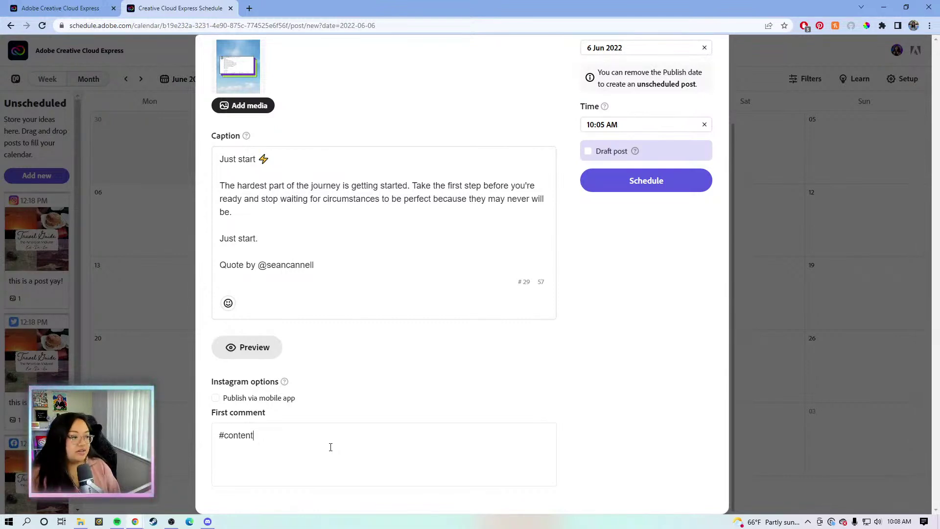
pyautogui.write('c')
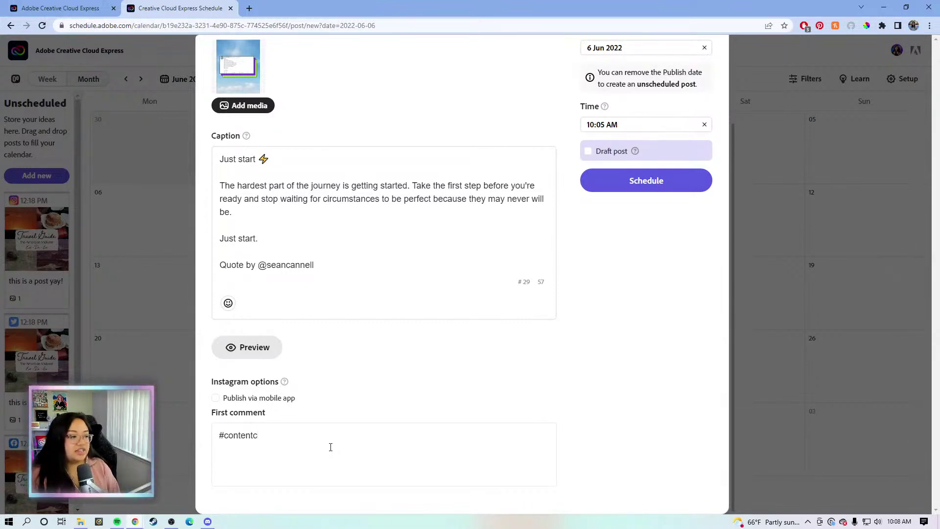
pyautogui.write('reation @')
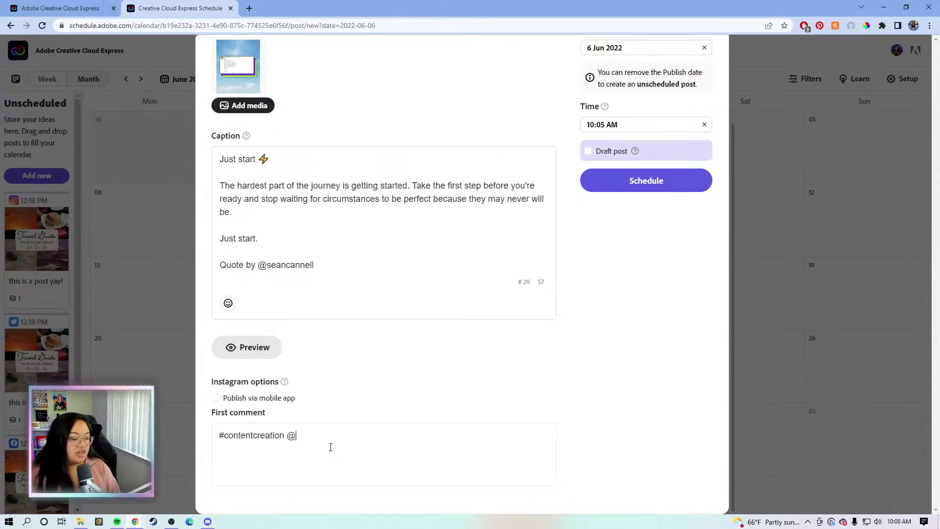
# Add the hashtags "#contentcreator #expressit #adobeexpress" to the Instagram first comment, replacing the stray @ sign.
pyautogui.press('BackSpace')
pyautogui.write('#')
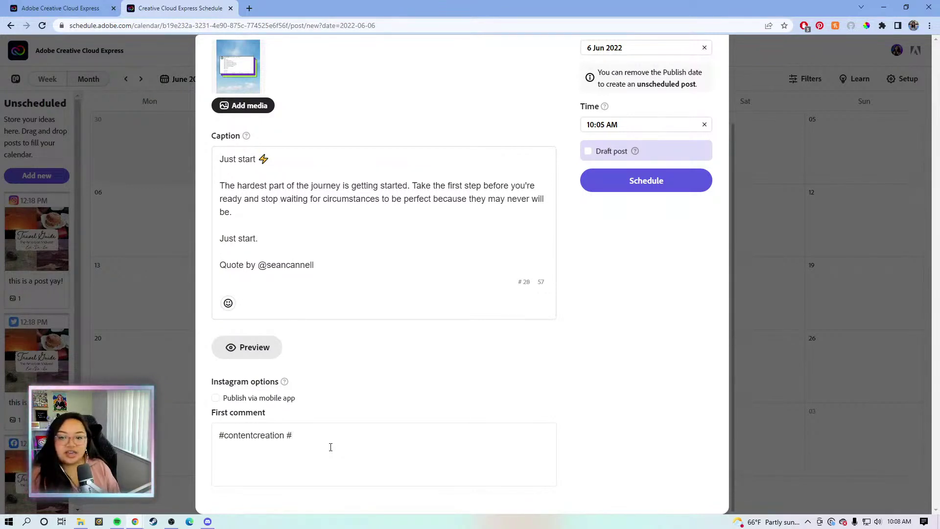
pyautogui.write('contentcreato')
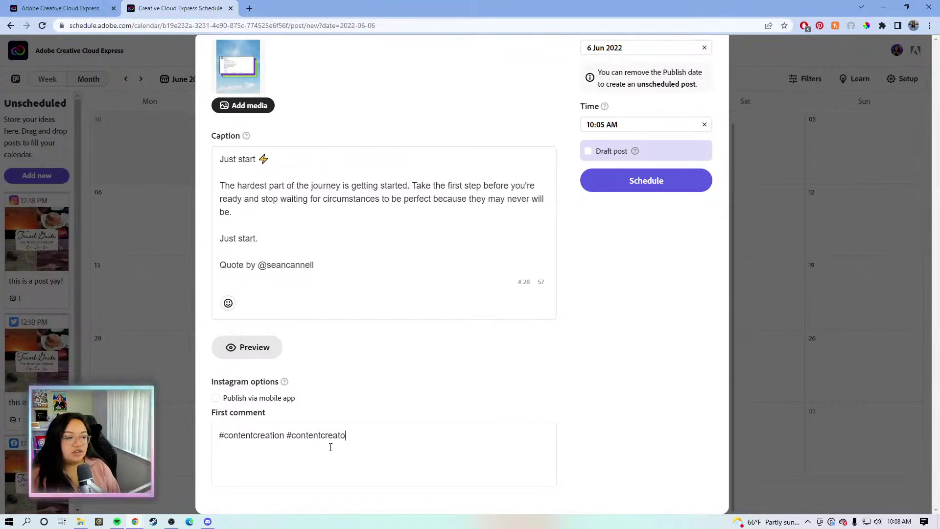
pyautogui.write('r #')
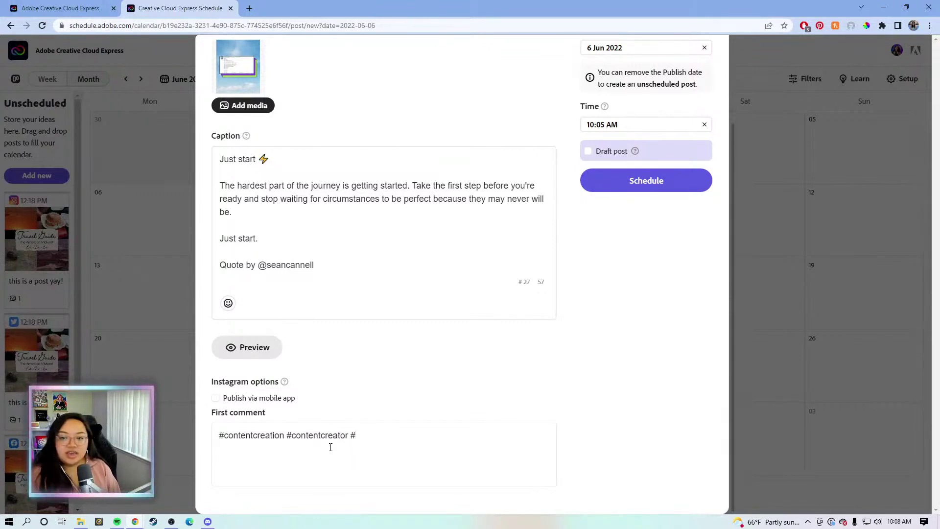
pyautogui.write('expressit ')
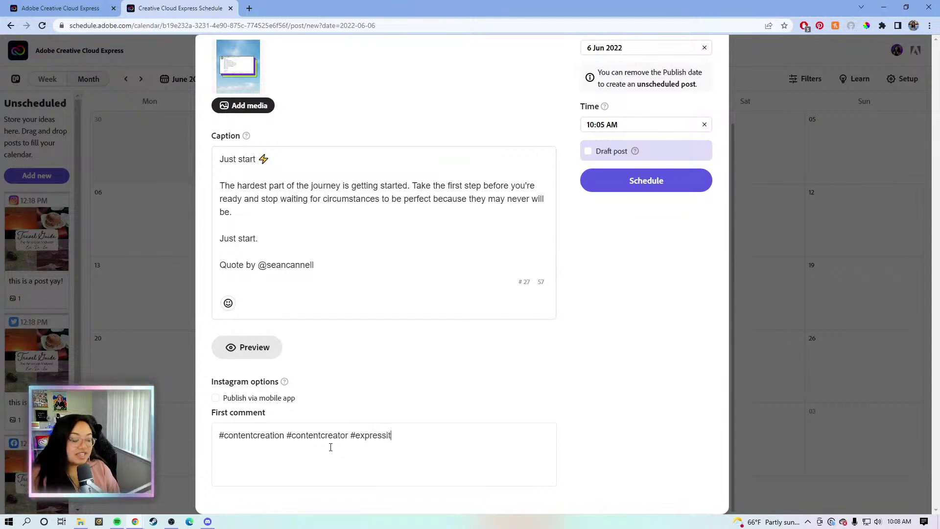
pyautogui.write('#')
pyautogui.write('ad')
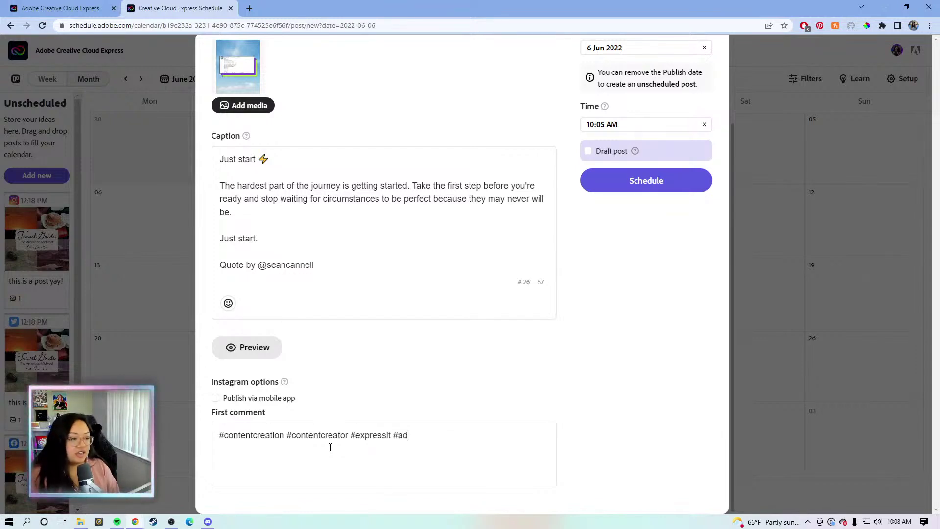
pyautogui.write('obeexpre')
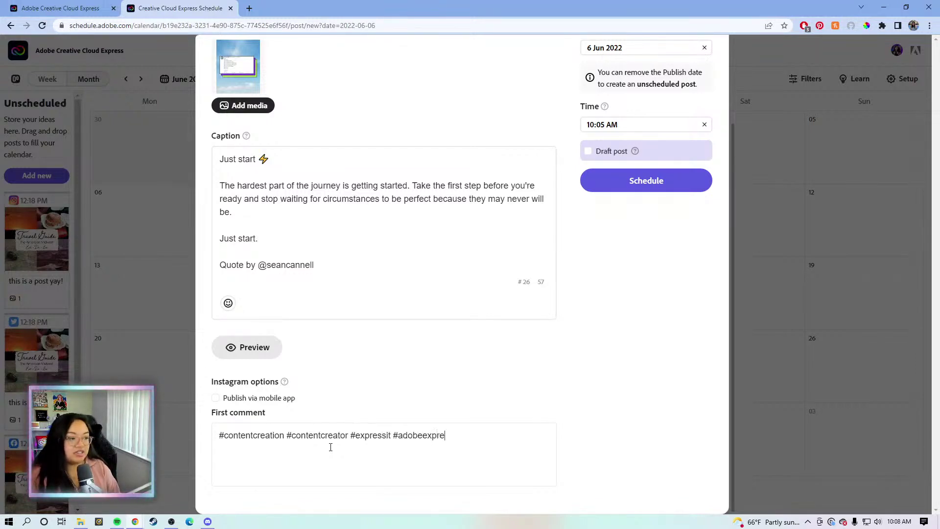
pyautogui.write('ss #')
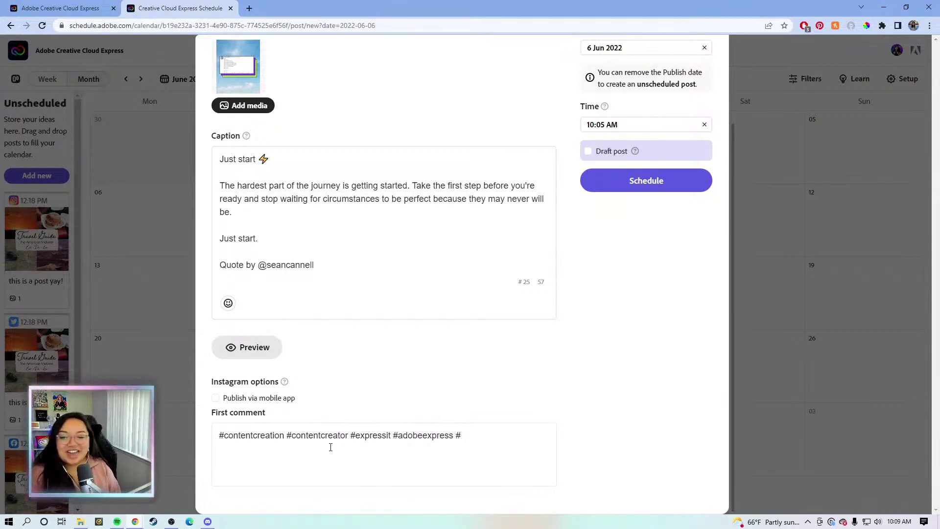
# Finish the Instagram first comment with the hashtags "#creatortips #creatoradvice #creatorquotes".
pyautogui.write('c')
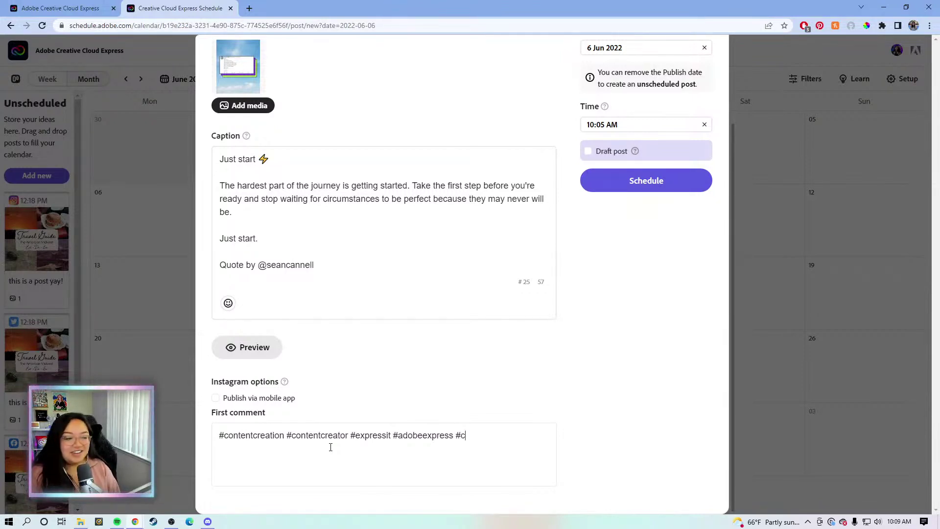
pyautogui.write('reatortips ')
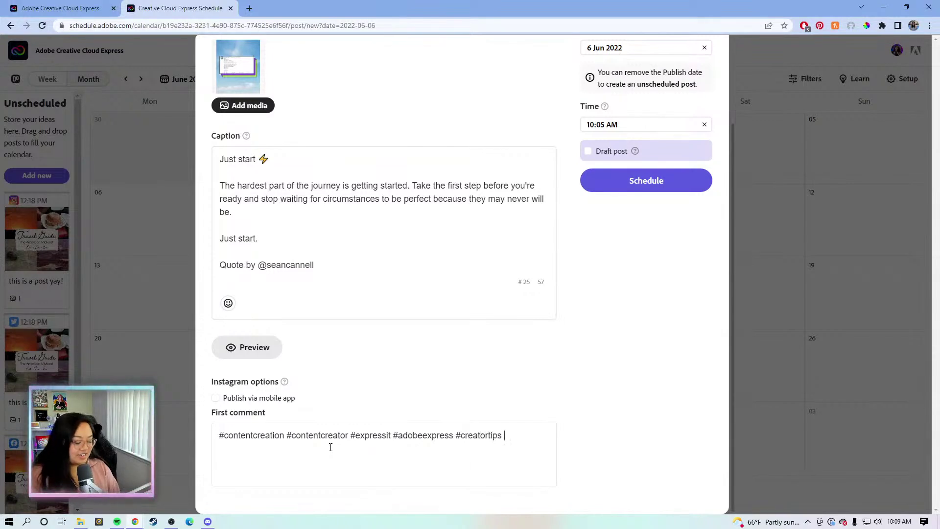
pyautogui.write('#creator')
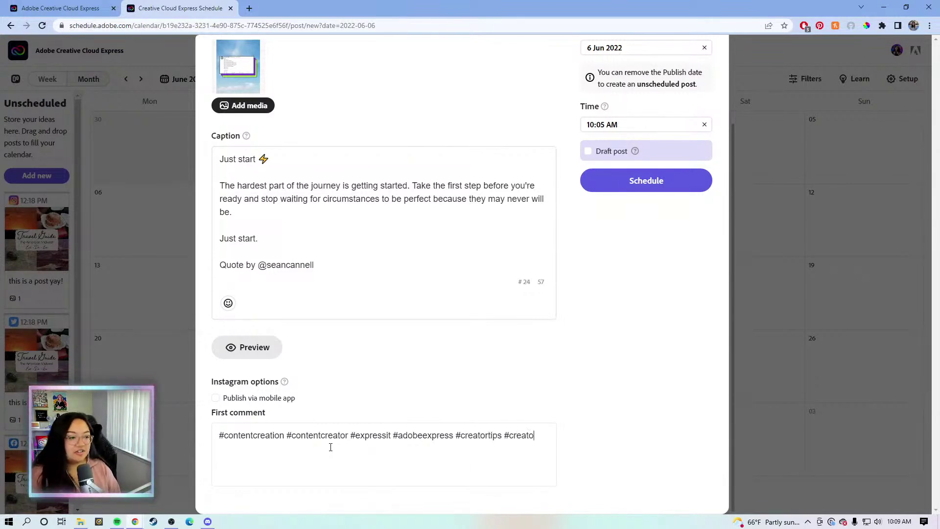
pyautogui.write('advice')
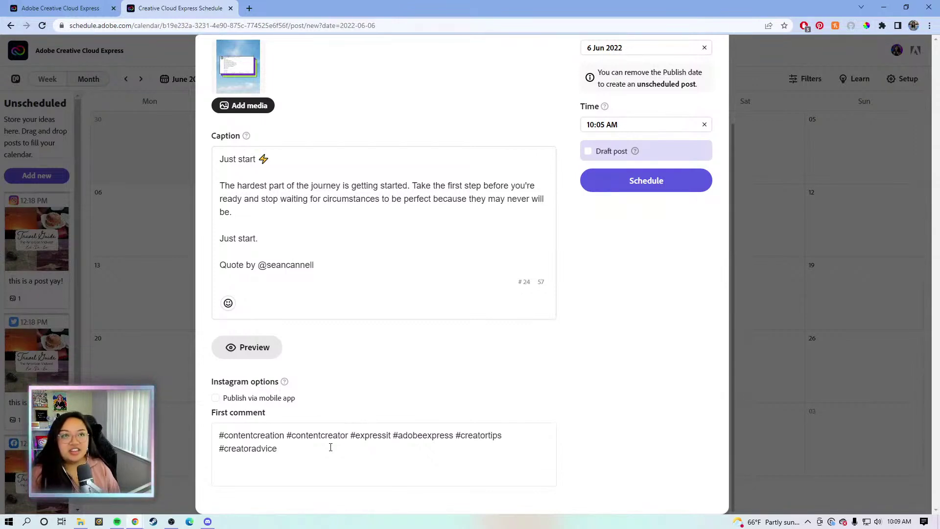
pyautogui.write(' #')
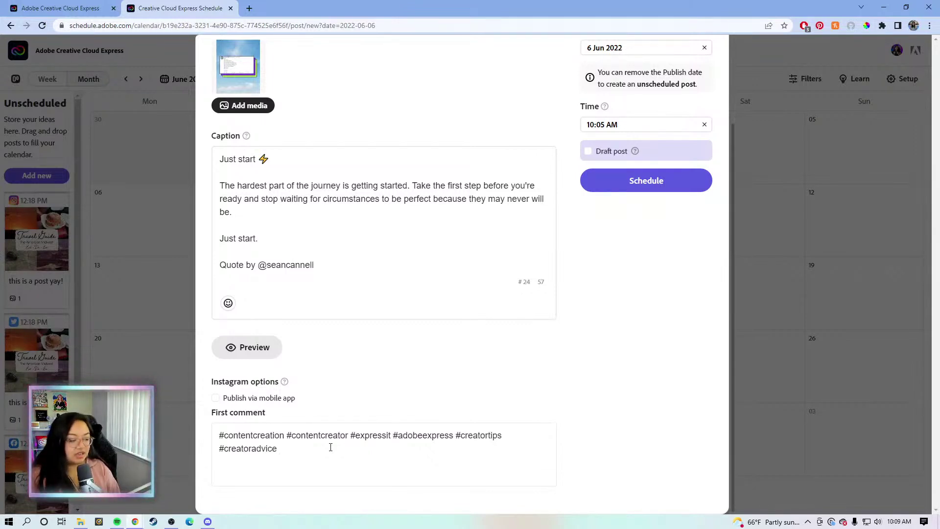
pyautogui.write('c')
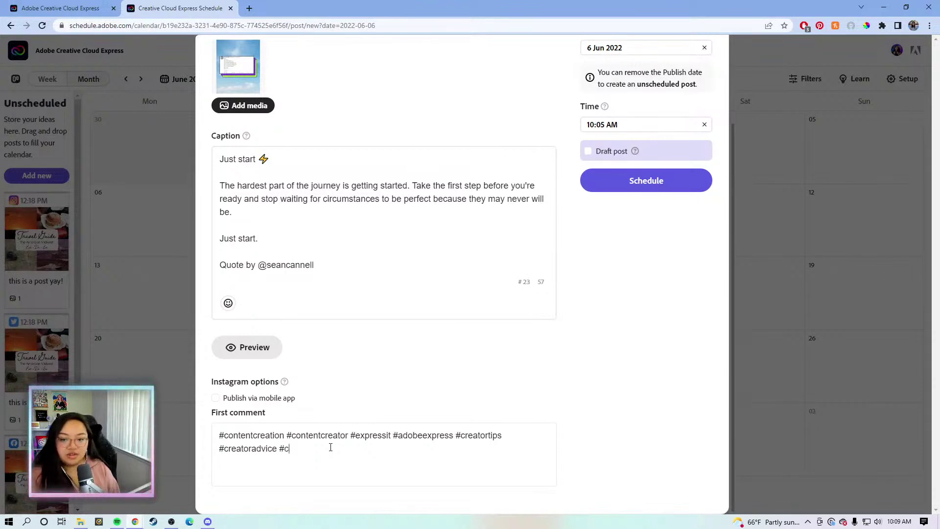
pyautogui.write('reatorquotes')
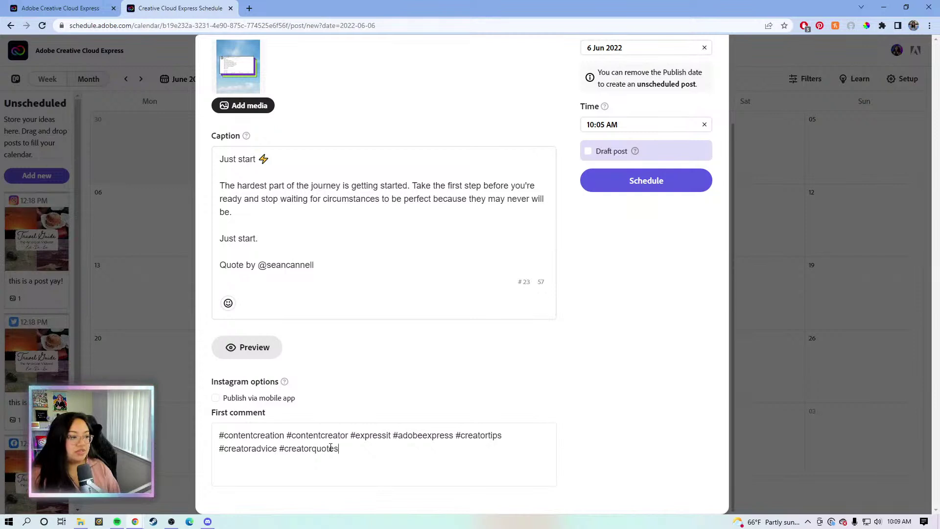
pyautogui.hotkey('ctrl', 'a')
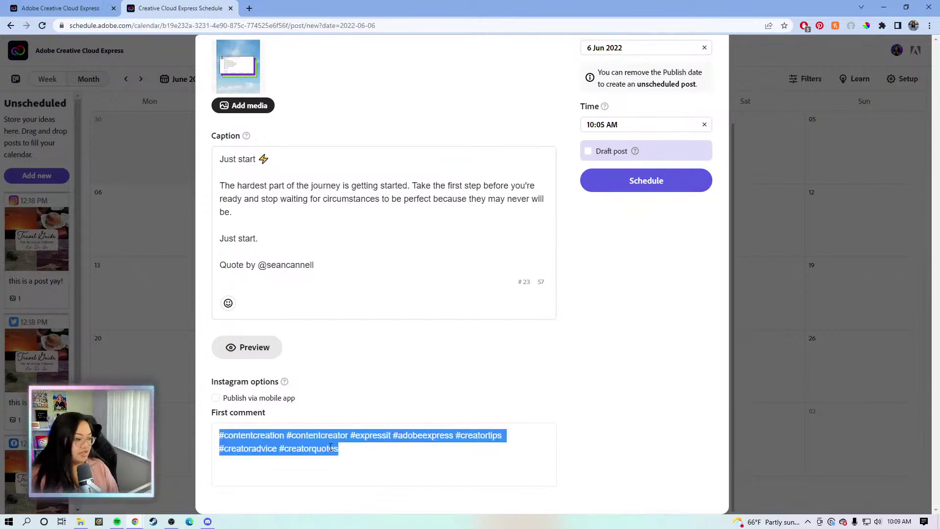
pyautogui.click(484, 371)
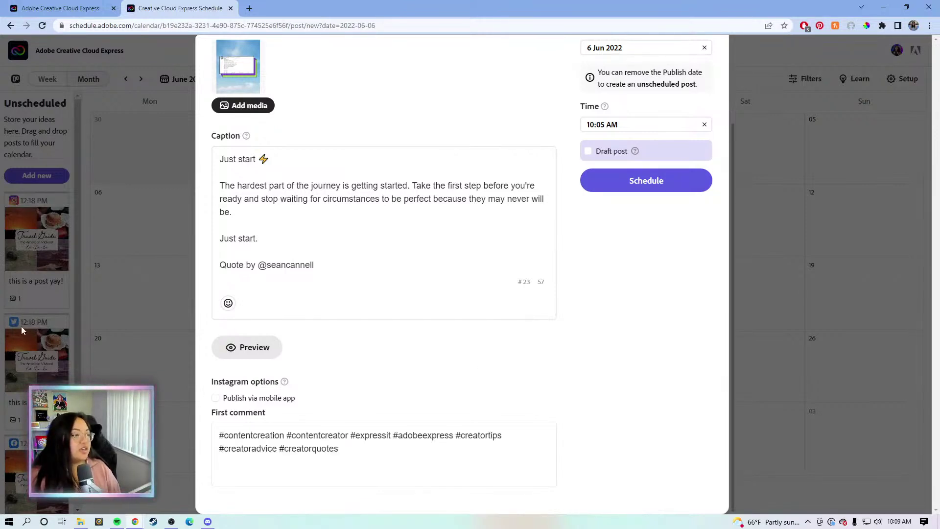
# Preview the post and review how its image and caption look on Instagram, Facebook and Twitter, then close the preview.
pyautogui.scroll(2, 327, 394)
pyautogui.click(258, 450)
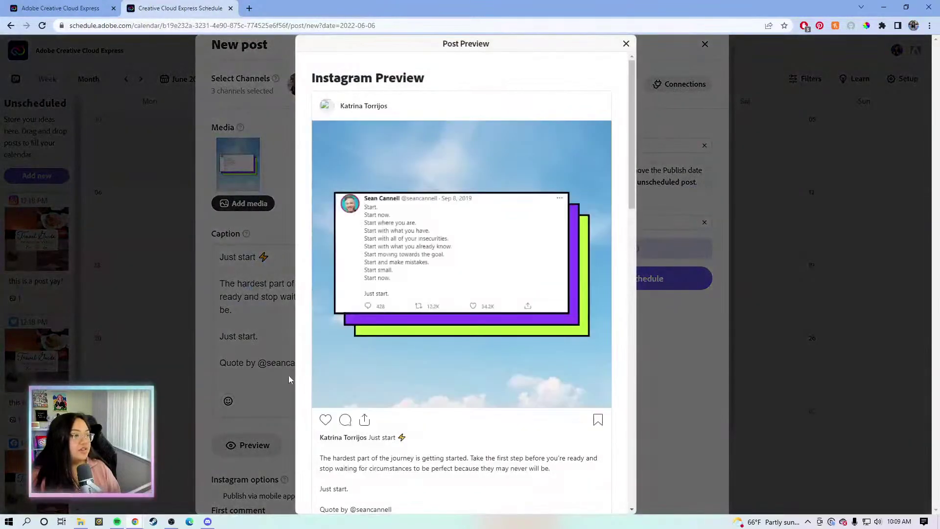
pyautogui.scroll(-1, 501, 137)
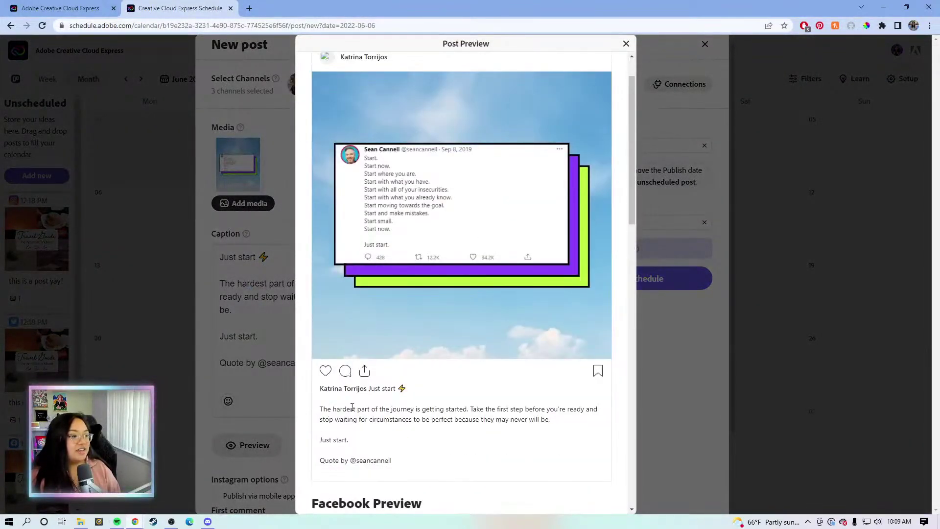
pyautogui.scroll(-2, 427, 441)
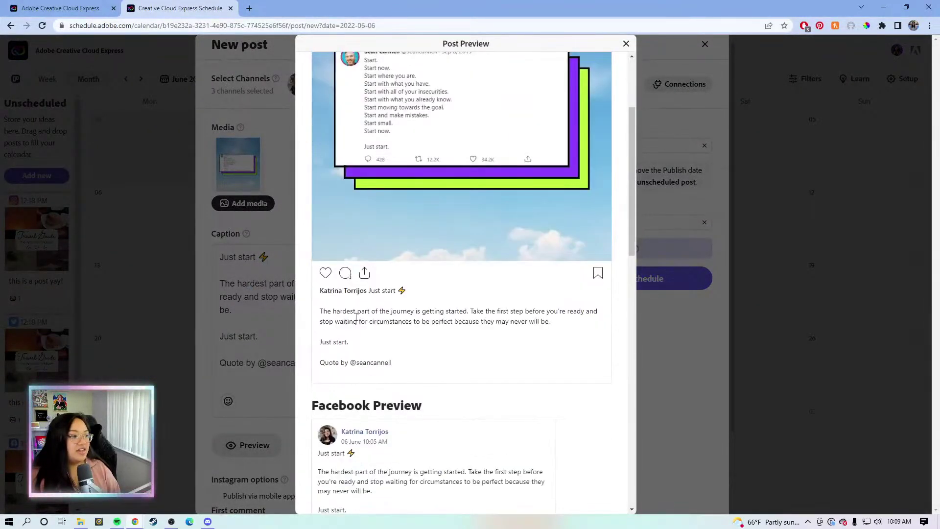
pyautogui.scroll(-14, 369, 374)
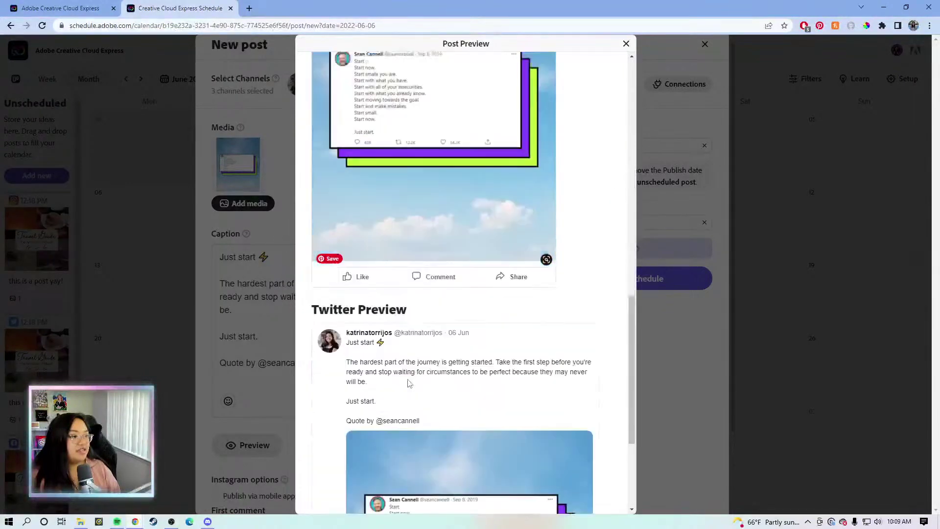
pyautogui.click(626, 43)
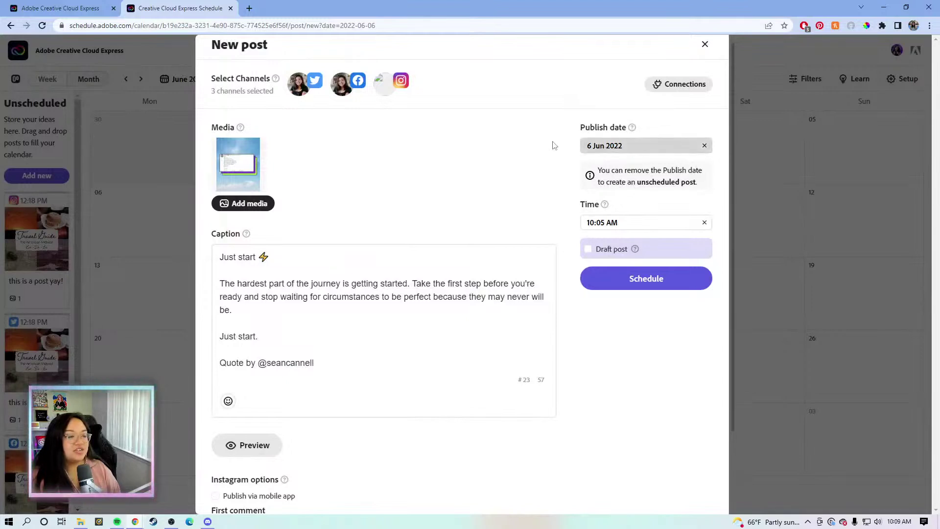
# Set the post's publishing time to 10:00 AM.
pyautogui.click(612, 223)
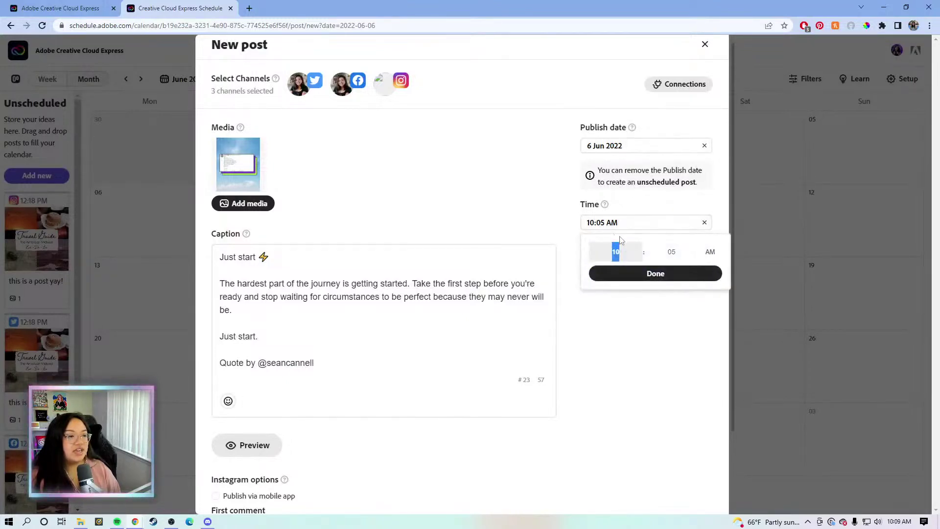
pyautogui.click(633, 247)
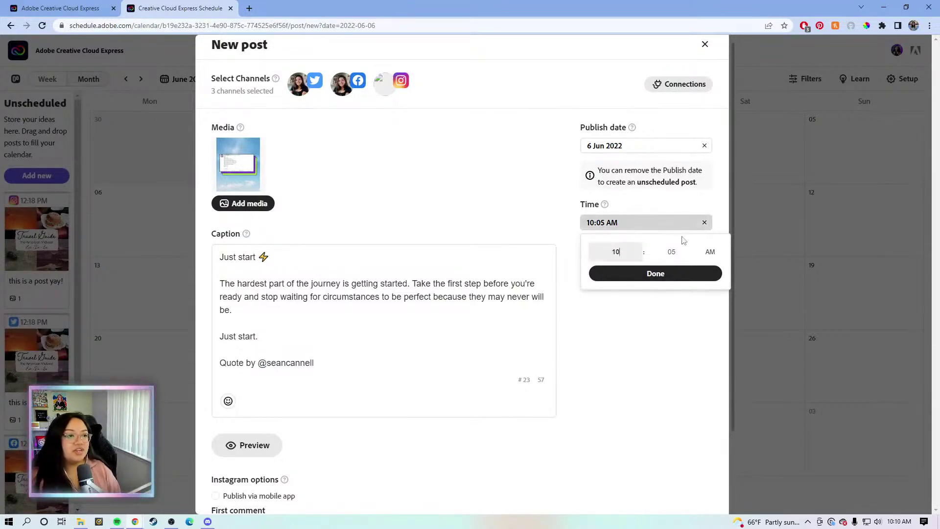
pyautogui.click(679, 253)
pyautogui.write('00')
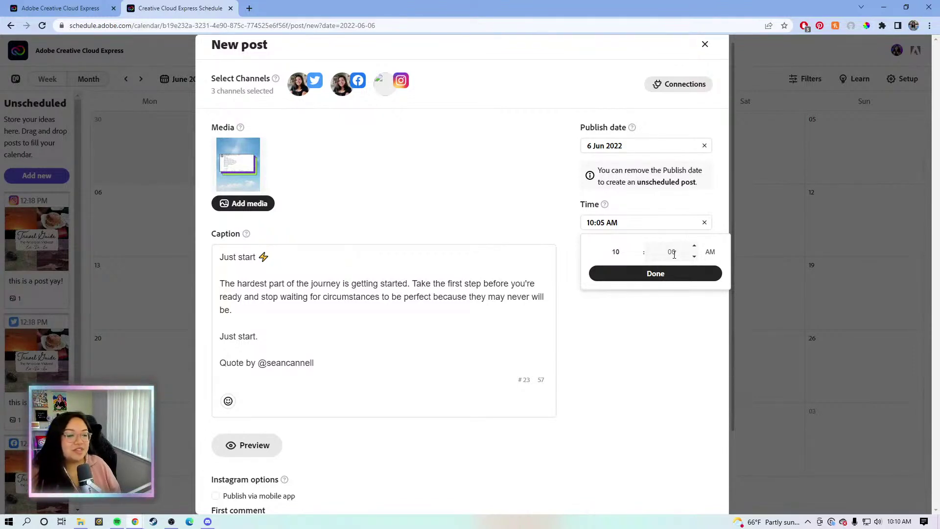
pyautogui.click(625, 277)
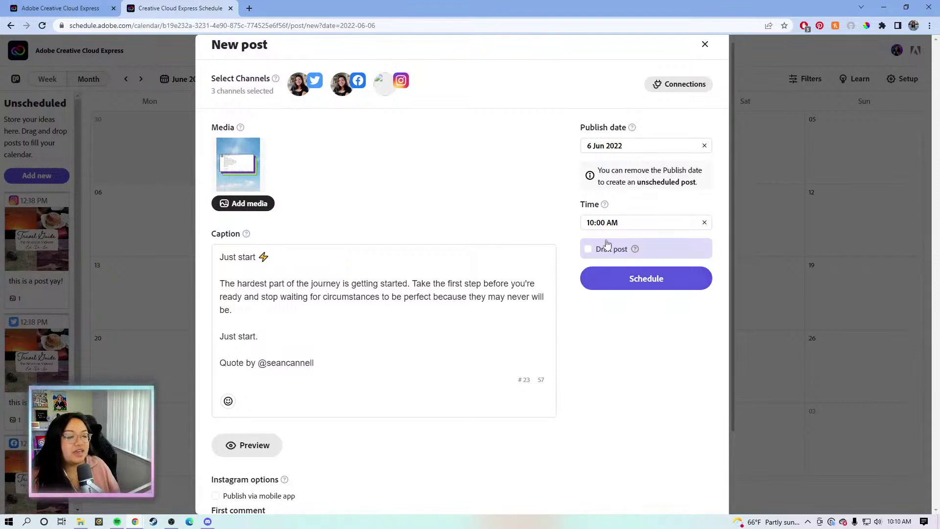
# Schedule the finished quote post and start a new post for 7 June 2022.
pyautogui.click(624, 282)
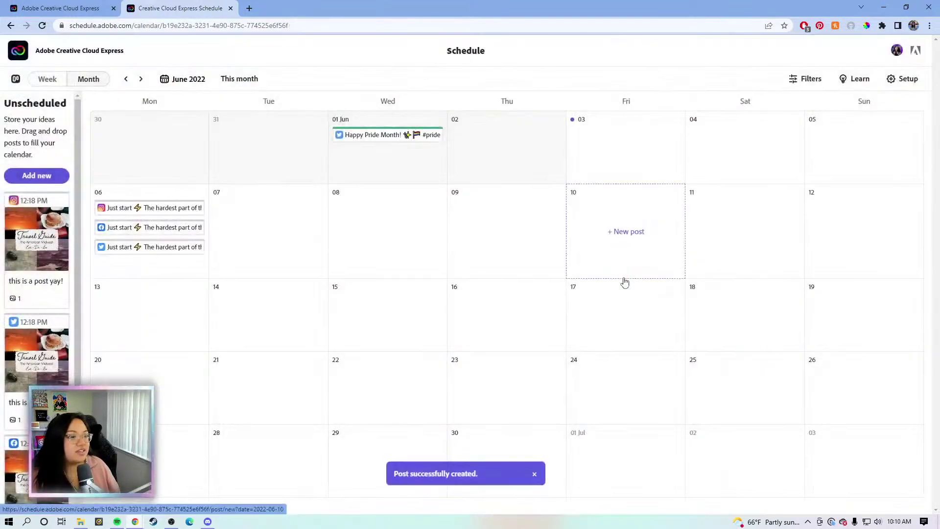
pyautogui.click(273, 223)
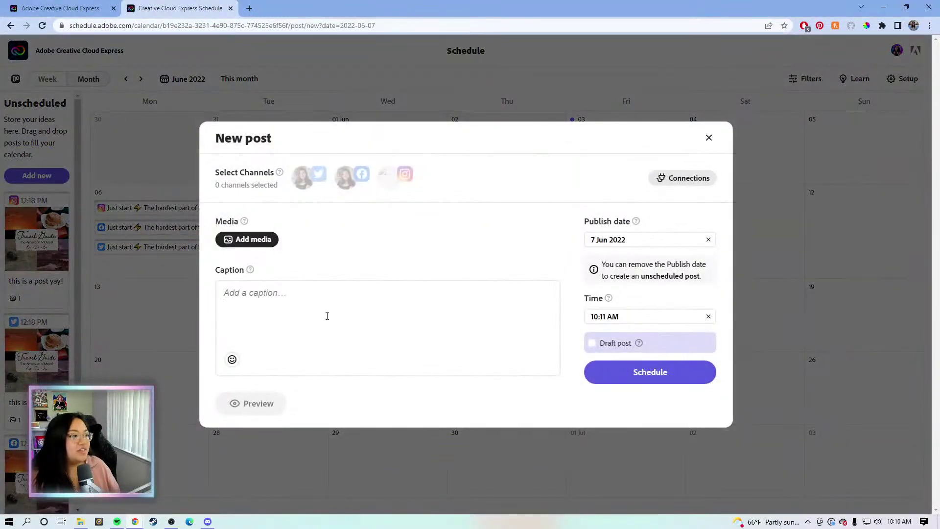
pyautogui.click(263, 240)
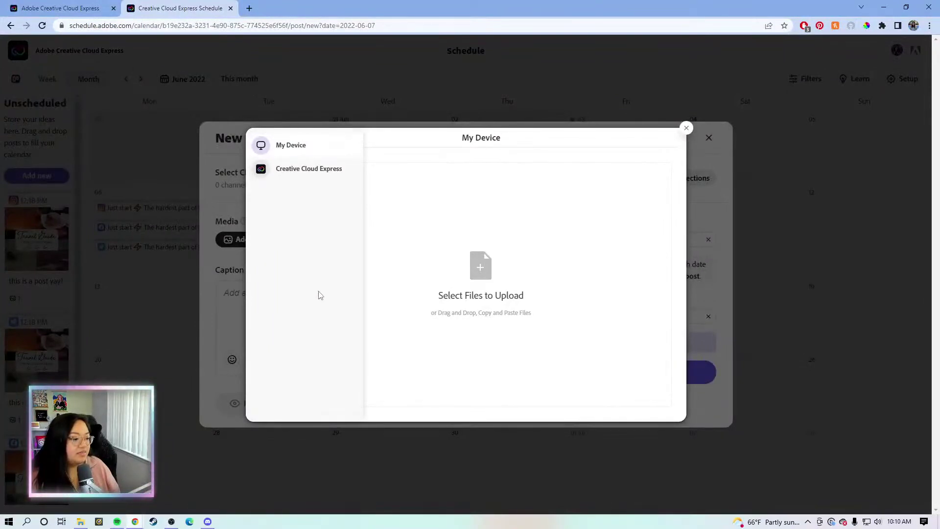
pyautogui.click(470, 282)
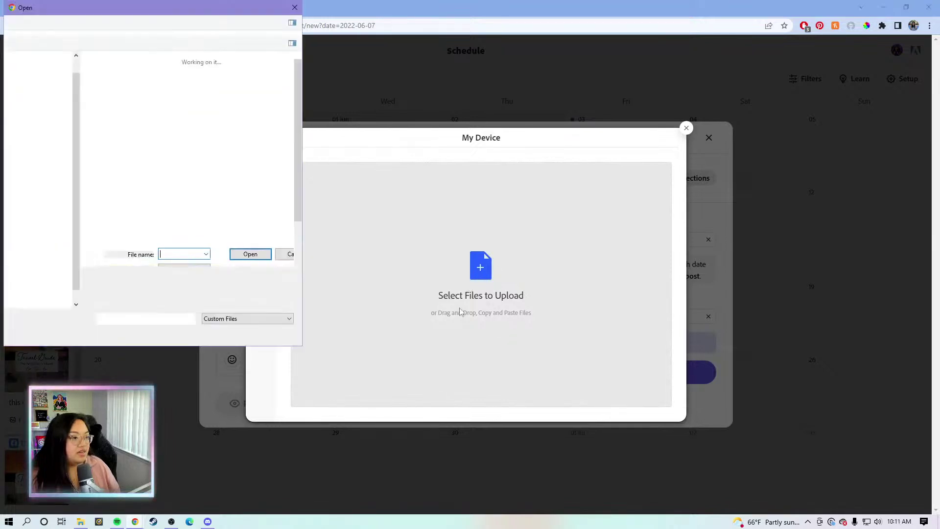
pyautogui.click(295, 7)
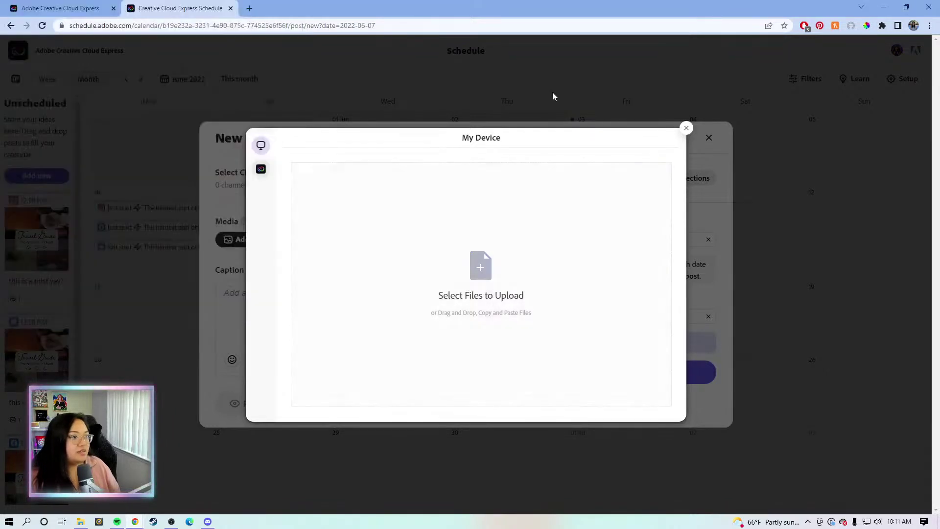
pyautogui.click(686, 127)
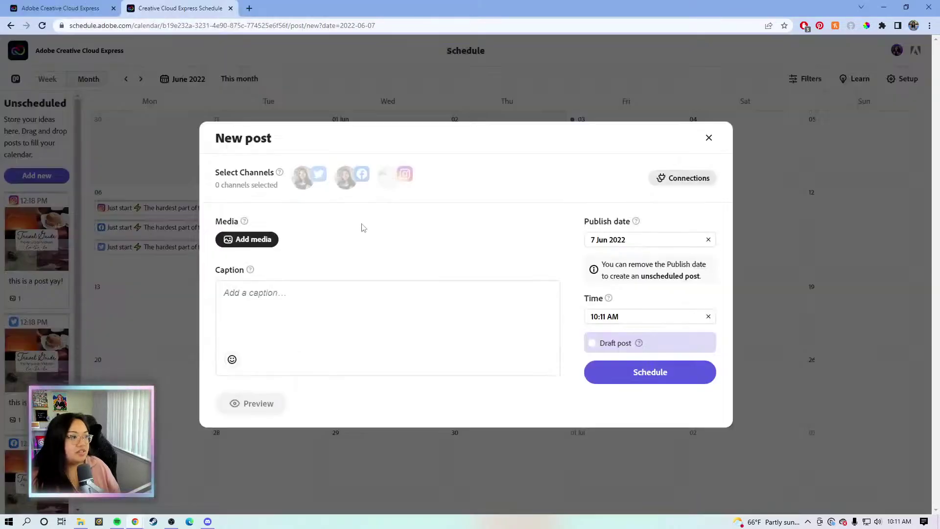
# Add the project with the pink-lit wall from Creative Cloud Express to the new post as its media.
pyautogui.click(269, 240)
pyautogui.click(269, 177)
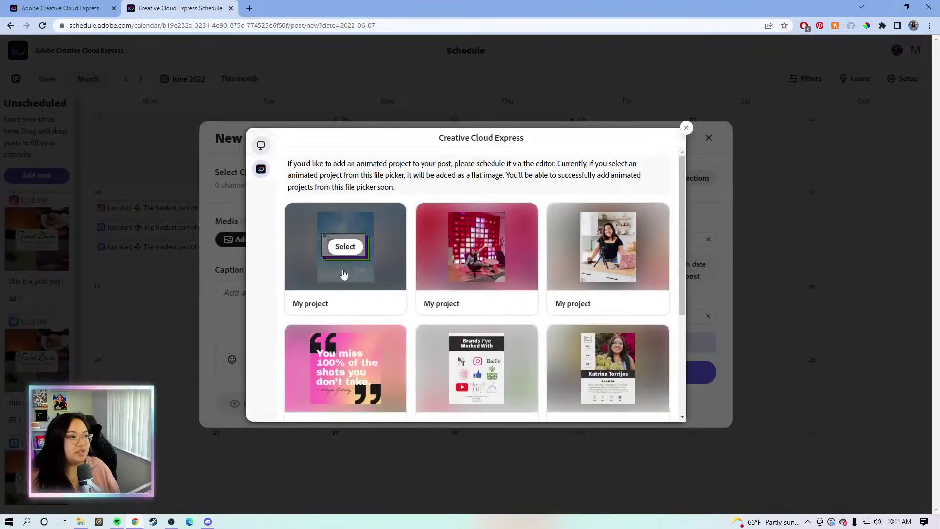
pyautogui.scroll(-1, 312, 294)
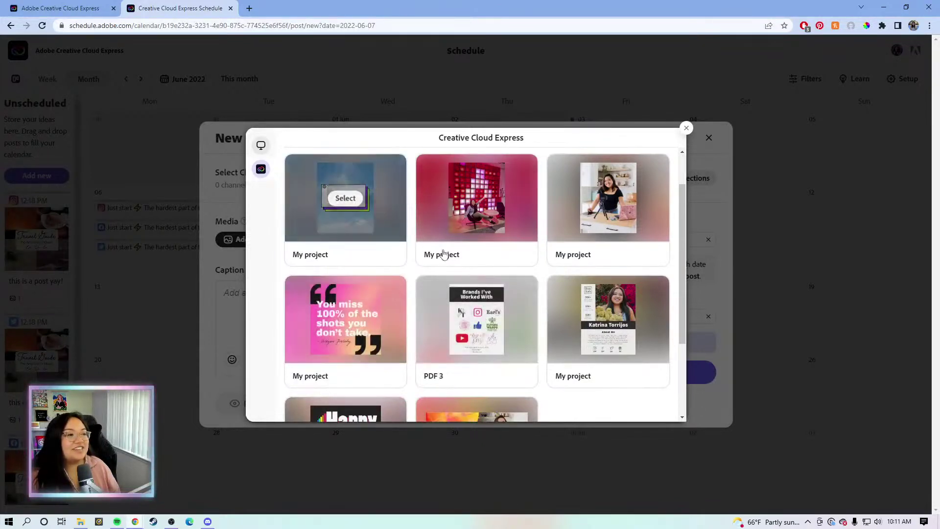
pyautogui.scroll(1, 434, 357)
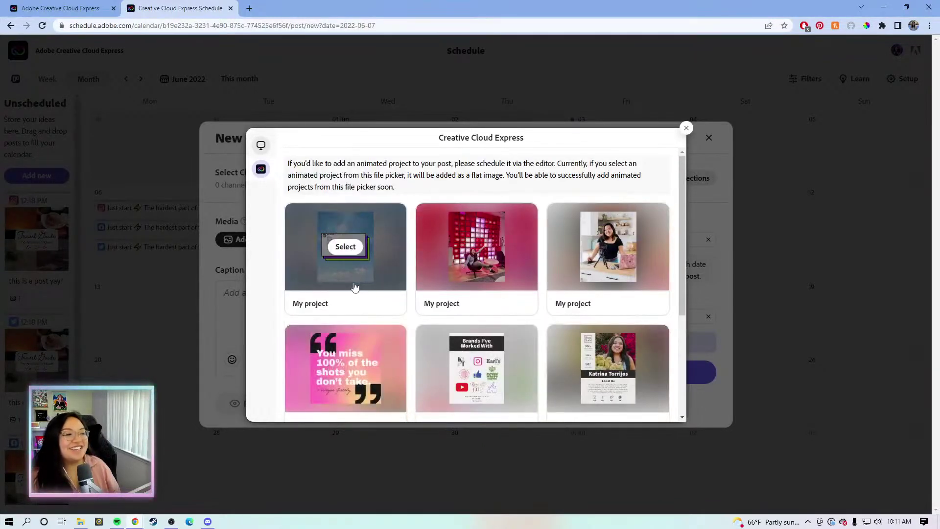
pyautogui.scroll(-1, 523, 168)
pyautogui.scroll(1, 596, 341)
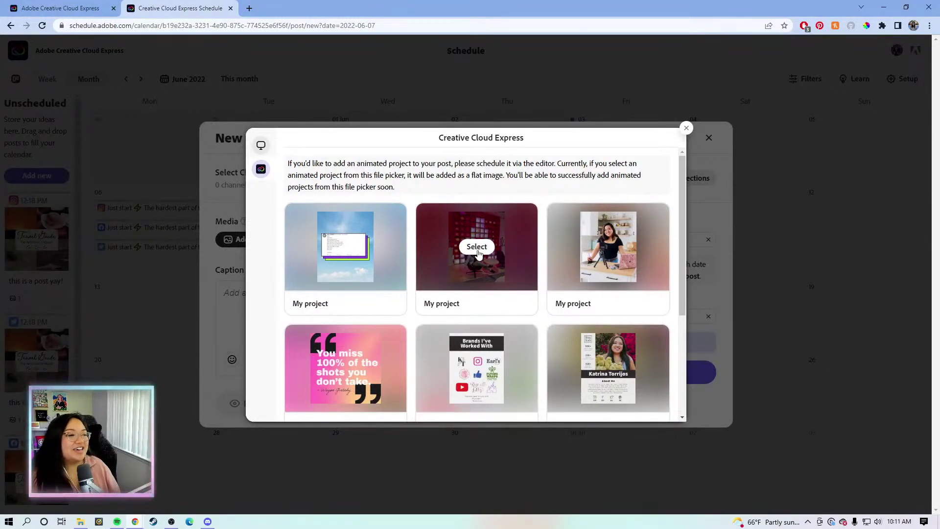
pyautogui.scroll(-3, 479, 253)
pyautogui.scroll(3, 478, 254)
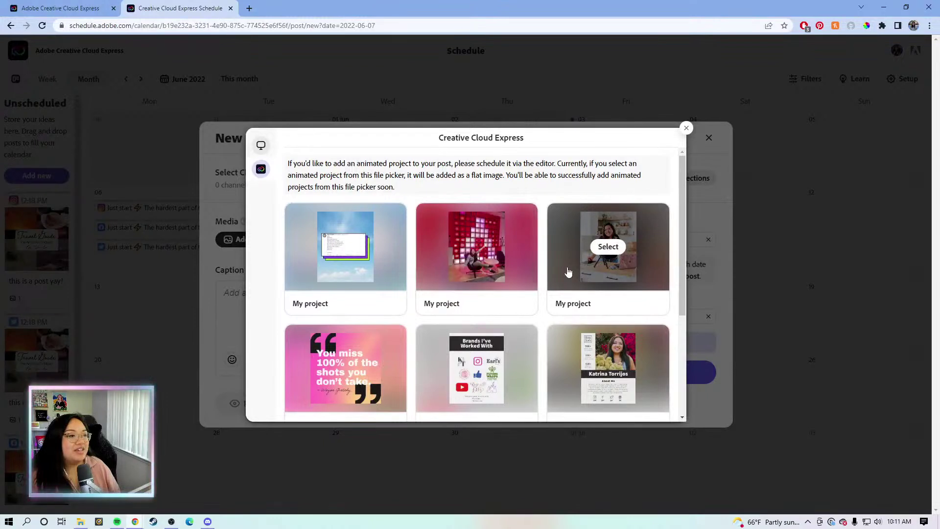
pyautogui.click(480, 247)
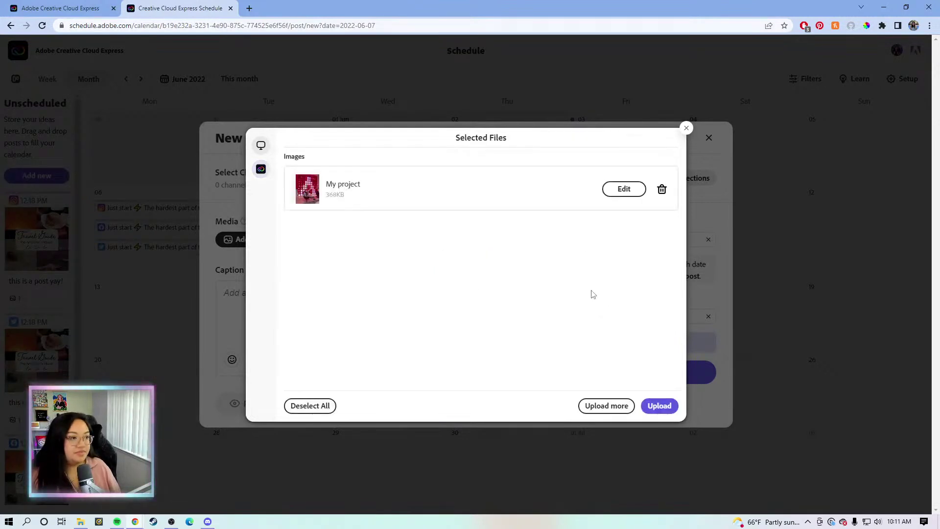
pyautogui.click(668, 408)
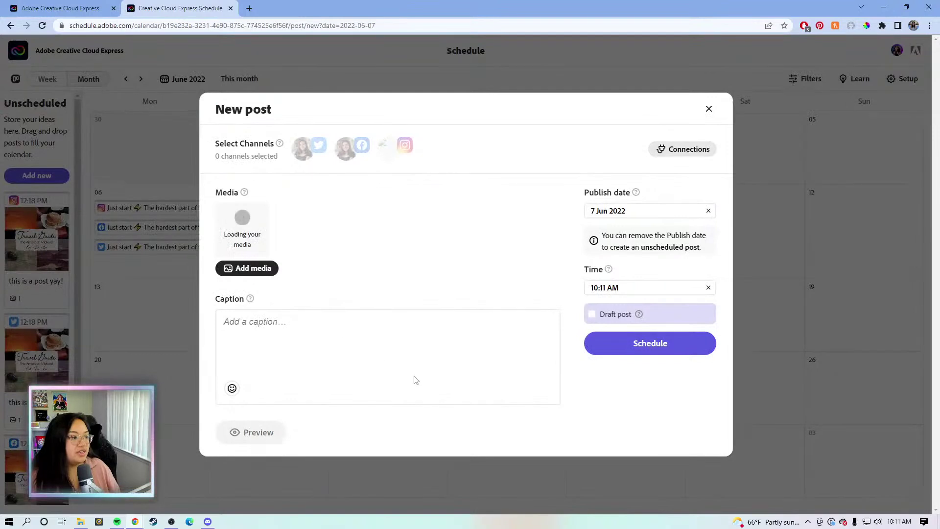
# Fill the caption with the prepared text headed "A DAY IN THE LIFE WORKING AT ADOBE AS AN EVANGELIST".
pyautogui.click(339, 327)
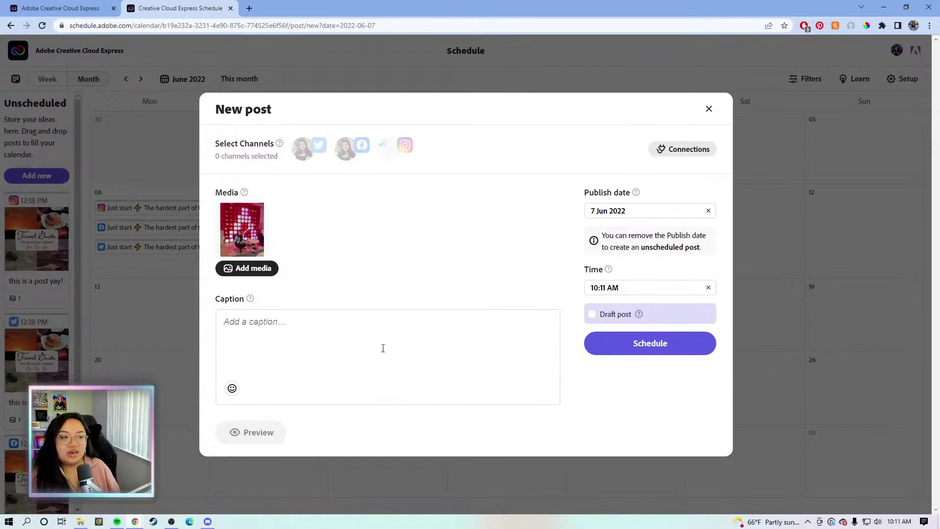
pyautogui.click(344, 333)
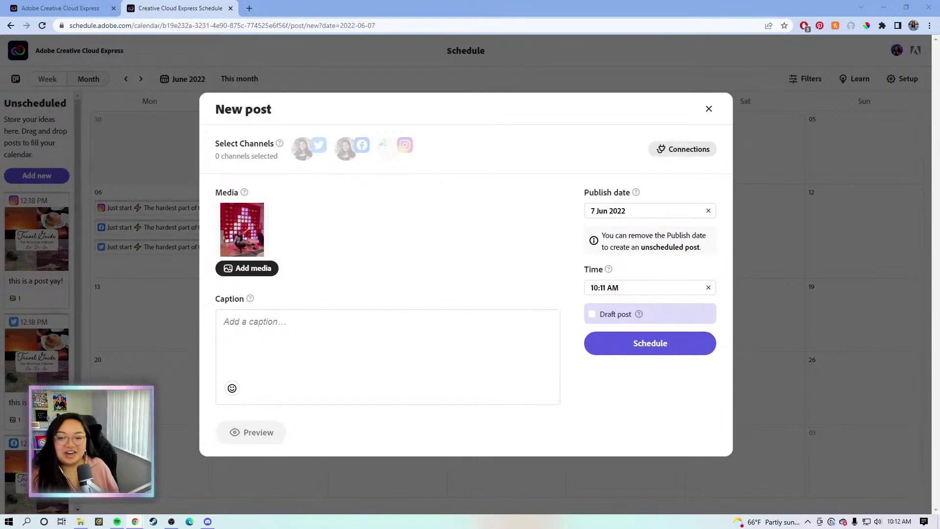
pyautogui.click(413, 325)
pyautogui.write("A DAY IN THE LIFE WORKING AT ADOBE AS AN EVANGELIST I've gotten quite a bit of questions of what exactly my role is at Adobe. I like to think of myself as an in-house creator for Adobe. So, a large part of my job is creating content for any social channels, doing workshops and livestreams, and building and fostering a community around Adobe Express. Here's what a Day in my life looks like: Wake up, get ready to work out Go for a 2-mile walk Get ready for work and eat breakfast Attend morning meetings Answer emails and slack messages Get ready for stream and/or record videos on my queue Upload footage to my drive to edit the next day Finish up work Have dinner and unwind Of course, not every single day looks like this, but on average this is a snapshot of what my day looks like on the job! What does your #dayinthelife look like?")
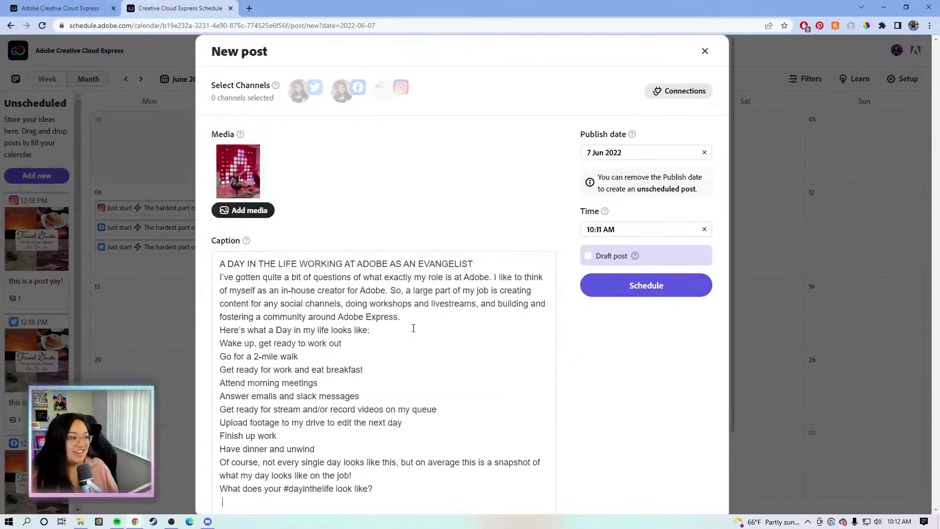
# Insert blank lines in the caption after the heading, the introduction paragraph and the "Here's what a Day in my life looks like:" line.
pyautogui.click(316, 308)
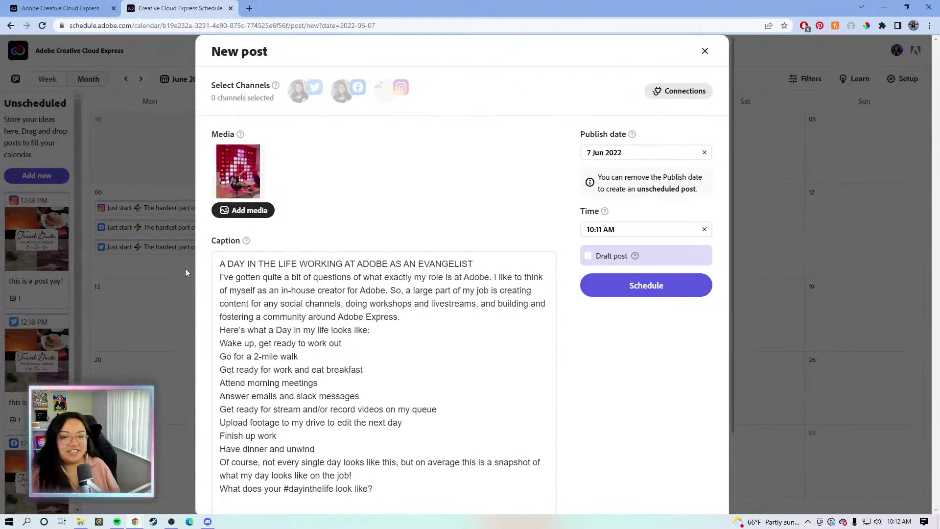
pyautogui.press('Return')
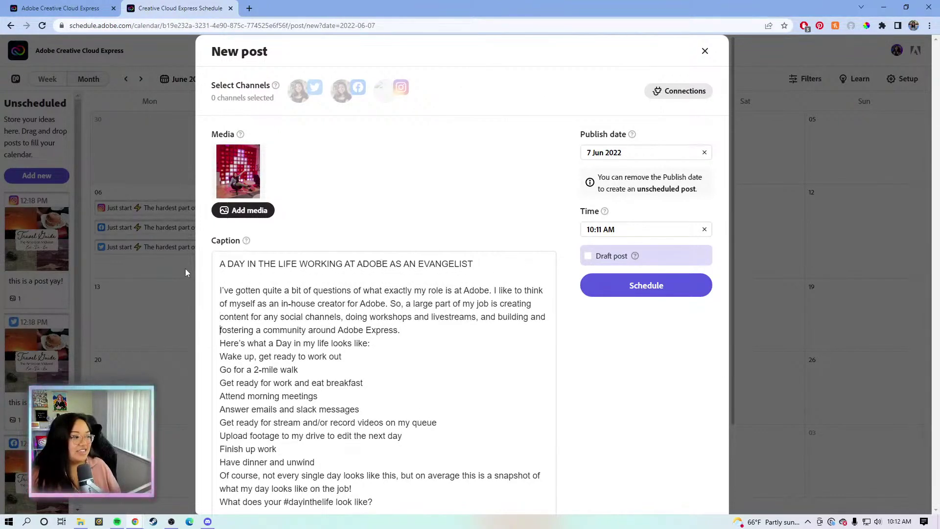
pyautogui.press('Return')
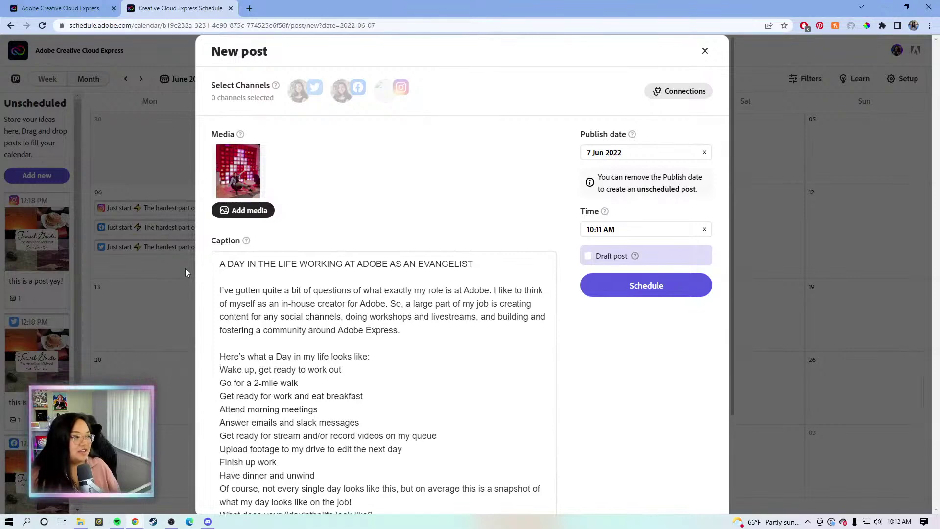
pyautogui.press('Return')
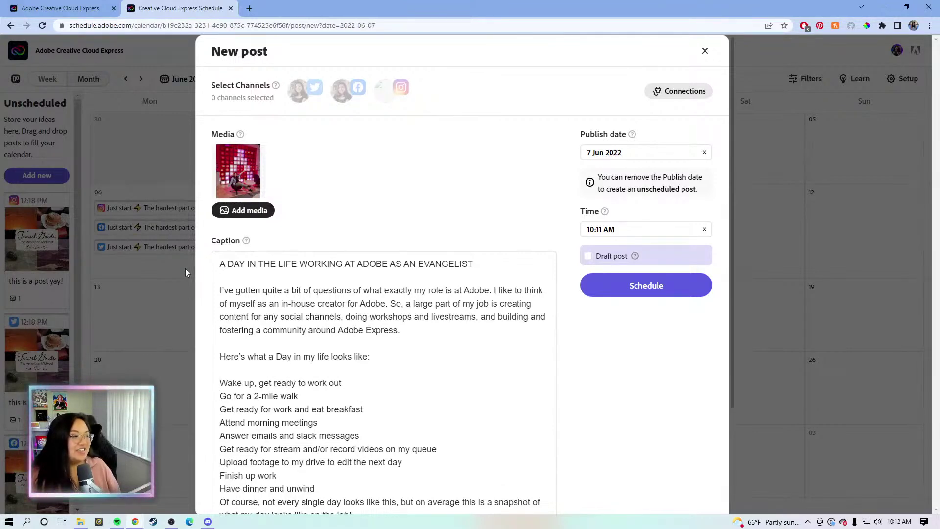
# Prefix all the daily routine lines, from "Wake up" to "Have dinner and unwind", with "- " and insert a blank line below the list.
pyautogui.scroll(-2, 211, 276)
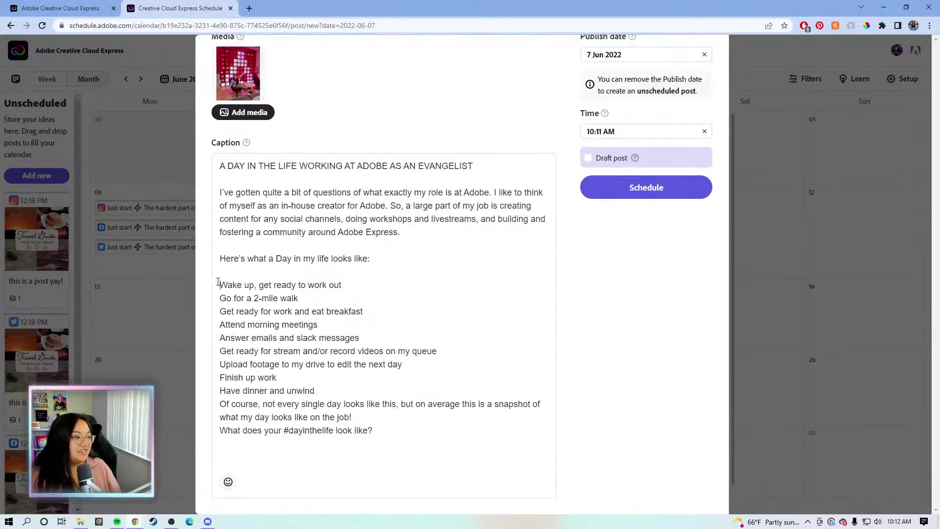
pyautogui.write('- ')
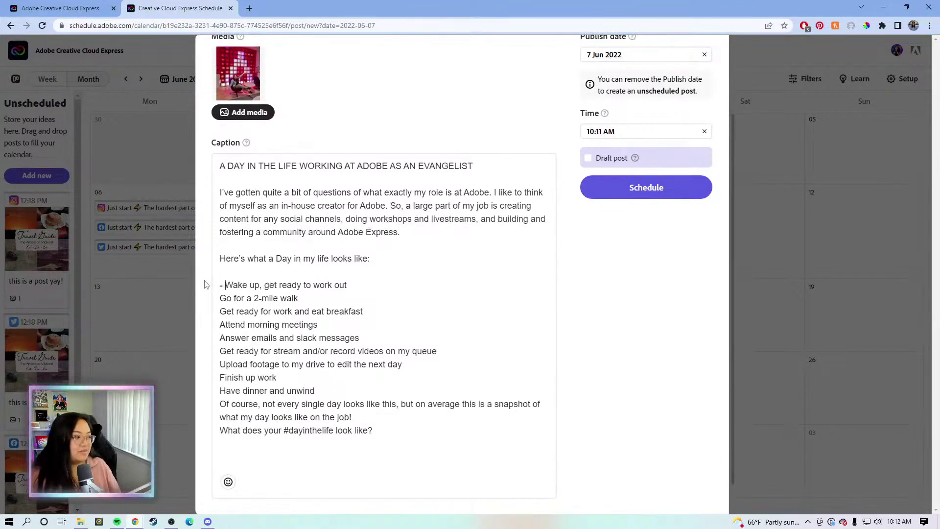
pyautogui.write('-')
pyautogui.press('Down')
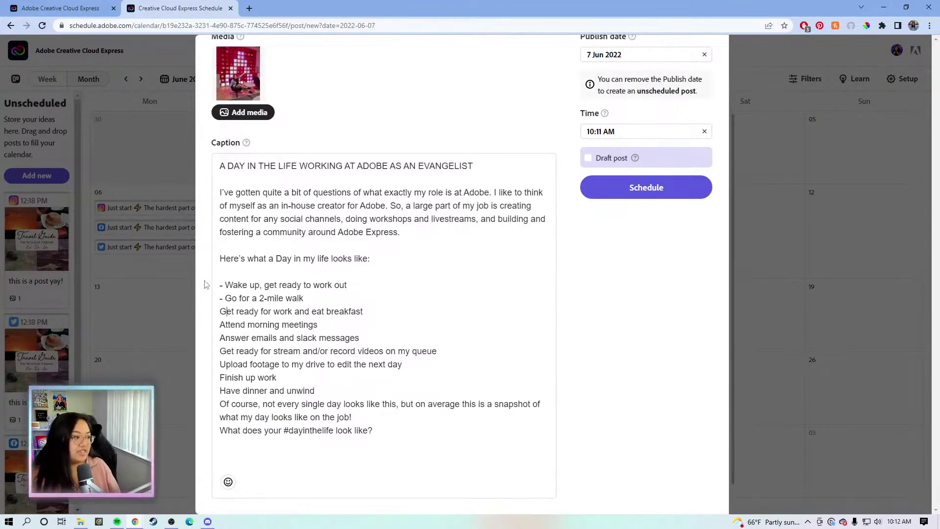
pyautogui.write('- ')
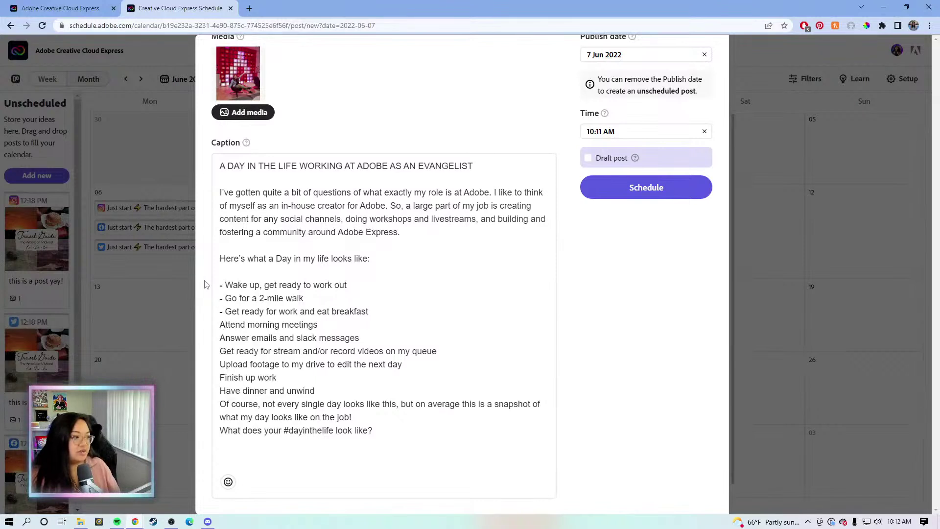
pyautogui.write('- ')
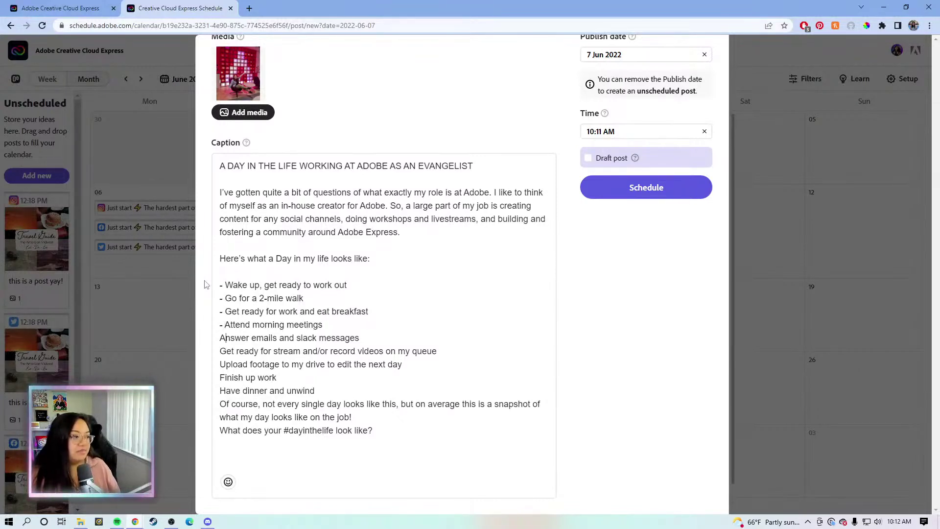
pyautogui.write('- ')
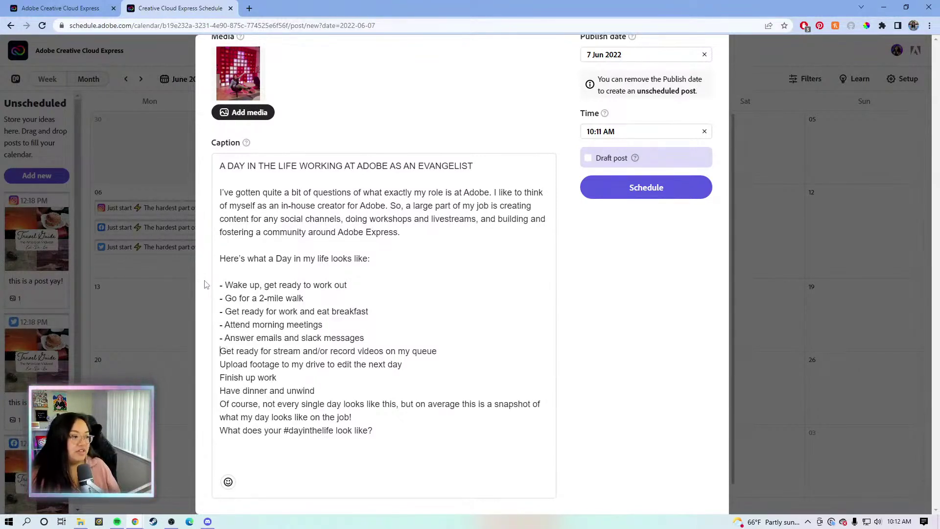
pyautogui.write('- ')
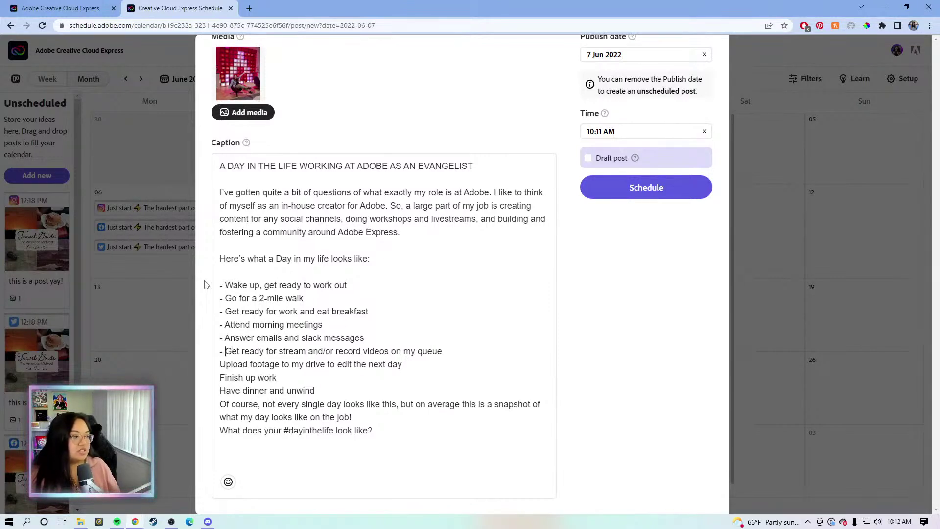
pyautogui.write('-')
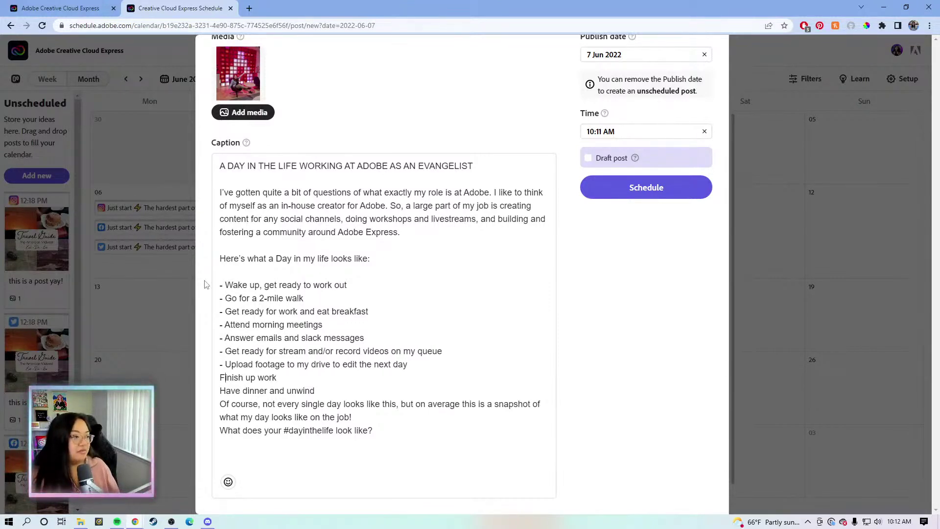
pyautogui.write(' - ')
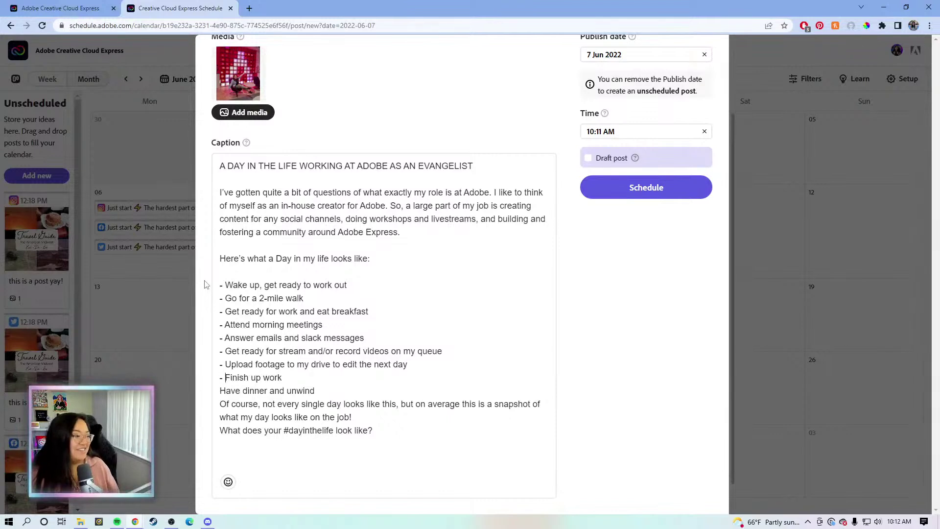
pyautogui.write('-')
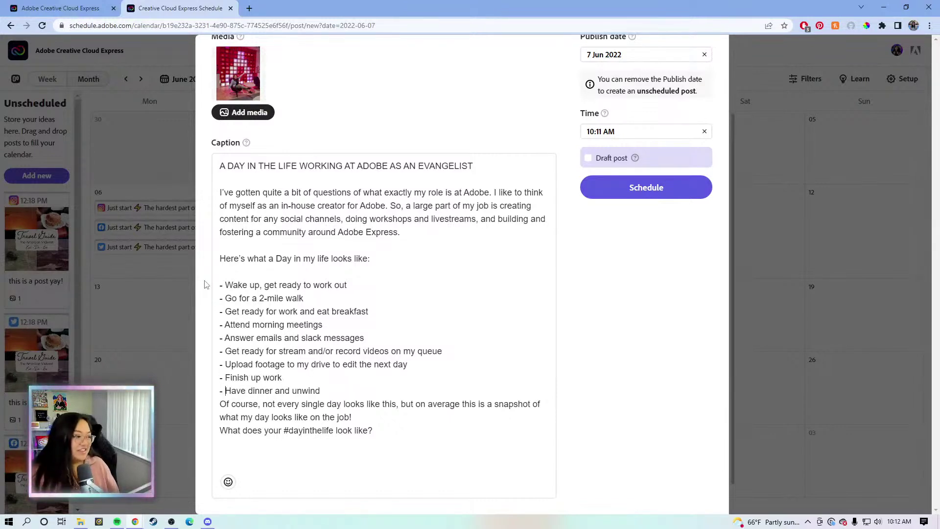
pyautogui.press('Return')
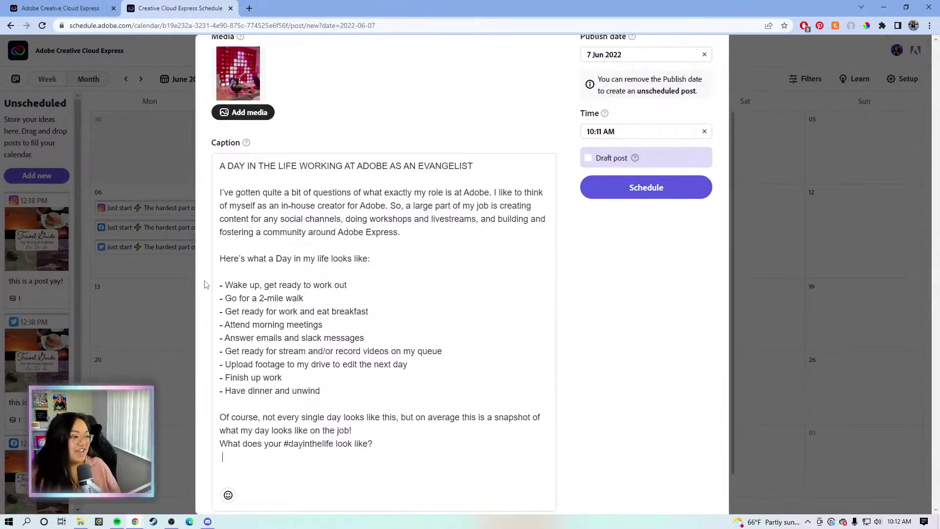
pyautogui.press('BackSpace')
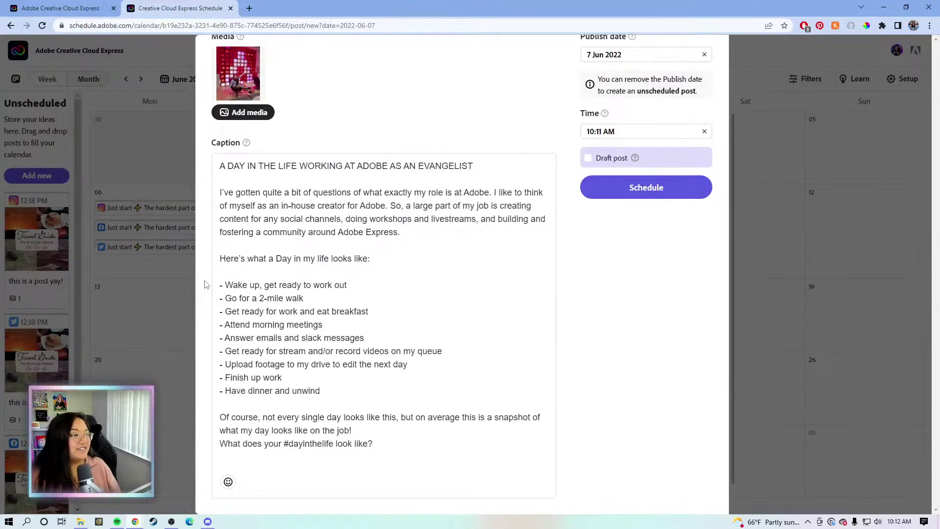
pyautogui.click(296, 219)
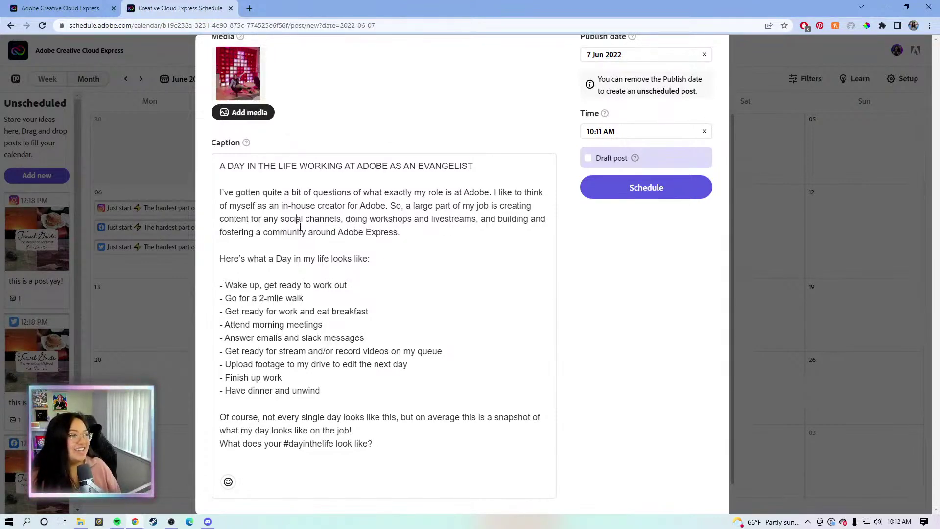
pyautogui.scroll(2, 279, 256)
pyautogui.scroll(-1, 225, 225)
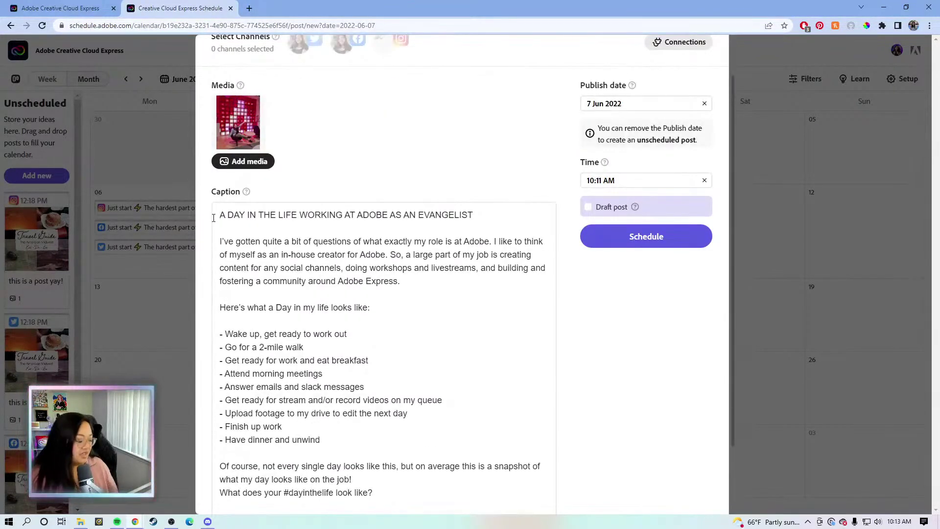
pyautogui.scroll(-2, 238, 355)
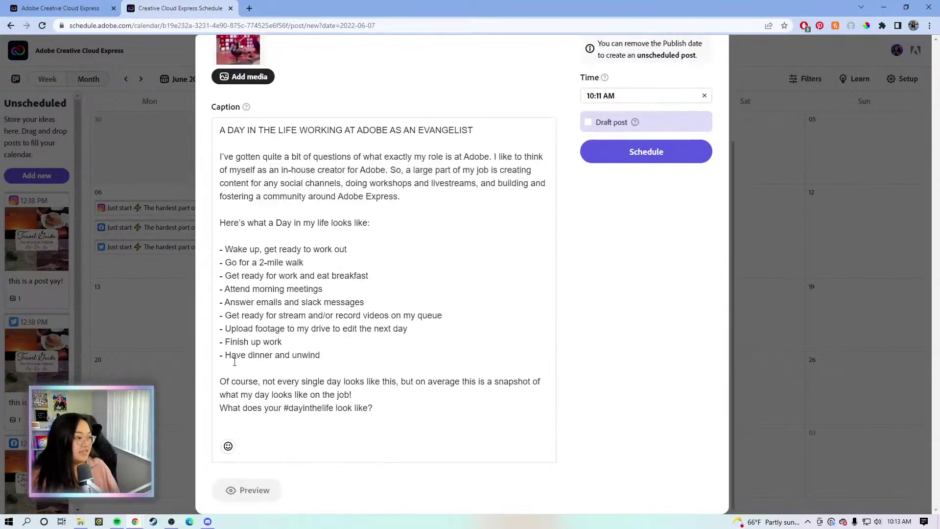
# Find a calendar emoji with the search "cal" and insert it before the caption heading "A DAY IN THE LIFE WORKING AT ADOBE AS AN EVANGELIST".
pyautogui.click(228, 446)
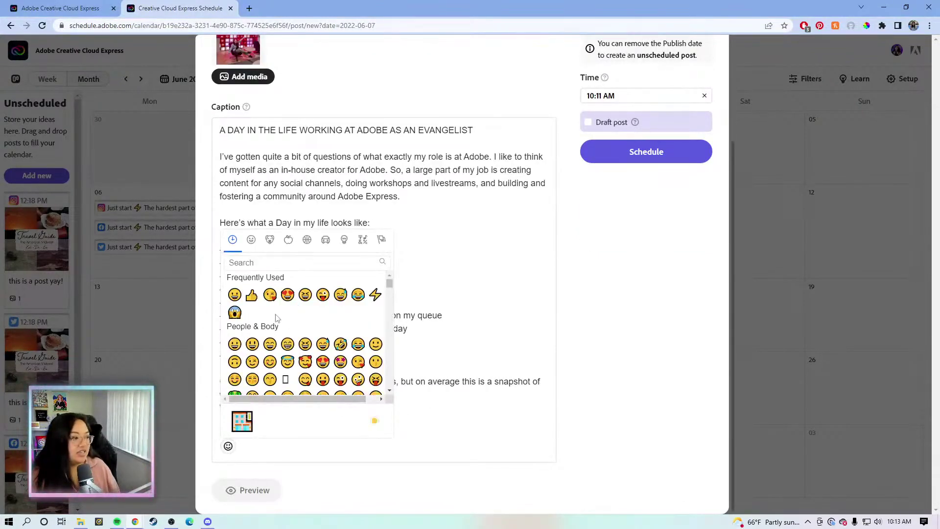
pyautogui.scroll(-5, 294, 318)
pyautogui.scroll(5, 306, 345)
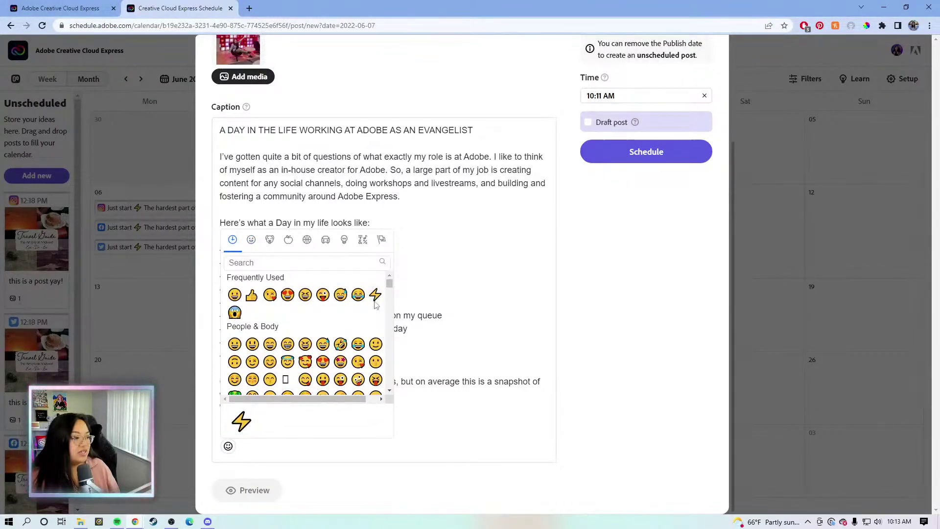
pyautogui.scroll(-5, 343, 313)
pyautogui.click(298, 264)
pyautogui.write('ca')
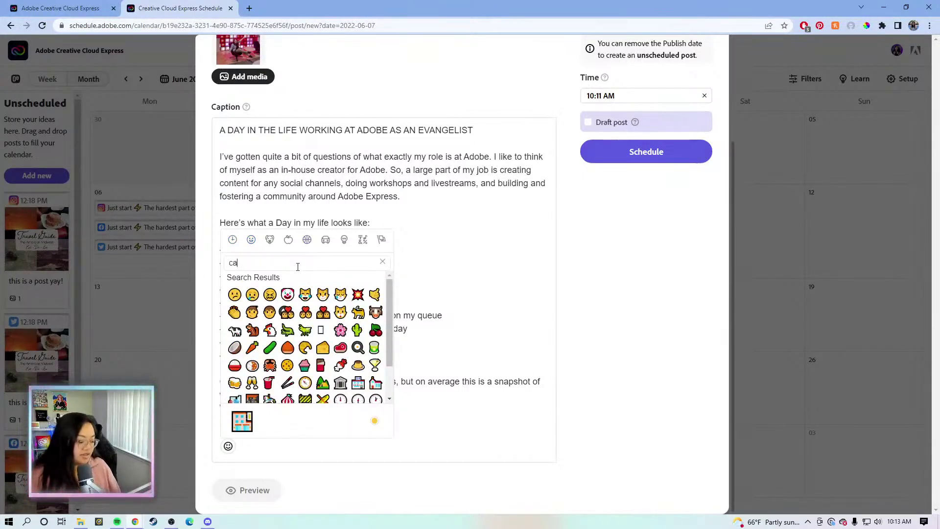
pyautogui.write('l')
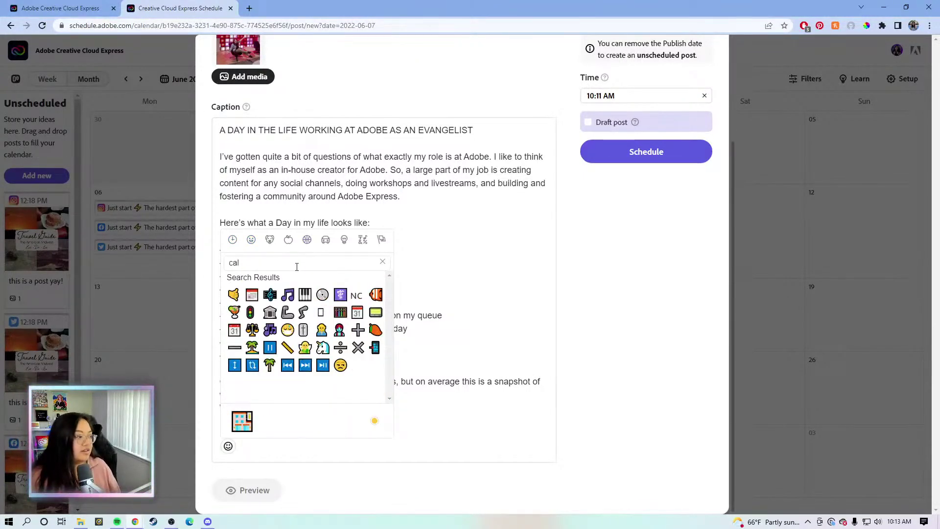
pyautogui.click(251, 295)
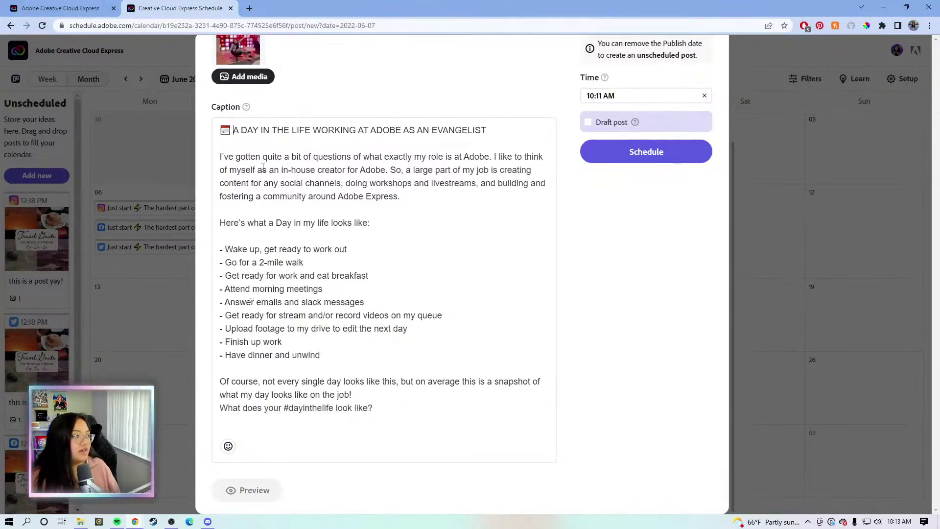
# Replace the dash before "Wake up, get ready to work out" with the green check mark emoji found by searching "check".
pyautogui.click(224, 158)
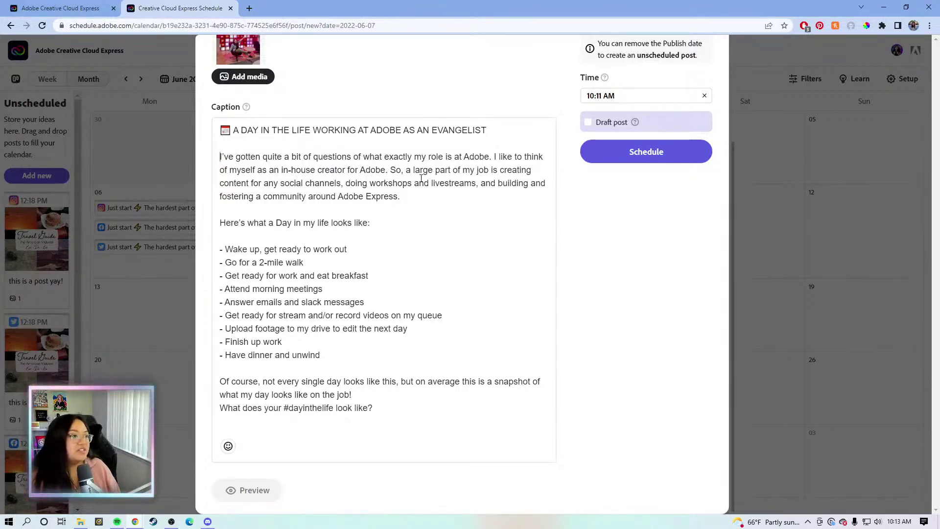
pyautogui.click(414, 199)
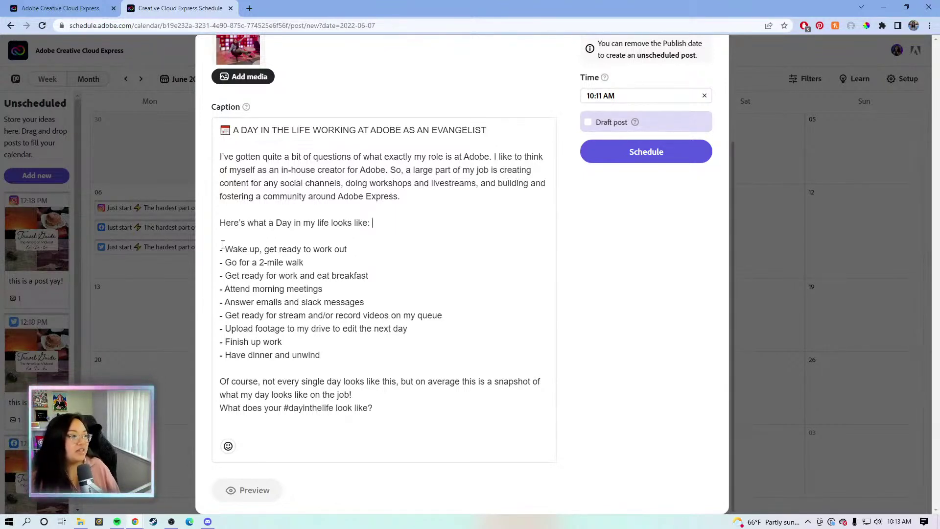
pyautogui.press('BackSpace')
pyautogui.press('BackSpace')
pyautogui.click(229, 446)
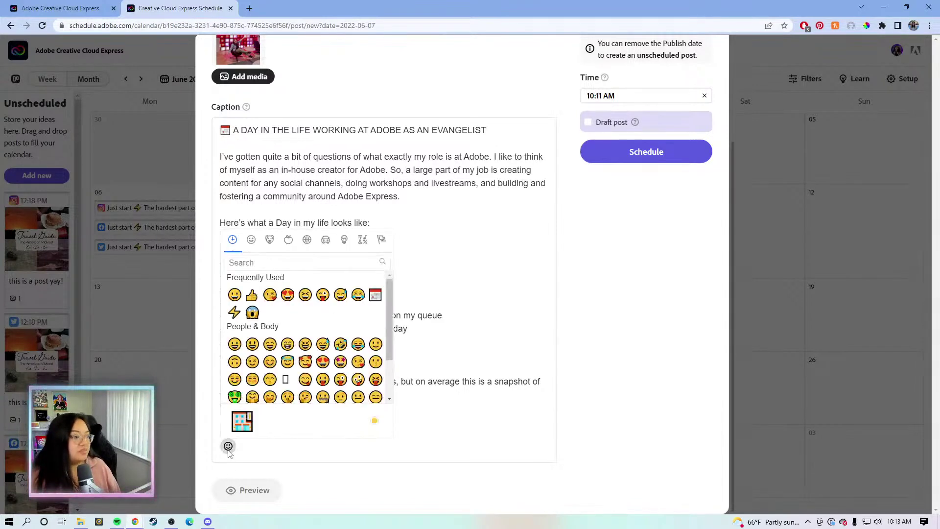
pyautogui.click(287, 262)
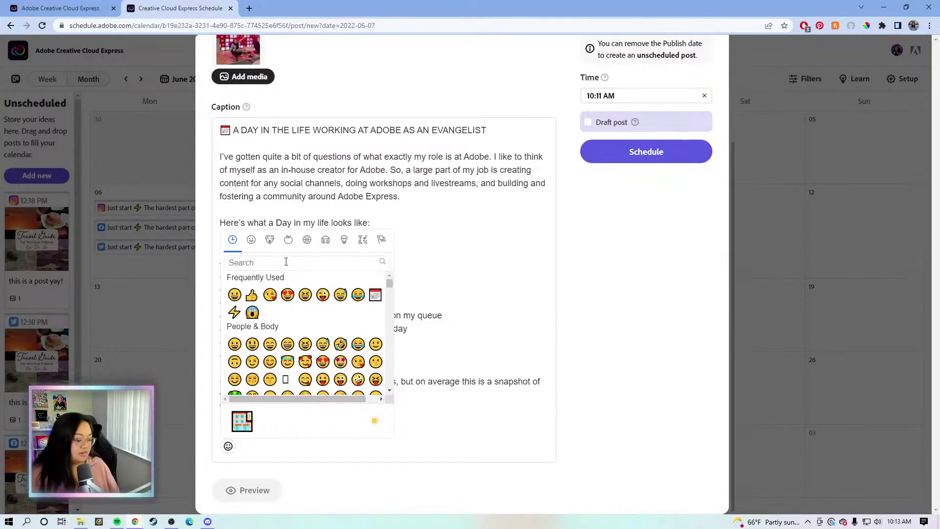
pyautogui.write('check')
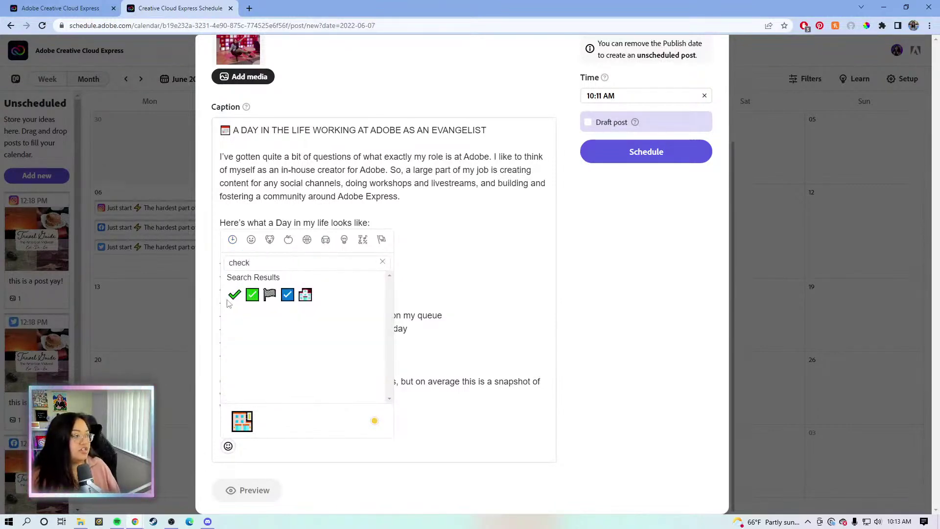
pyautogui.click(252, 294)
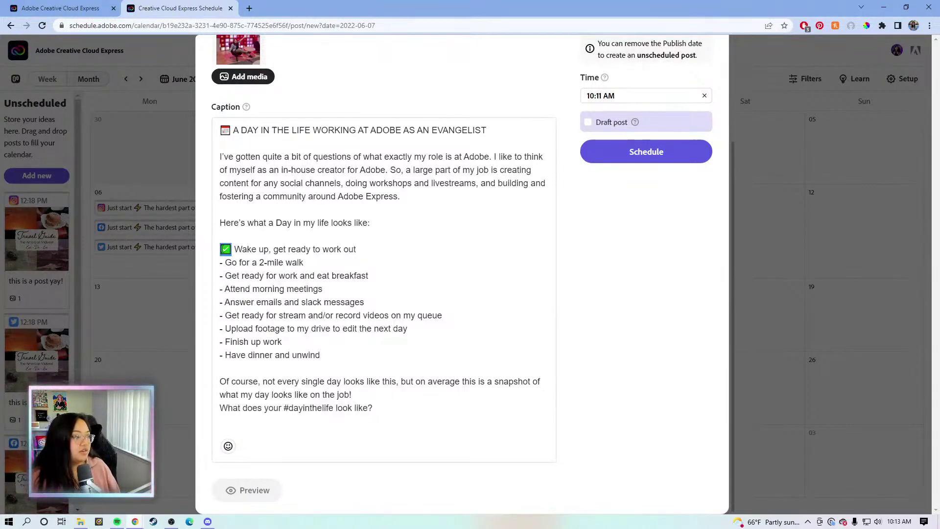
# Replace the dashes with ✅ on the four routine lines from "Go for a 2-mile walk" to "Answer emails and slack messages".
pyautogui.press('Down')
pyautogui.press('Home')
pyautogui.press('Delete')
pyautogui.write('✅')
pyautogui.press('Down')
pyautogui.press('BackSpace')
pyautogui.write('✅')
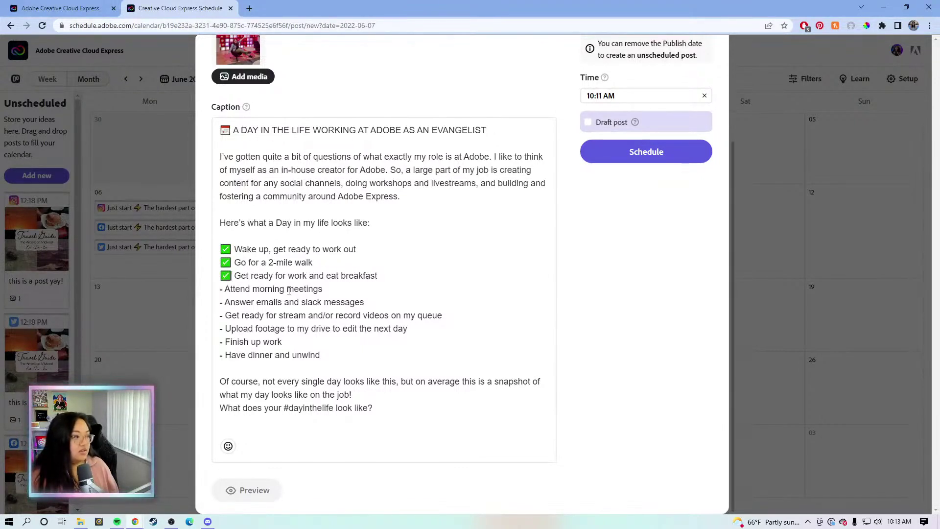
pyautogui.press('Down')
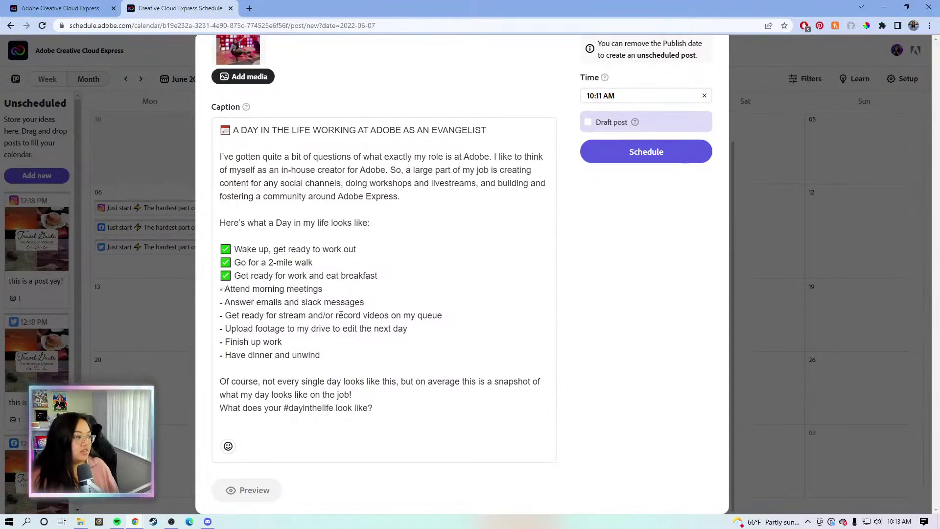
pyautogui.press('BackSpace')
pyautogui.write('✅')
pyautogui.click(228, 303)
pyautogui.press('BackSpace')
pyautogui.press('BackSpace')
pyautogui.write('✅')
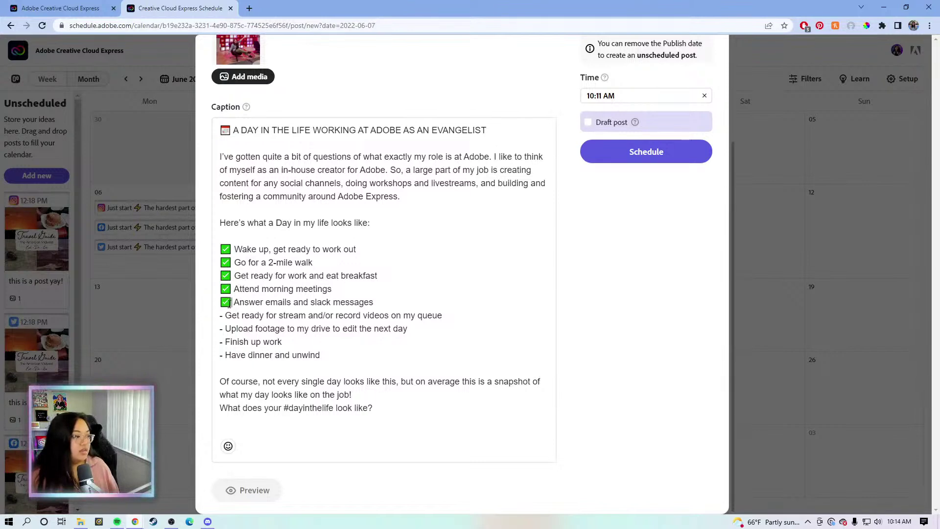
# Replace the dashes with ✅ on the remaining routine lines, from "Get ready for stream" to "Have dinner and unwind".
pyautogui.click(223, 316)
pyautogui.press('BackSpace')
pyautogui.press('BackSpace')
pyautogui.write('✅')
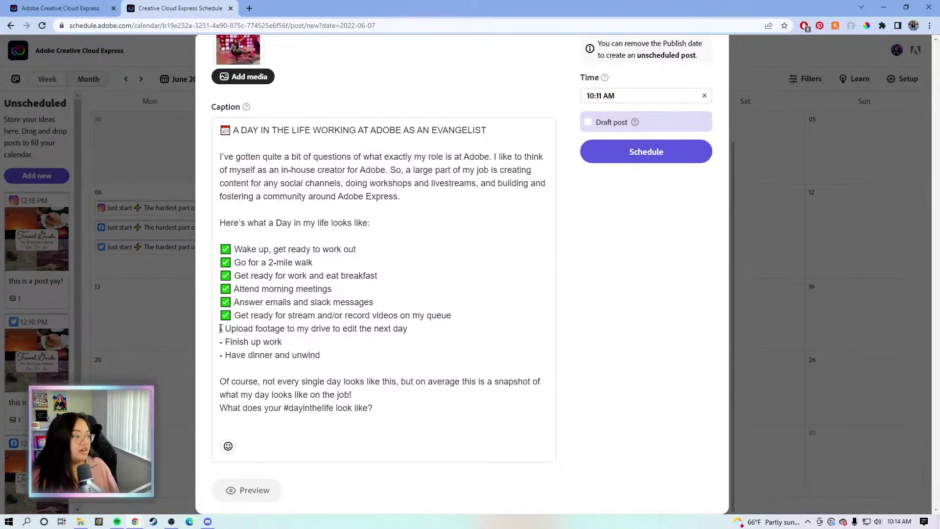
pyautogui.press('BackSpace')
pyautogui.press('BackSpace')
pyautogui.write('✅')
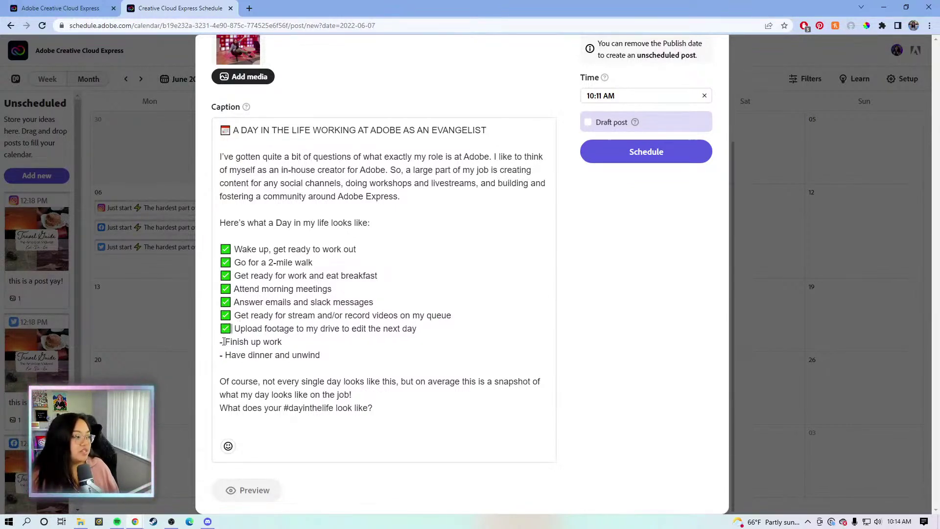
pyautogui.press('BackSpace')
pyautogui.press('BackSpace')
pyautogui.write('✅')
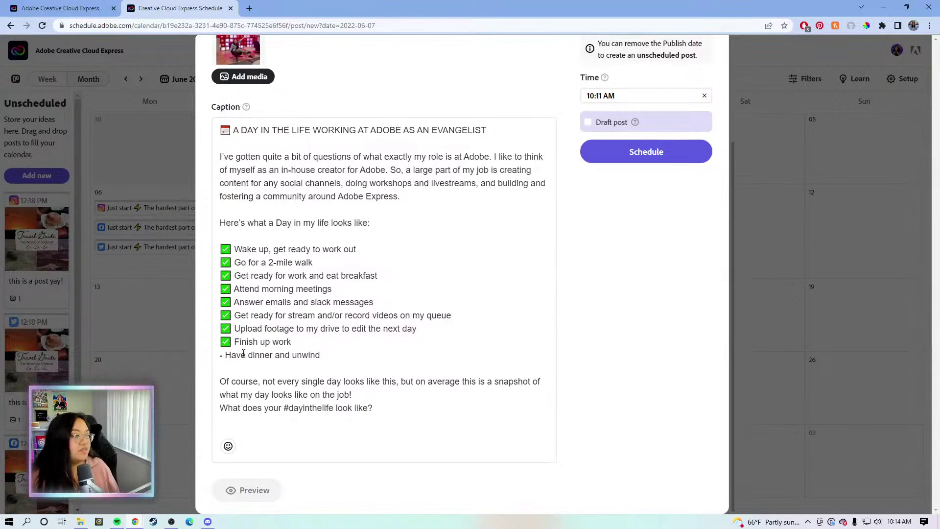
pyautogui.click(224, 357)
pyautogui.press('BackSpace')
pyautogui.press('BackSpace')
pyautogui.write('✅')
# Insert a blank line in the caption above the closing question "What does your #dayinthelife look like?".
pyautogui.click(224, 368)
pyautogui.click(219, 381)
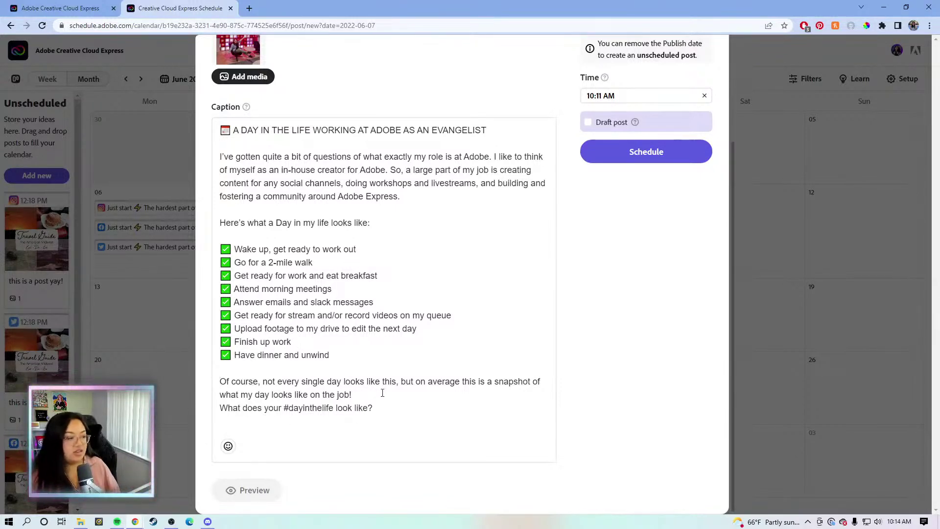
pyautogui.press('Return')
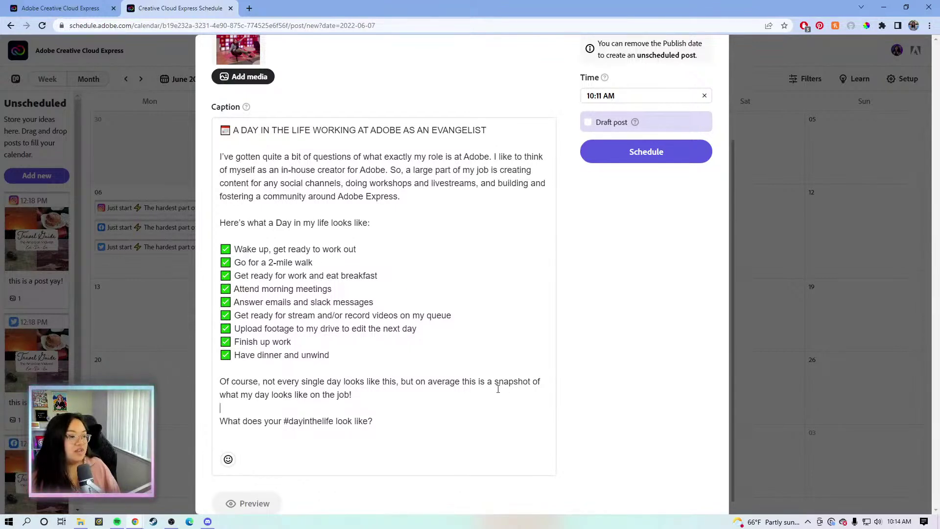
# Insert the speech bubble emoji with three dots, found by searching "bub", and a space before the closing #dayinthelife question.
pyautogui.click(354, 422)
pyautogui.click(359, 423)
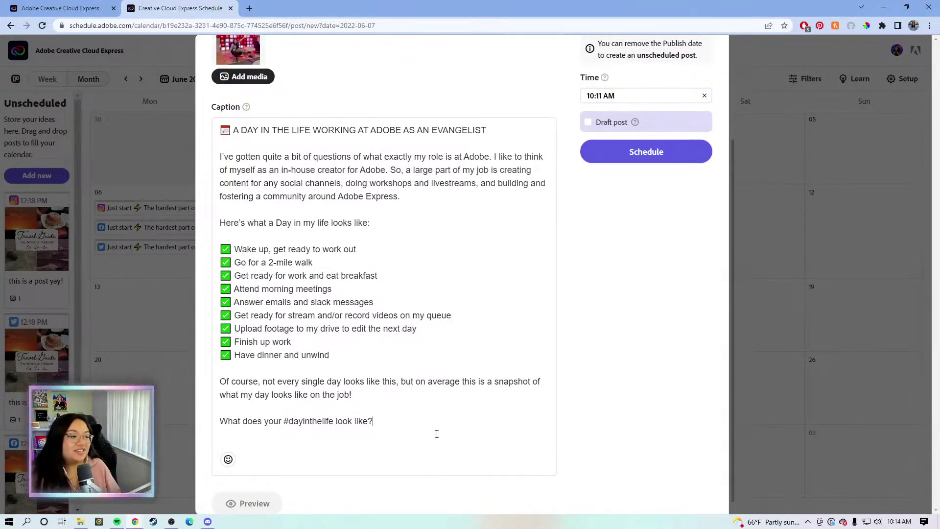
pyautogui.scroll(-1, 416, 425)
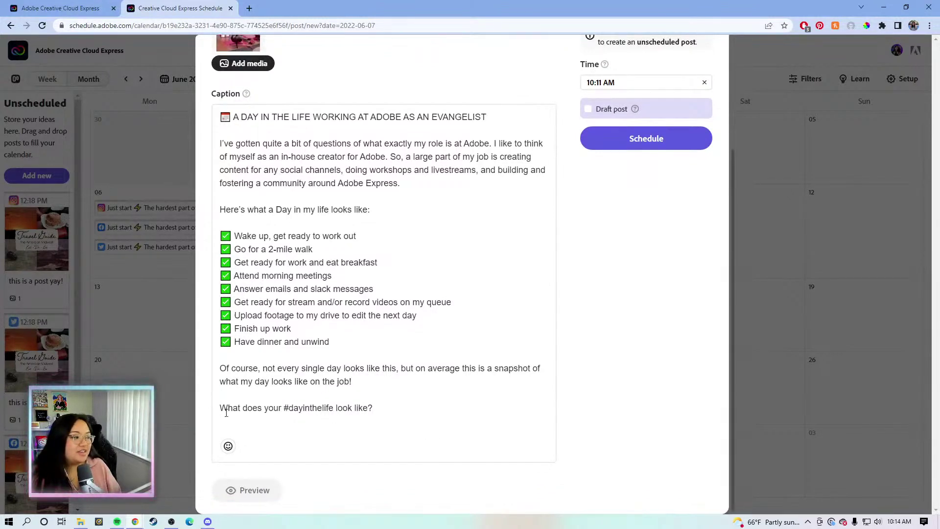
pyautogui.click(228, 445)
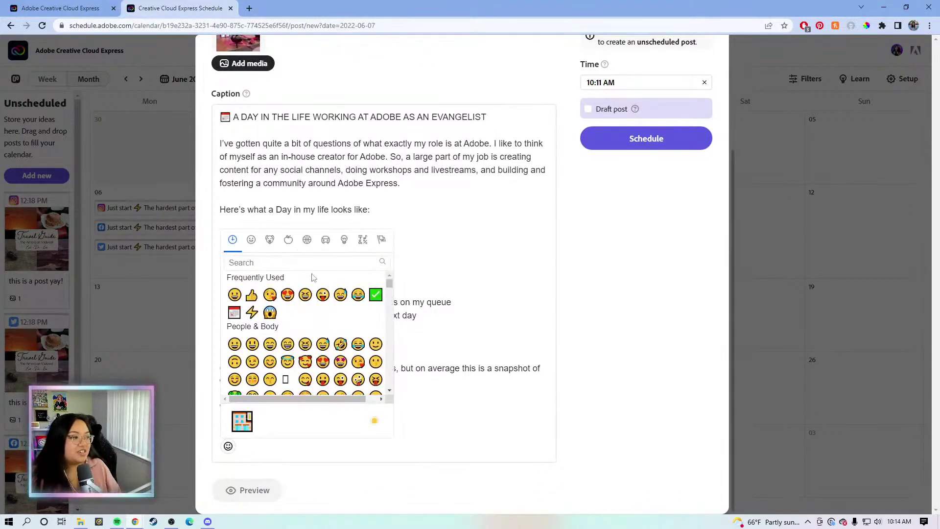
pyautogui.click(283, 260)
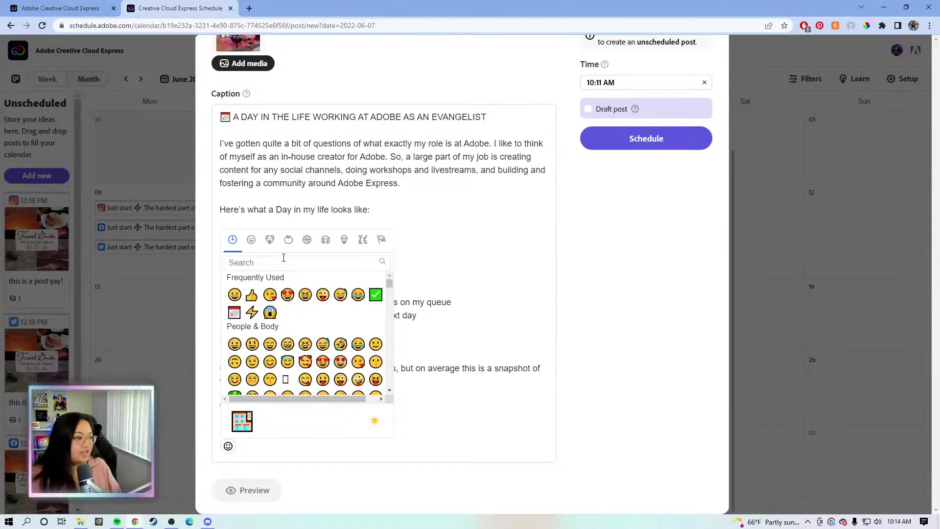
pyautogui.write('bub')
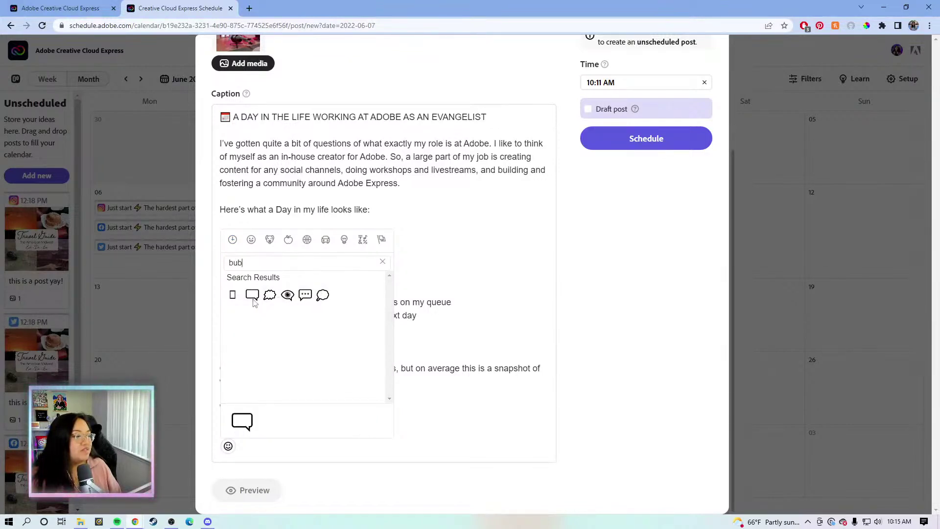
pyautogui.click(305, 295)
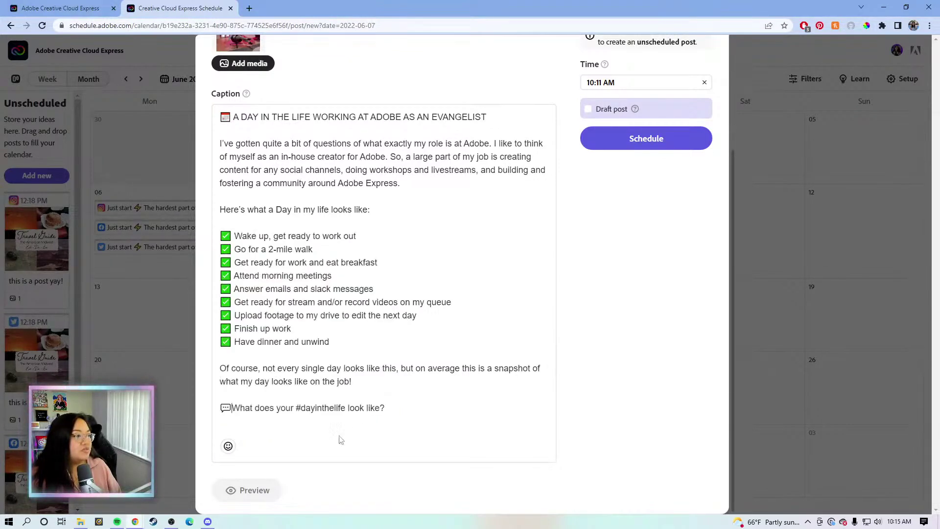
pyautogui.click(443, 419)
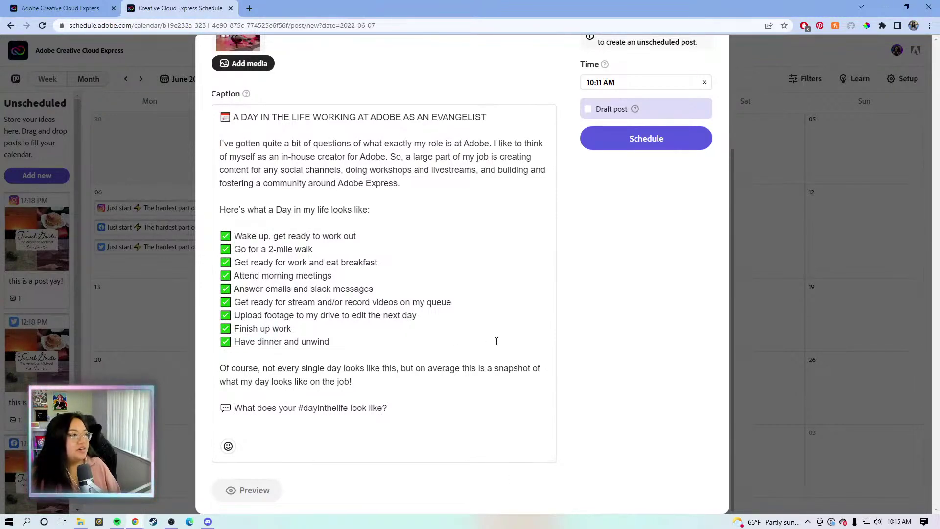
# Select the Instagram and Twitter channels for the new post.
pyautogui.scroll(3, 494, 354)
pyautogui.click(381, 93)
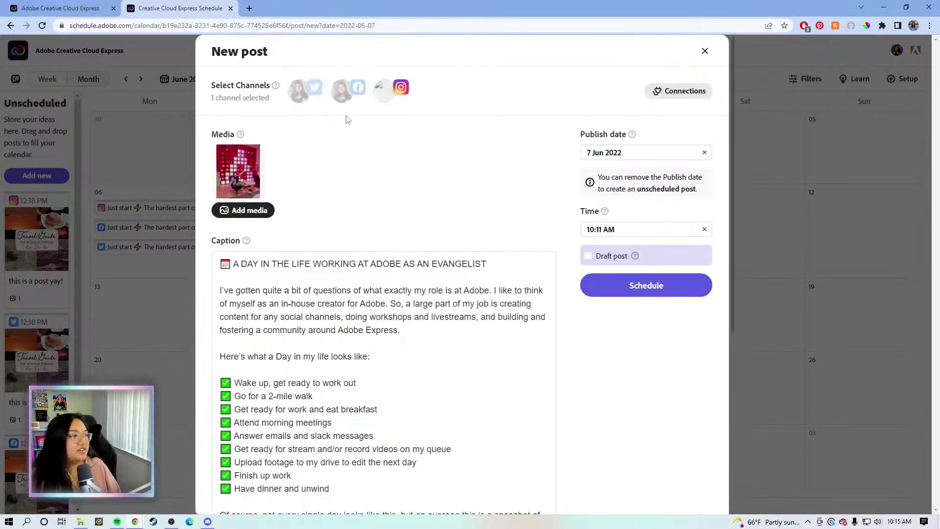
pyautogui.click(313, 99)
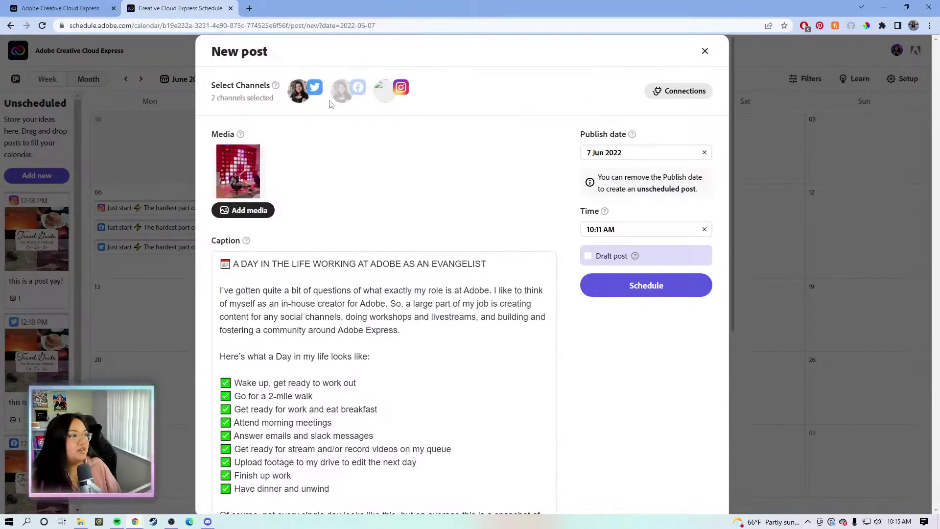
# Delete the "Have dinner and unwind" line from the caption along with the extra blank line it leaves.
pyautogui.scroll(-5, 392, 161)
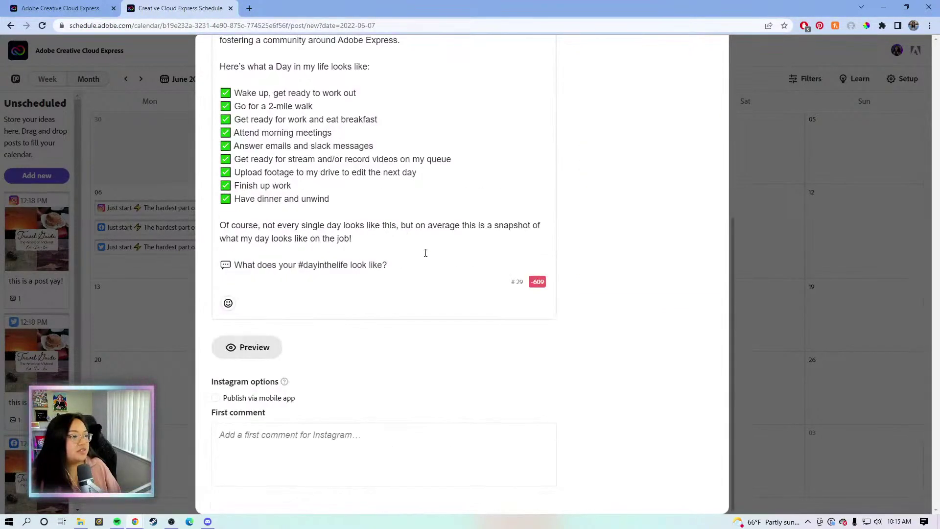
pyautogui.scroll(3, 423, 301)
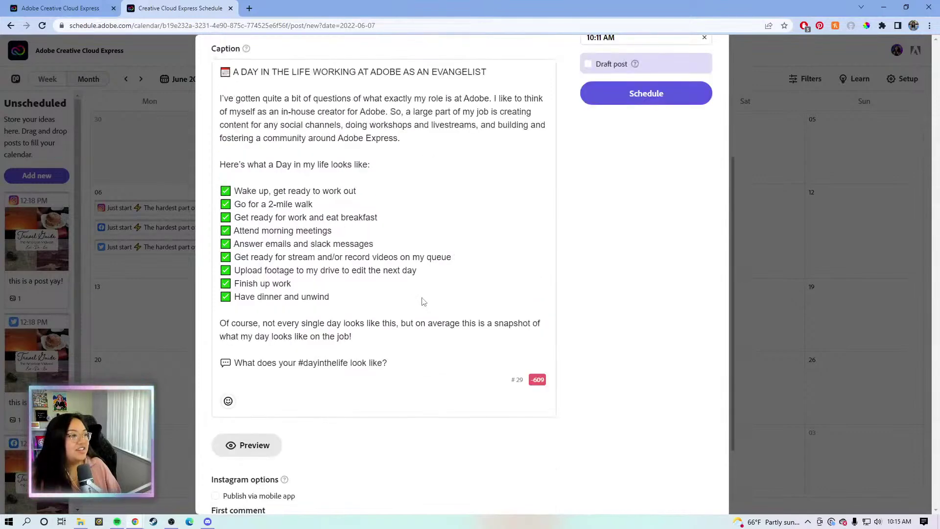
pyautogui.scroll(-3, 424, 312)
pyautogui.scroll(2, 424, 314)
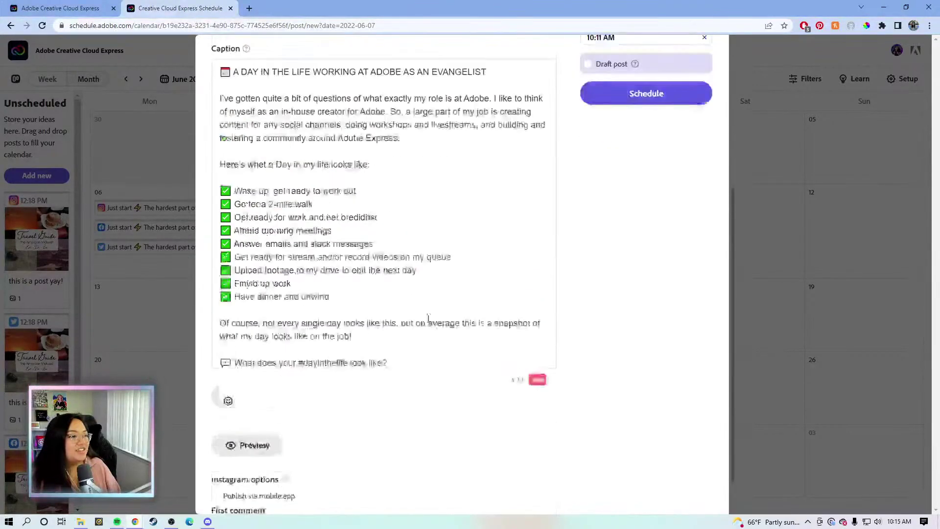
pyautogui.scroll(1, 309, 156)
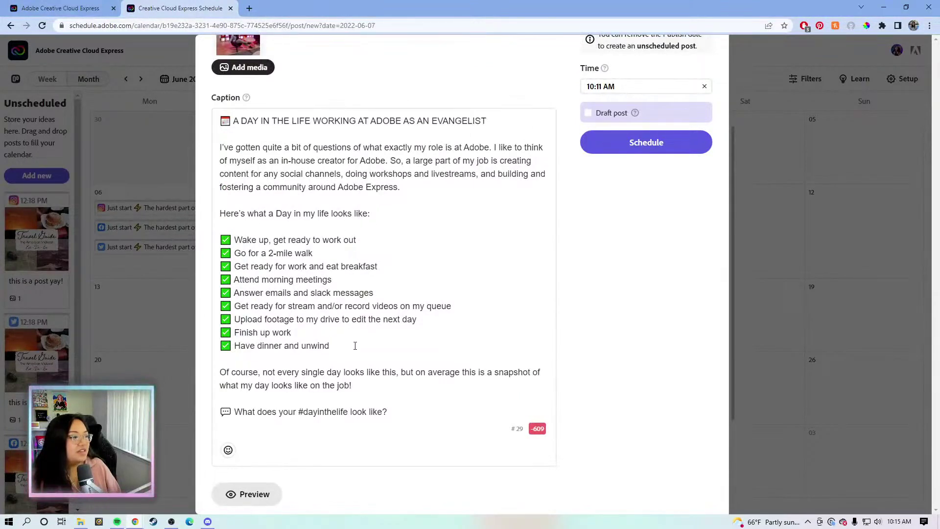
pyautogui.moveTo(357, 345); pyautogui.dragTo(216, 345)
pyautogui.press('BackSpace')
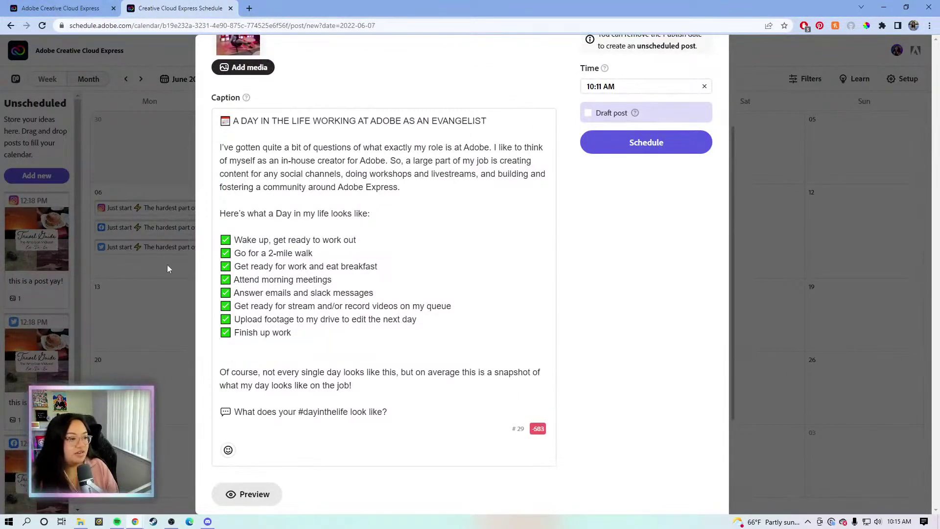
pyautogui.scroll(-1, 386, 221)
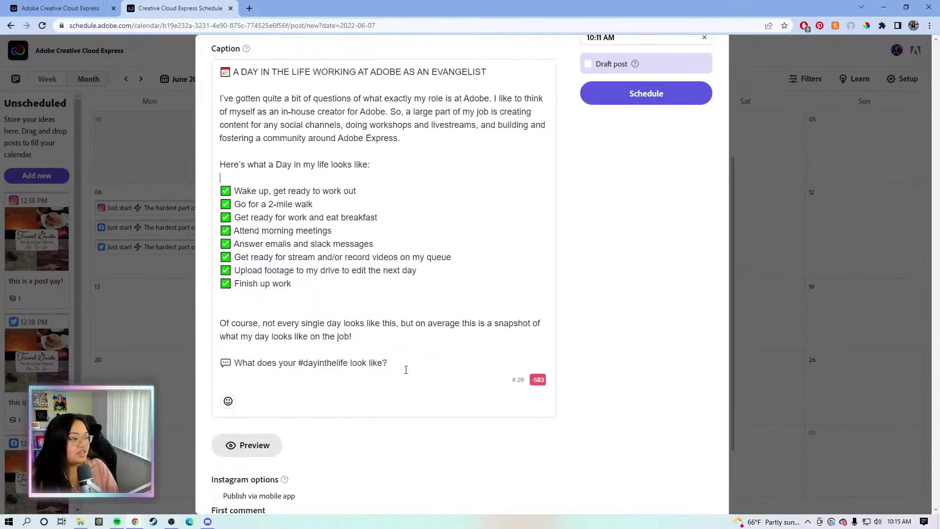
pyautogui.press('BackSpace')
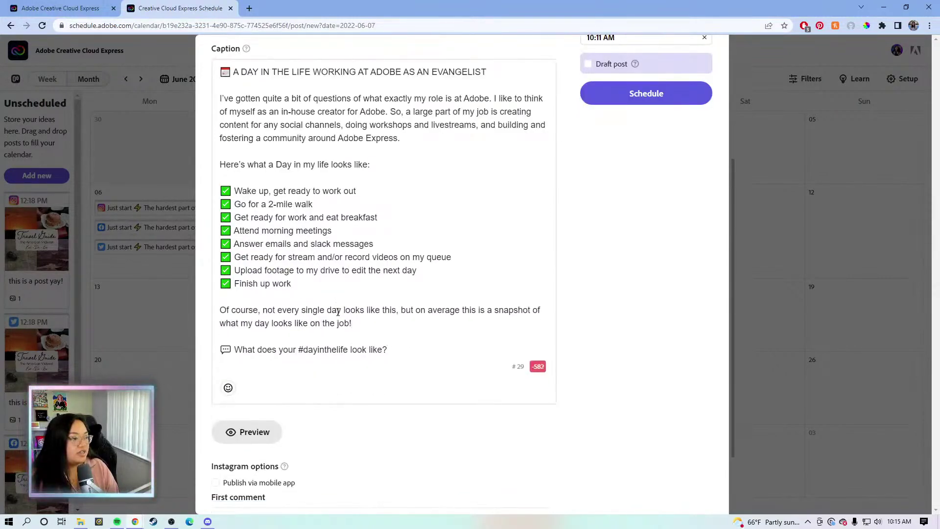
# Delete the "Attend morning meetings" line from the caption's checklist along with the empty line it leaves.
pyautogui.click(356, 321)
pyautogui.scroll(2, 372, 342)
pyautogui.click(310, 225)
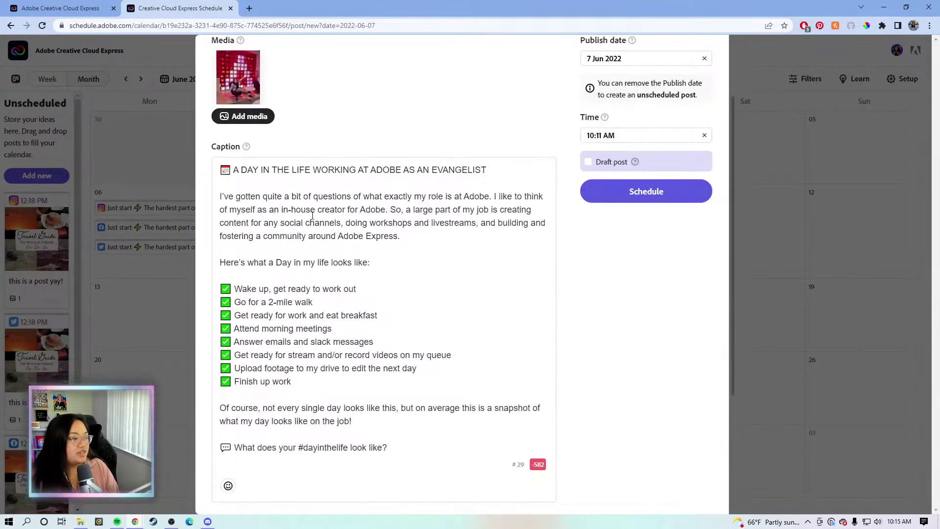
pyautogui.click(365, 387)
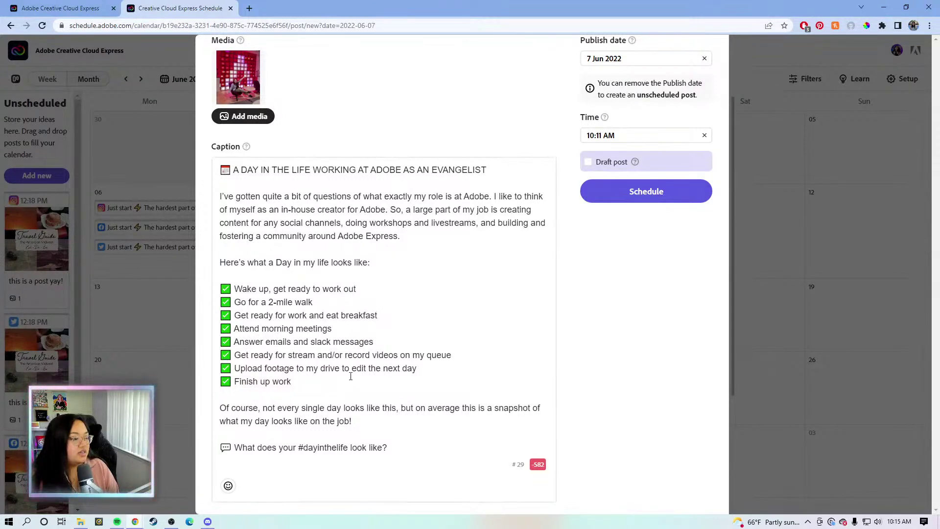
pyautogui.click(377, 342)
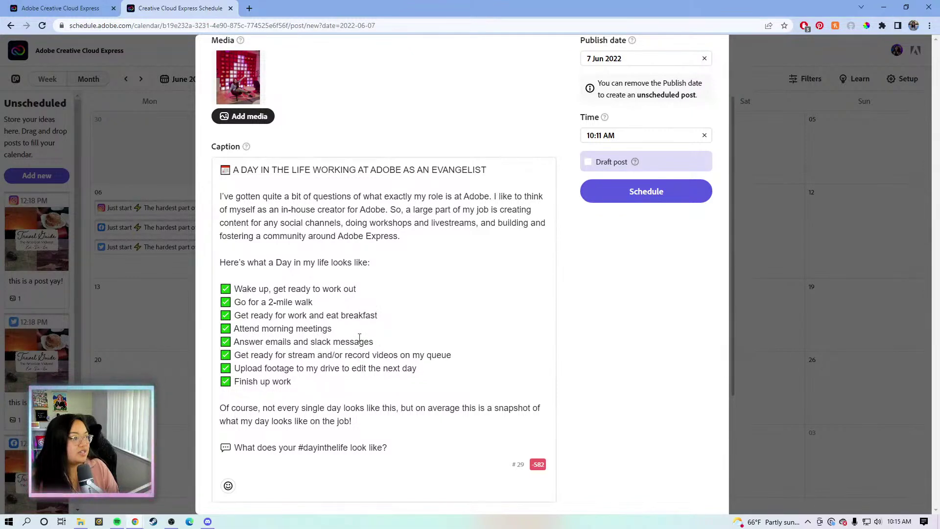
pyautogui.moveTo(339, 332); pyautogui.dragTo(186, 327)
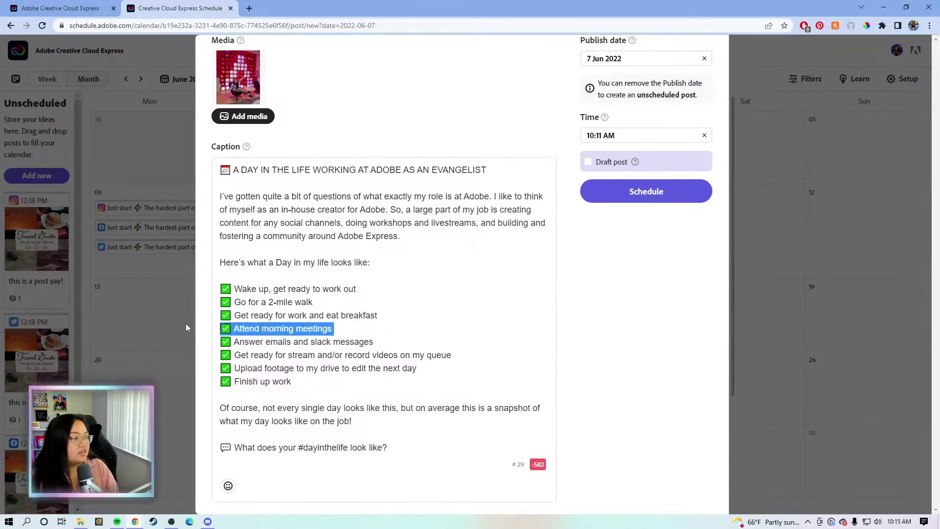
pyautogui.press('BackSpace')
pyautogui.press('BackSpace')
pyautogui.click(489, 431)
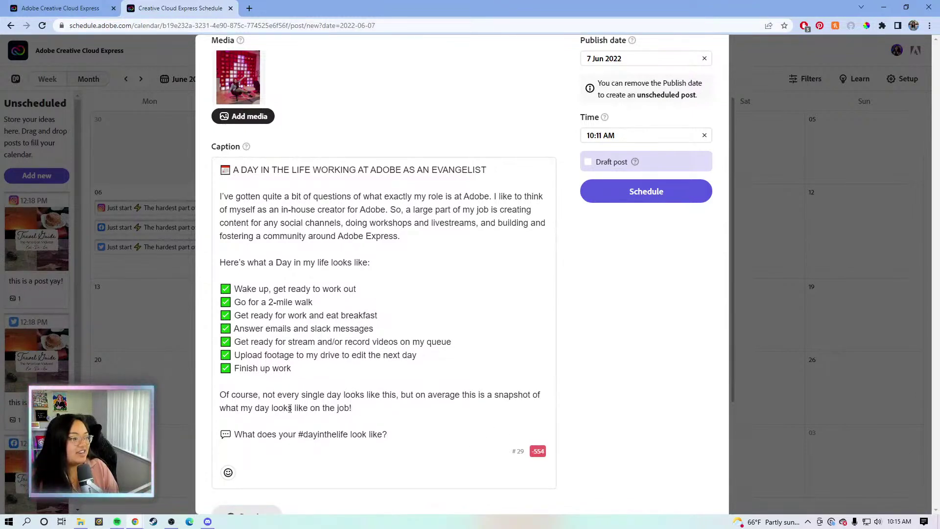
# Copy the entire caption, clear the caption field and paste the text back in.
pyautogui.click(251, 273)
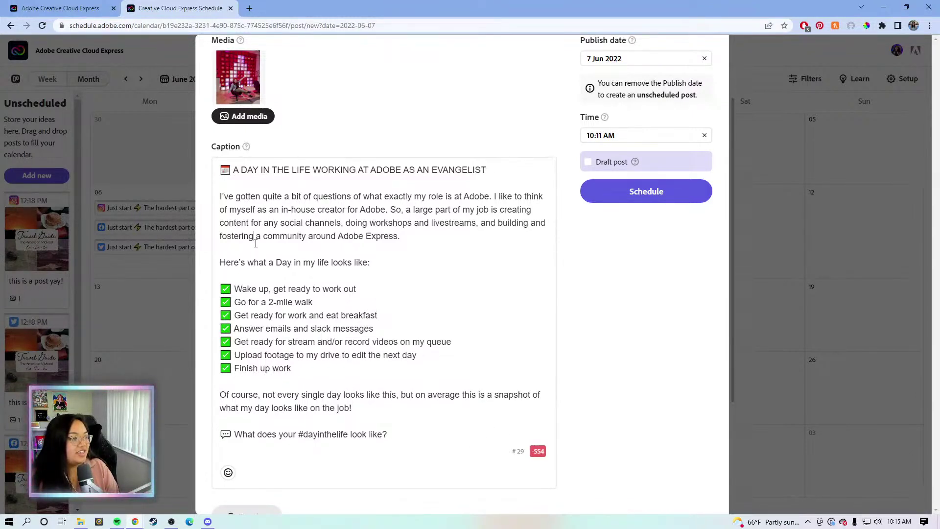
pyautogui.click(330, 210)
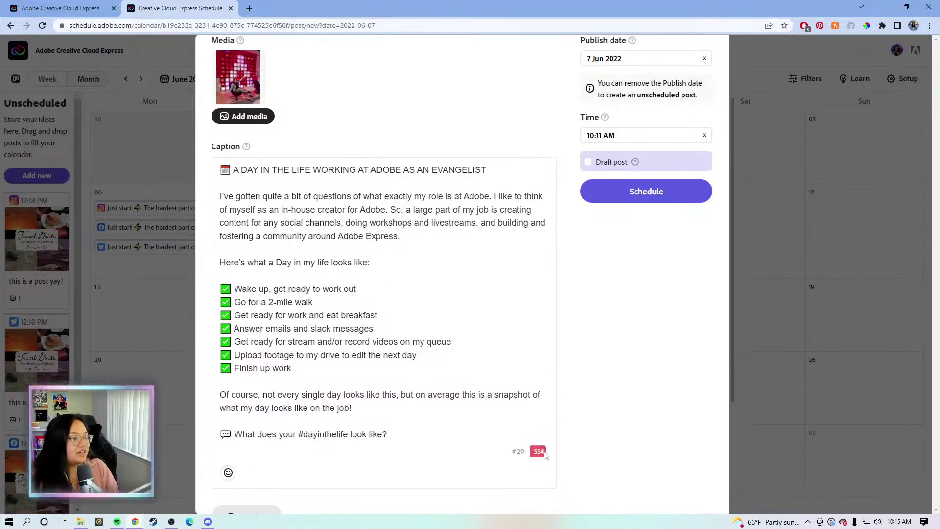
pyautogui.click(359, 328)
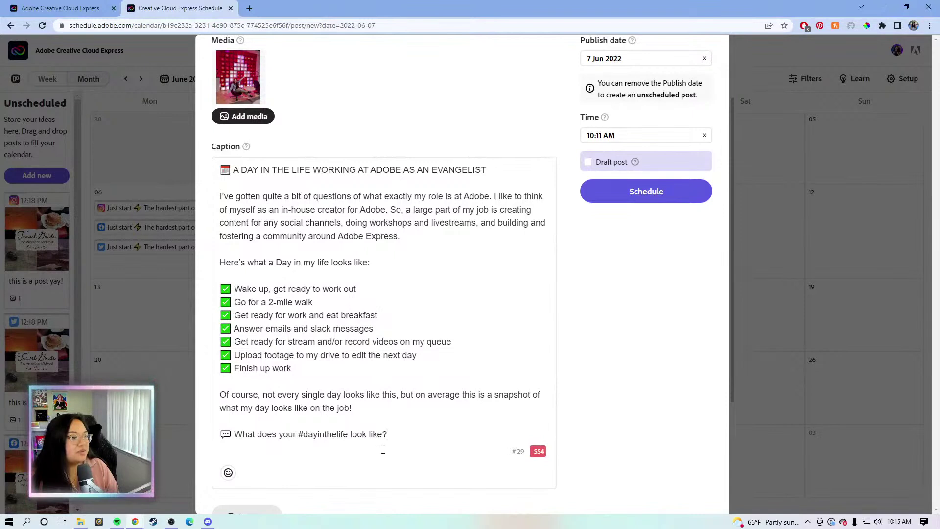
pyautogui.moveTo(409, 434); pyautogui.dragTo(192, 138)
pyautogui.hotkey('ctrl', 'c')
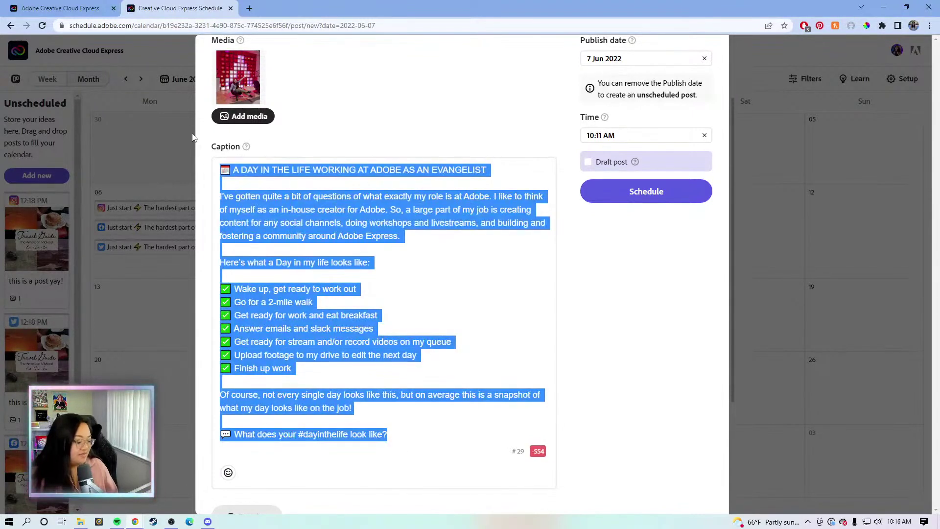
pyautogui.press('BackSpace')
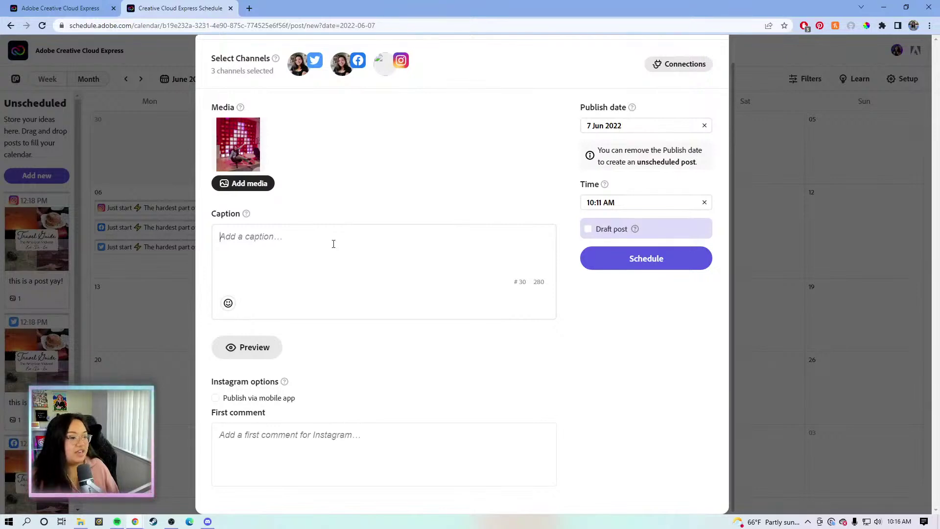
pyautogui.hotkey('ctrl', 'v')
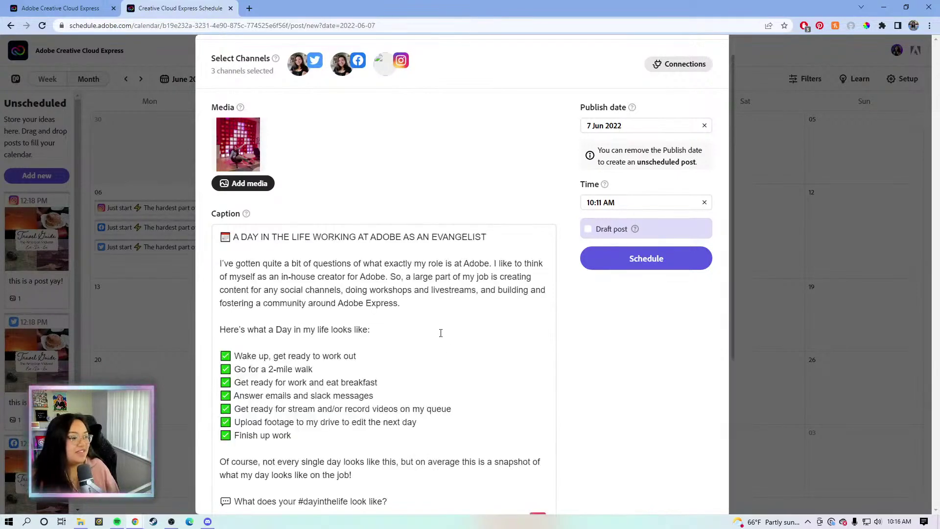
# Review the pasted caption, its remaining character allowance and the Instagram options below it.
pyautogui.scroll(-2, 447, 351)
pyautogui.scroll(3, 450, 419)
pyautogui.scroll(-2, 440, 408)
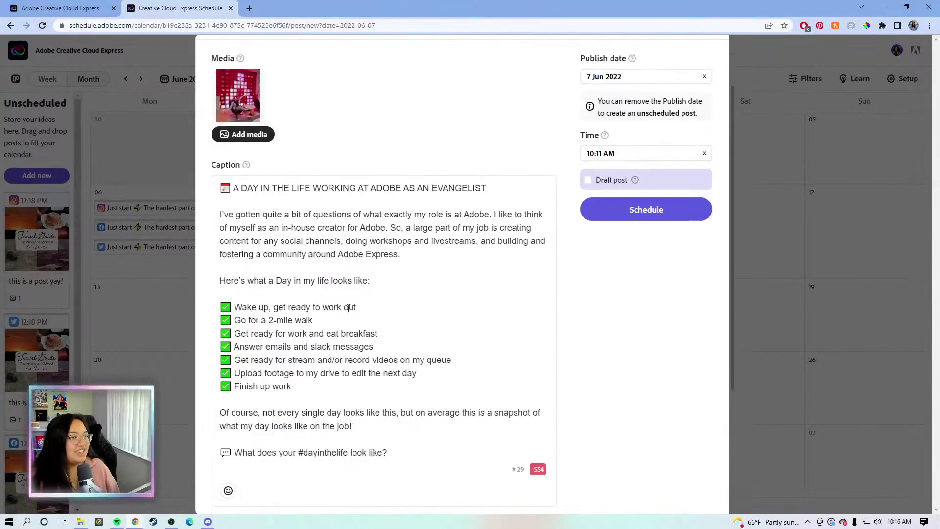
pyautogui.moveTo(313, 257); pyautogui.dragTo(315, 260)
pyautogui.click(315, 260)
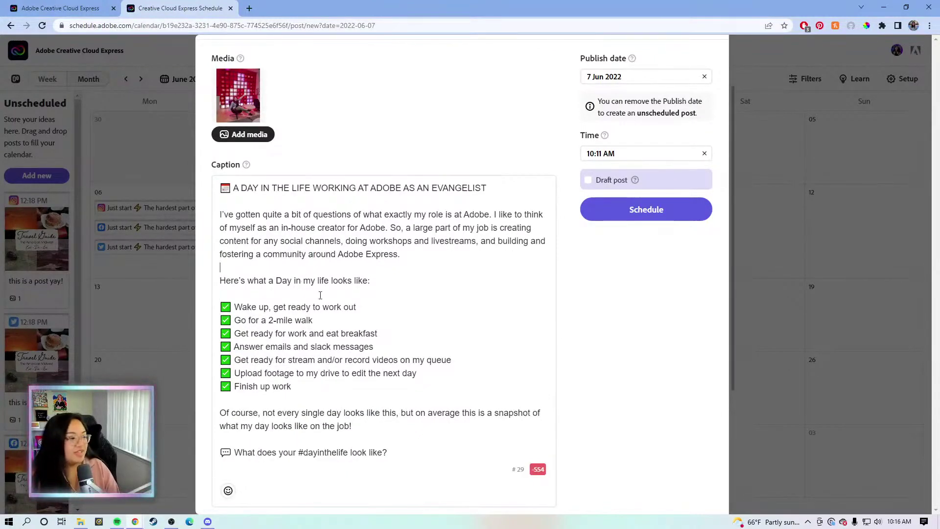
pyautogui.click(406, 282)
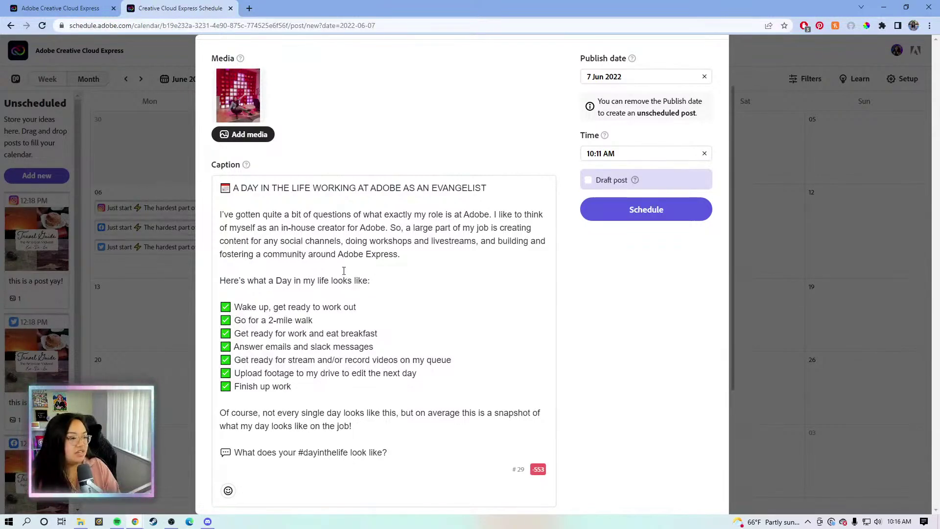
pyautogui.scroll(-4, 345, 272)
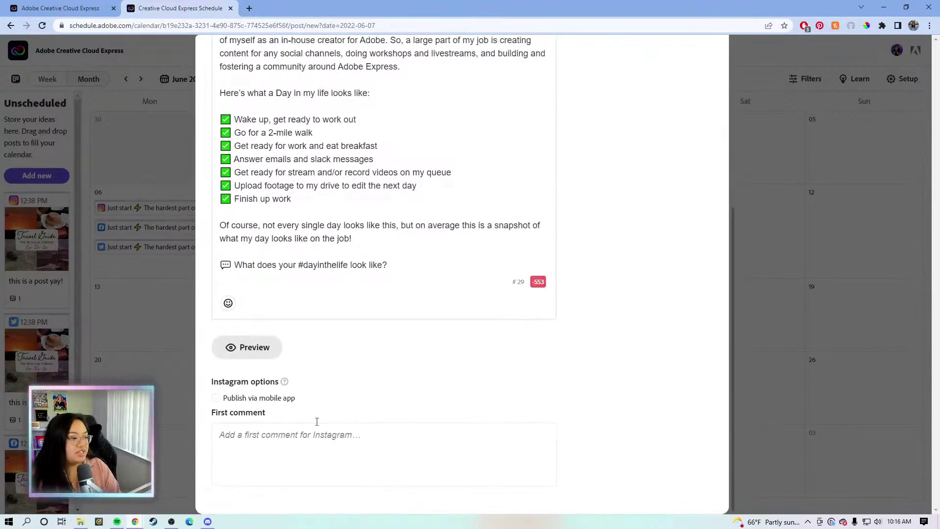
pyautogui.scroll(5, 395, 201)
pyautogui.scroll(-3, 350, 333)
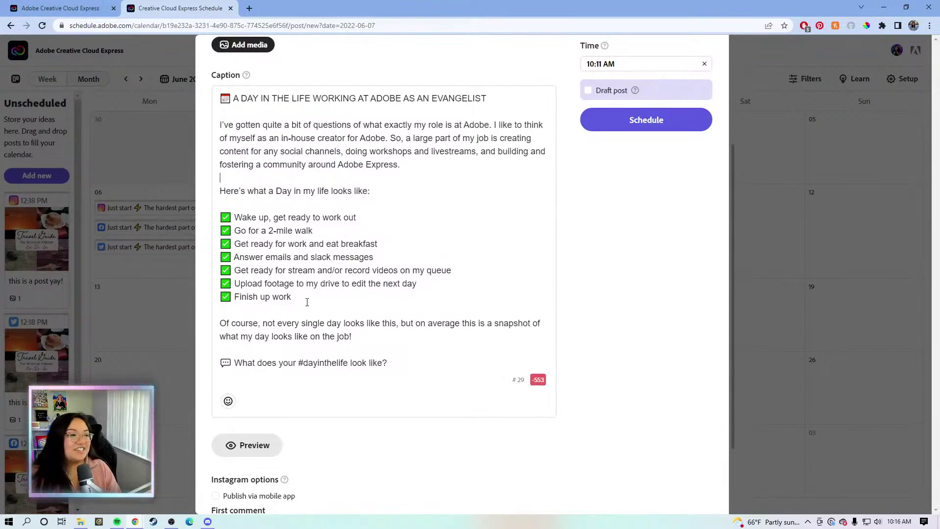
pyautogui.scroll(-2, 512, 287)
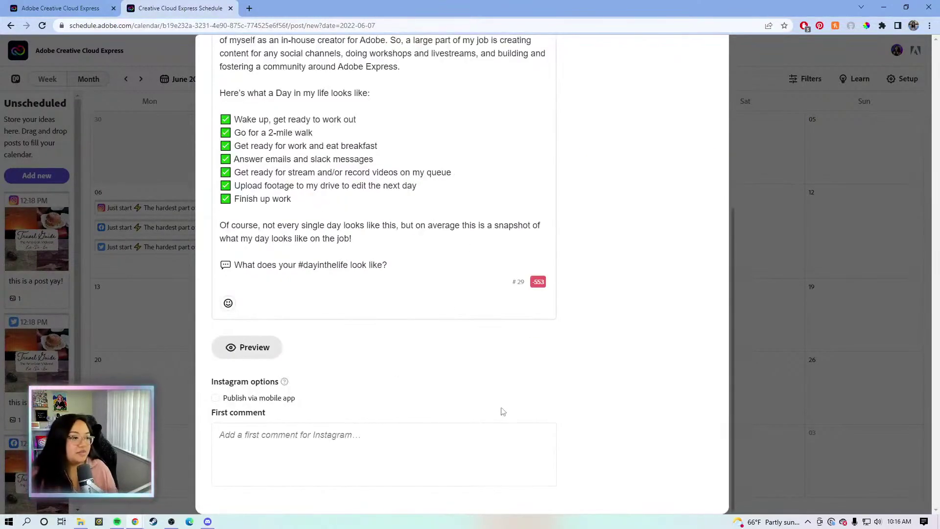
# Add the Instagram first comment "#contentcreation #contentcreator #expressit #adobeexpress #creatortips #creatoradvice #creatorquotes #motivationalquotes" and enable publishing via mobile app.
pyautogui.click(479, 446)
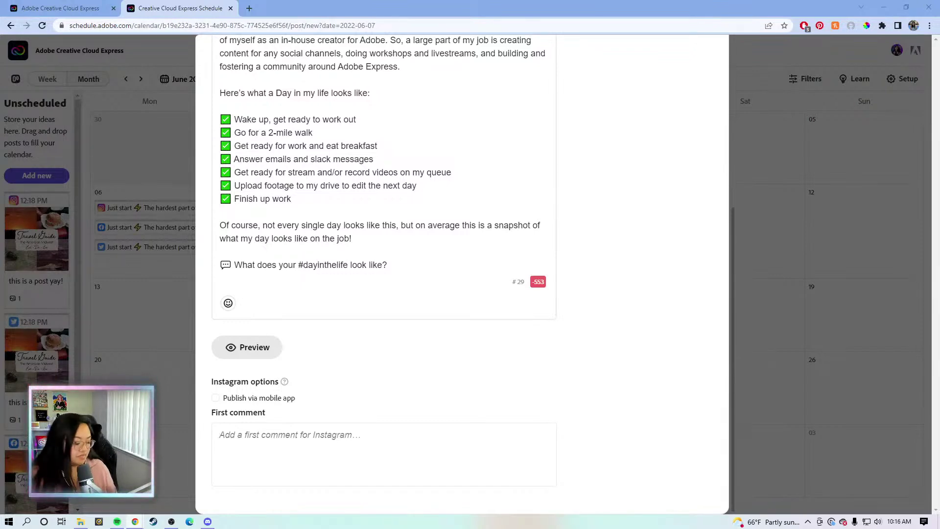
pyautogui.click(427, 432)
pyautogui.hotkey('ctrl', 'v')
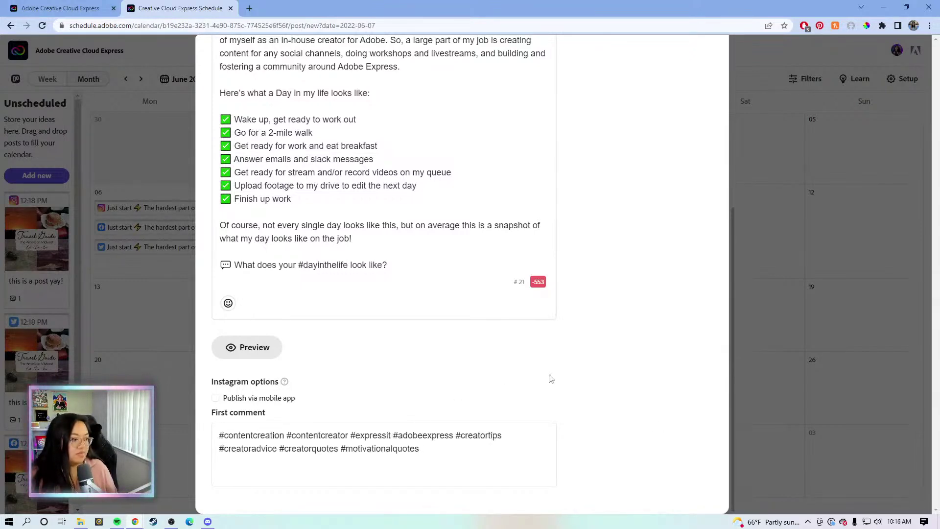
pyautogui.scroll(2, 577, 415)
pyautogui.scroll(-2, 576, 415)
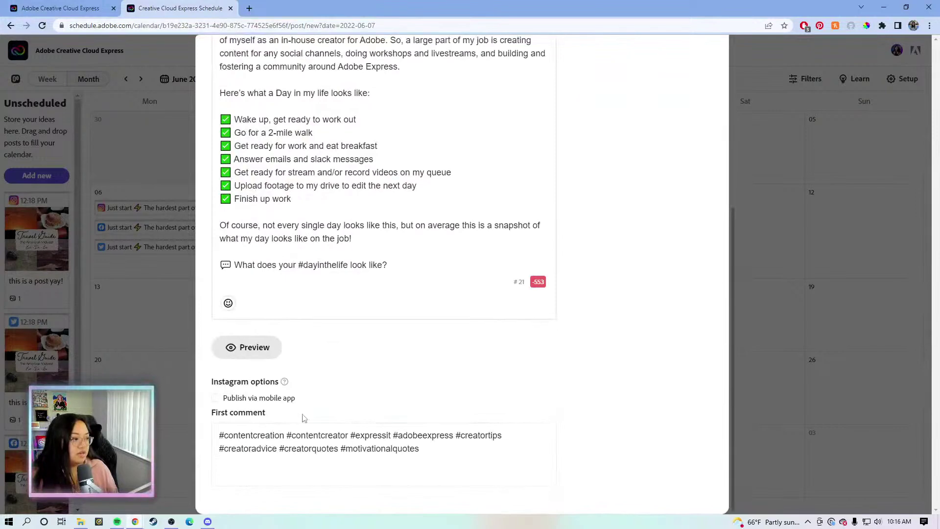
pyautogui.click(215, 398)
# Set the post's publish time to 10:00 AM and try to schedule it.
pyautogui.scroll(8, 604, 423)
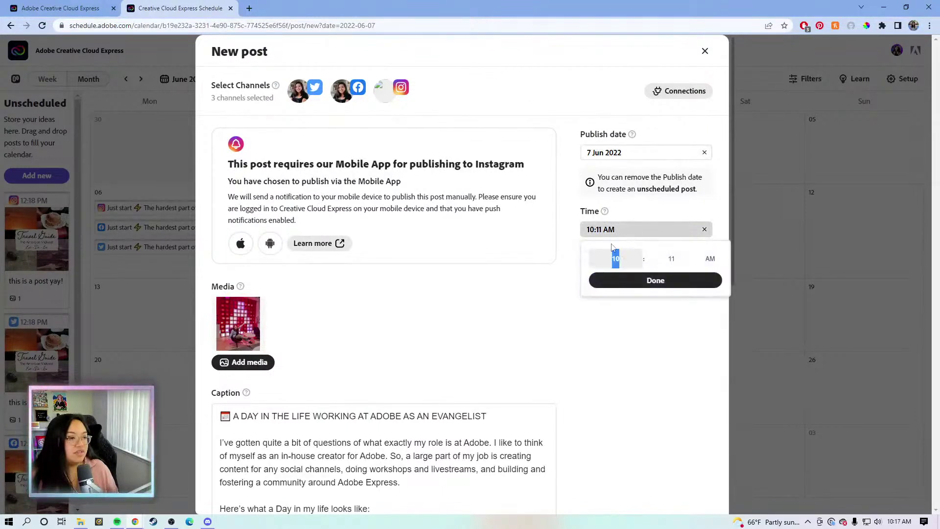
pyautogui.click(671, 258)
pyautogui.write('00')
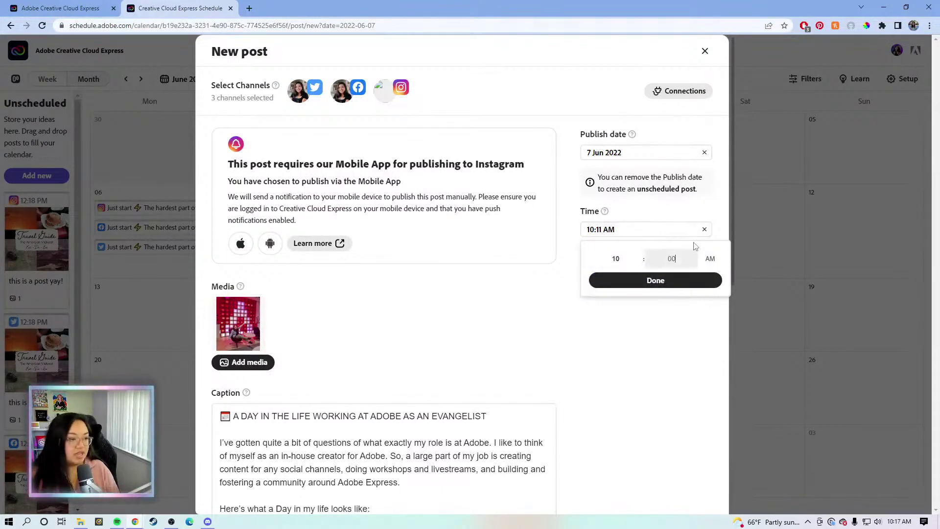
pyautogui.click(682, 205)
pyautogui.click(628, 292)
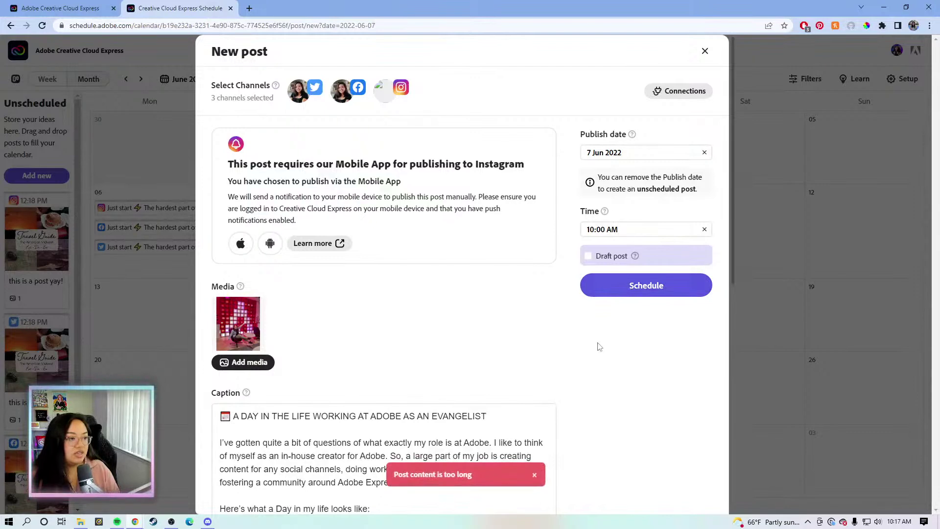
# Mark the 7 June post as a draft and try to add it to the calendar.
pyautogui.click(588, 256)
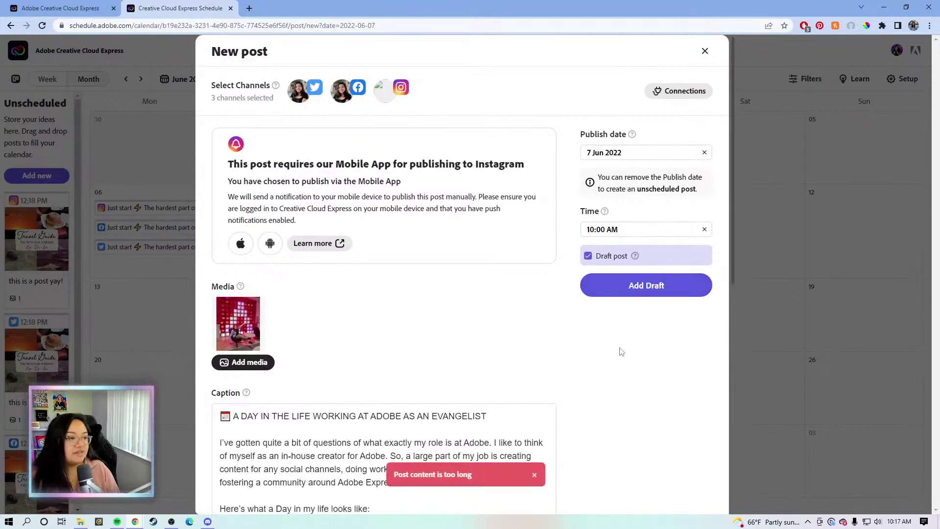
pyautogui.click(645, 293)
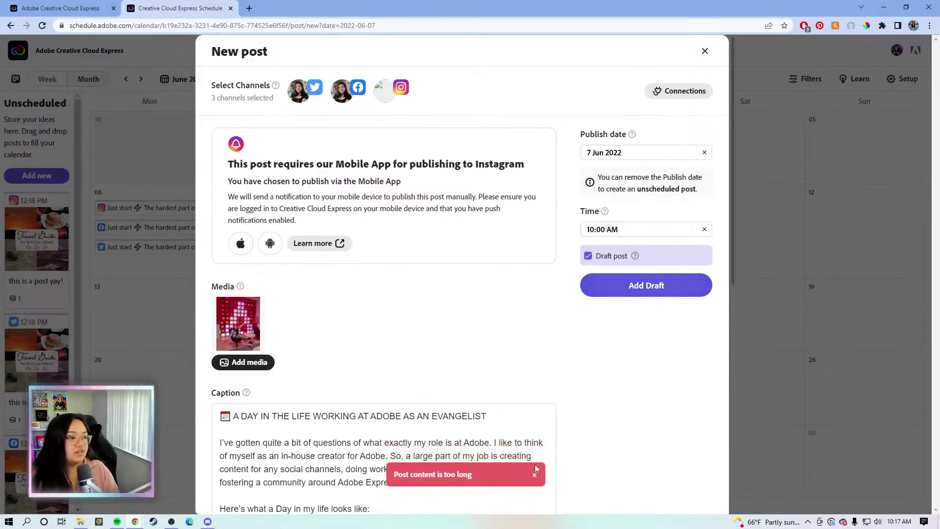
# Delete the title line "A DAY IN THE LIFE WORKING AT ADOBE AS AN EVANGELIST" and the blank line after it from the caption.
pyautogui.scroll(-7, 563, 351)
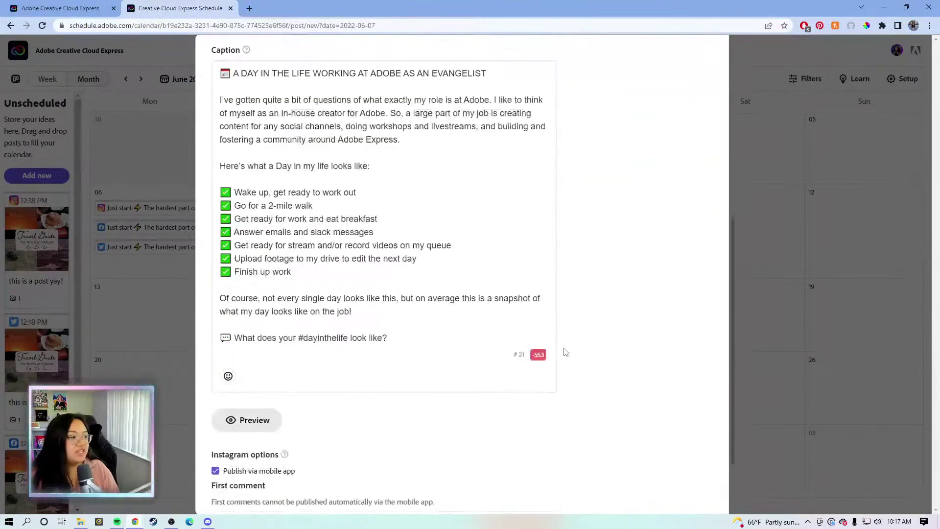
pyautogui.scroll(3, 563, 352)
pyautogui.scroll(-1, 418, 446)
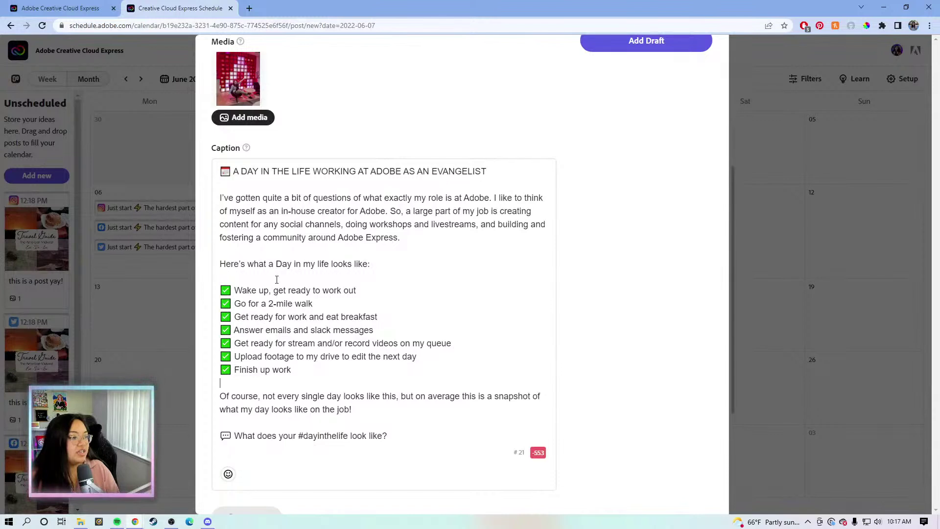
pyautogui.click(403, 237)
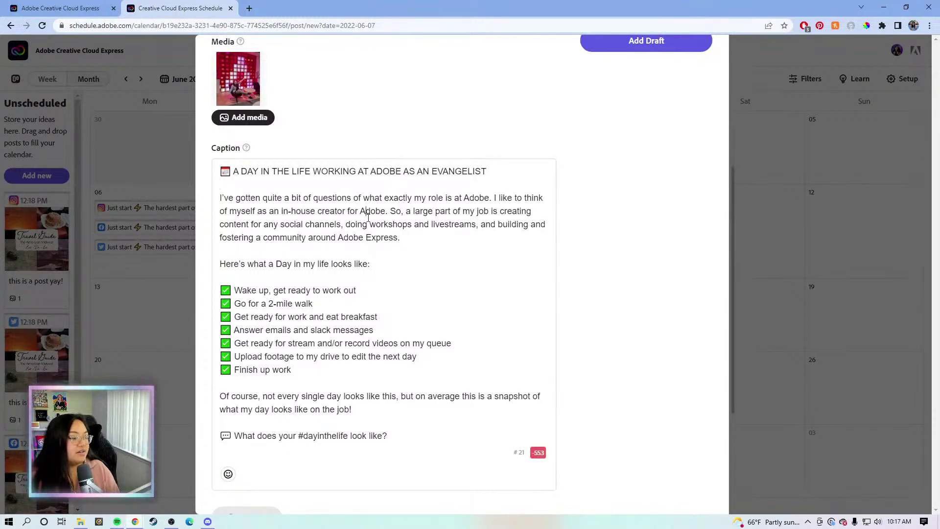
pyautogui.moveTo(402, 238)
pyautogui.mouseDown()
pyautogui.moveTo(280, 238)
pyautogui.moveTo(410, 230)
pyautogui.mouseUp()
pyautogui.click(391, 175)
pyautogui.moveTo(497, 168); pyautogui.dragTo(211, 171)
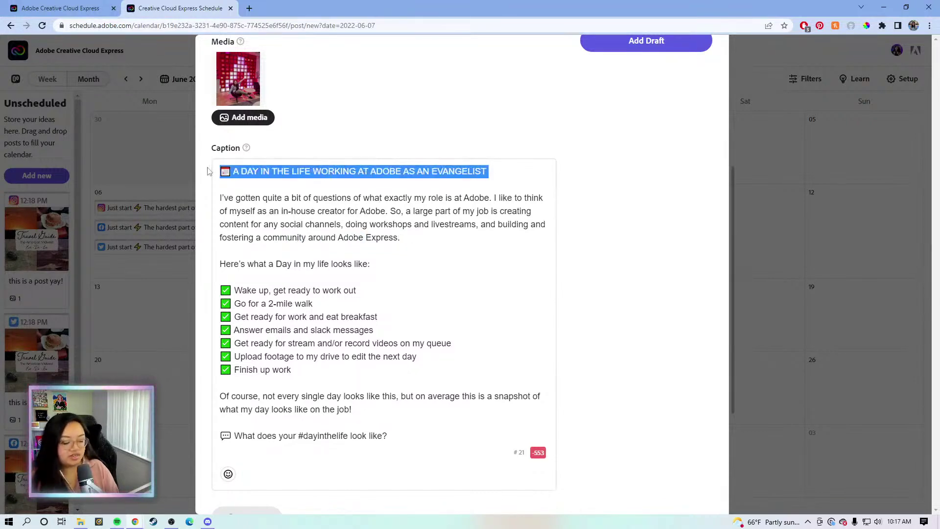
pyautogui.press('BackSpace')
pyautogui.press('Delete')
pyautogui.press('Delete')
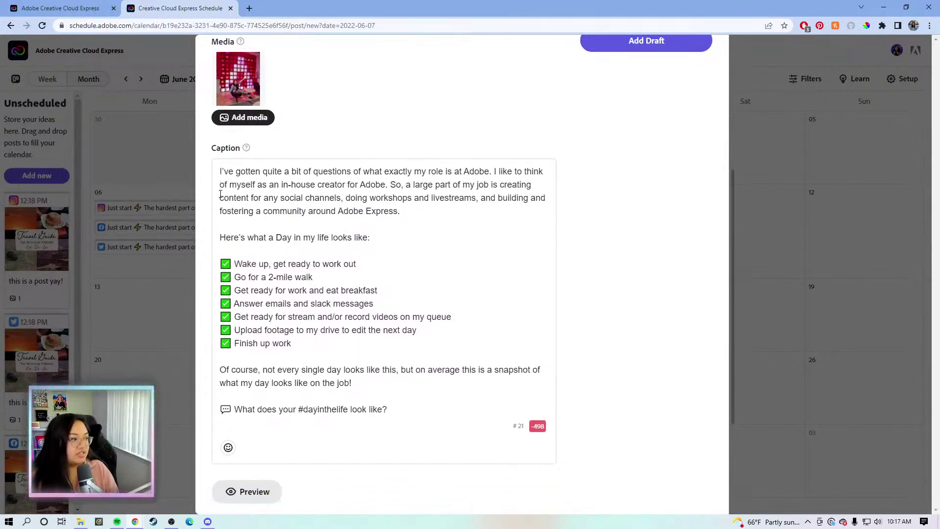
# Delete the caption paragraph starting "Of course, not every single day looks like this" along with its extra blank line.
pyautogui.click(318, 341)
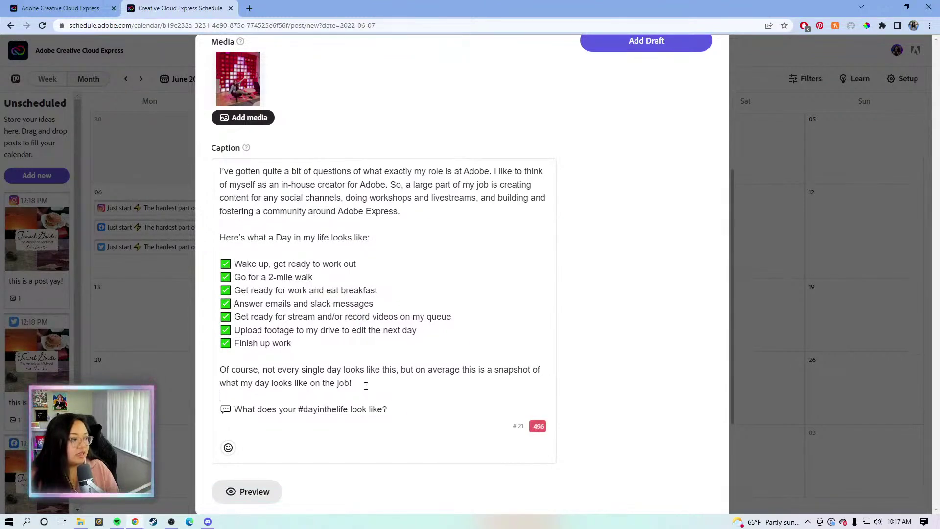
pyautogui.moveTo(366, 386); pyautogui.dragTo(221, 370)
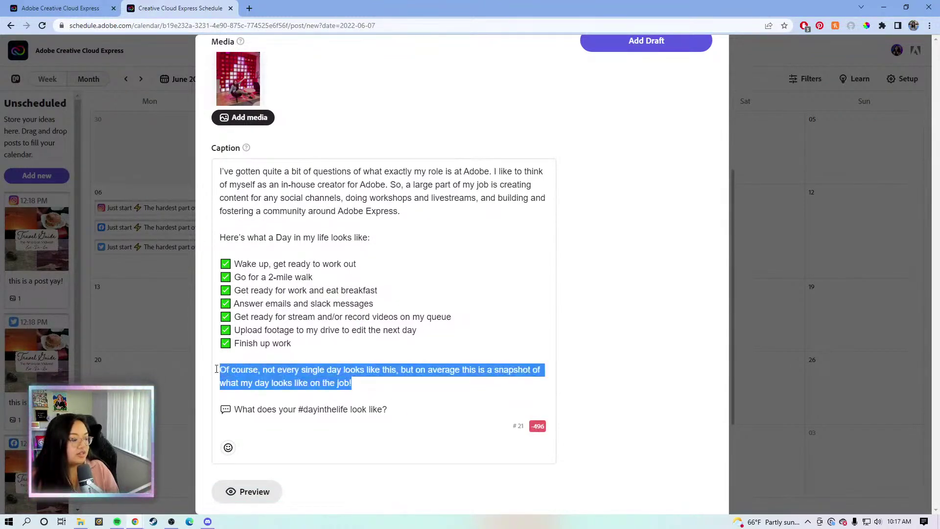
pyautogui.press('BackSpace')
pyautogui.press('BackSpace')
# Remove the blank line between "Here's what a Day in my life looks like:" and the checklist.
pyautogui.click(348, 237)
pyautogui.click(371, 238)
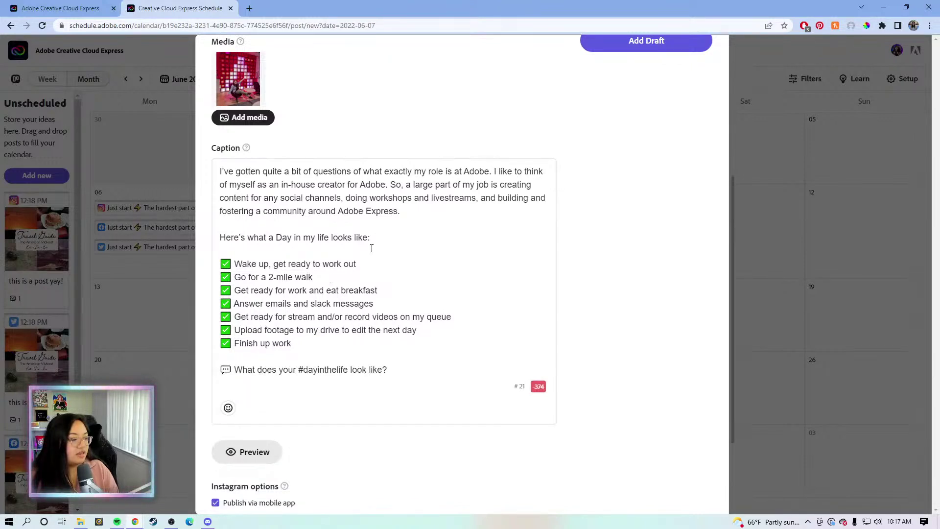
pyautogui.press('Delete')
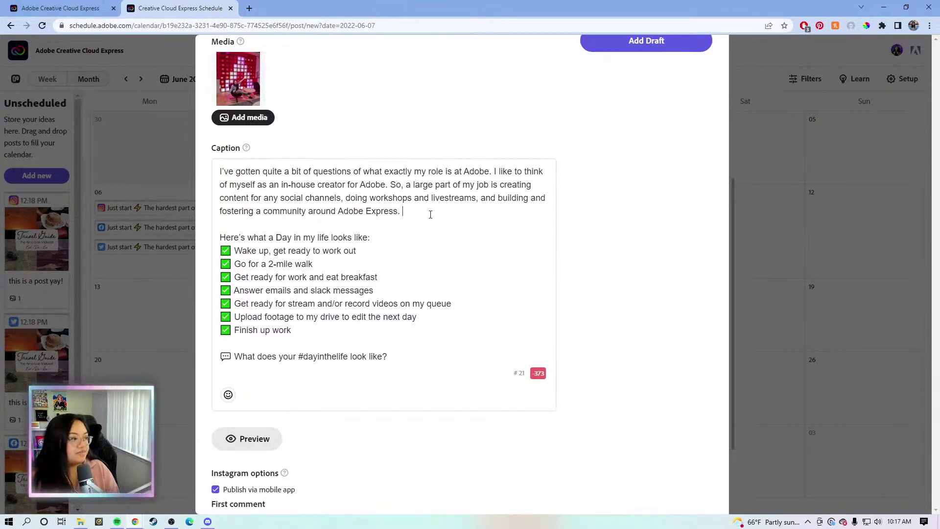
pyautogui.click(360, 336)
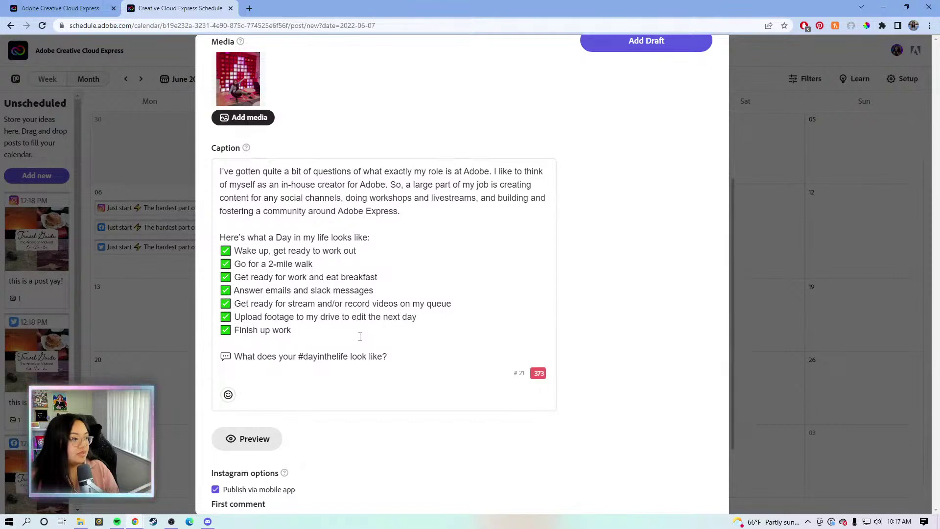
# Delete the caption section from "Here's what a Day in my life looks like:" through the "Finish up work" checklist item, including its spare blank line.
pyautogui.moveTo(360, 336); pyautogui.dragTo(190, 239)
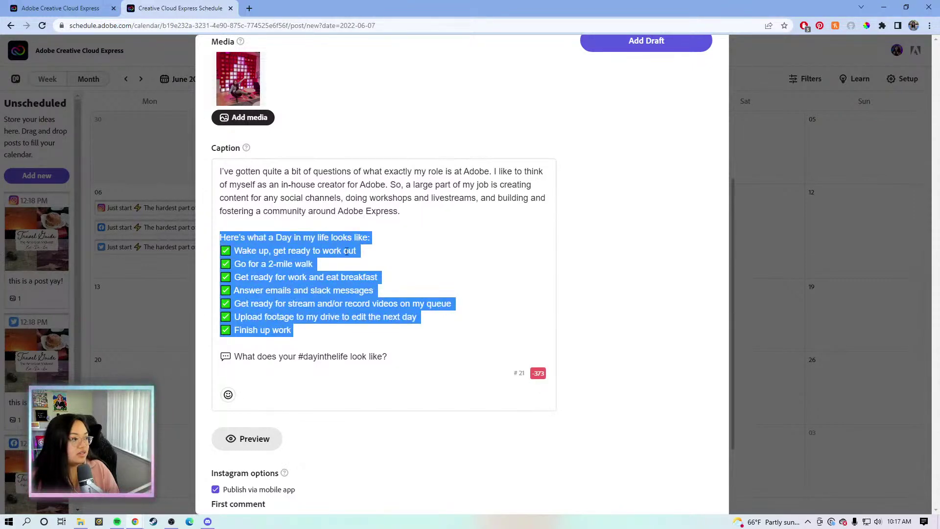
pyautogui.click(345, 352)
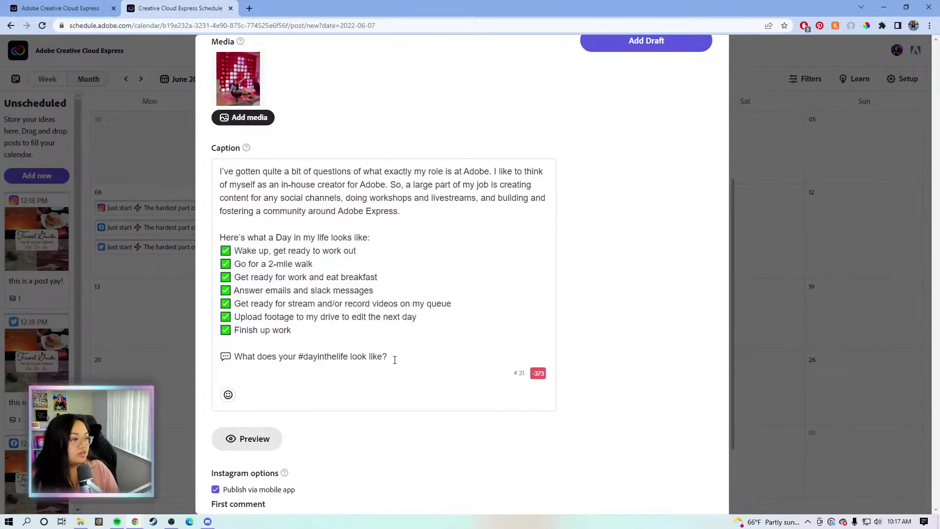
pyautogui.scroll(1, 395, 360)
pyautogui.click(397, 260)
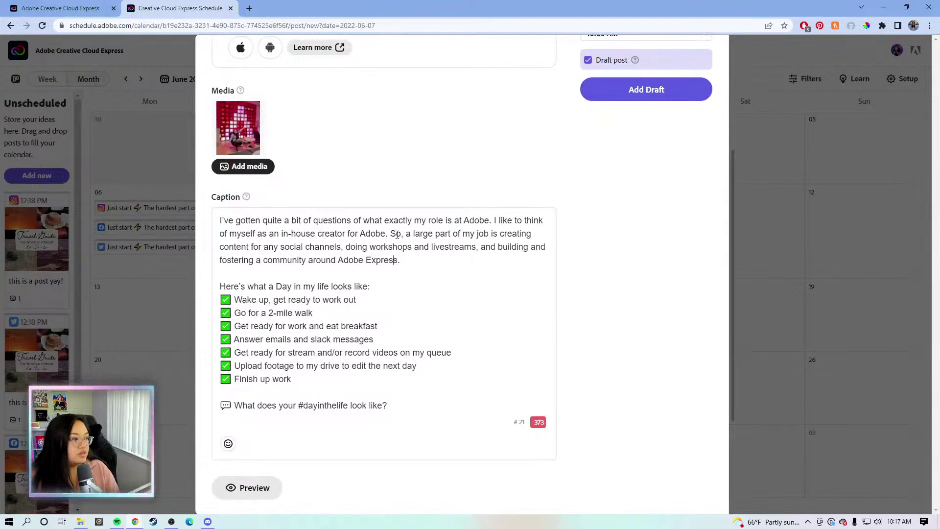
pyautogui.moveTo(424, 260); pyautogui.dragTo(366, 254)
pyautogui.click(418, 267)
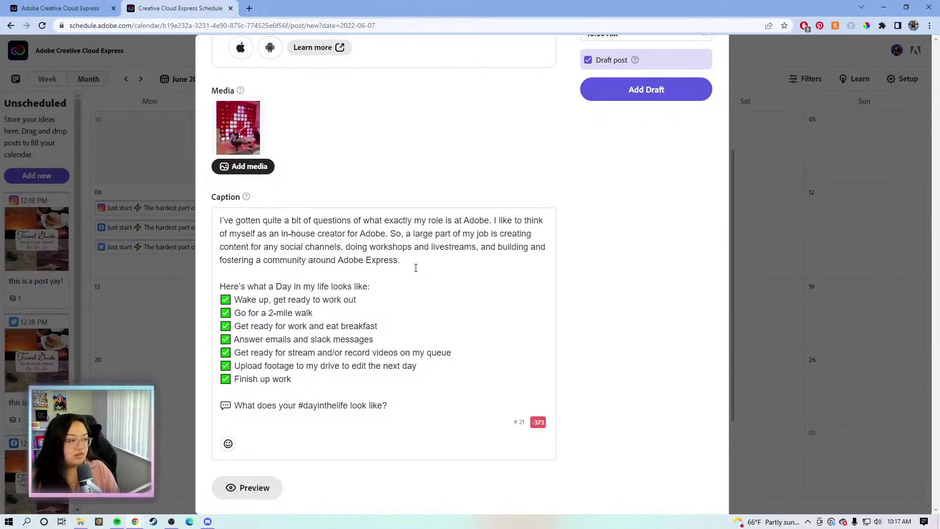
pyautogui.moveTo(338, 381); pyautogui.dragTo(176, 281)
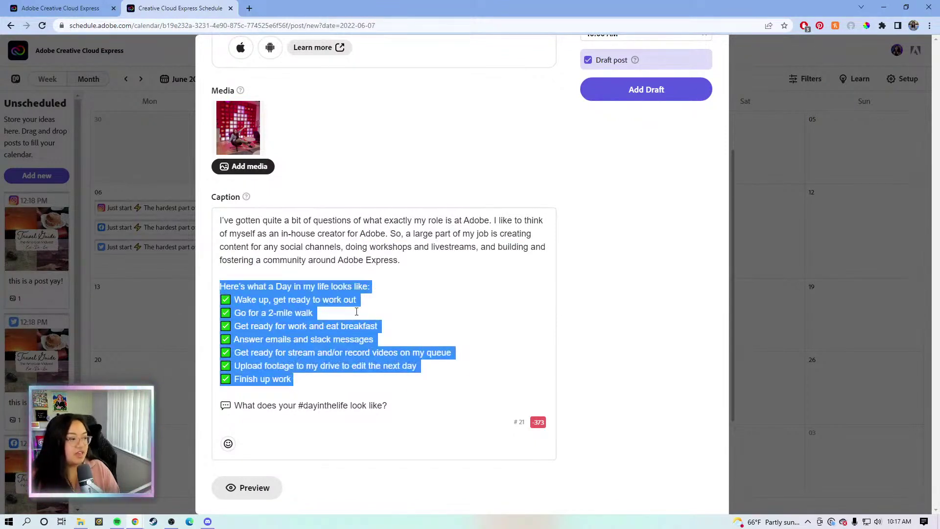
pyautogui.press('BackSpace')
pyautogui.press('BackSpace')
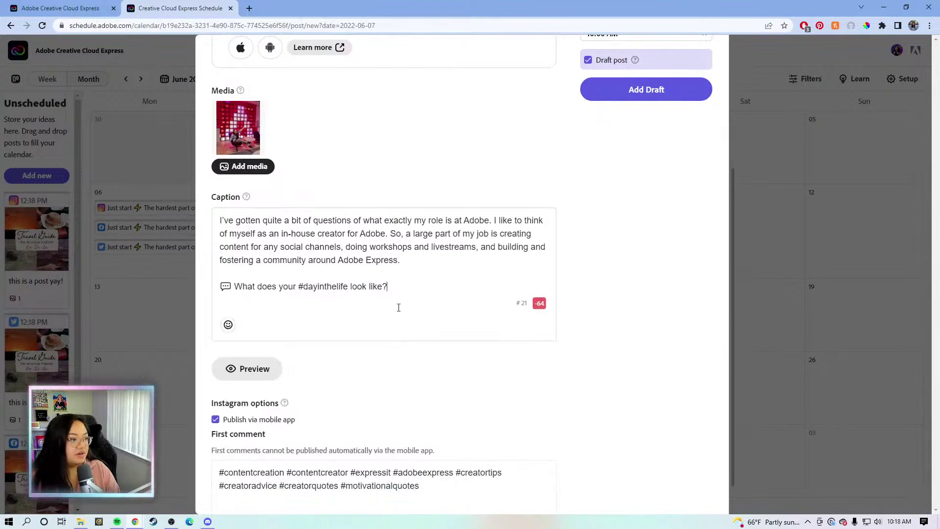
# Delete the closing question "What does your #dayinthelife look like?" from the caption together with the blank line above it.
pyautogui.moveTo(406, 289); pyautogui.dragTo(197, 276)
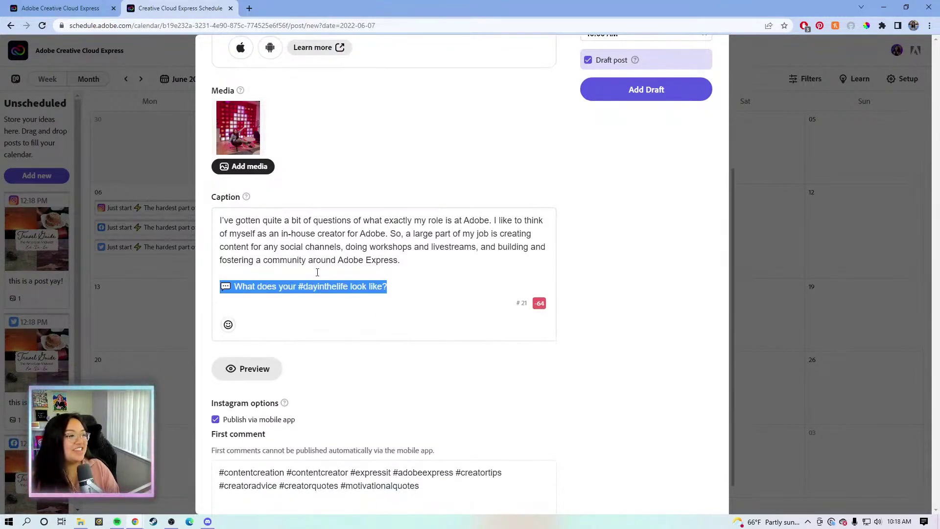
pyautogui.click(345, 261)
pyautogui.moveTo(392, 285); pyautogui.dragTo(218, 287)
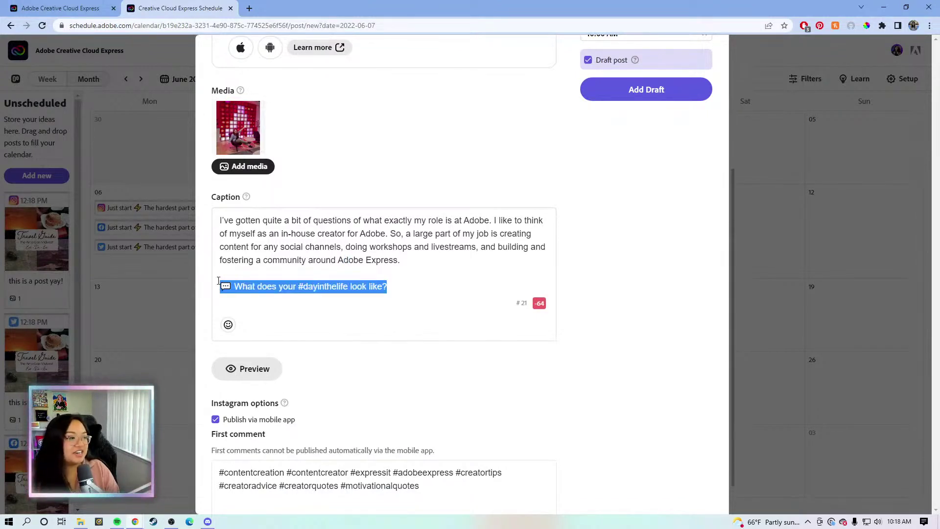
pyautogui.click(402, 279)
pyautogui.moveTo(407, 289); pyautogui.dragTo(206, 288)
pyautogui.press('BackSpace')
pyautogui.press('BackSpace')
pyautogui.press('BackSpace')
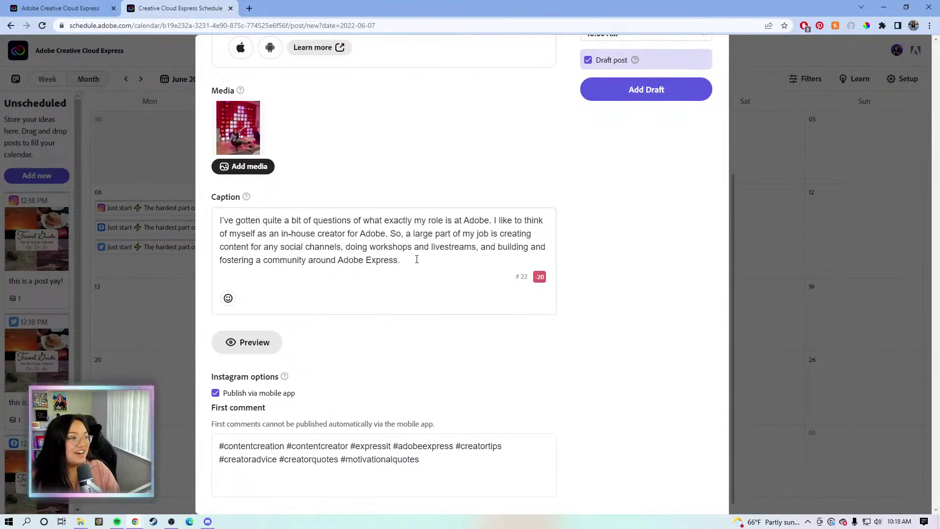
# Replace the caption's opening sentence with "What exactly do I do at Adobe?".
pyautogui.moveTo(370, 221); pyautogui.dragTo(192, 217)
pyautogui.click(487, 221)
pyautogui.write('Q')
pyautogui.press('BackSpace')
pyautogui.write('What exactly do I do at Adobe?')
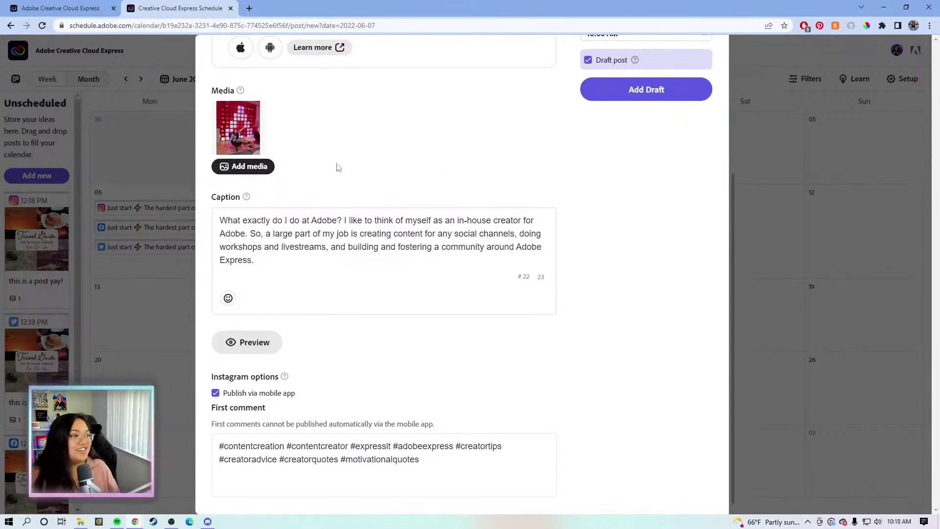
# Insert "(An Adobe Evangelist)" after "I like to think of myself" in the caption, removing surplus spaces.
pyautogui.doubleClick(433, 220)
pyautogui.click(432, 221)
pyautogui.write('(A ')
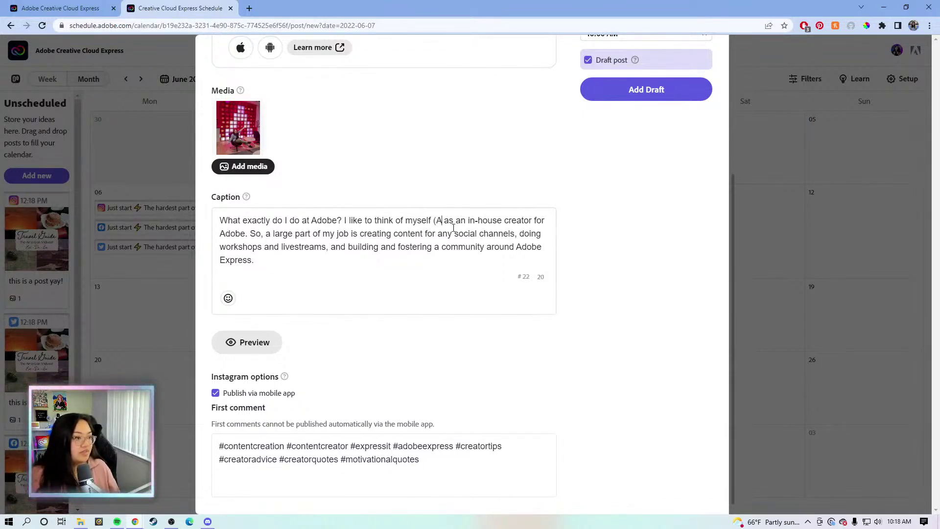
pyautogui.write('n')
pyautogui.write(' aAd')
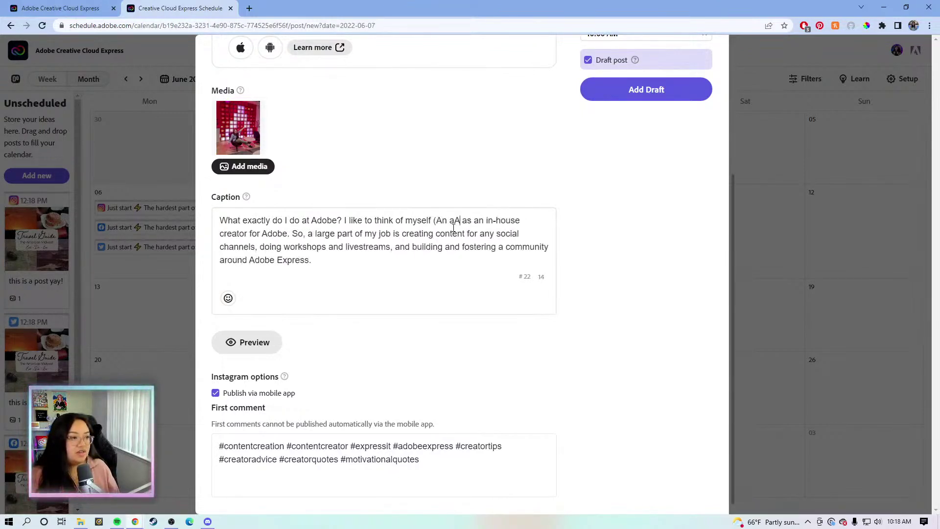
pyautogui.press('BackSpace')
pyautogui.press('BackSpace')
pyautogui.press('BackSpace')
pyautogui.write('Adobe E')
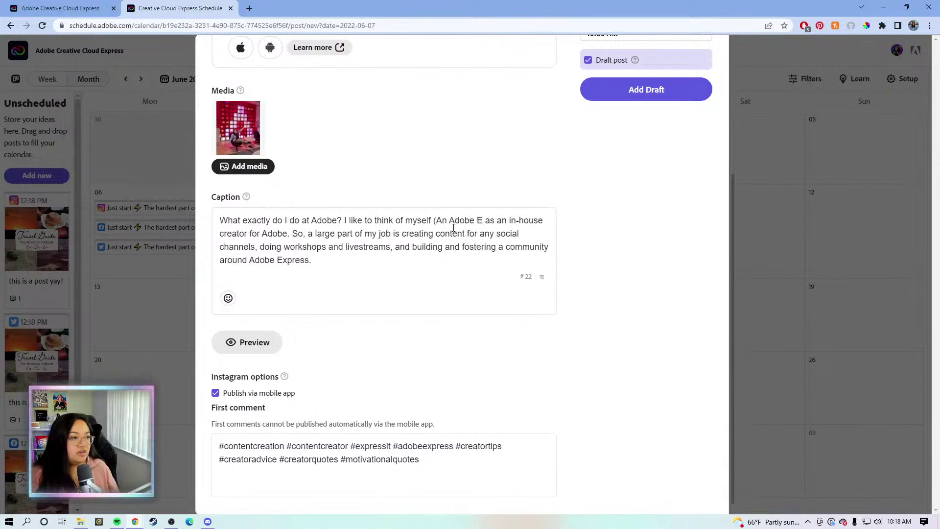
pyautogui.write('vangelist)')
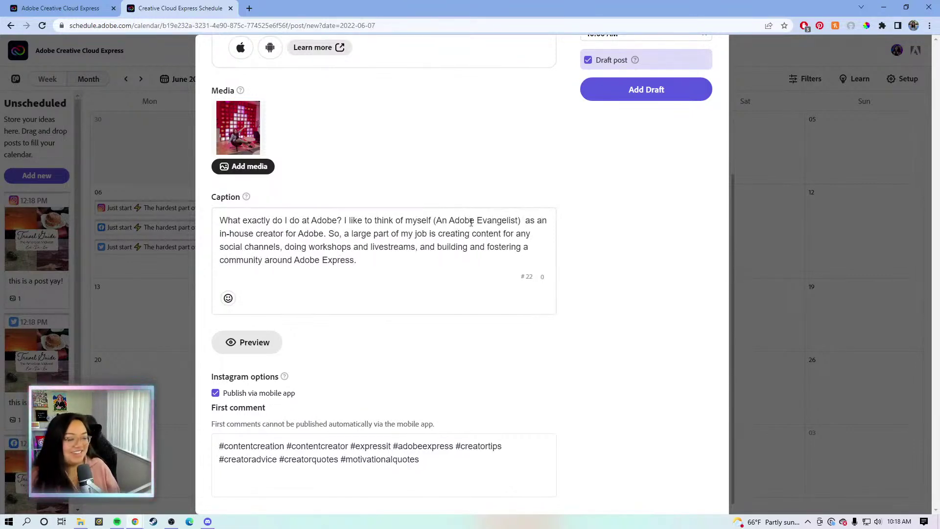
pyautogui.press('BackSpace')
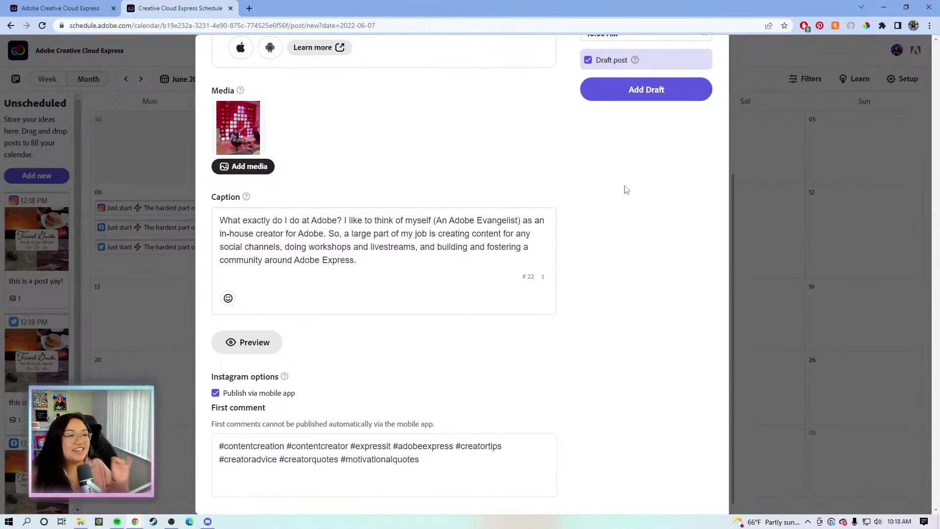
pyautogui.scroll(-1, 592, 211)
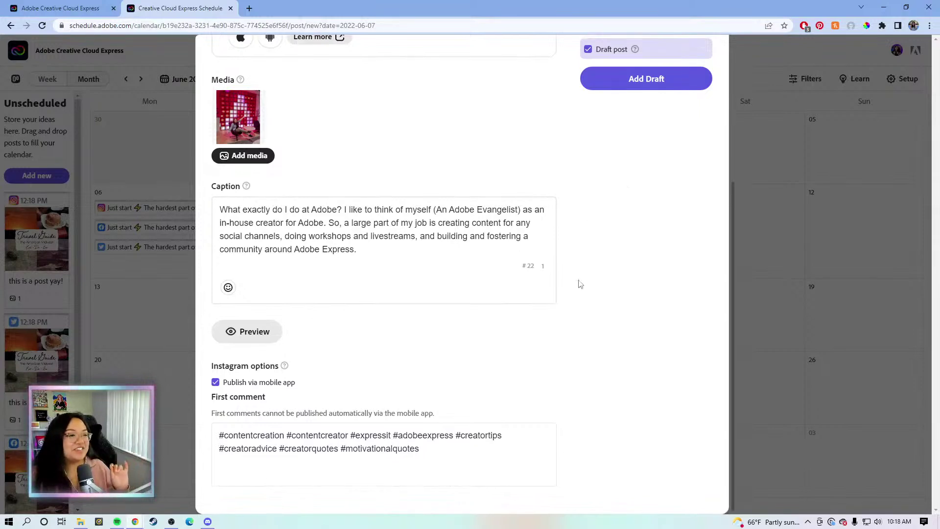
pyautogui.click(410, 248)
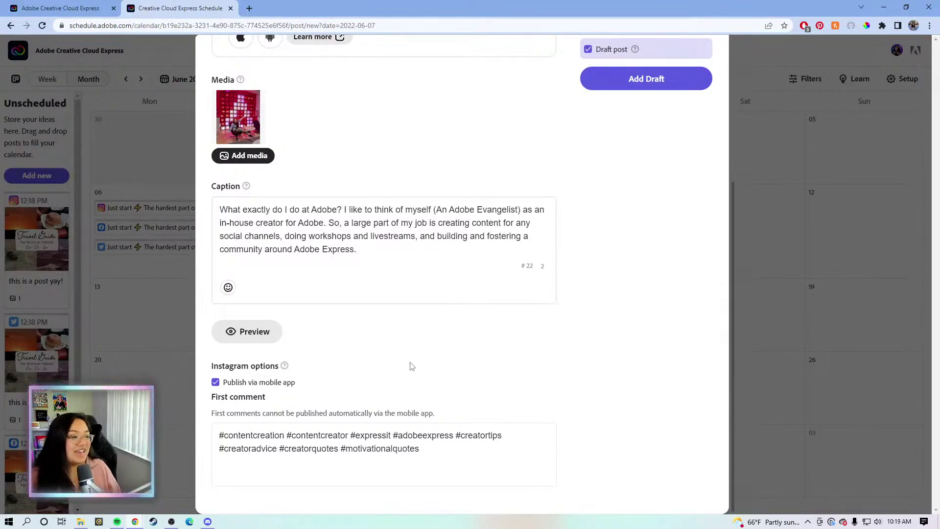
# Preview the 7 June post for Instagram, Twitter and Facebook, and close the preview.
pyautogui.click(249, 343)
pyautogui.scroll(-6, 424, 201)
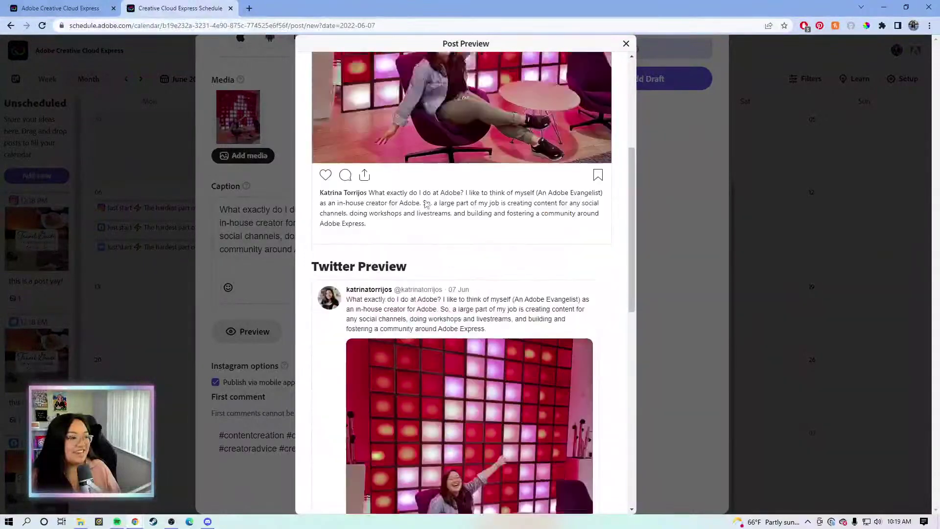
pyautogui.scroll(-10, 424, 204)
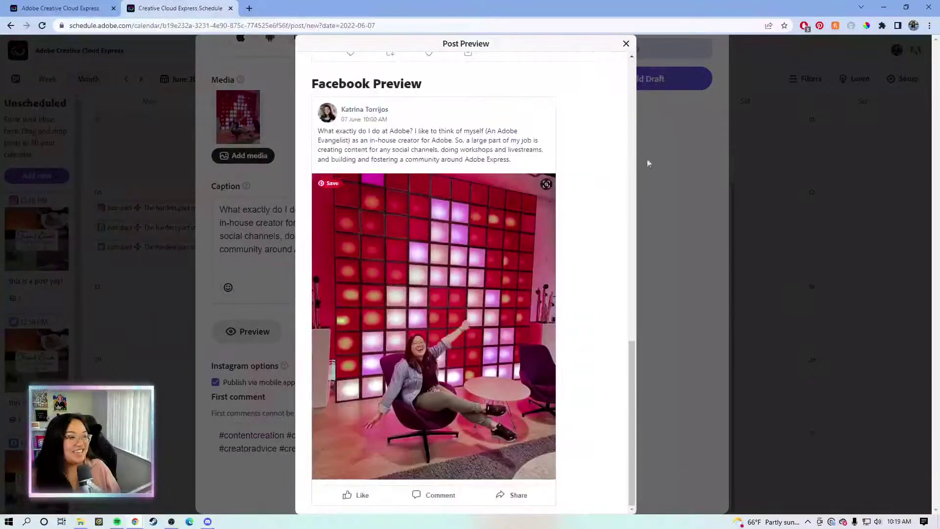
pyautogui.press('Escape')
# Clear the draft setting of the 7 June post and schedule it.
pyautogui.scroll(5, 606, 199)
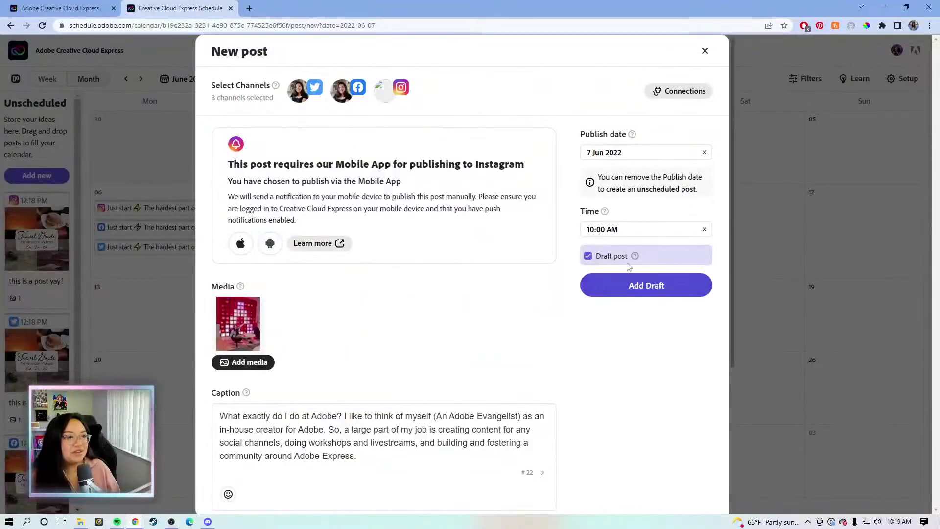
pyautogui.click(587, 257)
pyautogui.click(639, 286)
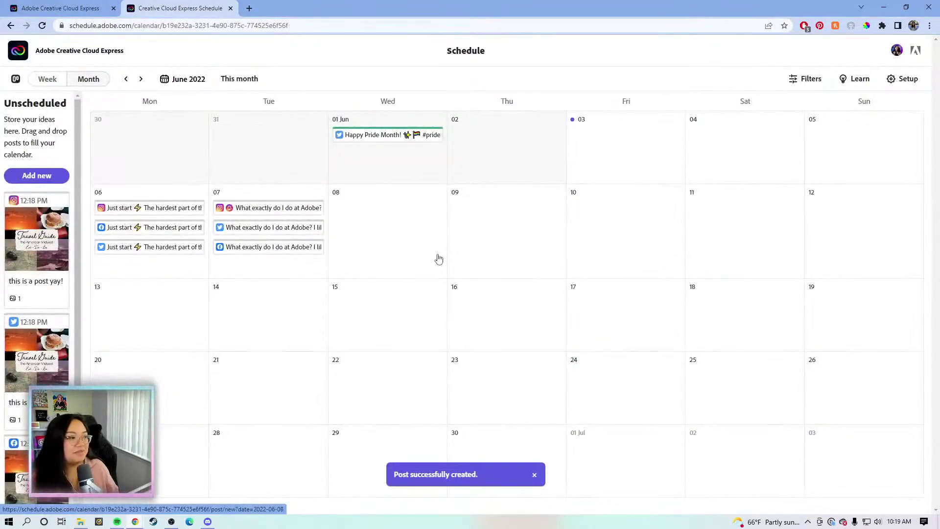
# Create a new post on 8 June 2022 and upload the image dream job journey.jpg to it.
pyautogui.click(406, 245)
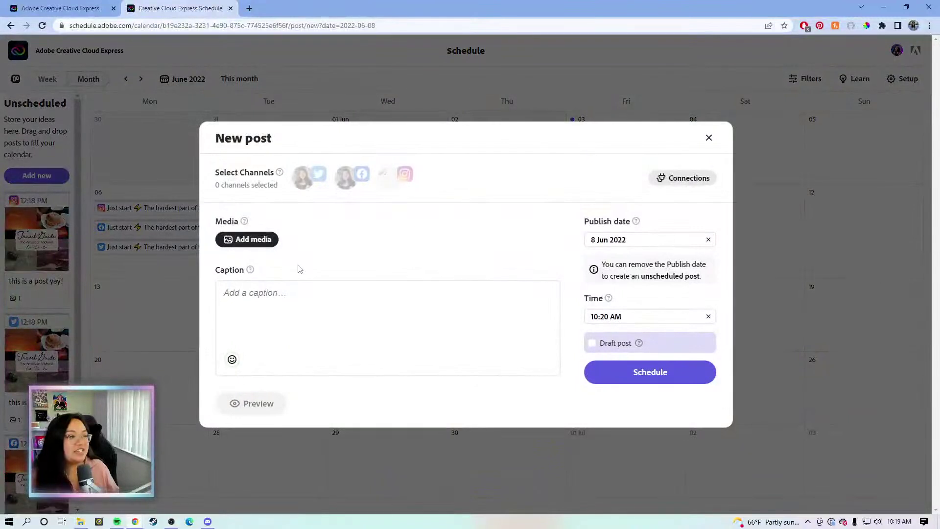
pyautogui.click(246, 238)
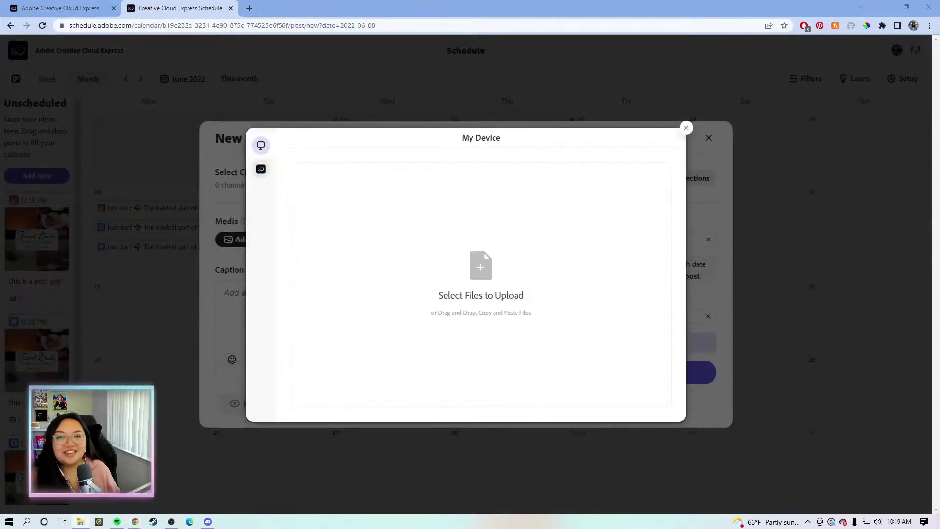
pyautogui.moveTo(0, 230); pyautogui.dragTo(441, 269)
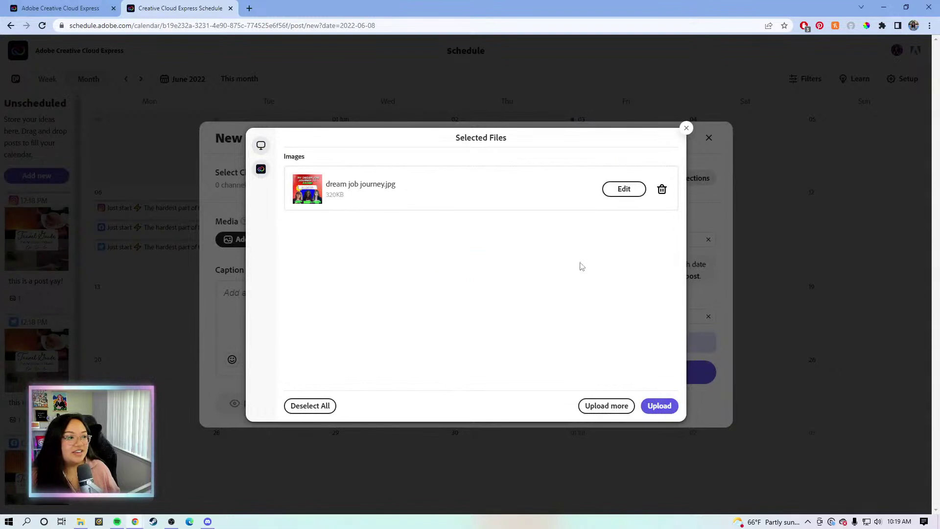
pyautogui.click(659, 405)
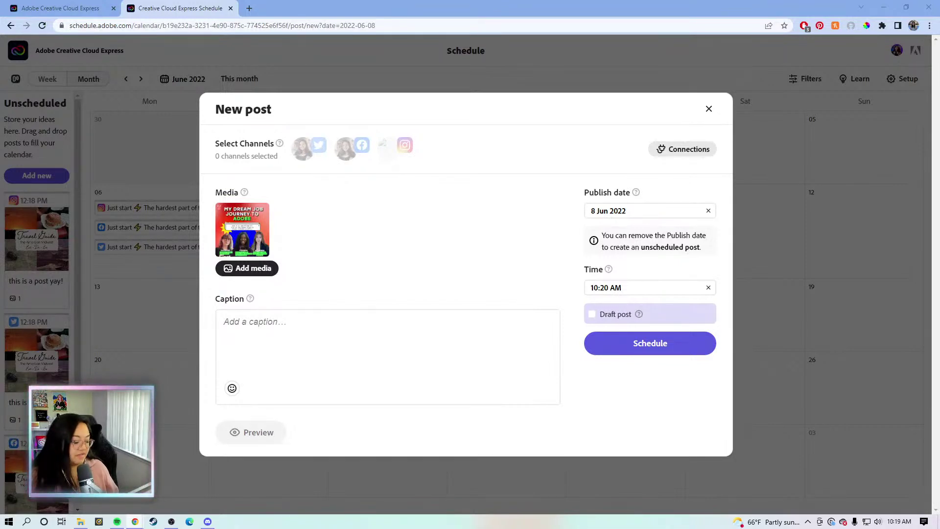
# Enter the event caption starting "Ever wanted to land a job at Adobe?" and put a blank line before "Tune into the Creative Cloud LinkedIn channel".
pyautogui.click(386, 361)
pyautogui.write('Ever wanted to land a job at Adobe? @noellefall & @lifewithtuyen are here to talk about how they landed their roles at Adobe. Tune into the Creative Cloud LinkedIn channel on Wednesday, June 8 @ 5pm PST to watch the stream. This event will be hosted by @jordandene, community manager for Adobe Express. Link in bio.')
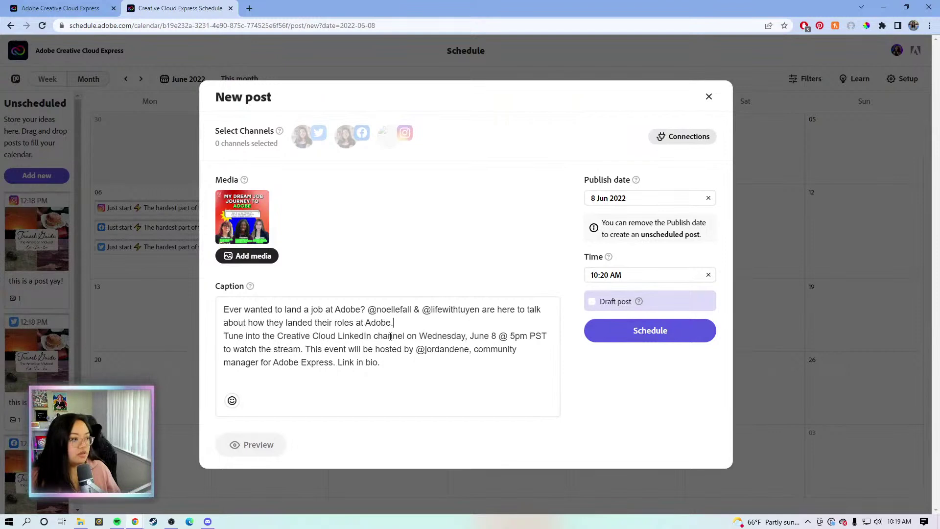
pyautogui.press('Return')
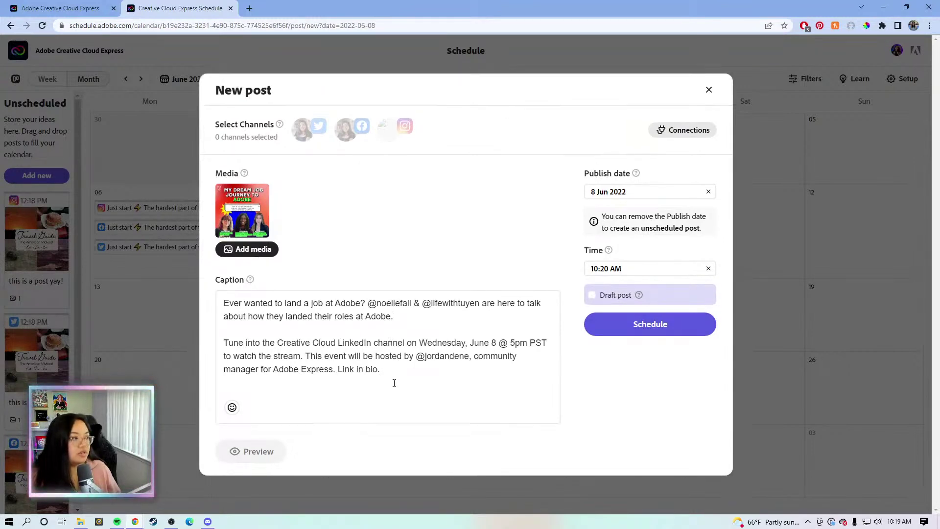
# Select the Instagram channel and end the caption with #Adobedreamjob #expressit #dreamjob #careeradvice #careerworkshop #linkedin #linkedinmarketing #jobsearch after a blank line.
pyautogui.click(399, 129)
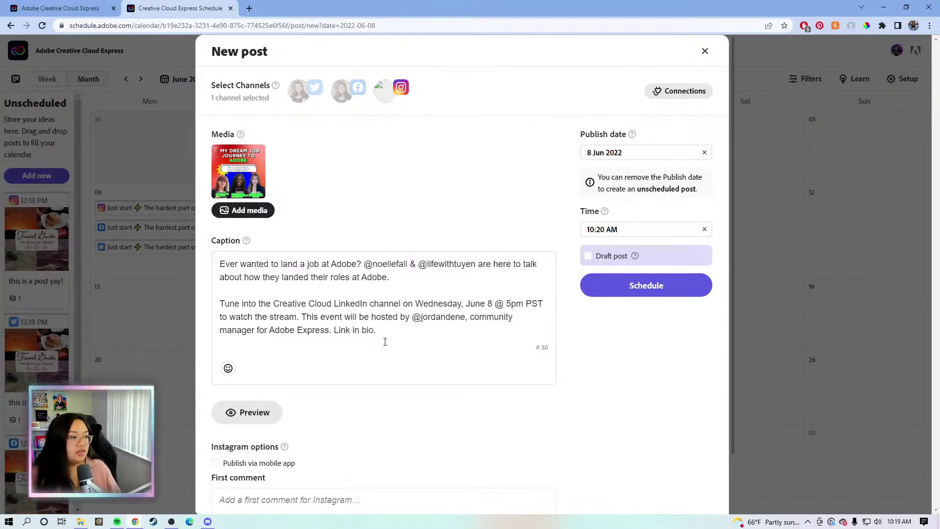
pyautogui.press('Return')
pyautogui.press('Return')
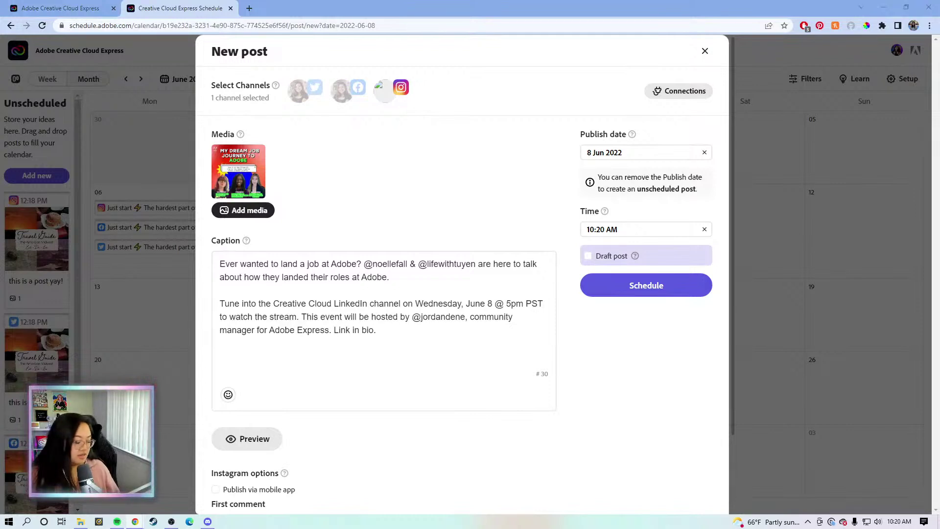
pyautogui.write('#Adobedreamjob #expressit #dreamjob #careeradvice #careerworkshop #linkedin #linkedinmarketing #jobsearch')
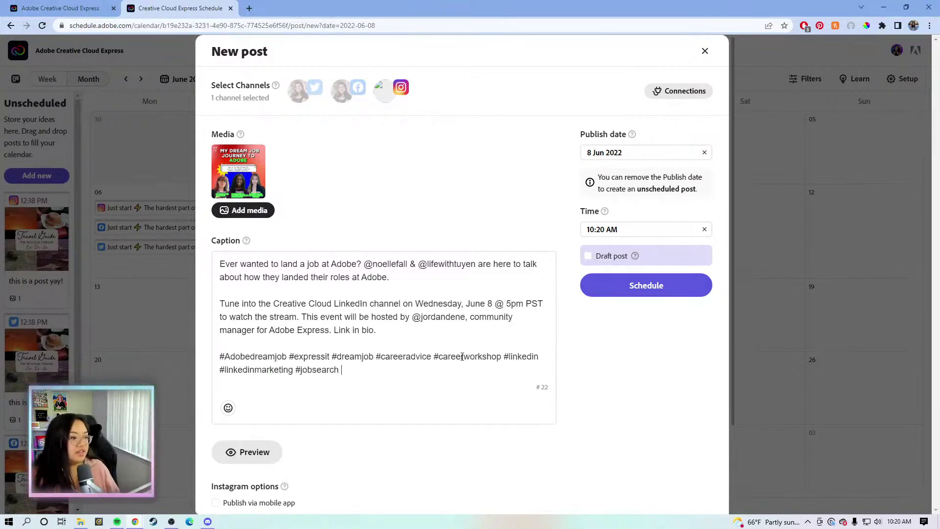
pyautogui.click(321, 388)
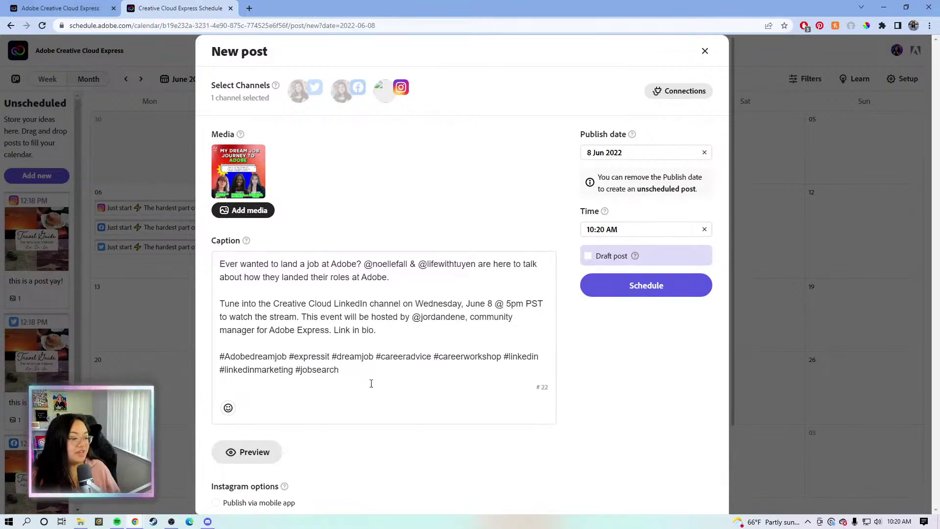
# Switch the Twitter channel on and off to compare the caption's length limit, leaving Twitter selected alongside Instagram.
pyautogui.click(299, 90)
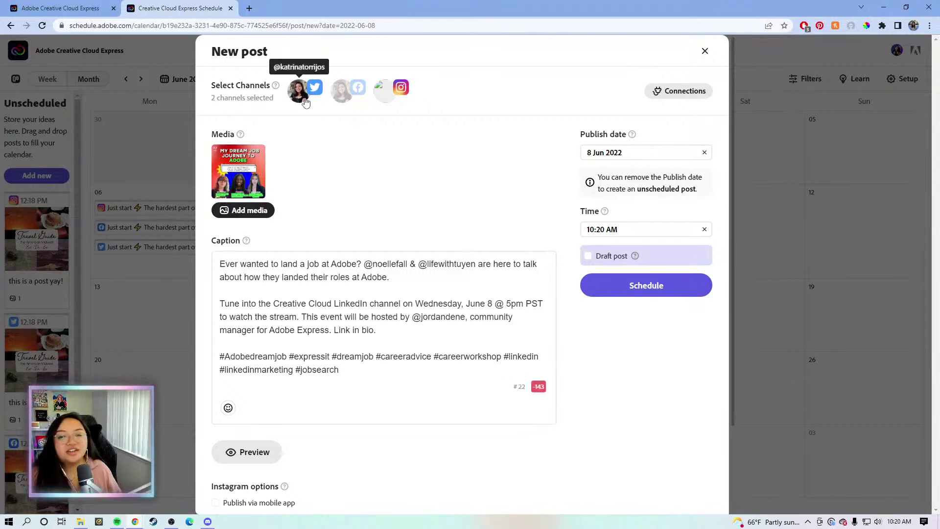
pyautogui.click(304, 100)
pyautogui.click(304, 100)
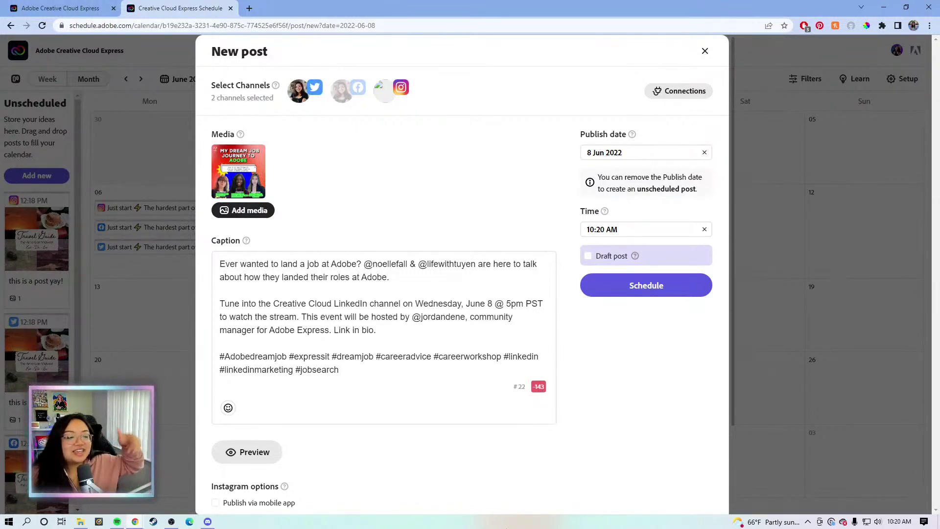
pyautogui.click(311, 88)
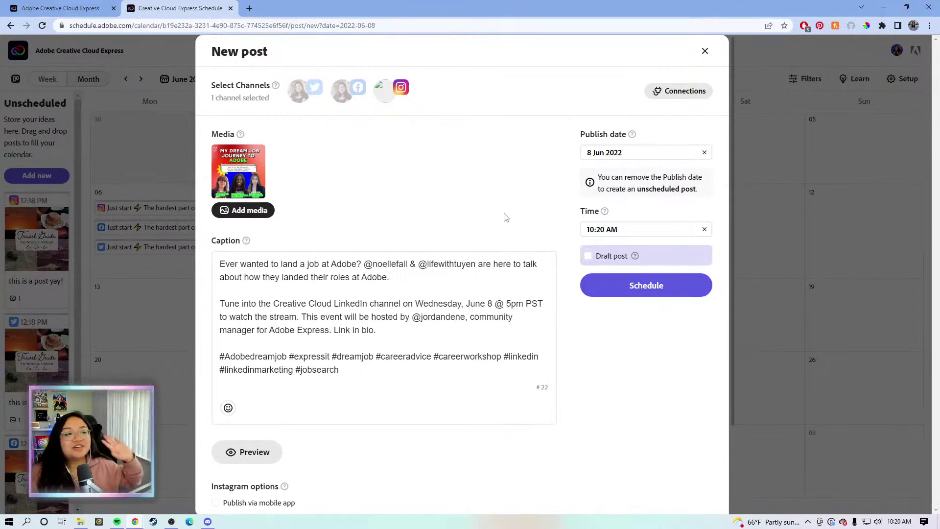
pyautogui.click(299, 93)
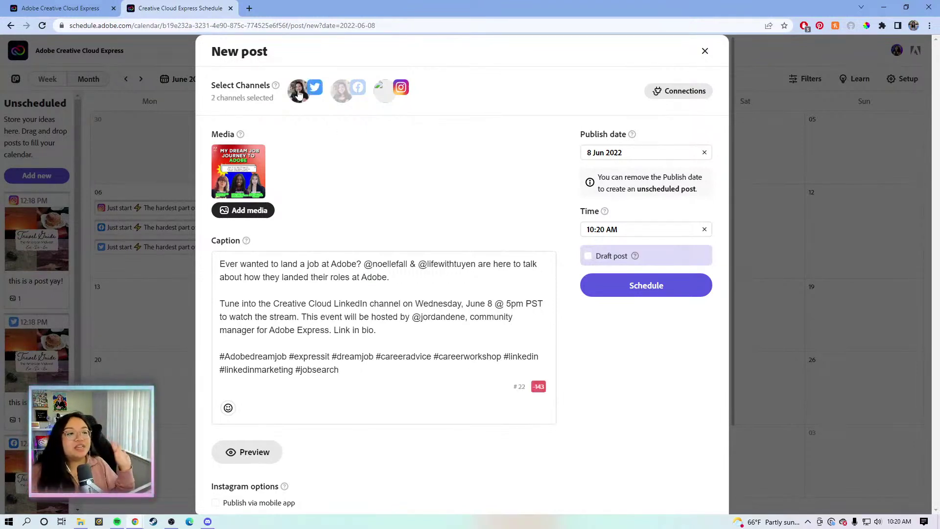
# Deselect the Twitter channel so only Instagram is selected, and set the post's time to 10:00 AM.
pyautogui.click(305, 100)
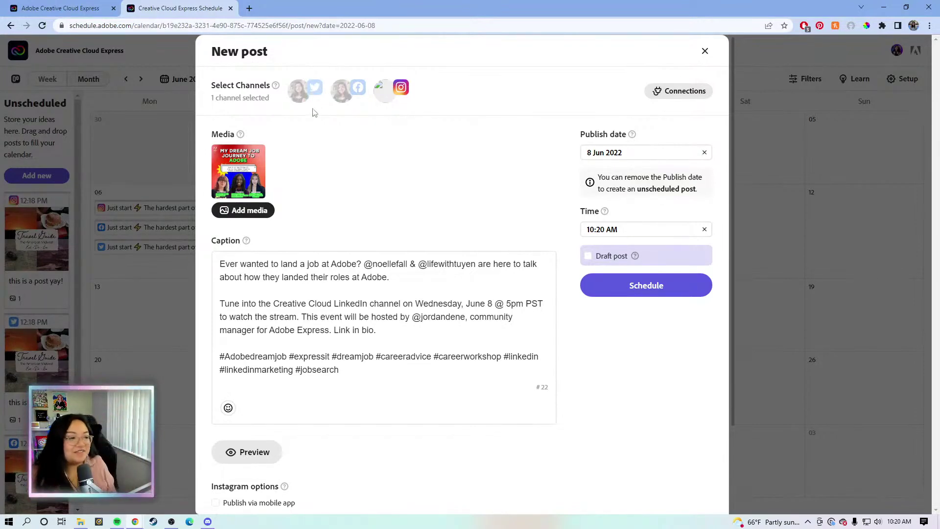
pyautogui.scroll(-2, 482, 181)
pyautogui.scroll(2, 482, 178)
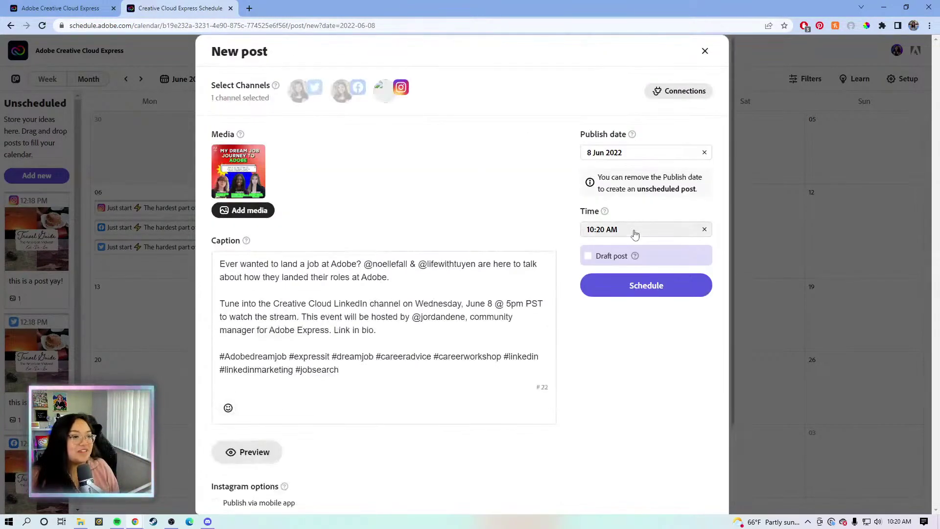
pyautogui.click(615, 233)
pyautogui.press('Tab')
pyautogui.press('BackSpace')
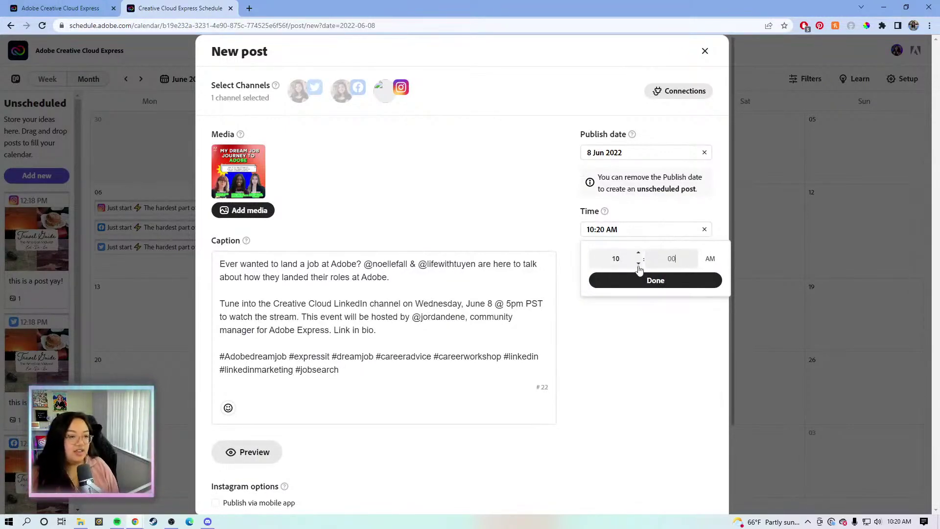
pyautogui.click(645, 279)
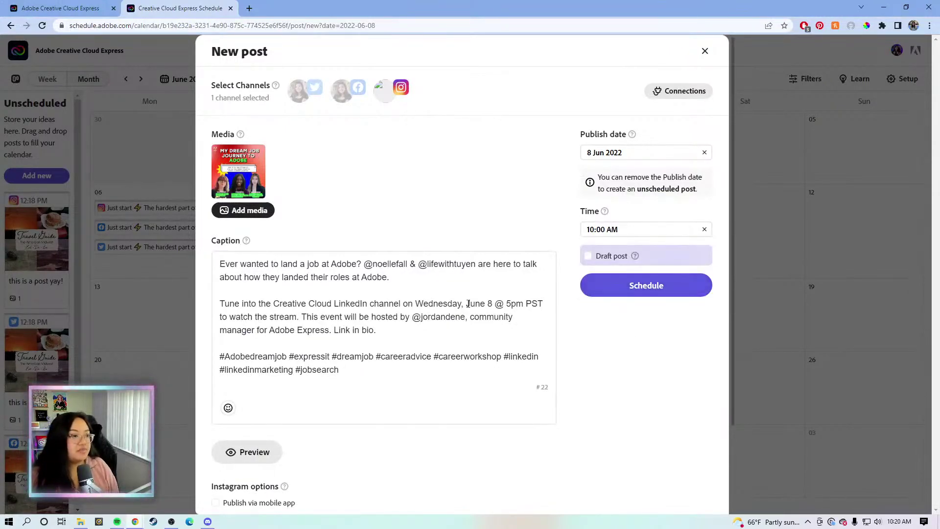
# Preview the dream-job Instagram post, close the preview and schedule the post for 8 June 2022.
pyautogui.scroll(-2, 470, 318)
pyautogui.click(252, 355)
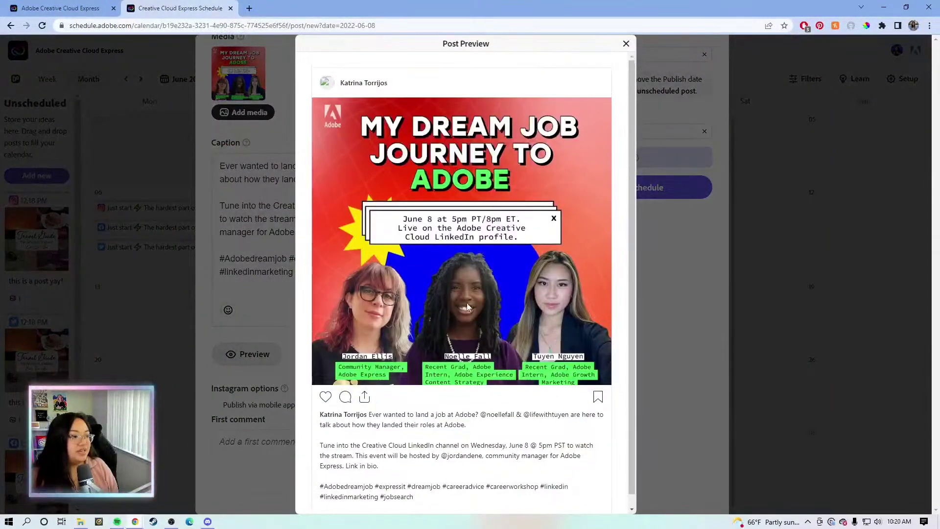
pyautogui.click(675, 353)
pyautogui.scroll(2, 663, 325)
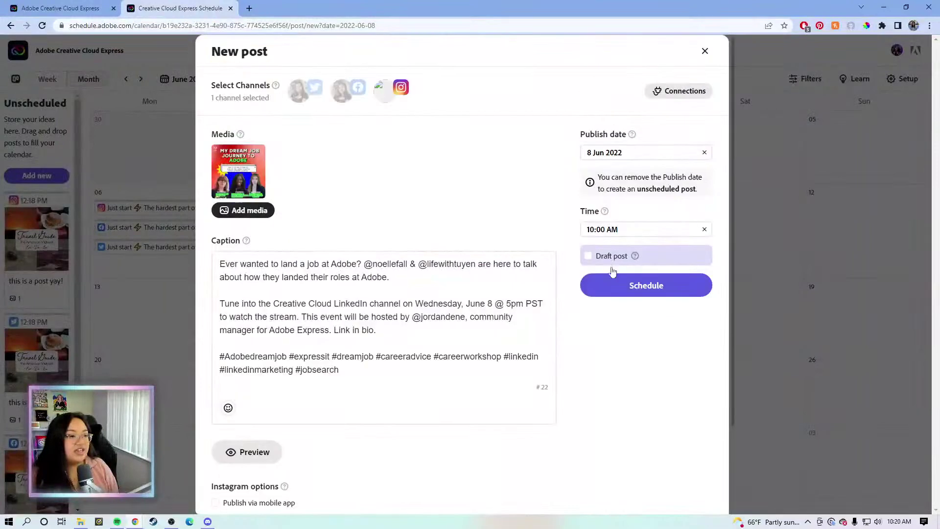
pyautogui.click(610, 285)
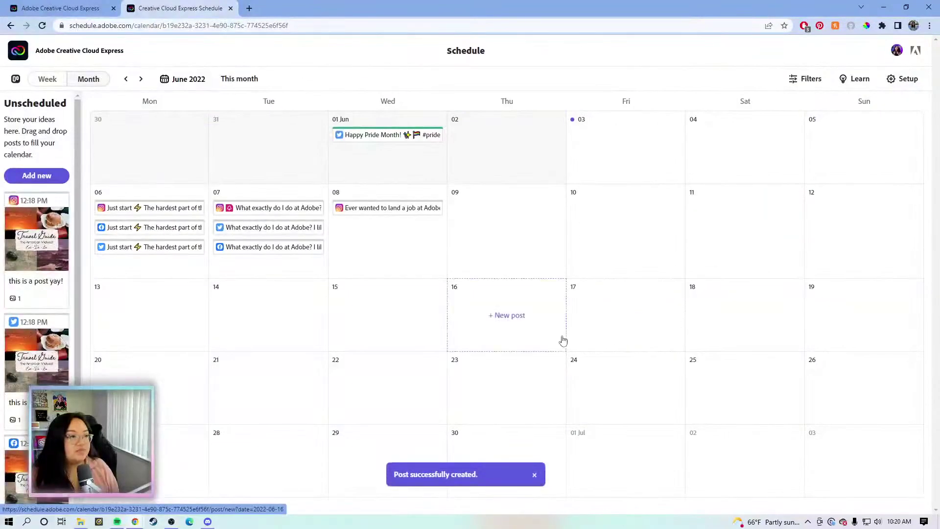
pyautogui.click(398, 208)
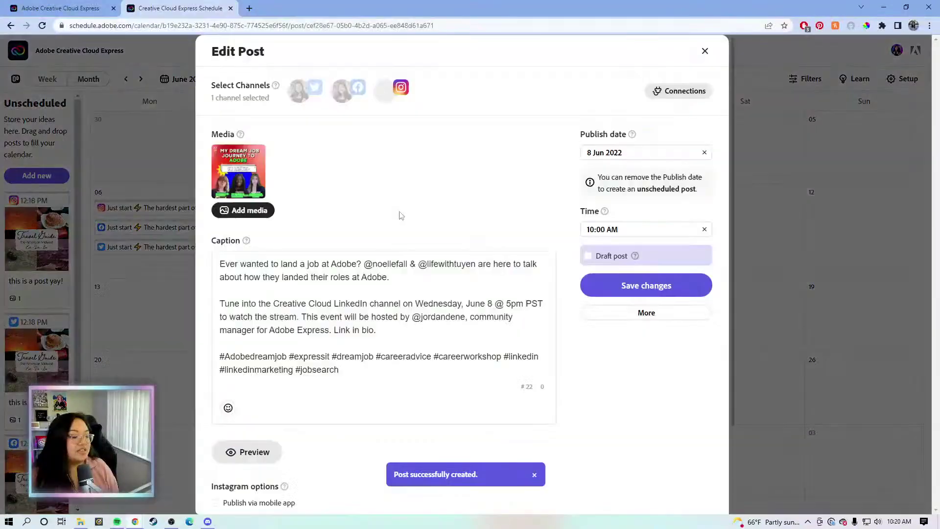
pyautogui.click(301, 92)
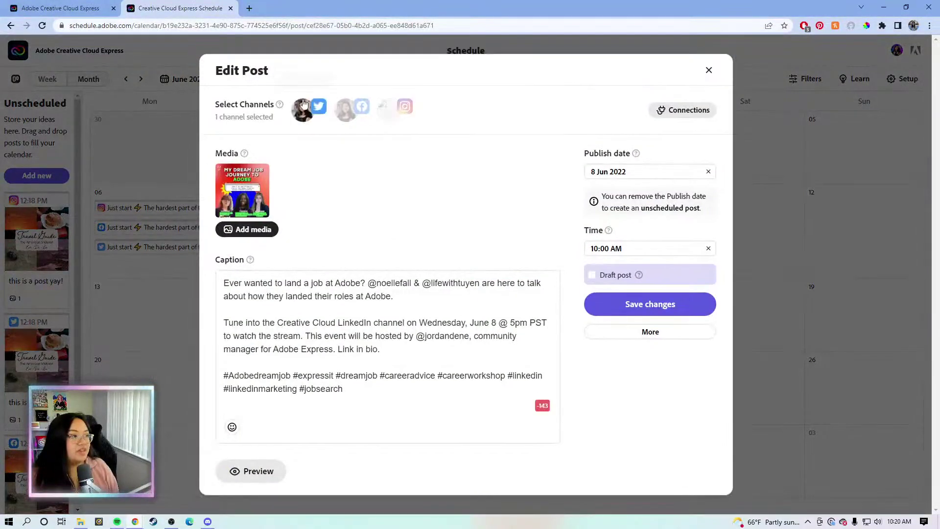
pyautogui.click(661, 342)
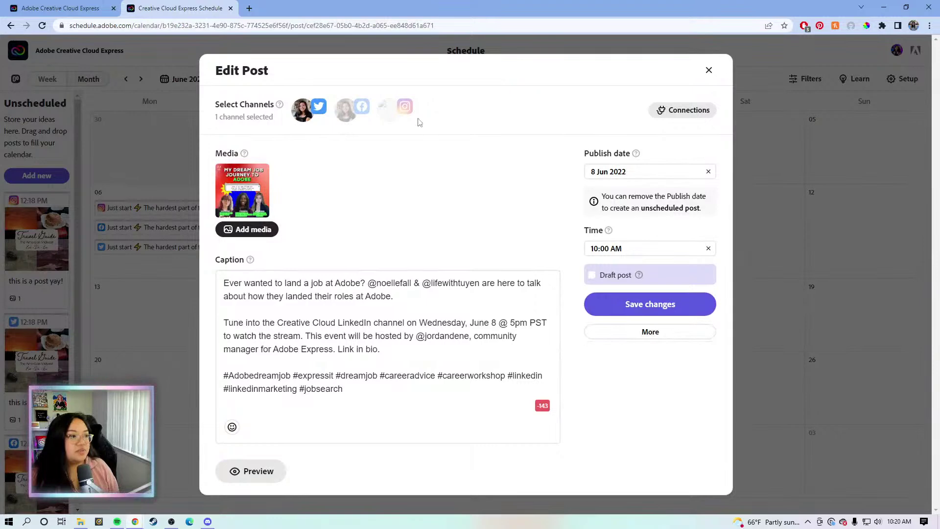
pyautogui.click(385, 115)
pyautogui.click(705, 51)
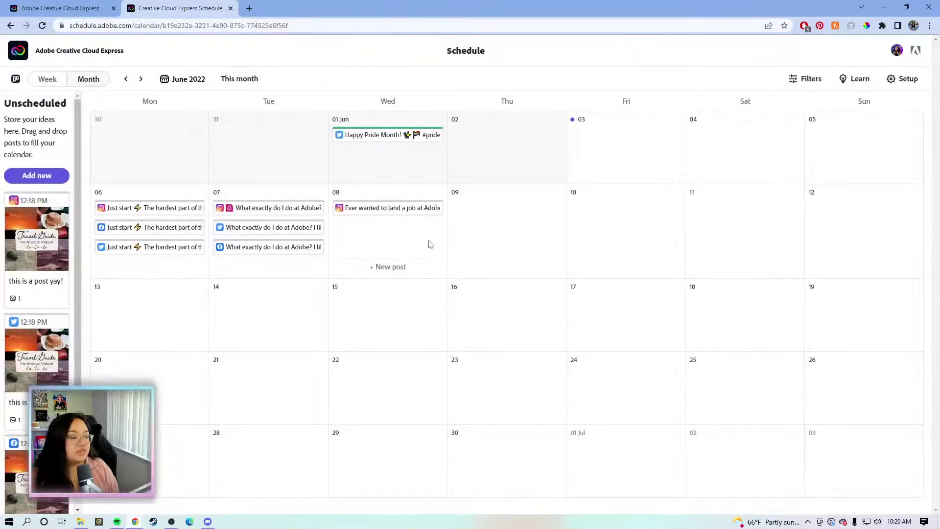
# Create a new post on 9 June 2022 and upload the Creative Cloud Express project image of the woman with a tripod.
pyautogui.click(466, 239)
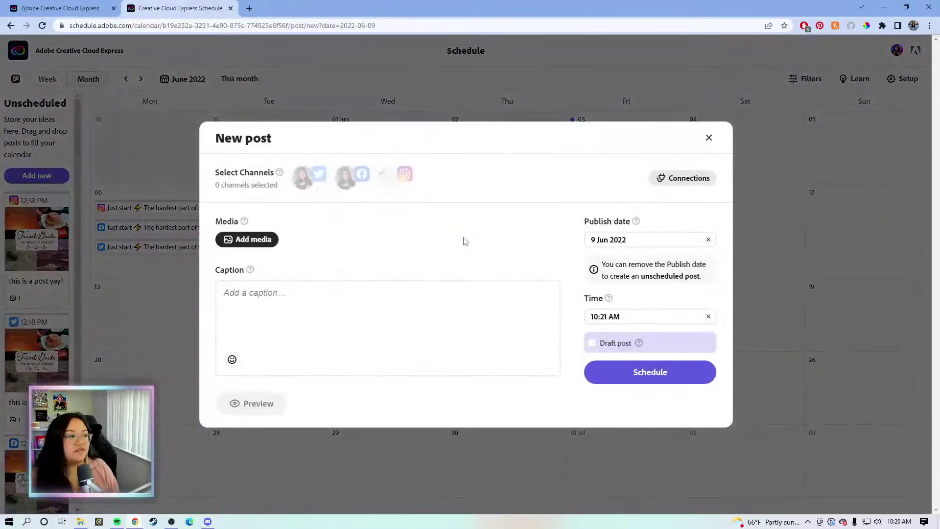
pyautogui.click(260, 245)
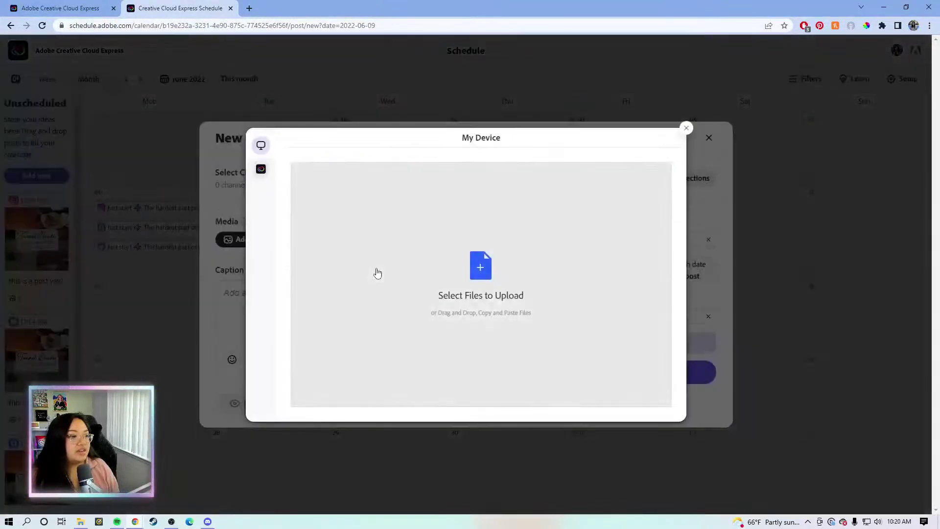
pyautogui.click(497, 296)
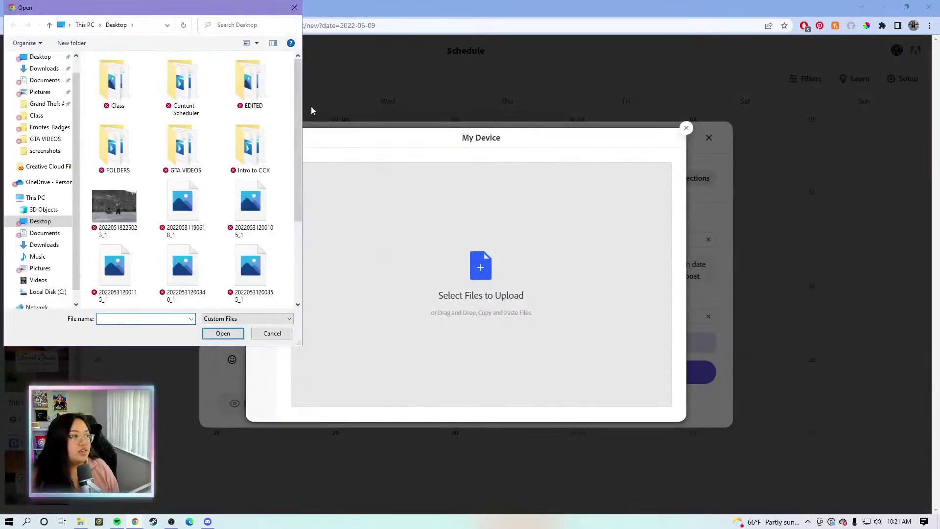
pyautogui.click(295, 8)
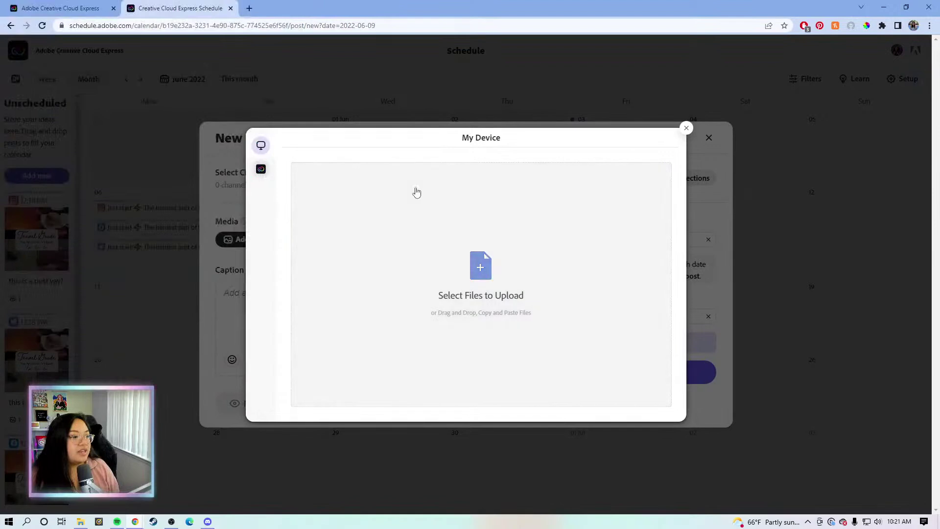
pyautogui.click(260, 168)
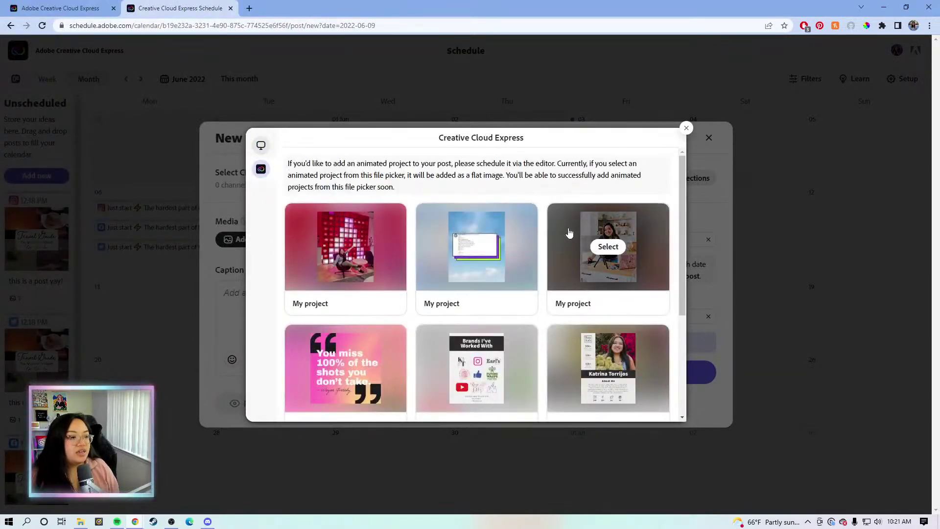
pyautogui.click(608, 246)
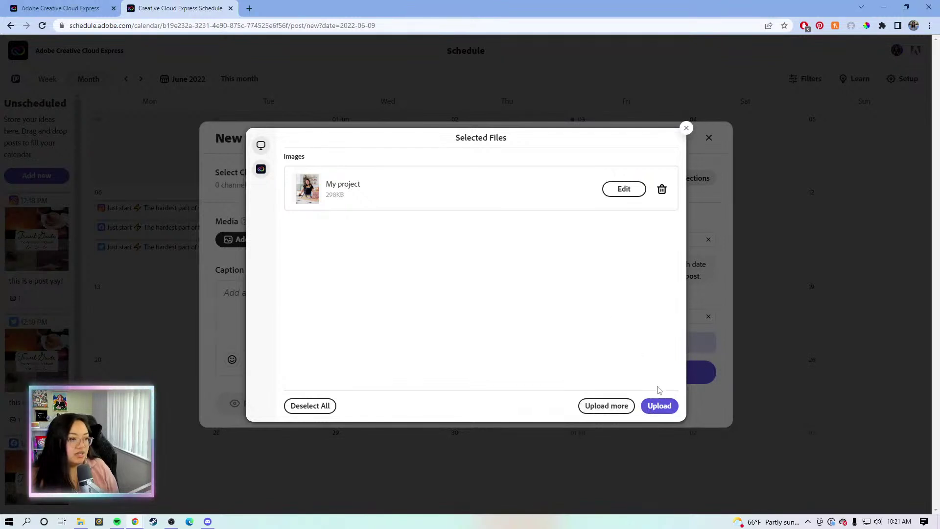
pyautogui.click(656, 403)
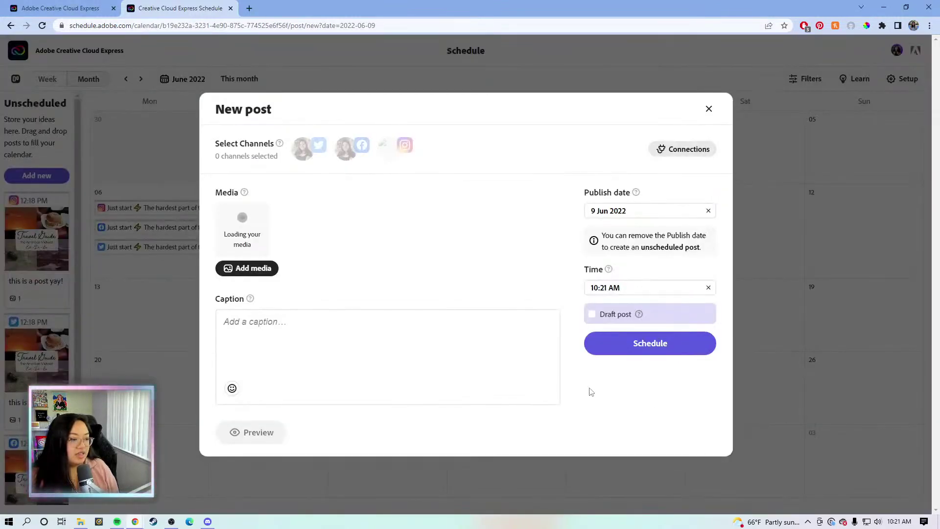
# Enter the caption from "HAPPY FRIDAY!" to "What are your weekend plans?" and separate its three paragraphs with blank lines.
pyautogui.write('HAPPY FRIDAY! Just wanted to pop in and remind you that you’re doing a great job and you made it to the weekend! Go out and reward yourself for all your hard work you put in during the week 😊 What are your weekend plans?')
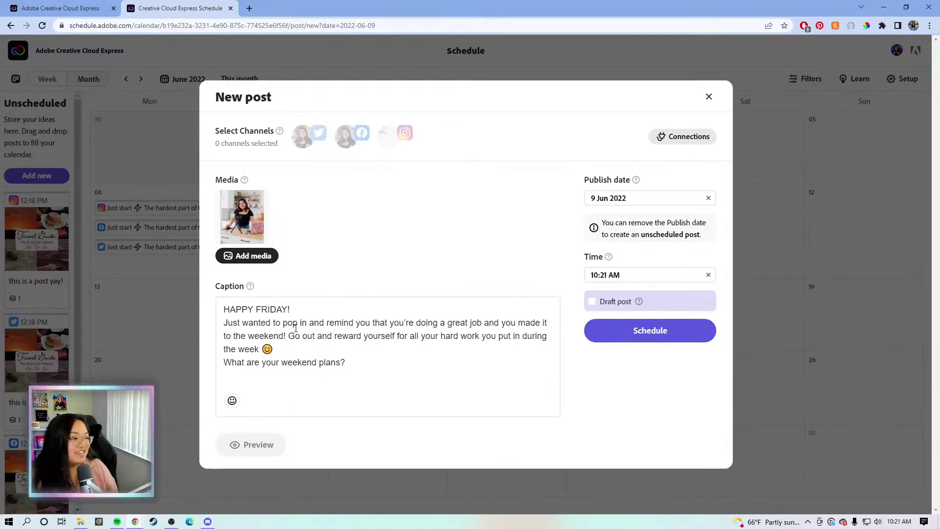
pyautogui.click(281, 346)
pyautogui.press('Return')
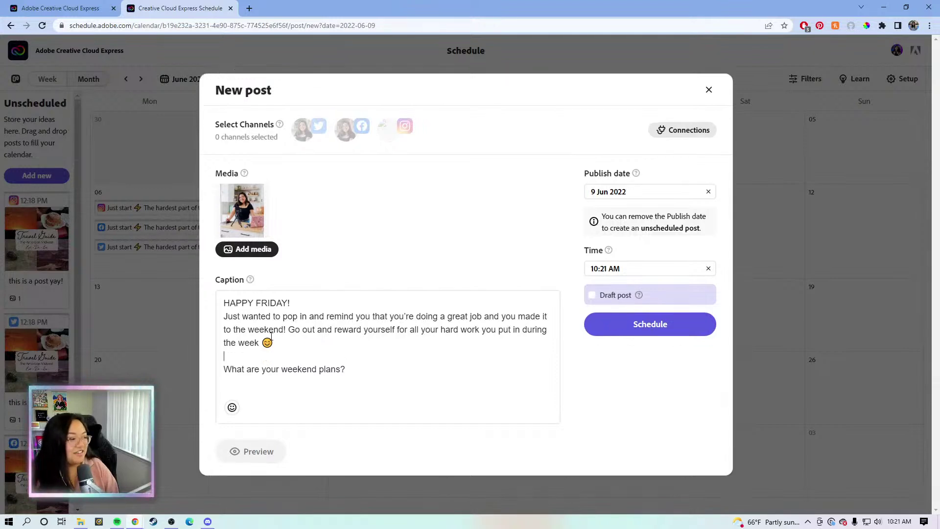
pyautogui.press('Return')
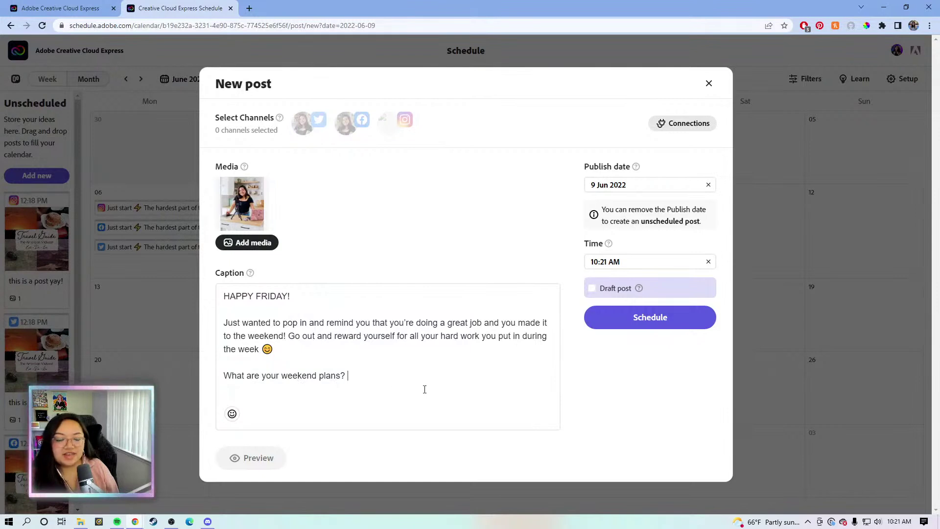
# Set the post's time to 10:00 AM and schedule it on the Instagram, Facebook and Twitter channels.
pyautogui.click(600, 260)
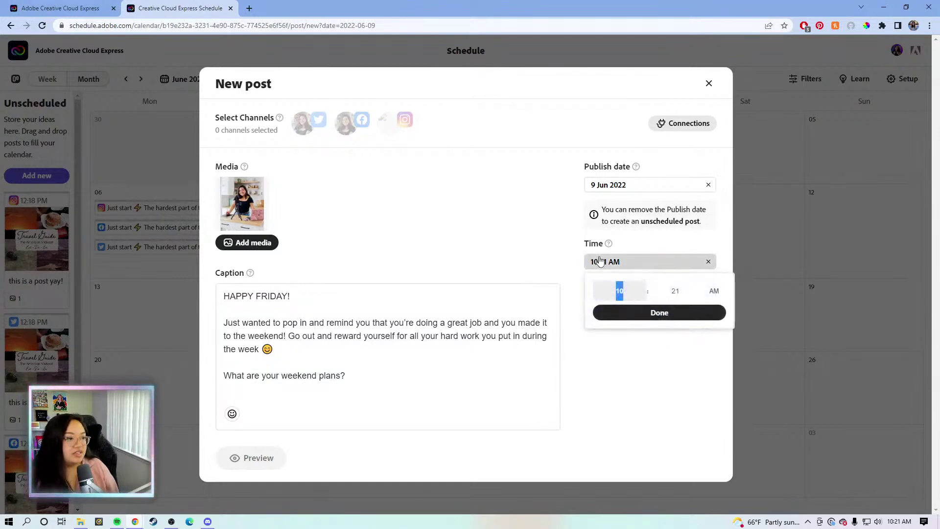
pyautogui.click(667, 289)
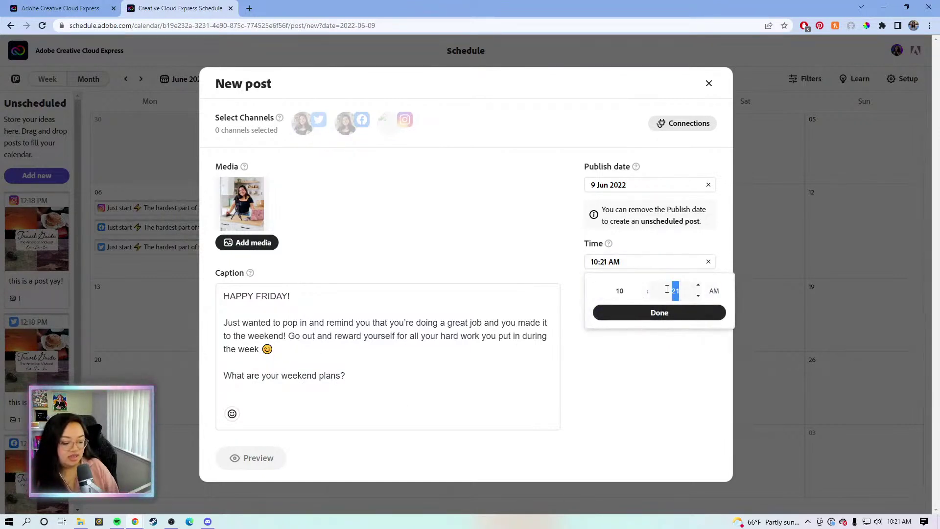
pyautogui.press('BackSpace')
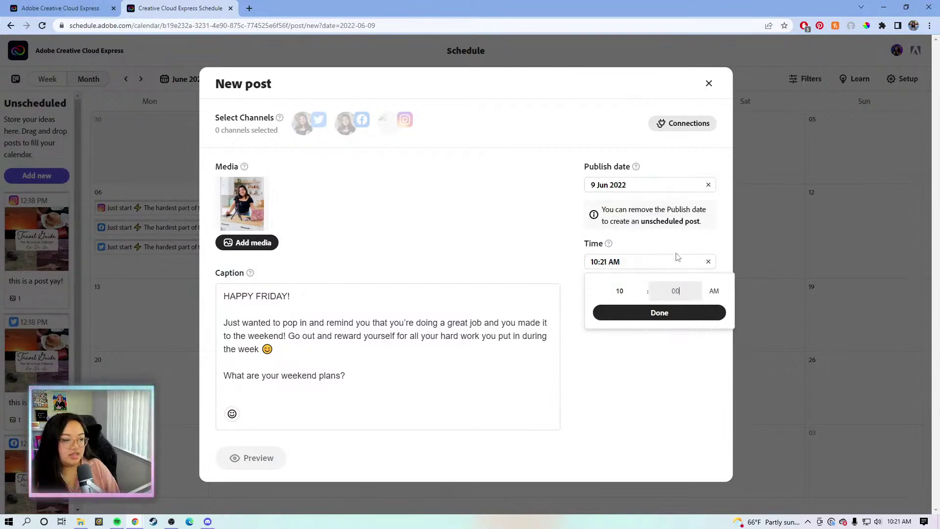
pyautogui.click(641, 312)
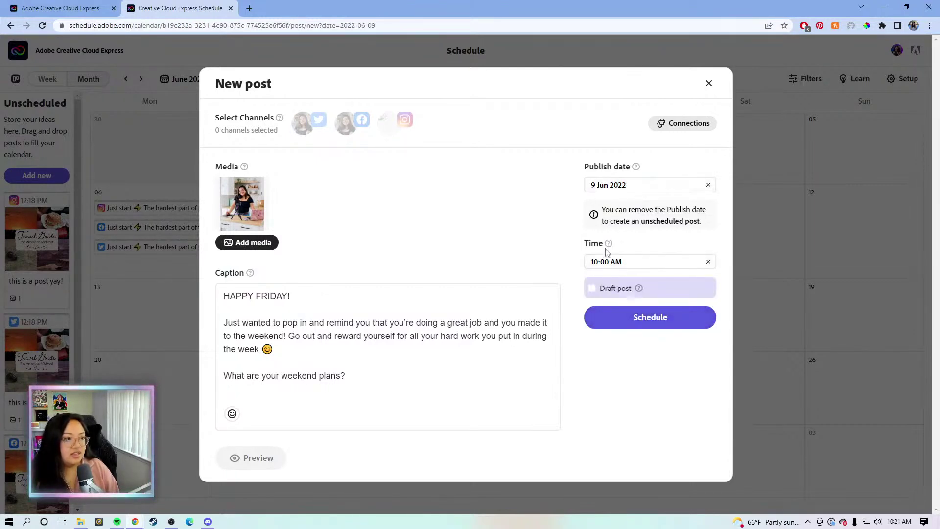
pyautogui.click(404, 120)
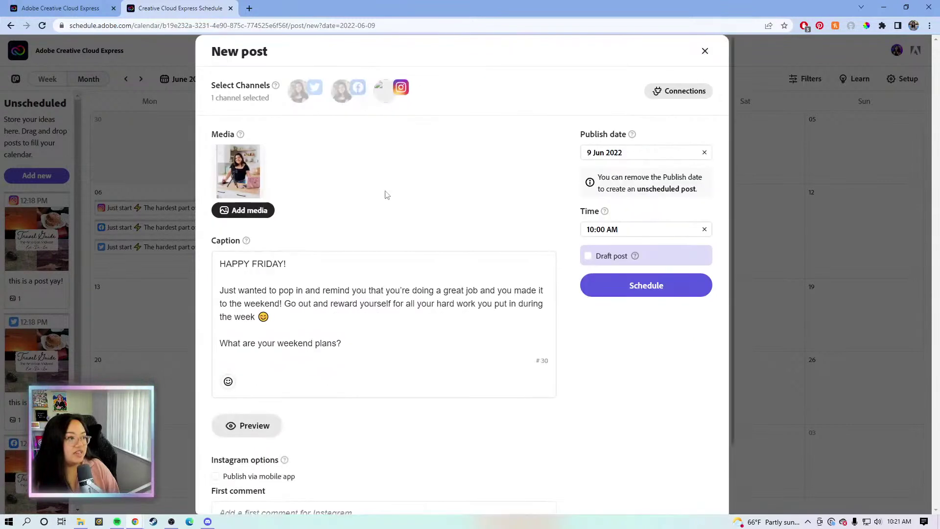
pyautogui.click(342, 91)
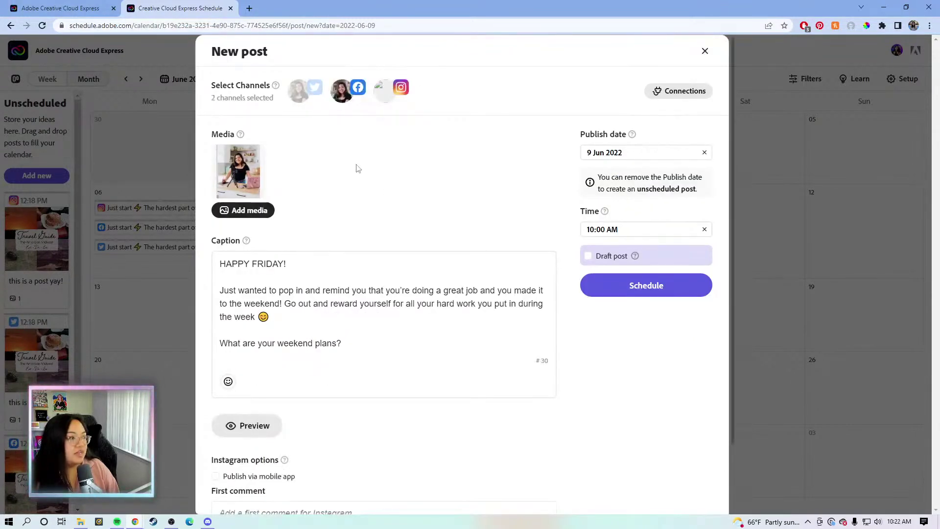
pyautogui.click(311, 102)
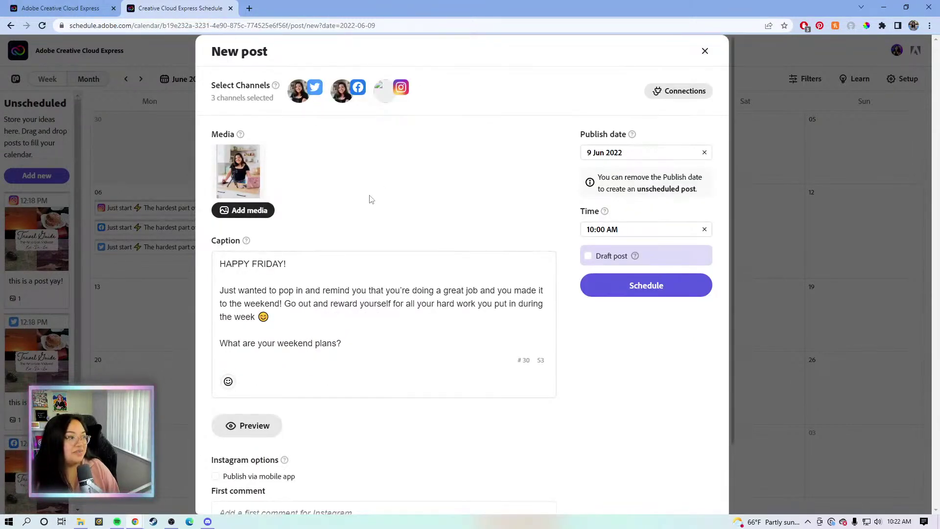
pyautogui.click(628, 298)
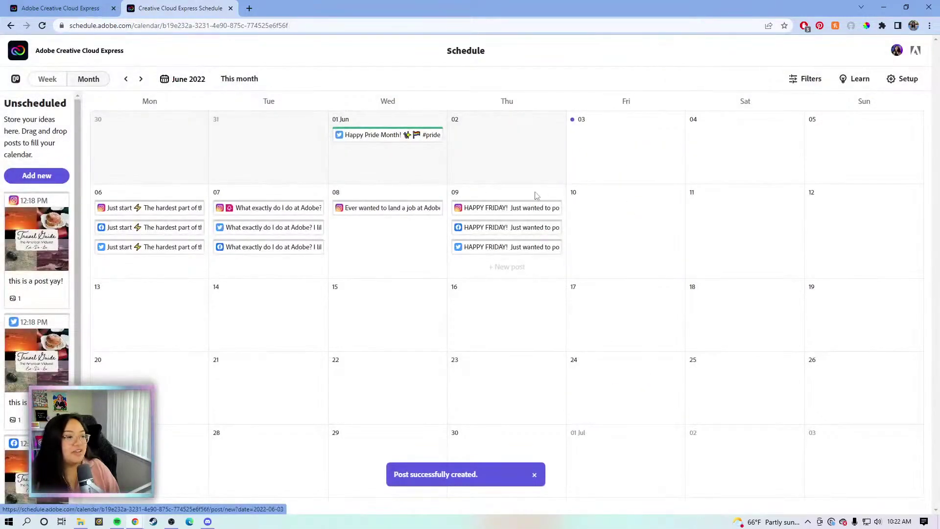
# Move the three HAPPY FRIDAY posts from 9 June to Friday 10 June on the calendar.
pyautogui.moveTo(504, 208); pyautogui.dragTo(622, 210)
pyautogui.moveTo(527, 210); pyautogui.dragTo(617, 255)
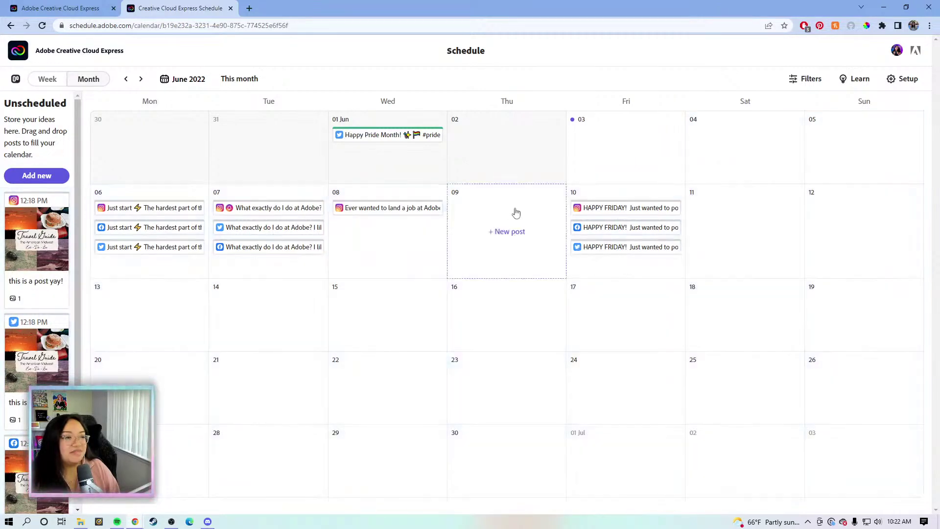
# Create a new post on 9 June 2022 and upload the "You miss 100% of the shots you don't take" project to it.
pyautogui.click(506, 230)
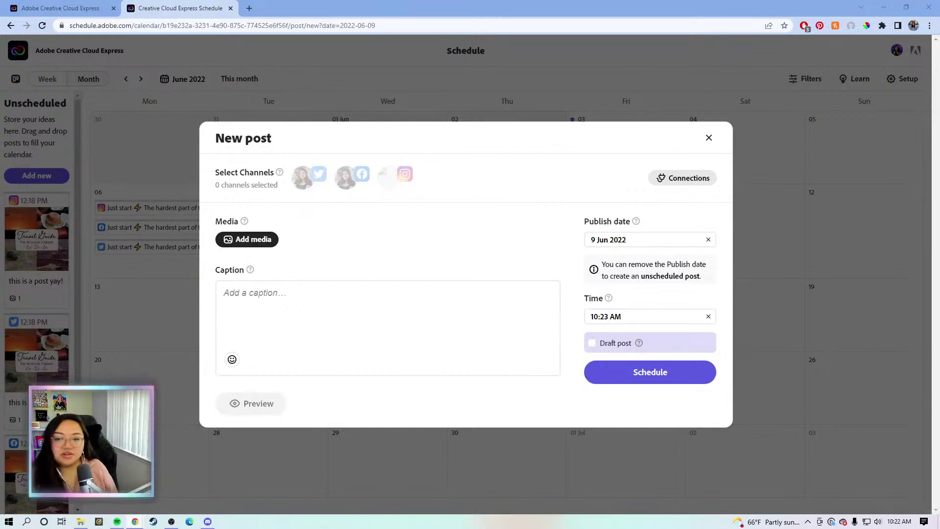
pyautogui.click(268, 240)
pyautogui.click(283, 171)
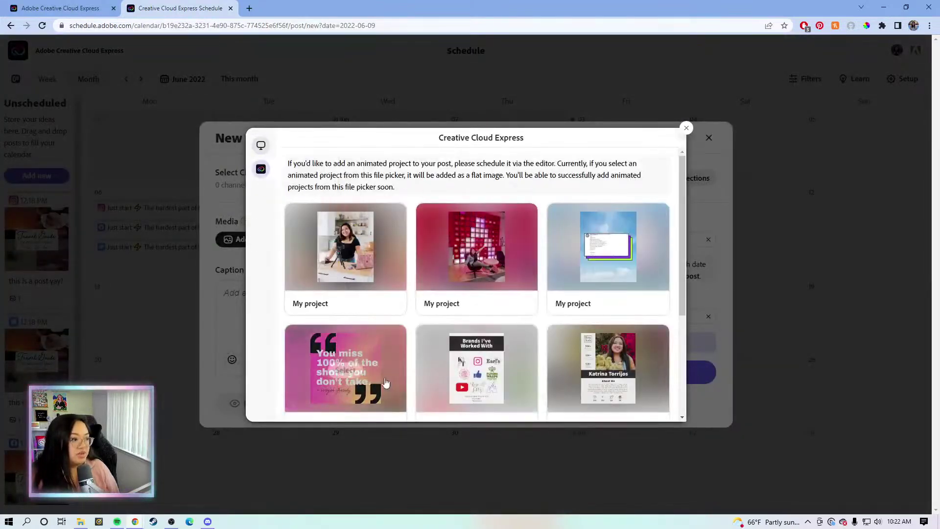
pyautogui.click(367, 368)
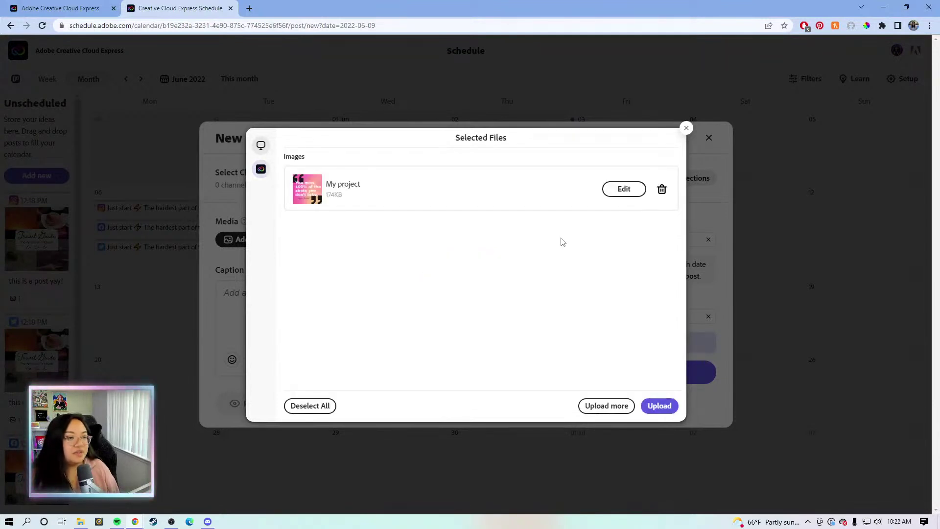
pyautogui.click(656, 409)
# Enter the caption with the Wayne Gretsky quote, hashtags from #contentcreation to #motivationalquotes, and the line "Font: adobe handwriting, archivo black".
pyautogui.click(408, 341)
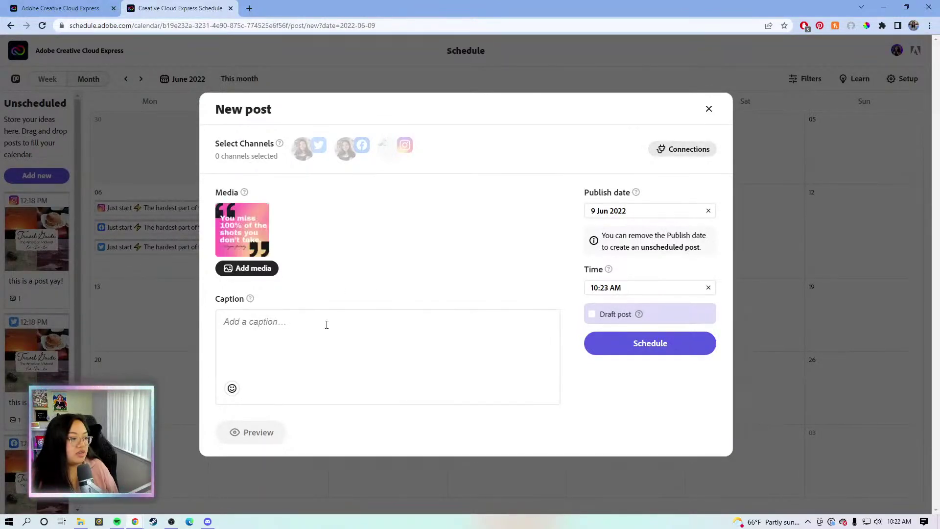
pyautogui.write('"You miss 100% of the shots you don’t take." - Wayne Gretsky  #contentcreation #contentcreator #expressit #adobeexpress #creatortips #creatoradvice #creatorquotes #motivationalquotes Font: adobe handwriting, archivo black')
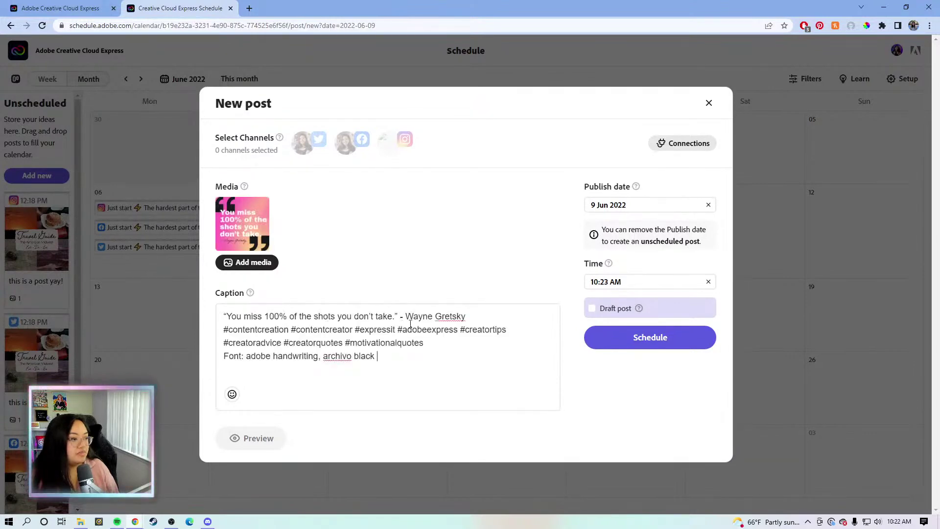
# Insert a blank line between the quote and the hashtags, and delete the font line from the caption.
pyautogui.click(465, 316)
pyautogui.press('Return')
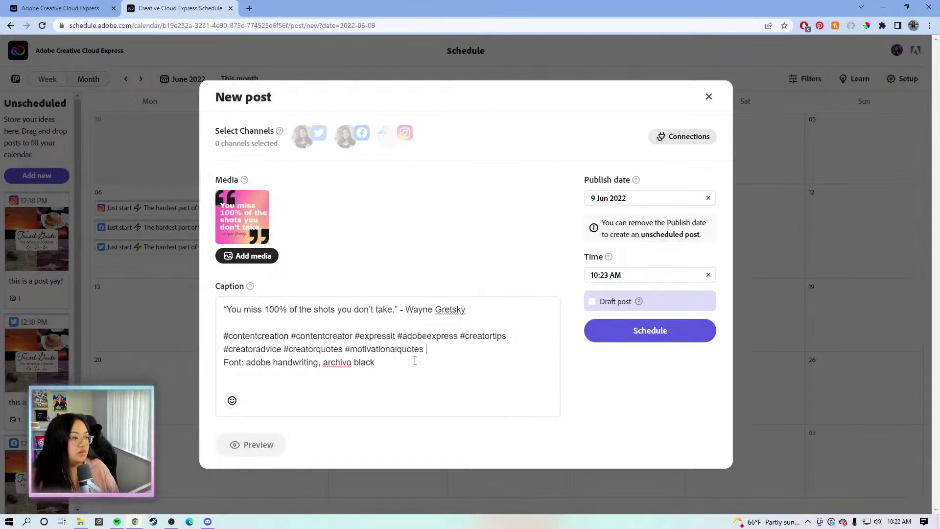
pyautogui.moveTo(387, 366); pyautogui.dragTo(125, 361)
pyautogui.press('BackSpace')
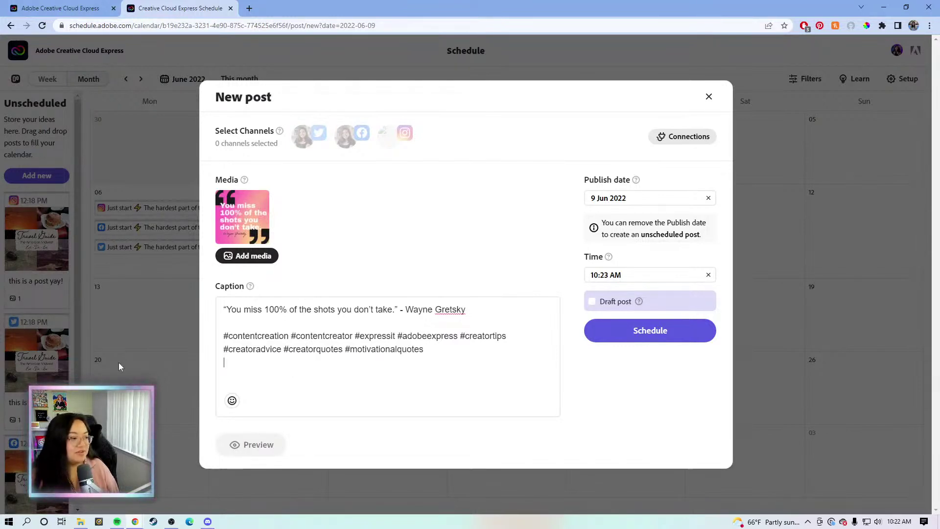
# Add a speech-bubble emoji at the very start of the caption, before the quote.
pyautogui.click(255, 326)
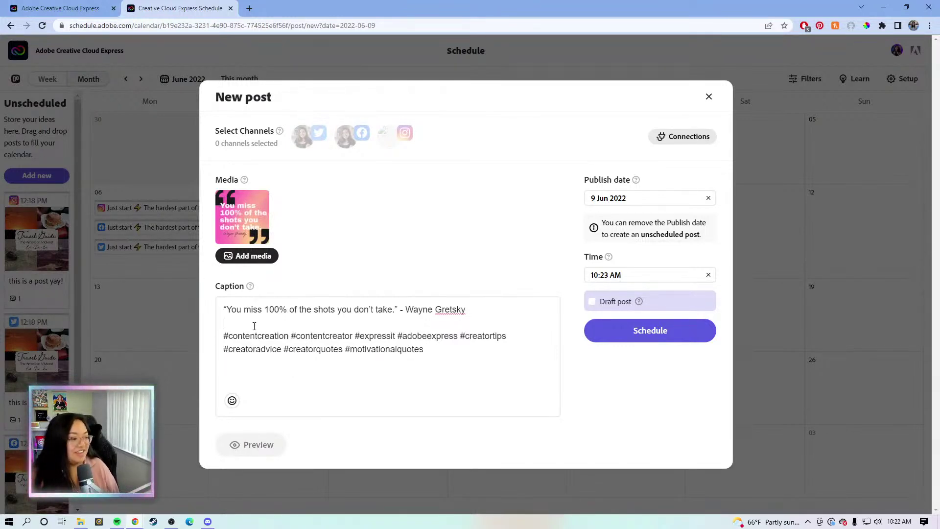
pyautogui.click(251, 309)
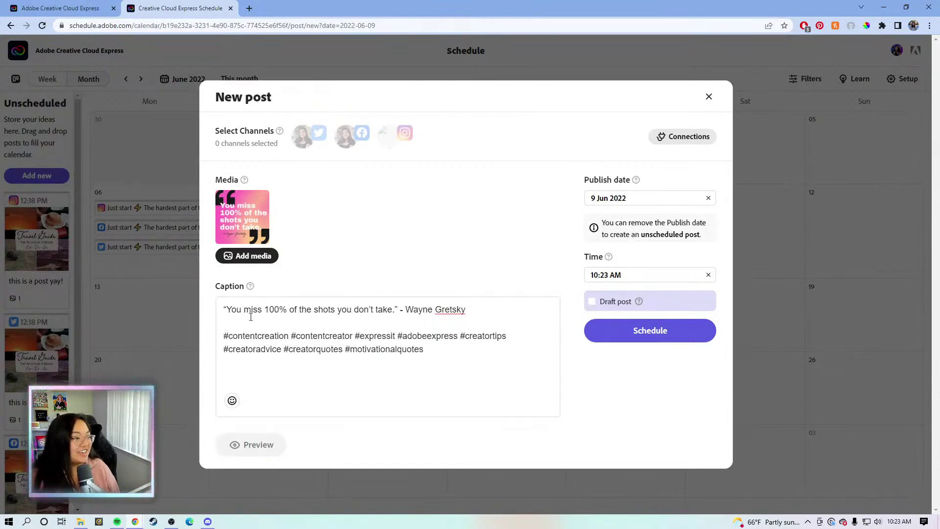
pyautogui.click(217, 312)
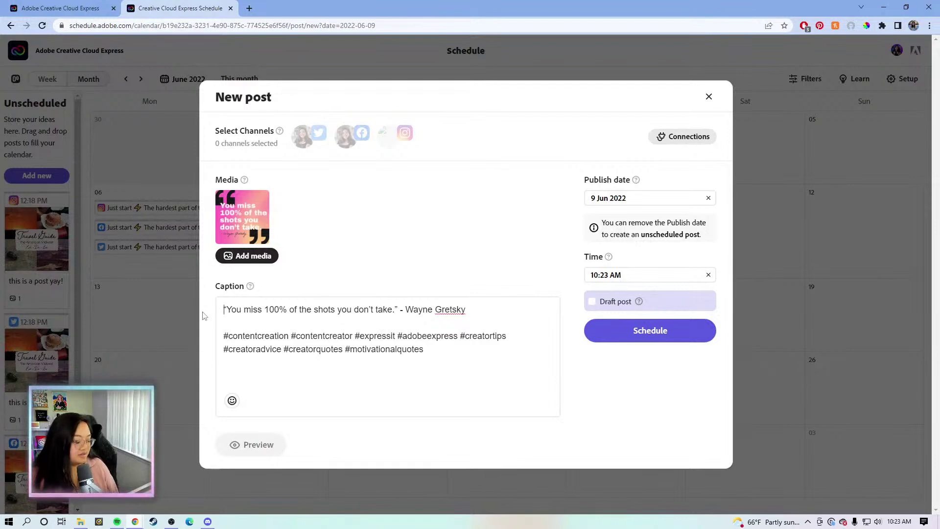
pyautogui.click(232, 400)
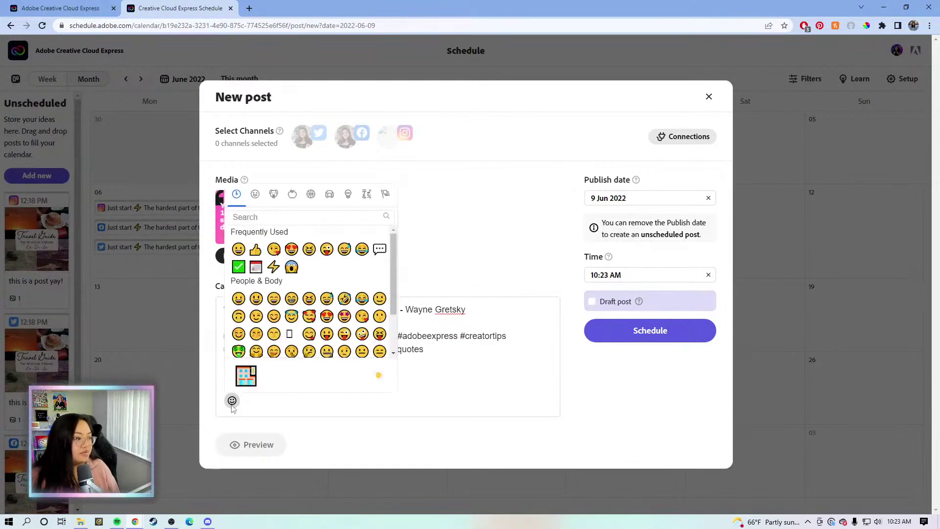
pyautogui.click(380, 250)
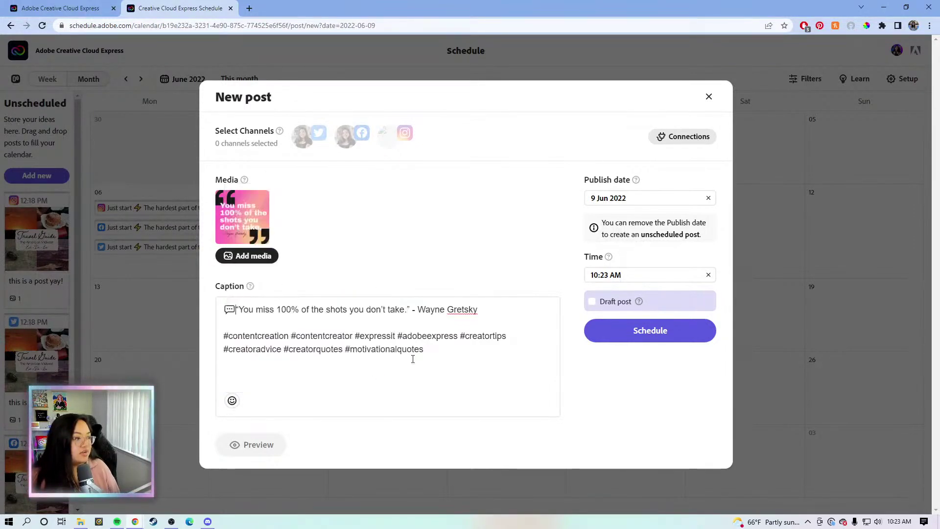
# Select the Instagram, Twitter and Facebook channels for the post and set its time to 10:00 AM.
pyautogui.click(404, 132)
pyautogui.click(313, 92)
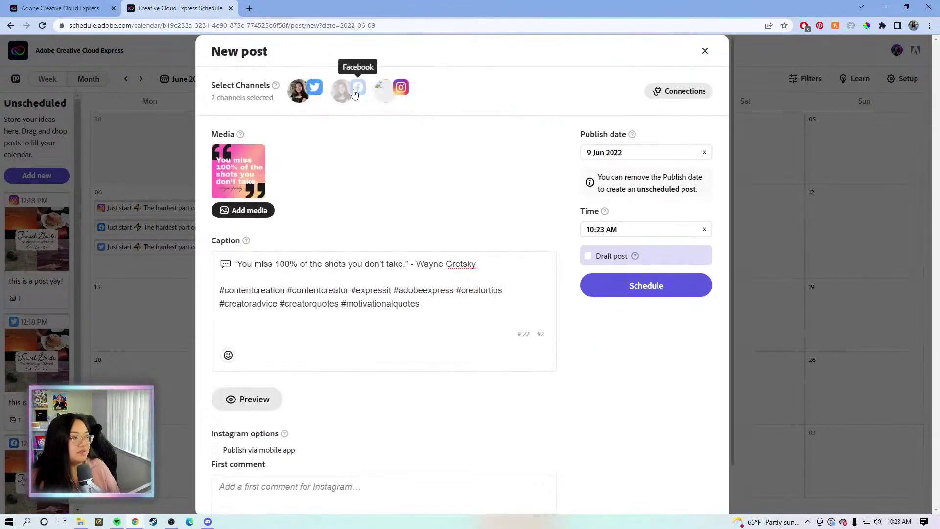
pyautogui.click(356, 93)
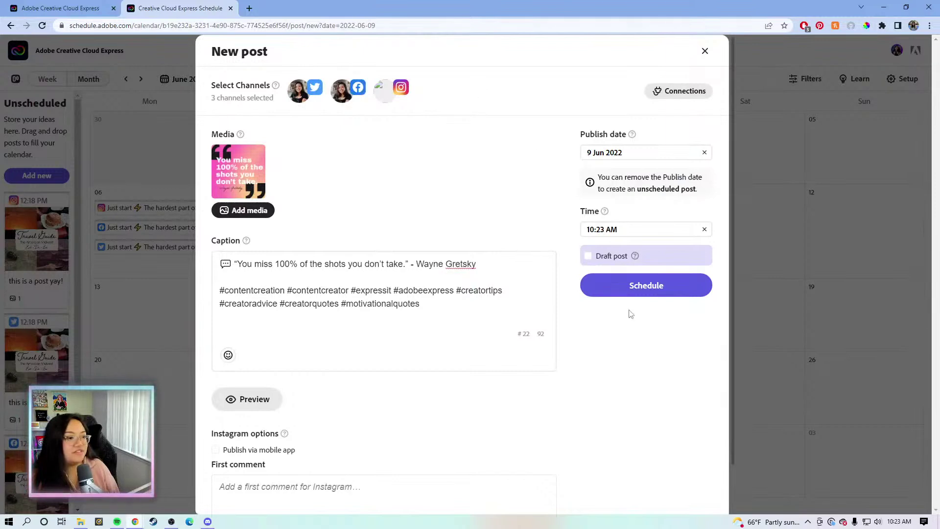
pyautogui.click(605, 232)
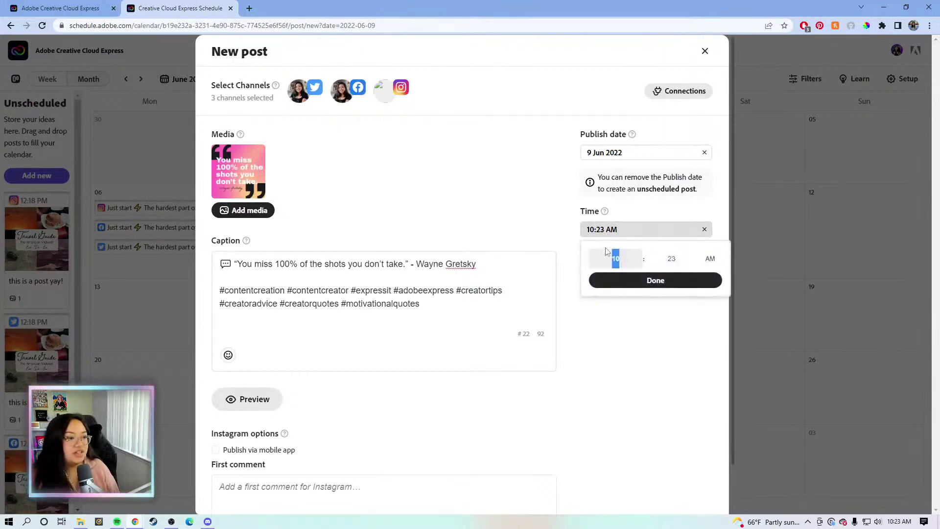
pyautogui.click(662, 262)
pyautogui.write('00')
pyautogui.click(651, 281)
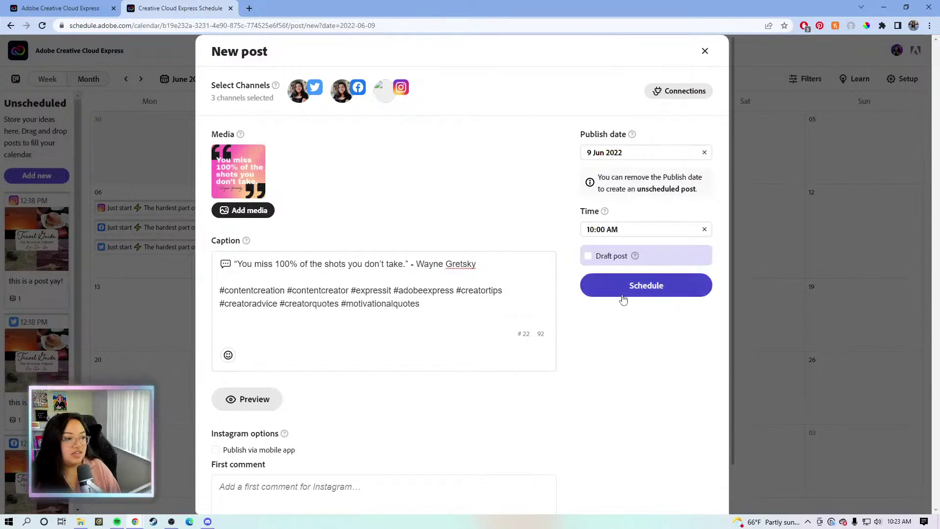
# Preview the quote post for Instagram, Twitter and Facebook, close the preview and schedule the post.
pyautogui.click(236, 401)
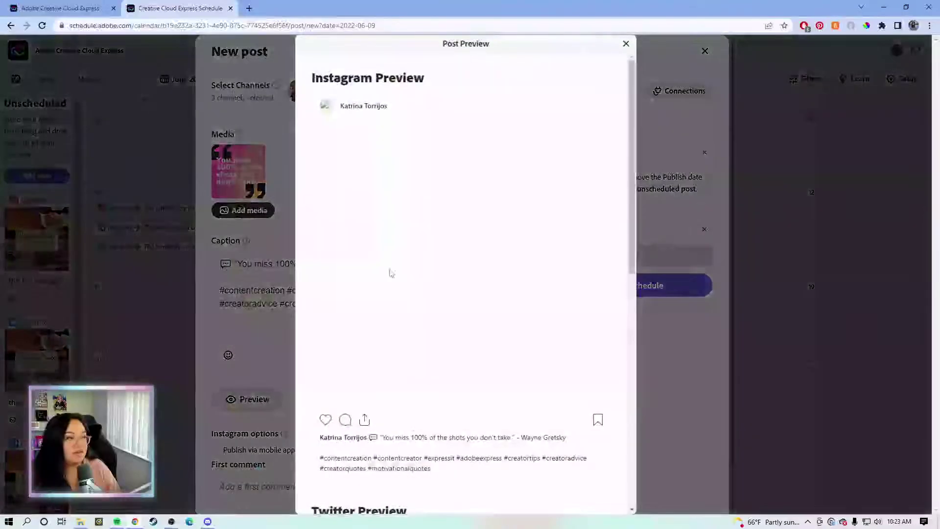
pyautogui.scroll(-3, 422, 207)
pyautogui.scroll(-9, 421, 210)
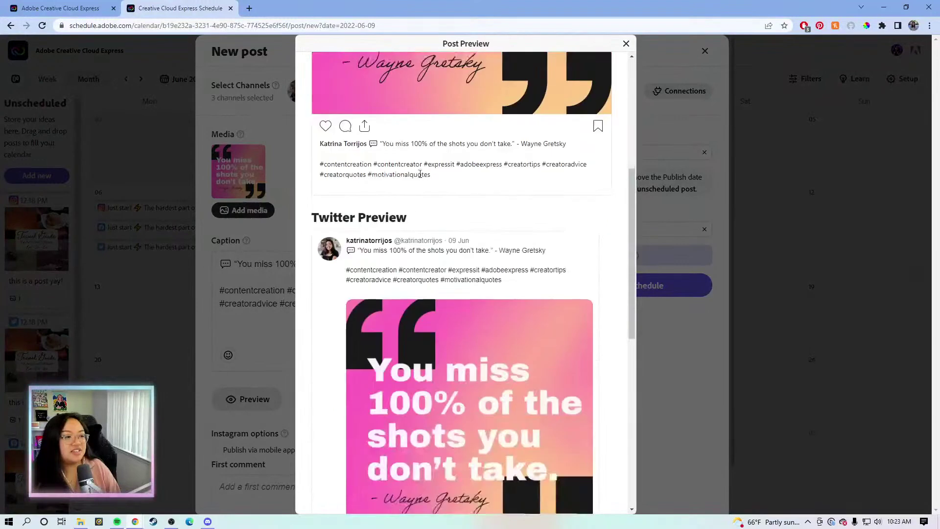
pyautogui.scroll(-3, 430, 245)
pyautogui.scroll(15, 450, 250)
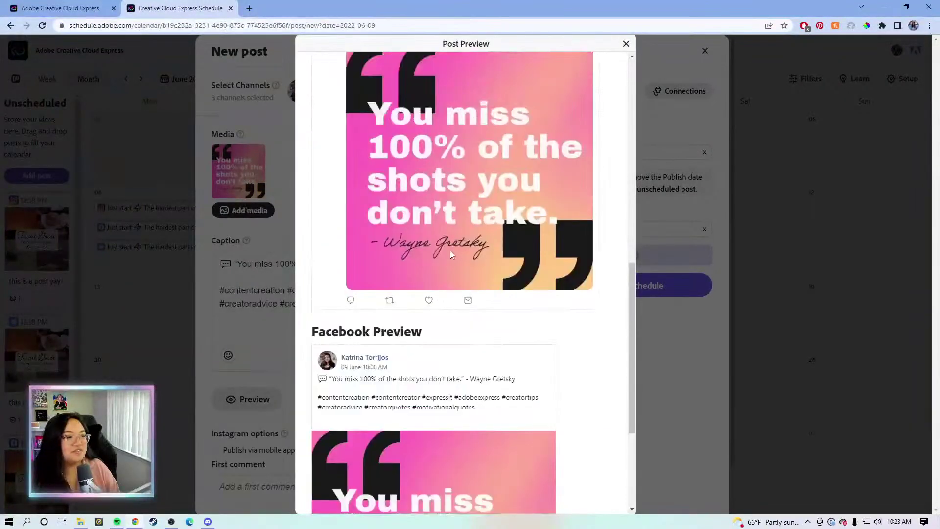
pyautogui.click(626, 43)
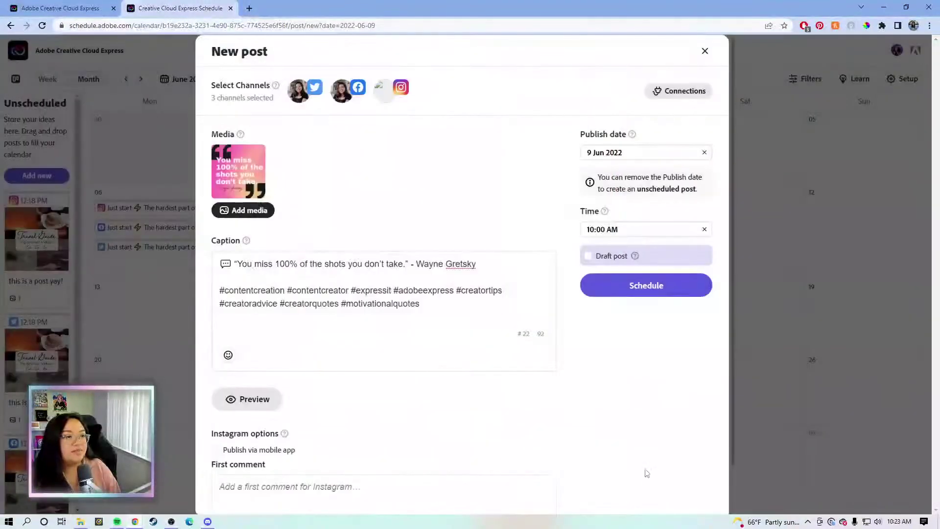
pyautogui.scroll(-1, 421, 362)
pyautogui.scroll(1, 489, 347)
pyautogui.click(634, 293)
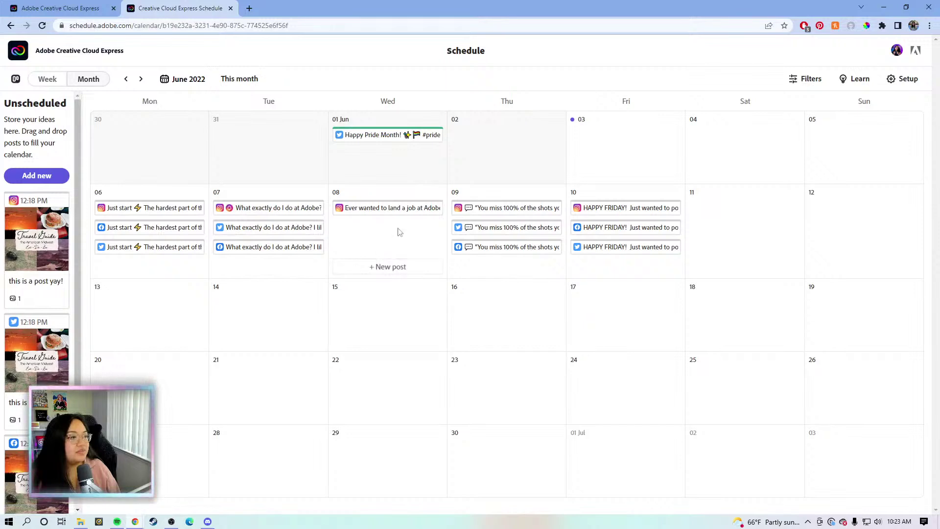
# Show the calendar as a week starting on 6 June 2022 and look over its scheduled posts.
pyautogui.click(45, 84)
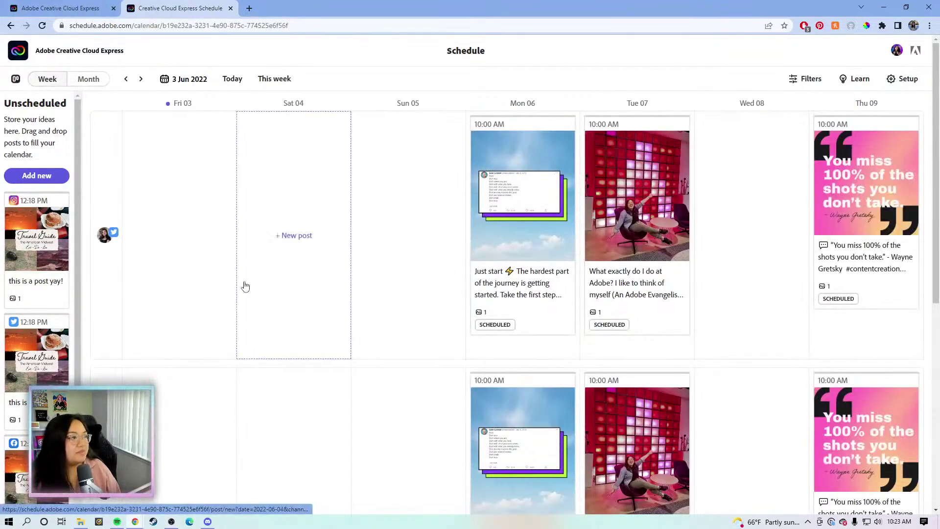
pyautogui.scroll(-1, 351, 323)
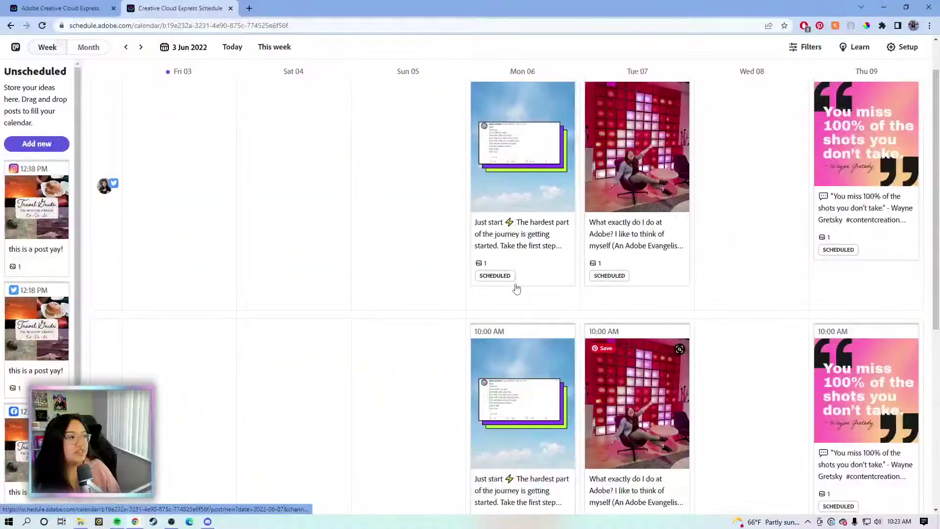
pyautogui.click(174, 49)
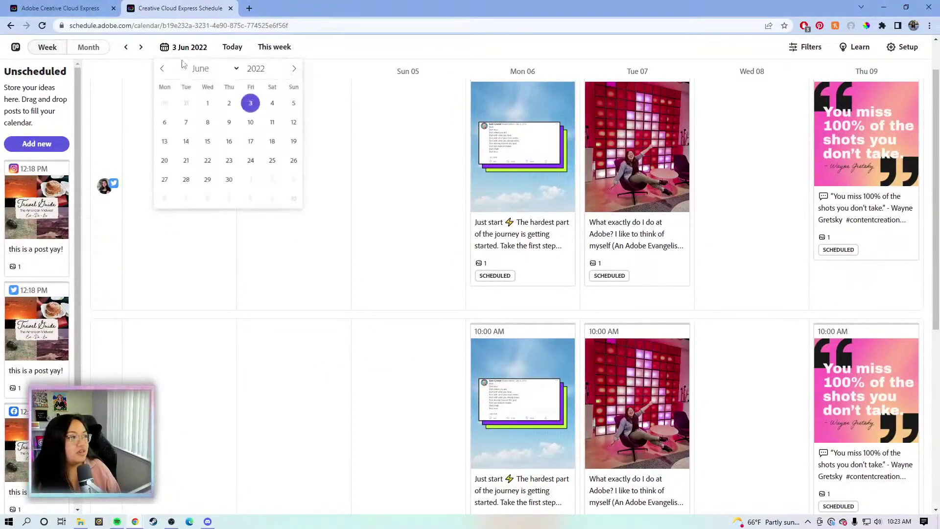
pyautogui.click(164, 122)
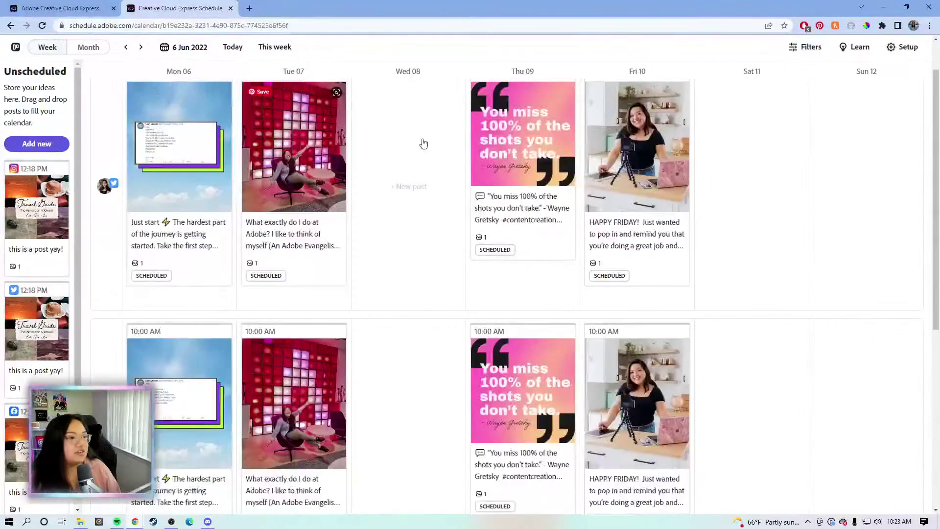
pyautogui.scroll(-3, 423, 165)
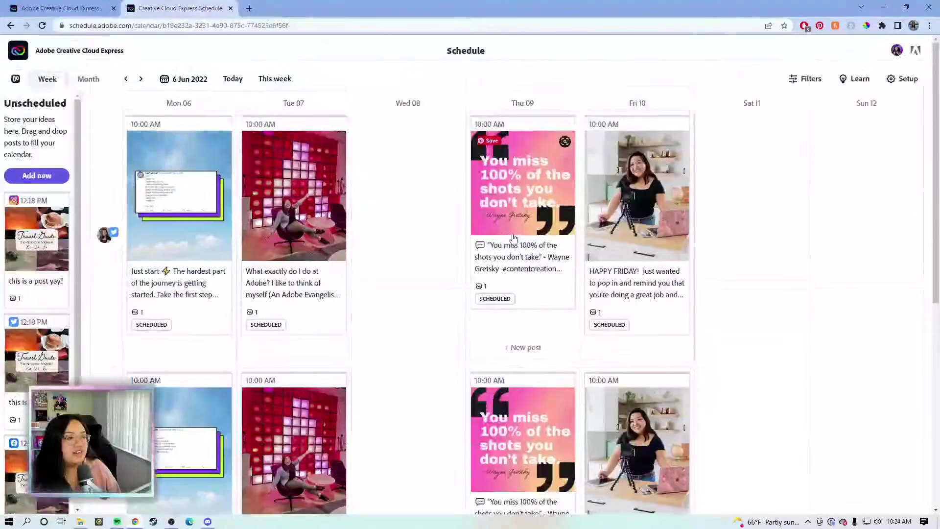
pyautogui.scroll(3, 500, 264)
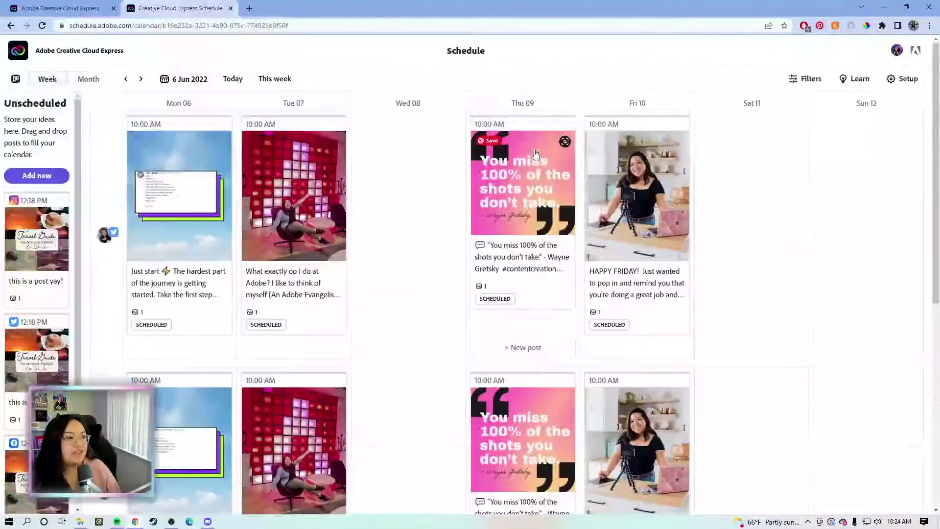
# Swap the days on Twitter, Facebook and Instagram, putting the HAPPY FRIDAY posts on 9 June and the quote posts on 10 June.
pyautogui.moveTo(620, 252); pyautogui.dragTo(463, 258)
pyautogui.moveTo(505, 225); pyautogui.dragTo(675, 228)
pyautogui.scroll(-4, 602, 230)
pyautogui.moveTo(538, 267); pyautogui.dragTo(739, 254)
pyautogui.moveTo(637, 255); pyautogui.dragTo(533, 245)
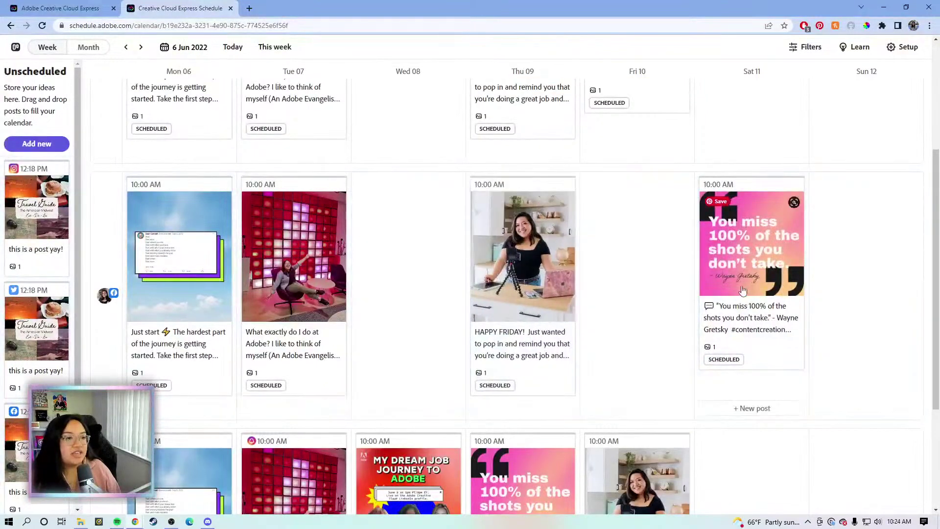
pyautogui.moveTo(744, 289); pyautogui.dragTo(638, 279)
pyautogui.scroll(-4, 638, 279)
pyautogui.moveTo(524, 318); pyautogui.dragTo(744, 323)
pyautogui.moveTo(671, 335); pyautogui.dragTo(533, 318)
pyautogui.moveTo(753, 323); pyautogui.dragTo(685, 284)
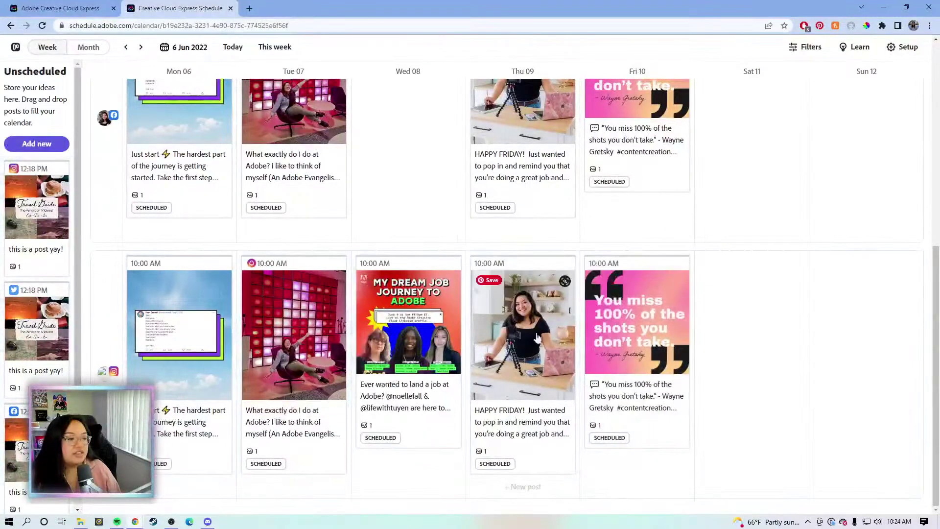
# Change the greeting in the 9 June Twitter post's caption to "HAPPY THURSDAY!" and save the changes.
pyautogui.click(538, 314)
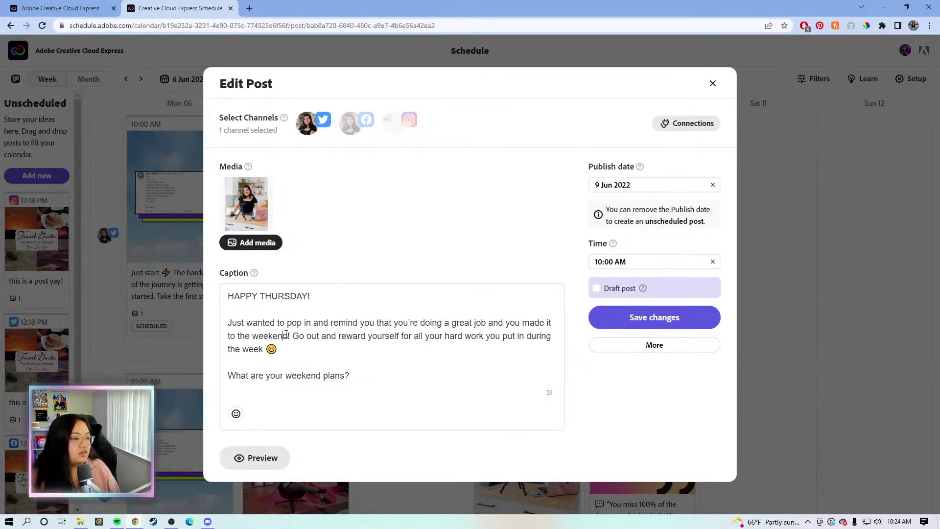
pyautogui.doubleClick(286, 335)
pyautogui.click(287, 335)
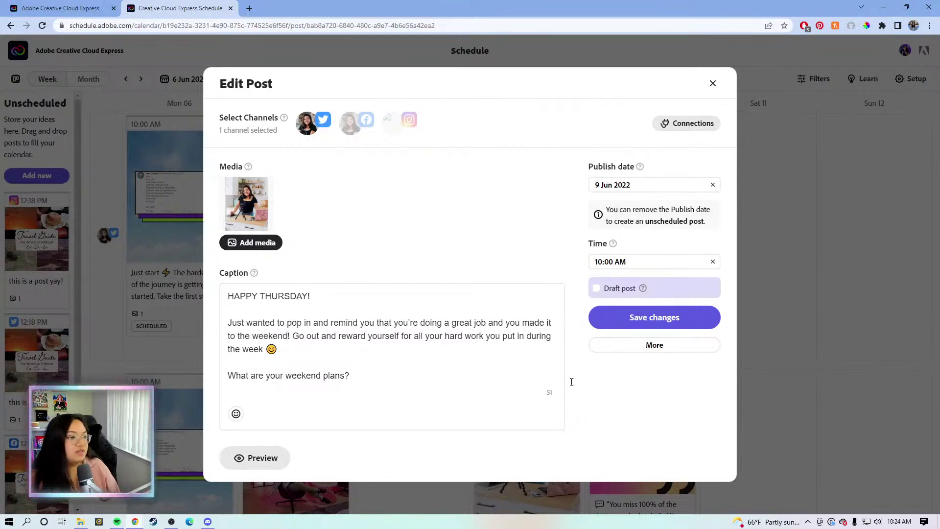
pyautogui.click(629, 316)
pyautogui.scroll(-3, 635, 371)
pyautogui.scroll(-3, 635, 371)
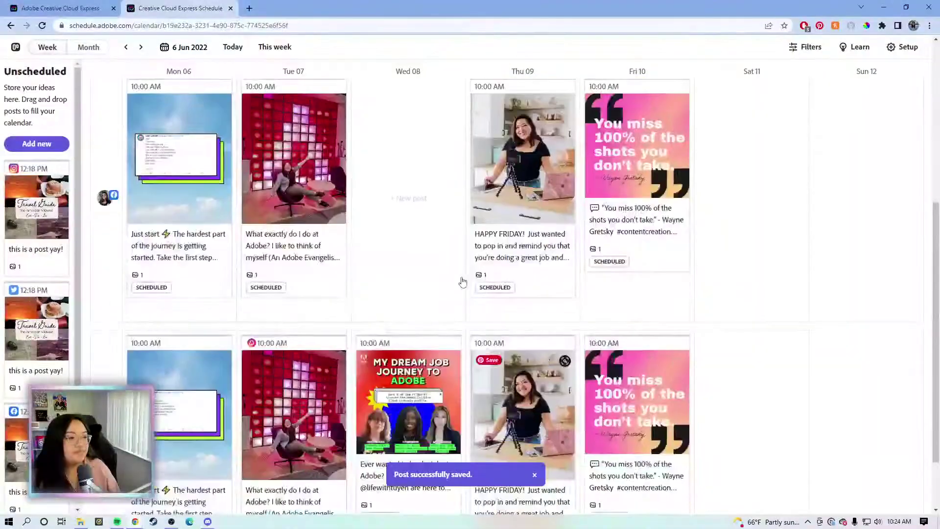
pyautogui.rightClick(535, 265)
pyautogui.scroll(4, 504, 228)
pyautogui.scroll(-3, 505, 230)
pyautogui.rightClick(506, 230)
pyautogui.press('Escape')
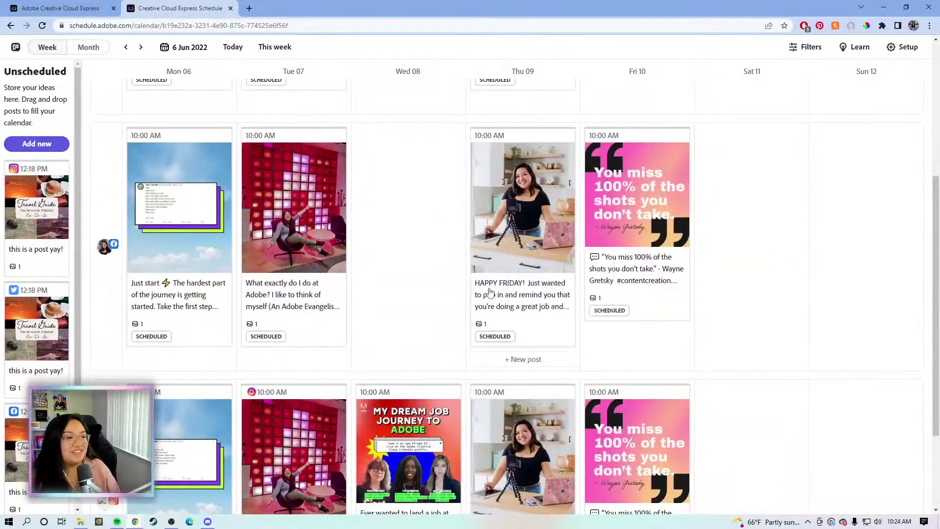
pyautogui.rightClick(490, 291)
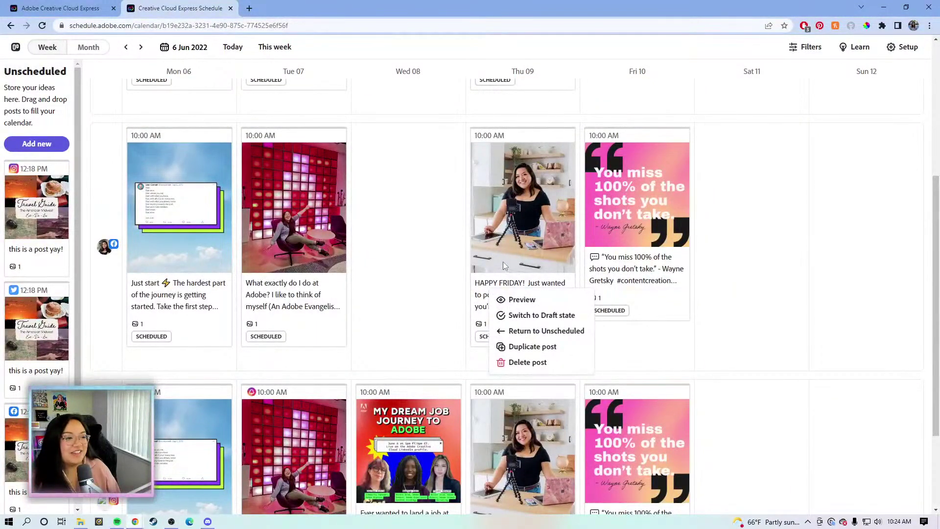
pyautogui.press('Escape')
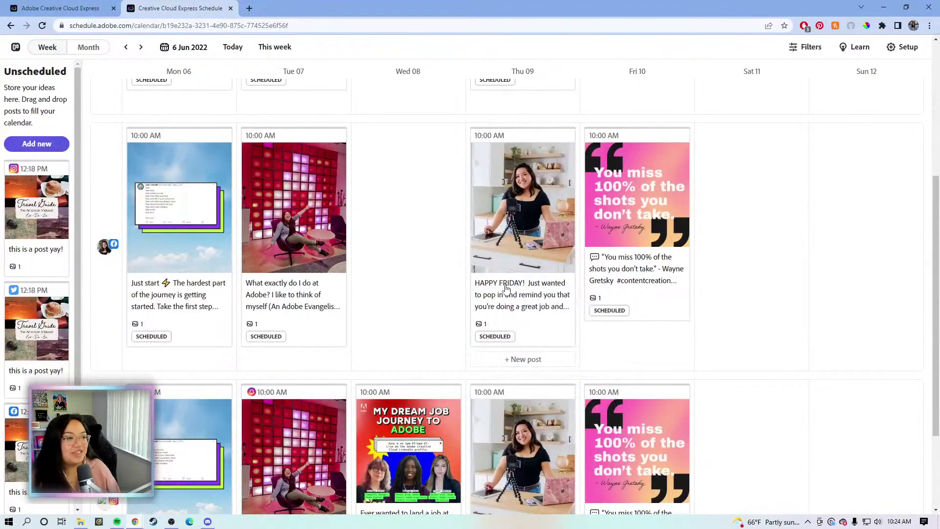
# Change the greeting in the 9 June Facebook post's caption to "HAPPY THURSDAY!" and save the changes.
pyautogui.click(510, 300)
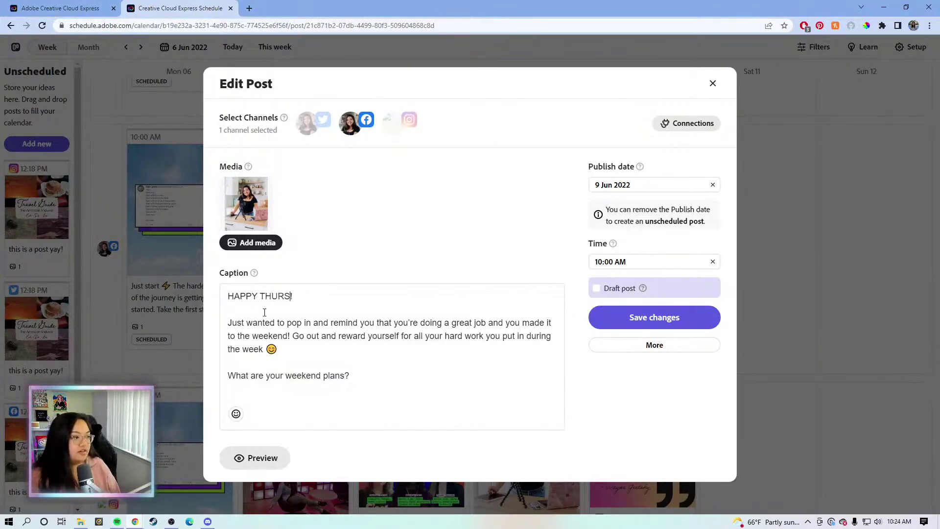
pyautogui.click(620, 317)
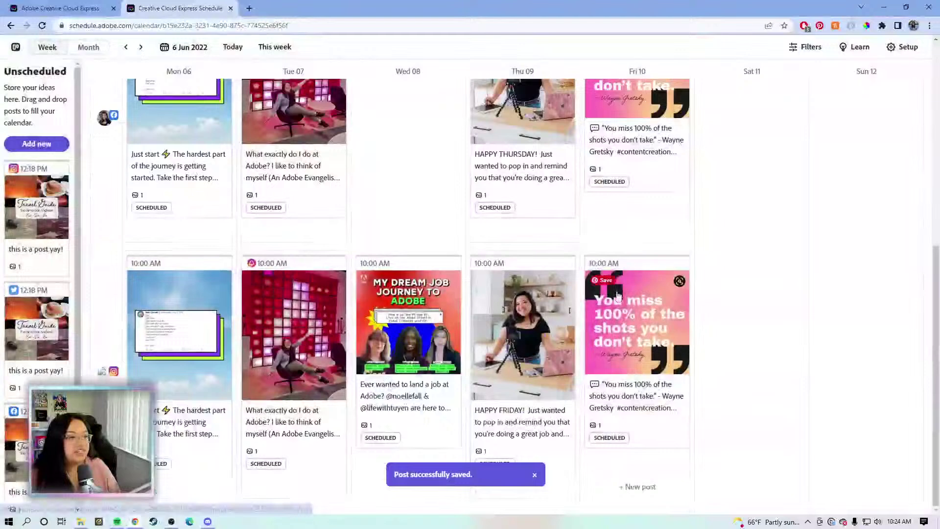
# Change the greeting in the 9 June Instagram post's caption to "HAPPY THURSDAY!" and save the changes.
pyautogui.click(489, 281)
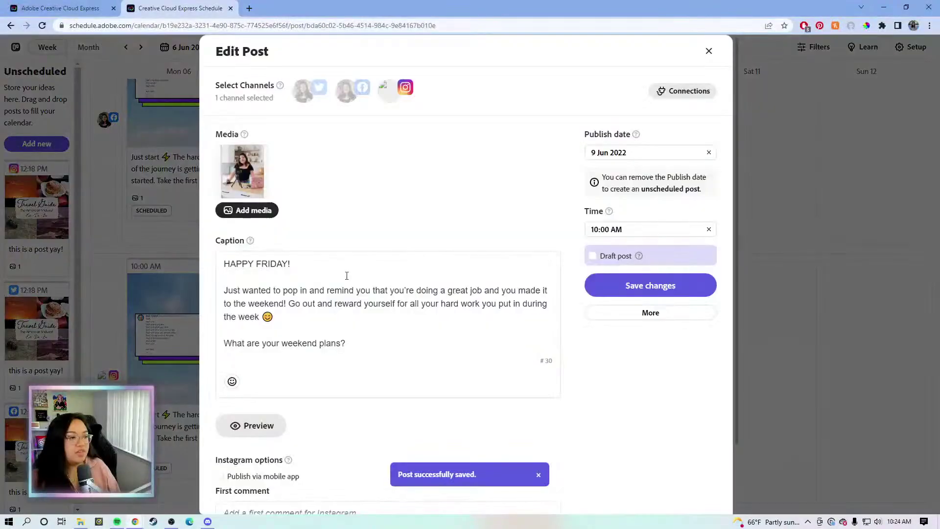
pyautogui.click(286, 264)
pyautogui.press('BackSpace')
pyautogui.press('BackSpace')
pyautogui.press('BackSpace')
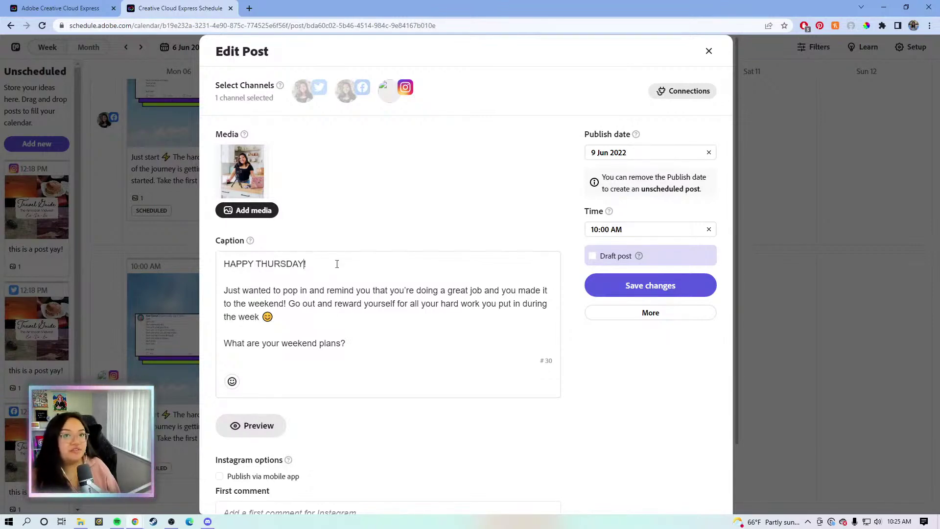
pyautogui.click(611, 289)
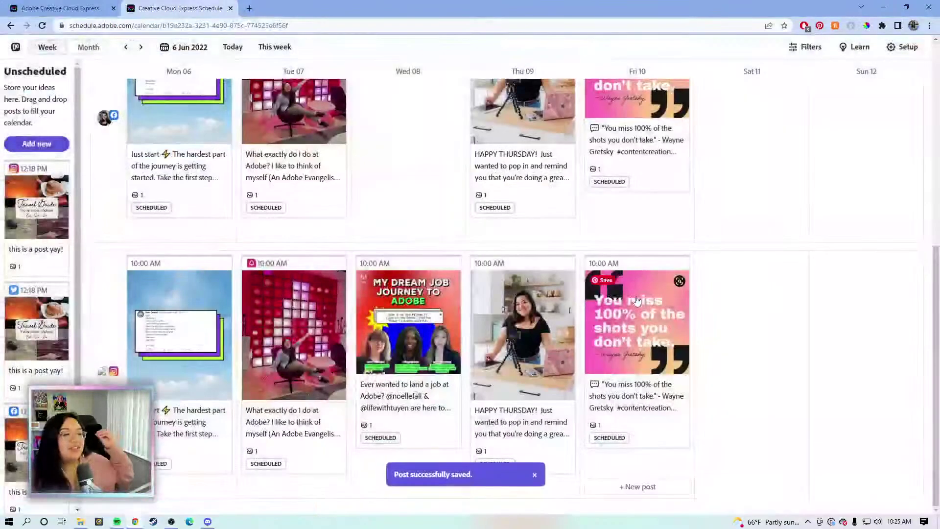
pyautogui.scroll(2, 636, 293)
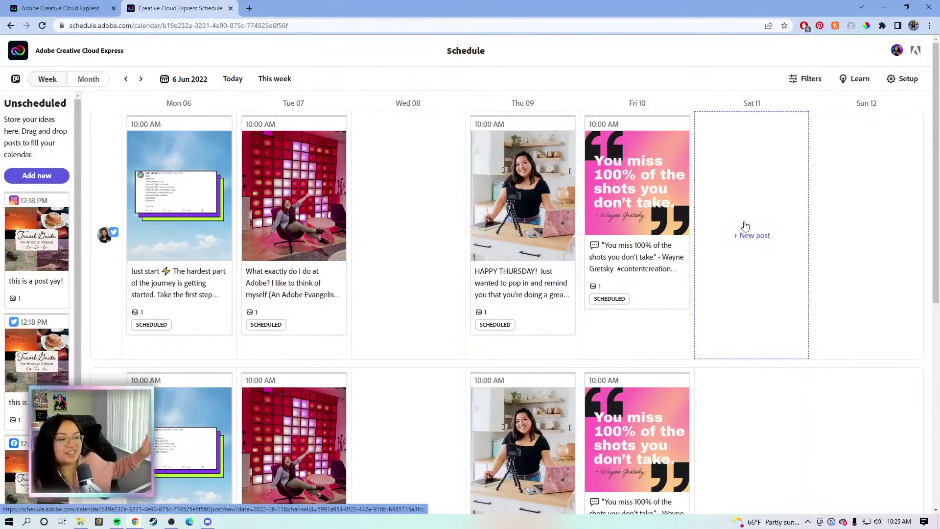
pyautogui.scroll(-3, 754, 230)
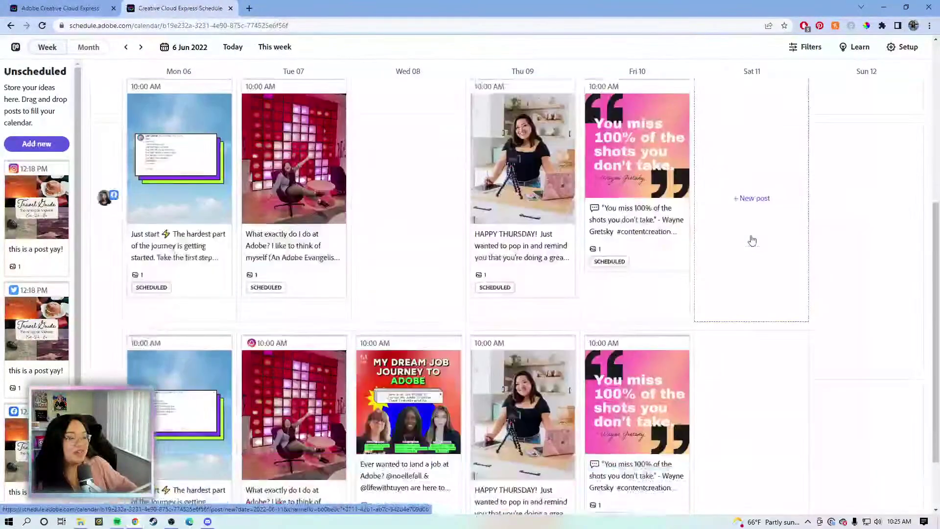